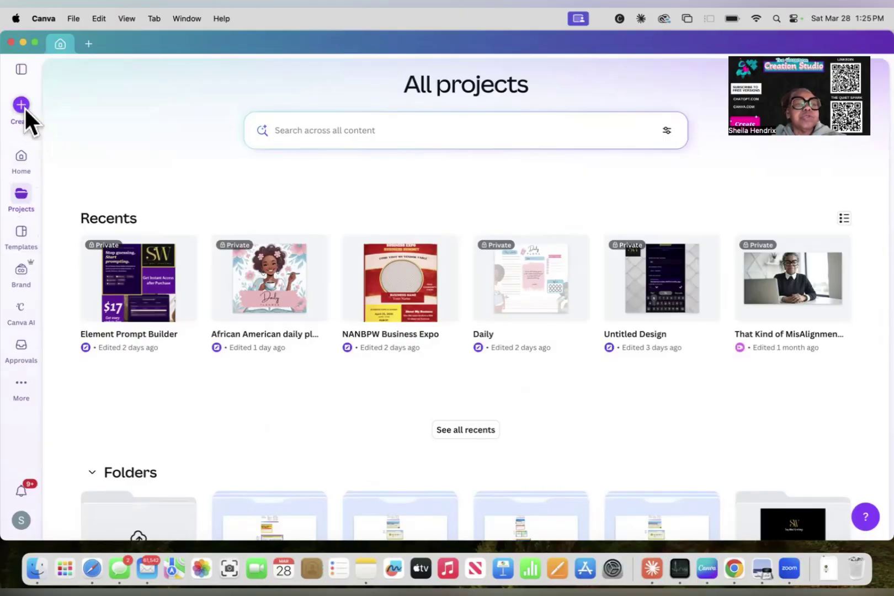
# - Create a new custom-size design of 8.5 × 11 in and enlarge the page view to 60%
pyautogui.click(22, 104)
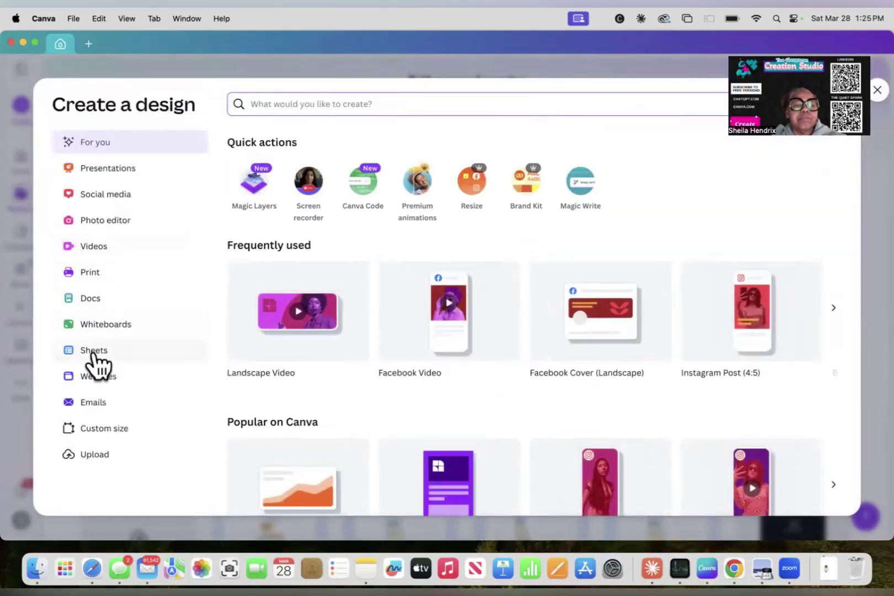
pyautogui.click(101, 428)
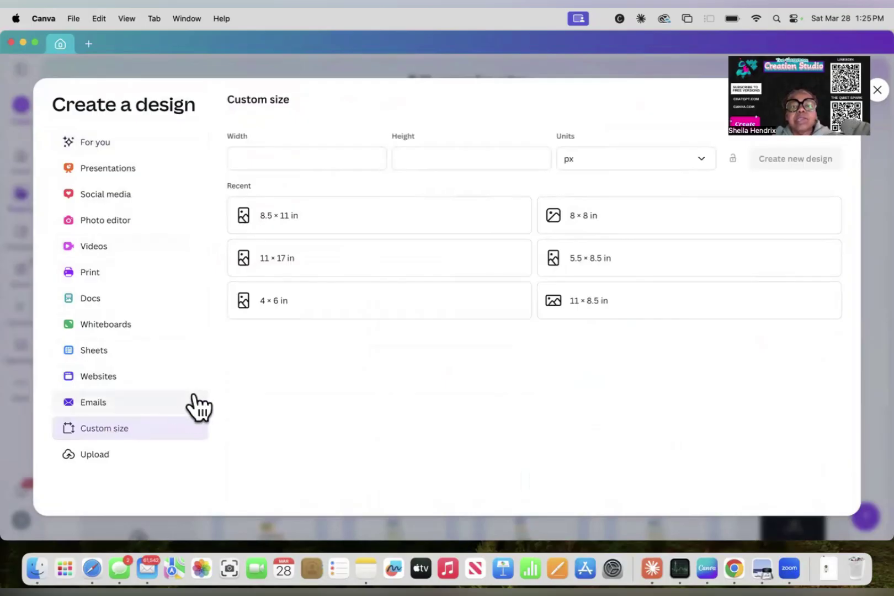
pyautogui.click(276, 215)
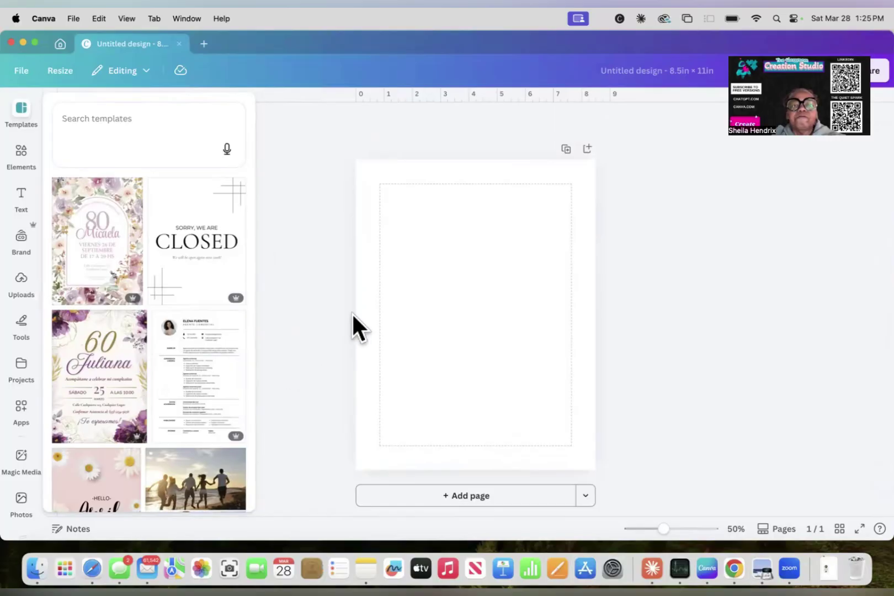
pyautogui.click(667, 529)
pyautogui.moveTo(668, 528); pyautogui.dragTo(666, 529)
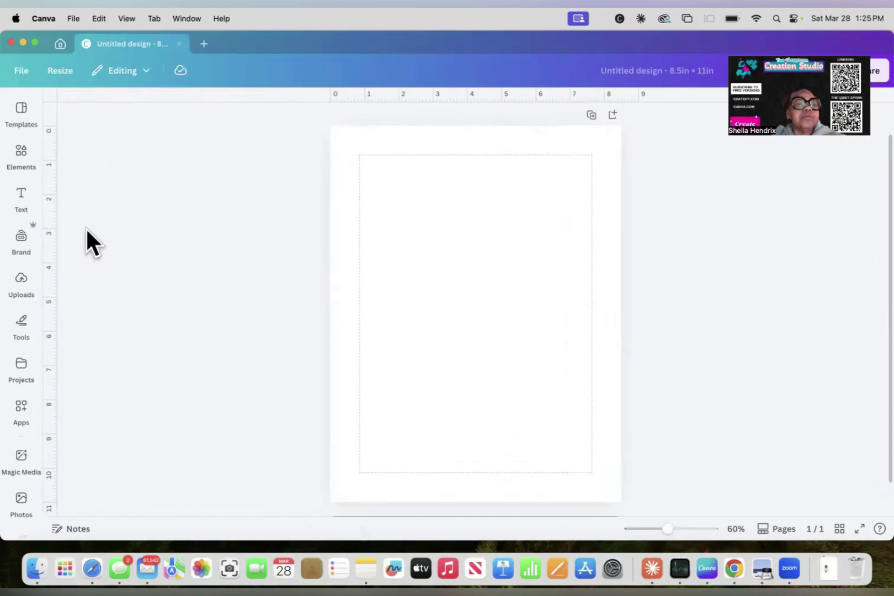
pyautogui.click(27, 155)
pyautogui.click(23, 200)
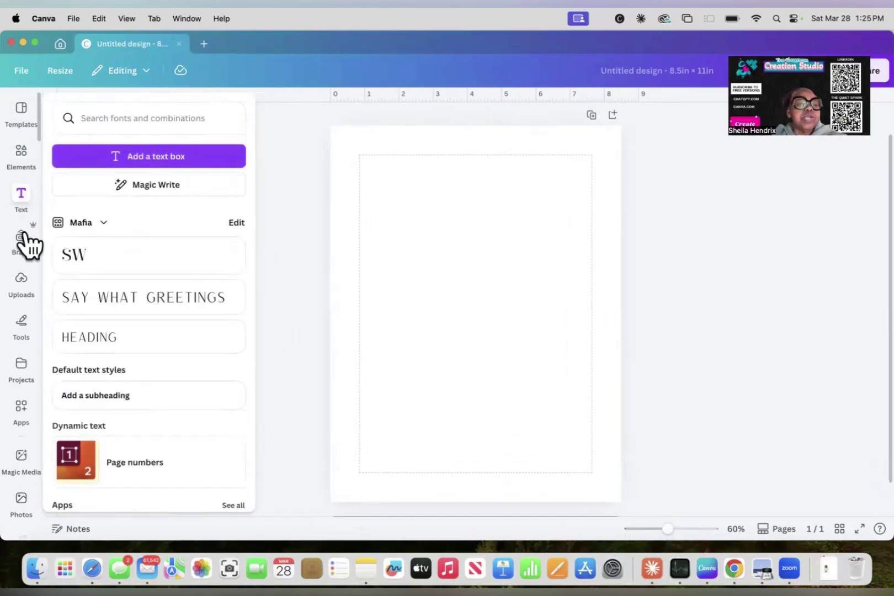
pyautogui.click(24, 239)
pyautogui.click(22, 277)
pyautogui.click(22, 324)
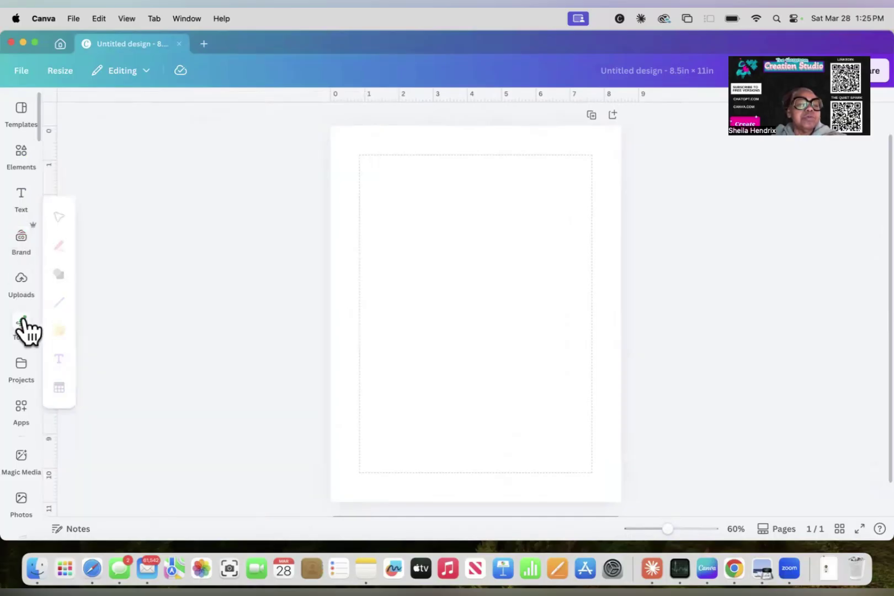
pyautogui.click(23, 371)
# - Search the Canva apps for "shape" and open the Shape Cropper app in the design
pyautogui.click(22, 414)
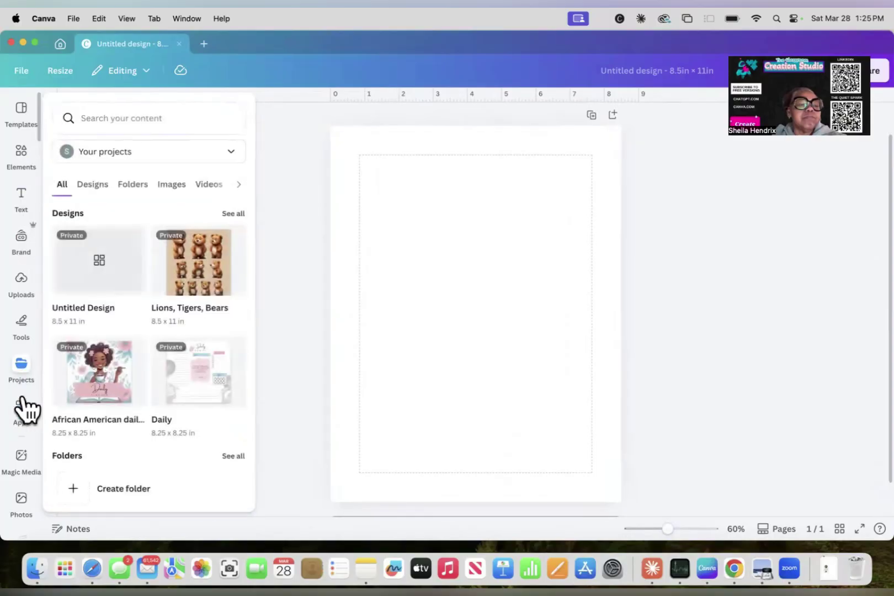
pyautogui.click(22, 405)
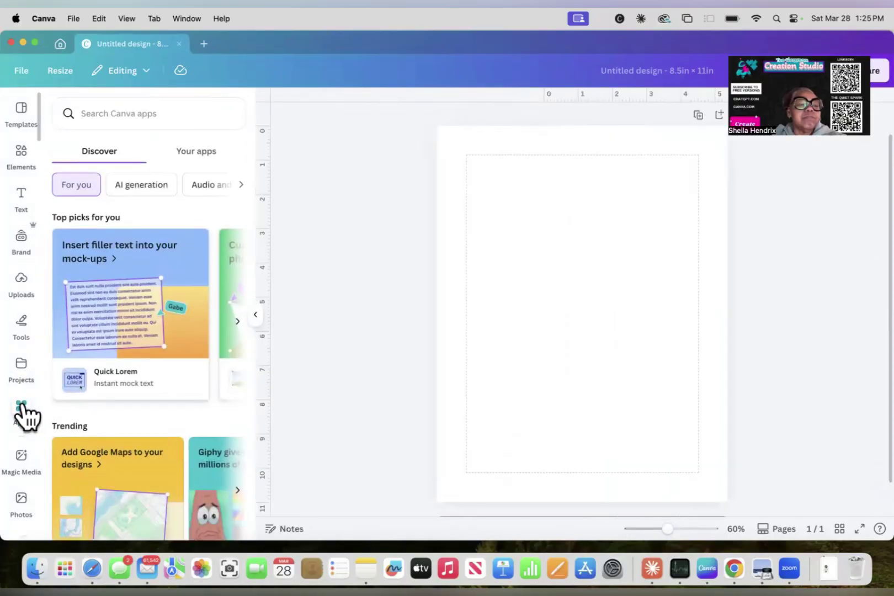
pyautogui.click(116, 108)
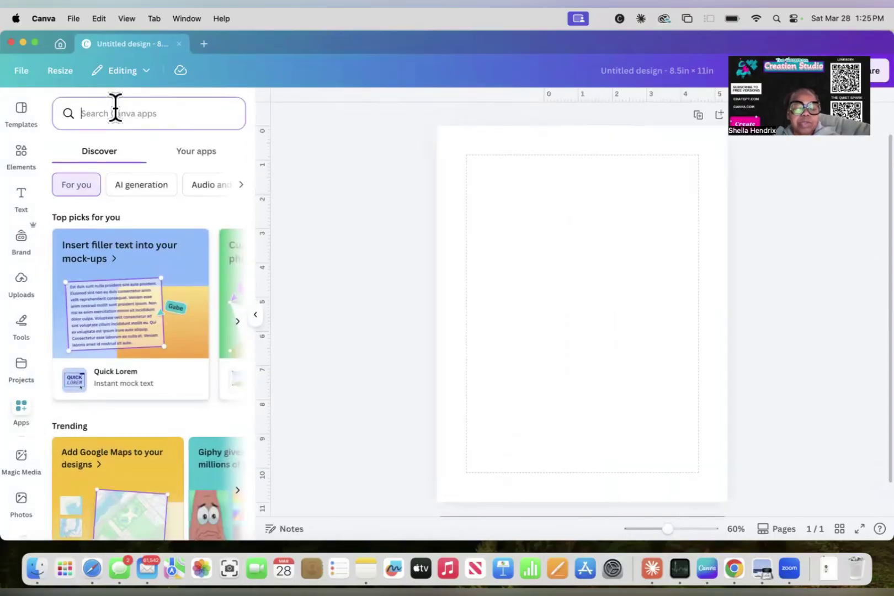
pyautogui.write('sha')
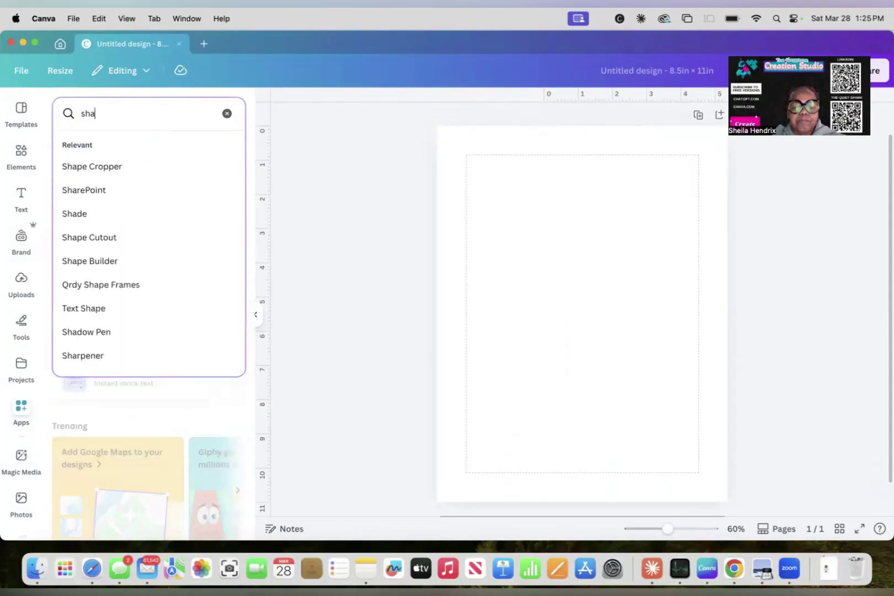
pyautogui.write('pe')
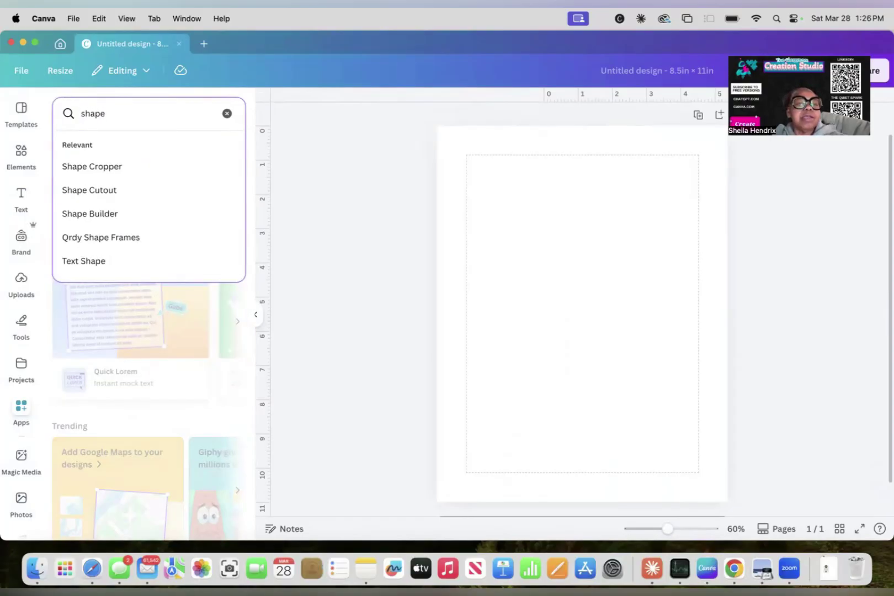
pyautogui.click(113, 165)
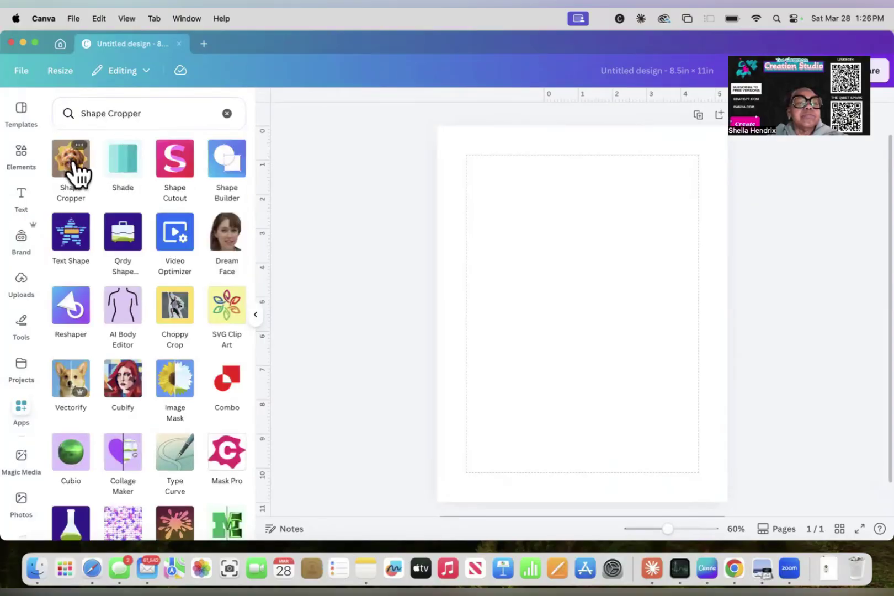
pyautogui.click(73, 166)
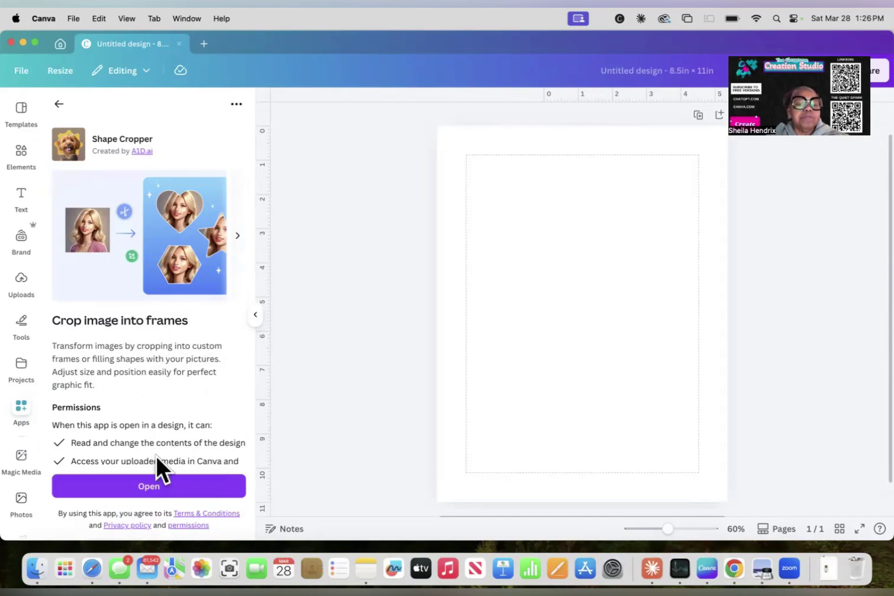
pyautogui.click(156, 487)
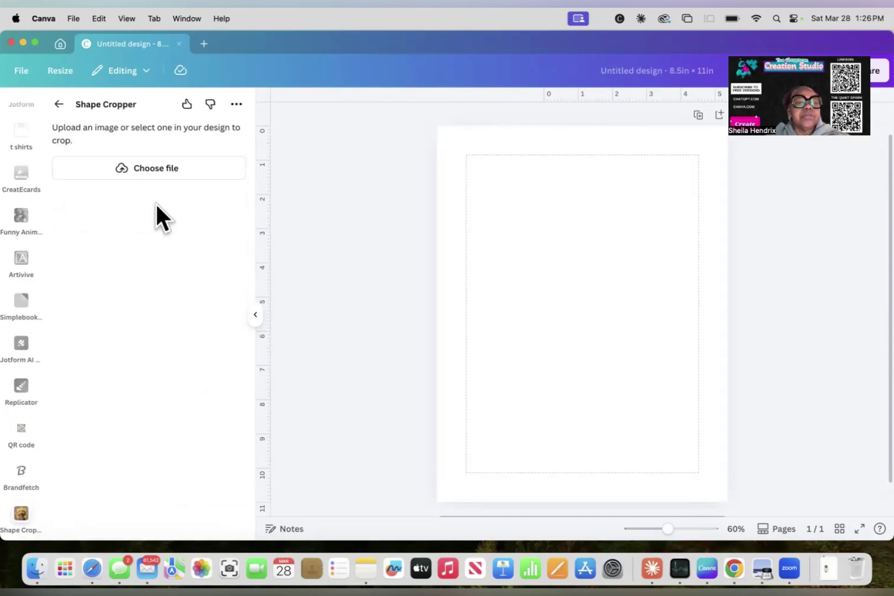
# - Upload the ChatGPT Image Mar 26 PNG from the Downloads folder into Shape Cropper
pyautogui.click(147, 175)
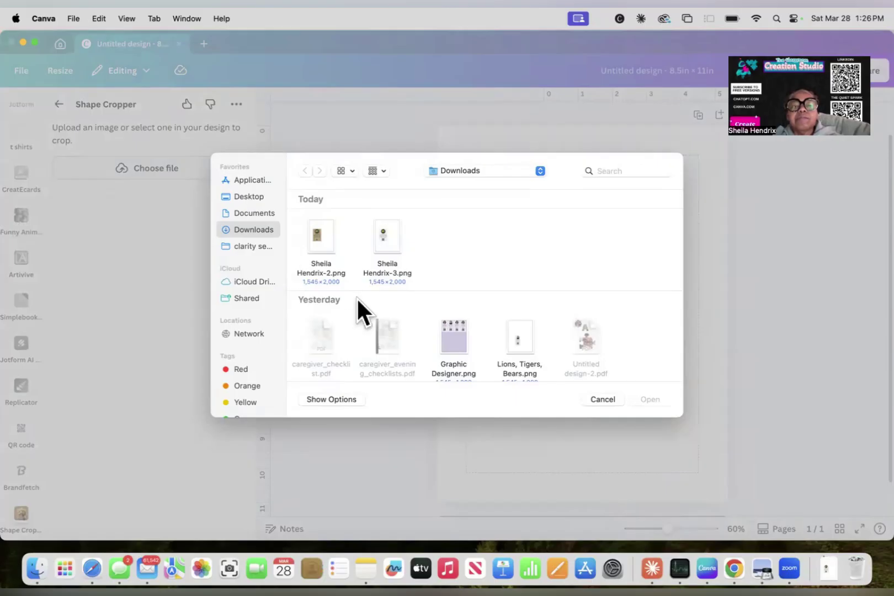
pyautogui.scroll(-5, 357, 300)
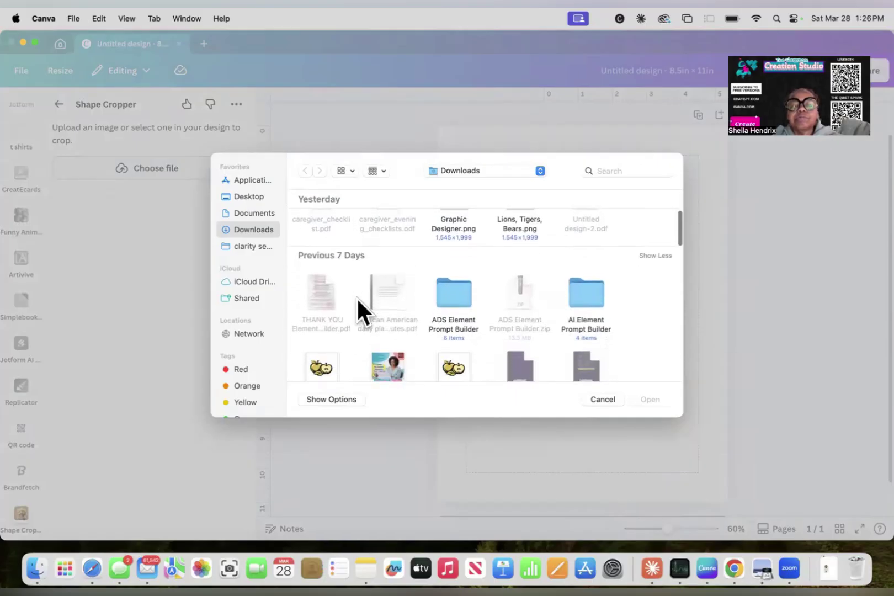
pyautogui.scroll(-4, 356, 297)
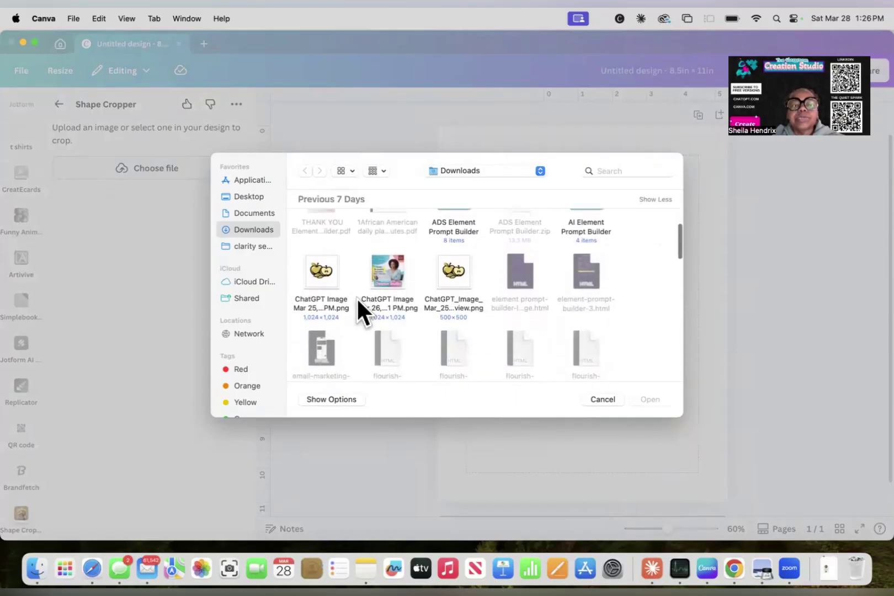
pyautogui.scroll(-2, 356, 297)
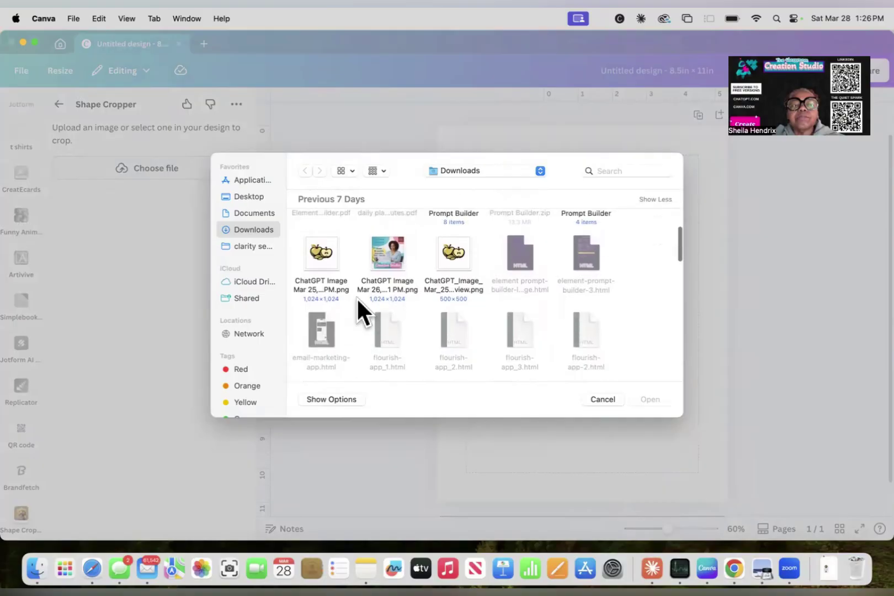
pyautogui.scroll(-5, 356, 297)
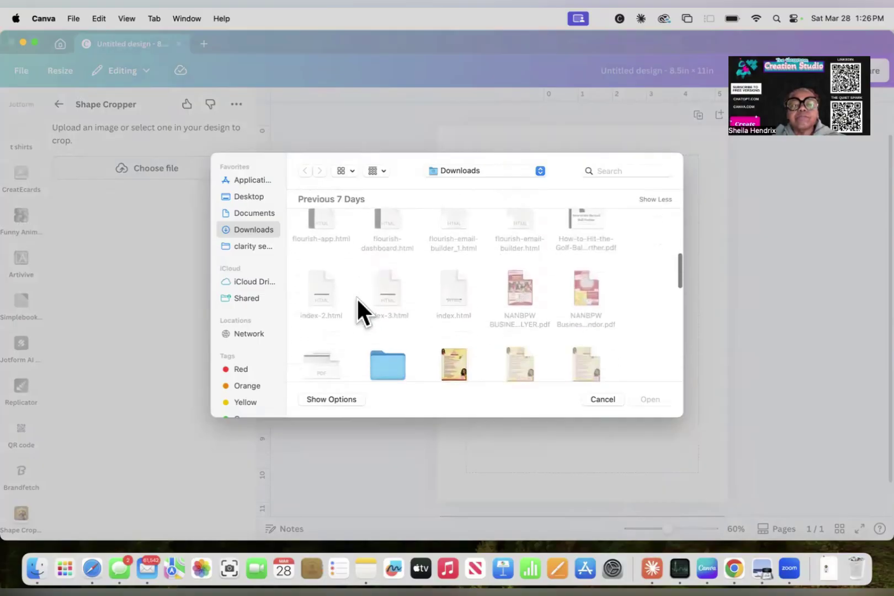
pyautogui.scroll(-2, 356, 297)
pyautogui.scroll(10, 356, 297)
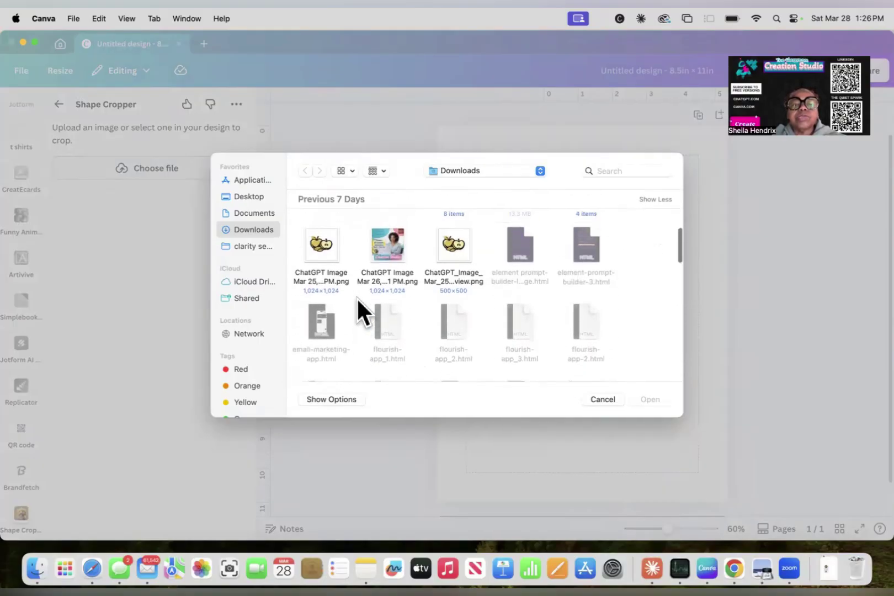
pyautogui.scroll(2, 356, 297)
pyautogui.click(391, 263)
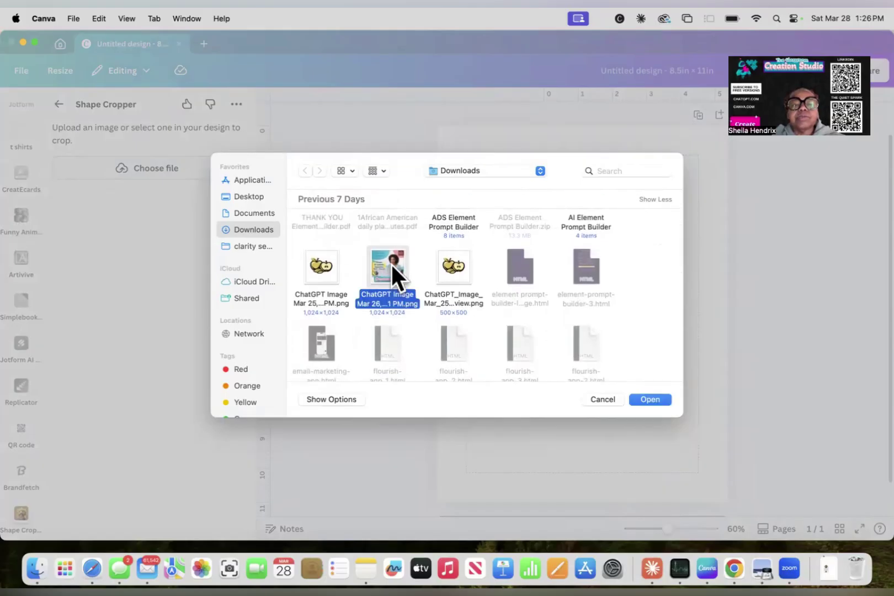
pyautogui.click(649, 399)
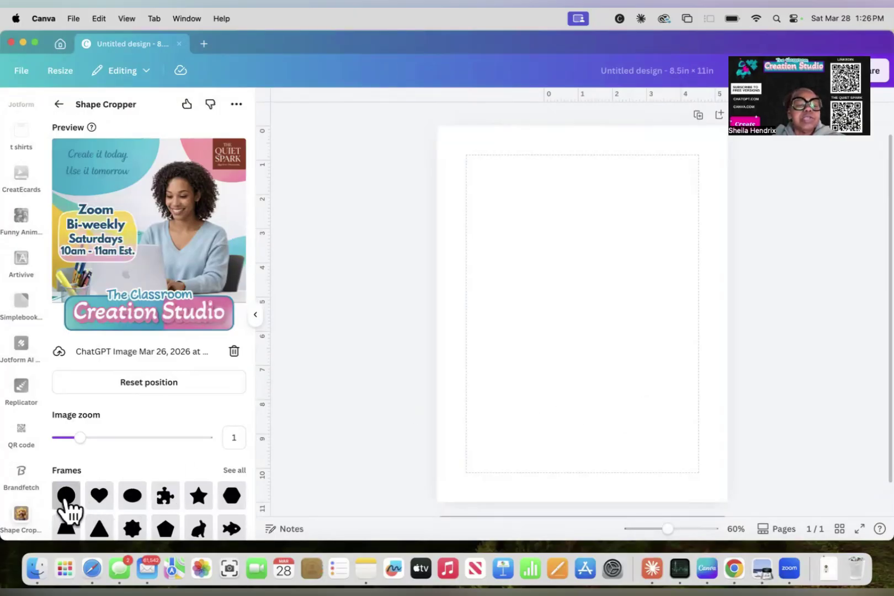
# - Apply the circle frame to the image, zoomed to 2.03 and repositioned so the woman's face is centred in the circle
pyautogui.scroll(-1, 122, 495)
pyautogui.scroll(1, 123, 496)
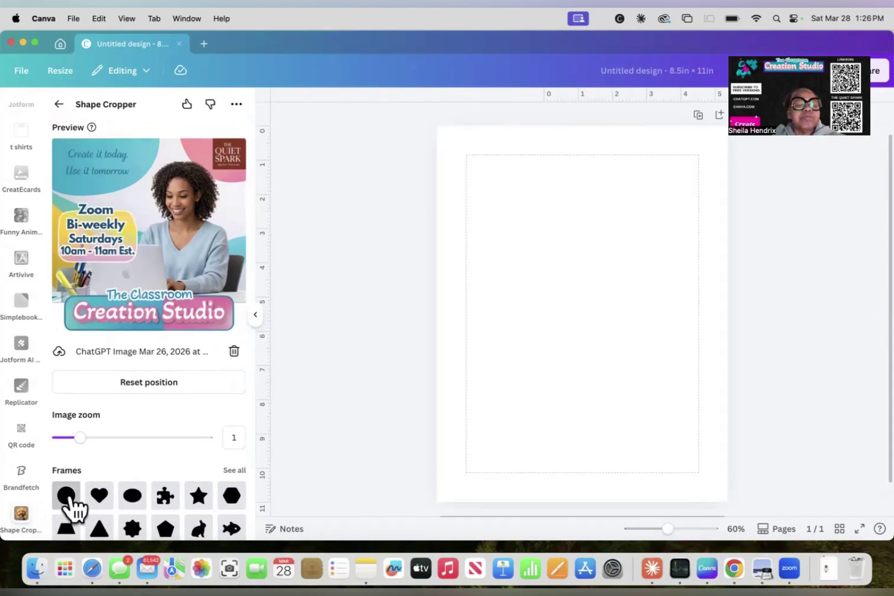
pyautogui.click(68, 500)
pyautogui.moveTo(145, 207)
pyautogui.mouseDown()
pyautogui.moveTo(150, 199)
pyautogui.moveTo(131, 212)
pyautogui.mouseUp()
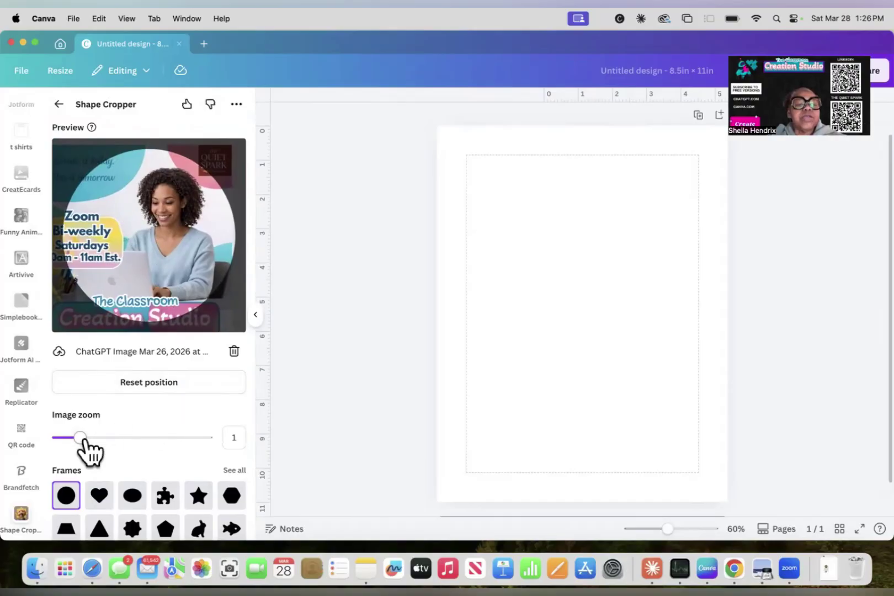
pyautogui.moveTo(80, 437); pyautogui.dragTo(113, 438)
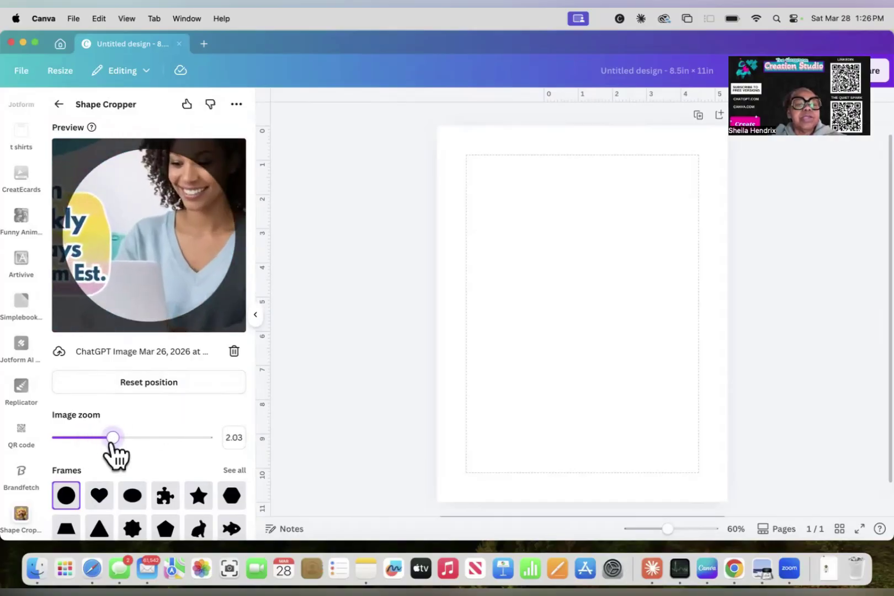
pyautogui.moveTo(160, 225); pyautogui.dragTo(110, 290)
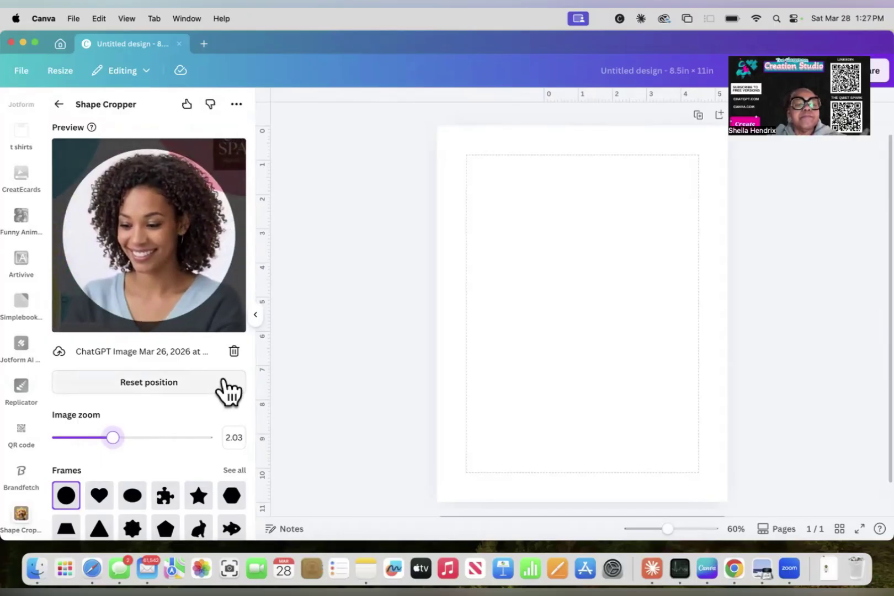
# - Add the circle-cropped portrait to the design and move it to the upper-left part of the page, against the margin
pyautogui.scroll(-3, 205, 468)
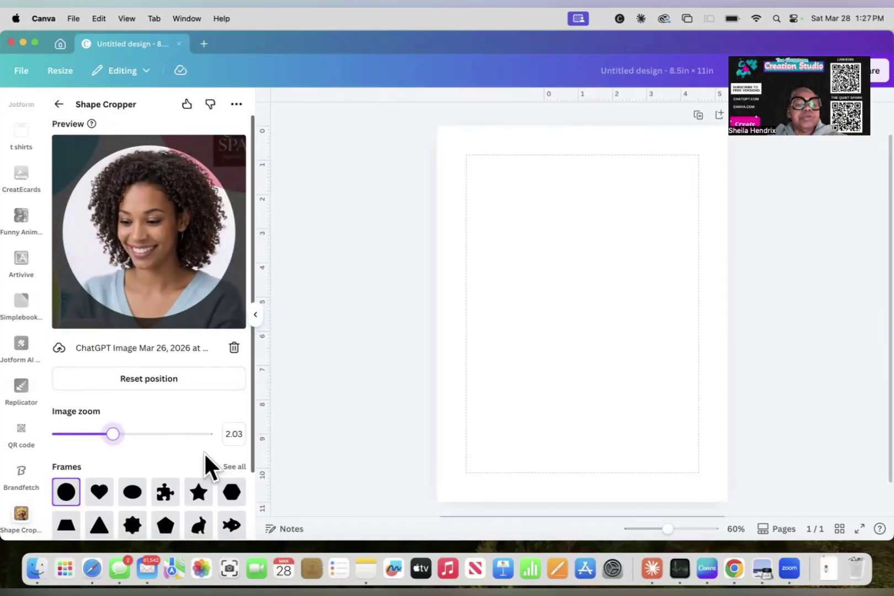
pyautogui.click(165, 517)
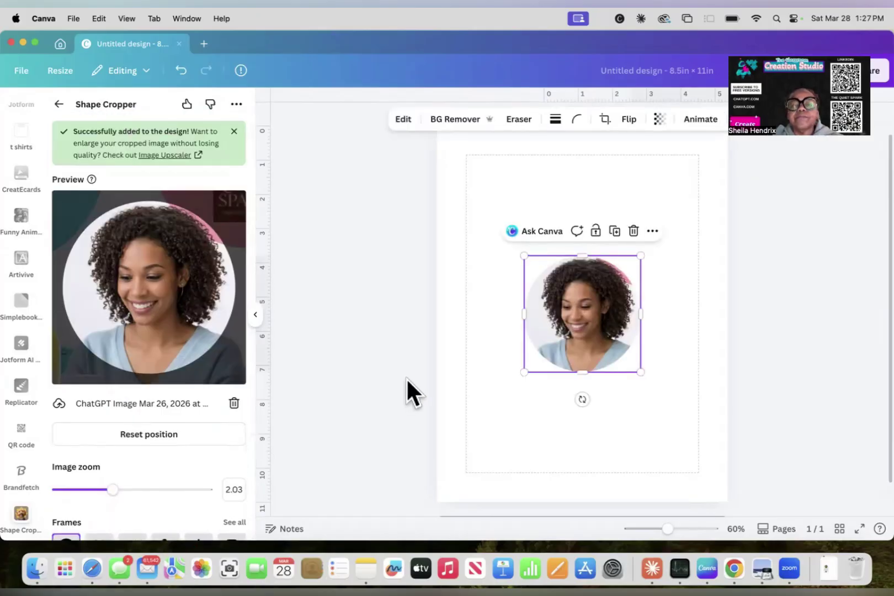
pyautogui.moveTo(550, 308); pyautogui.dragTo(506, 256)
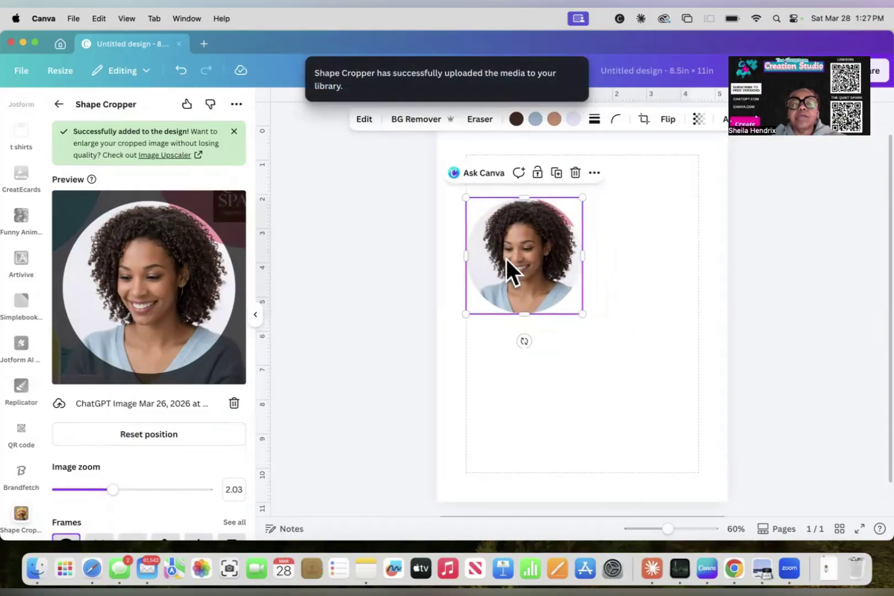
# - Set the page background to the light grey from the photo colors
pyautogui.click(632, 174)
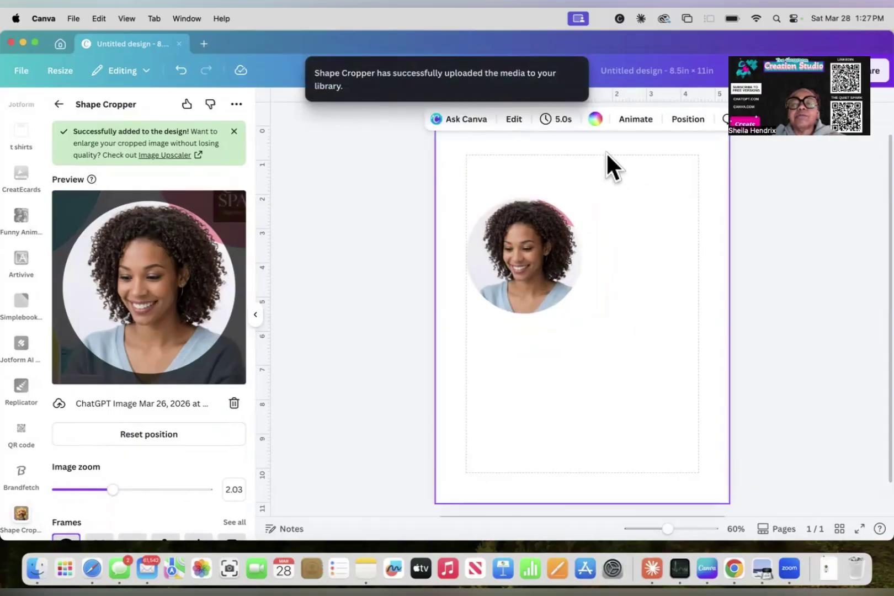
pyautogui.click(595, 119)
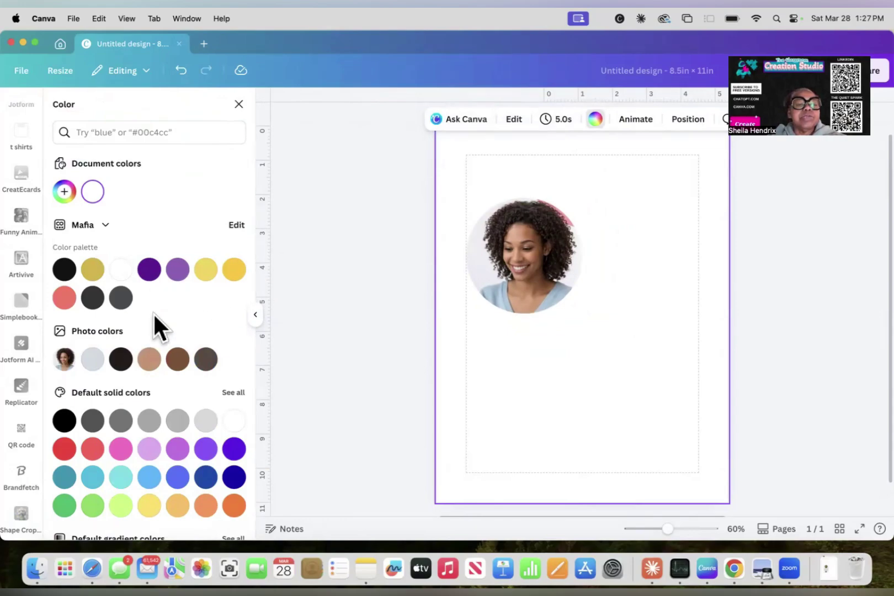
pyautogui.click(93, 359)
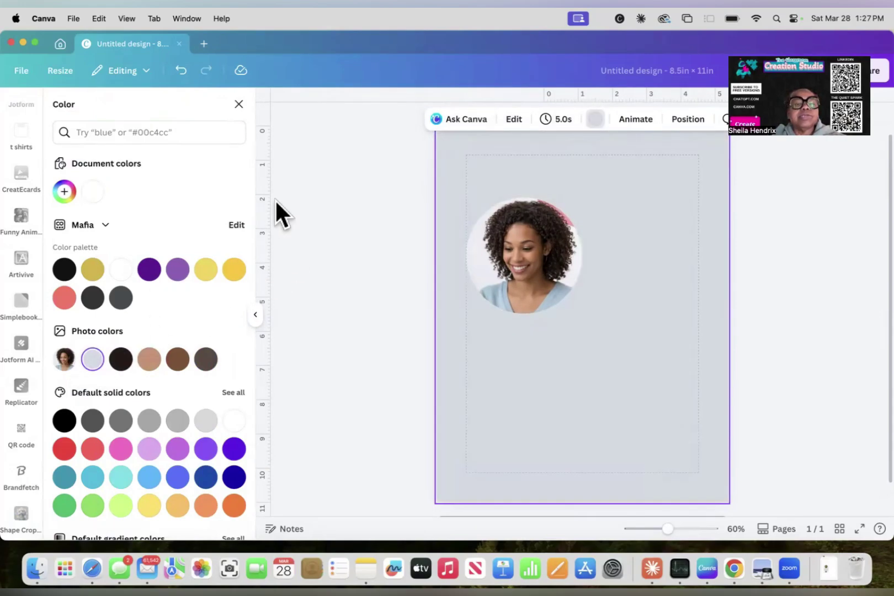
pyautogui.click(238, 106)
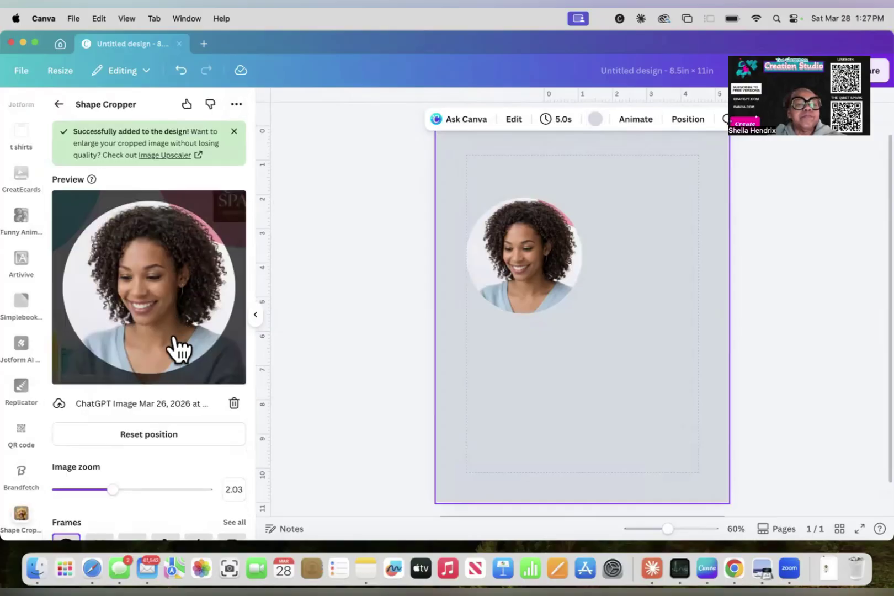
# - Browse the full set of frames, apply the hexagon frame and shift the image slightly down and left inside it
pyautogui.scroll(-2, 161, 380)
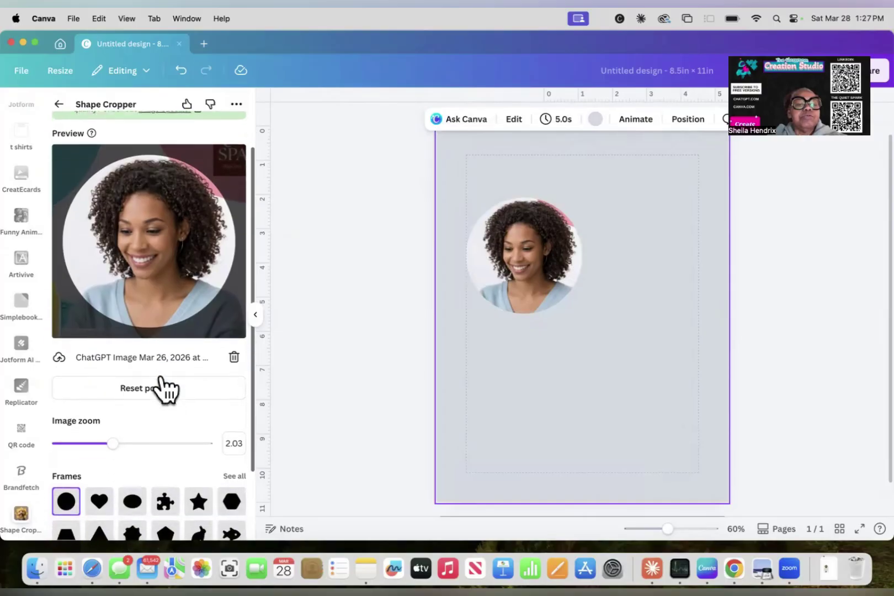
pyautogui.scroll(-4, 161, 389)
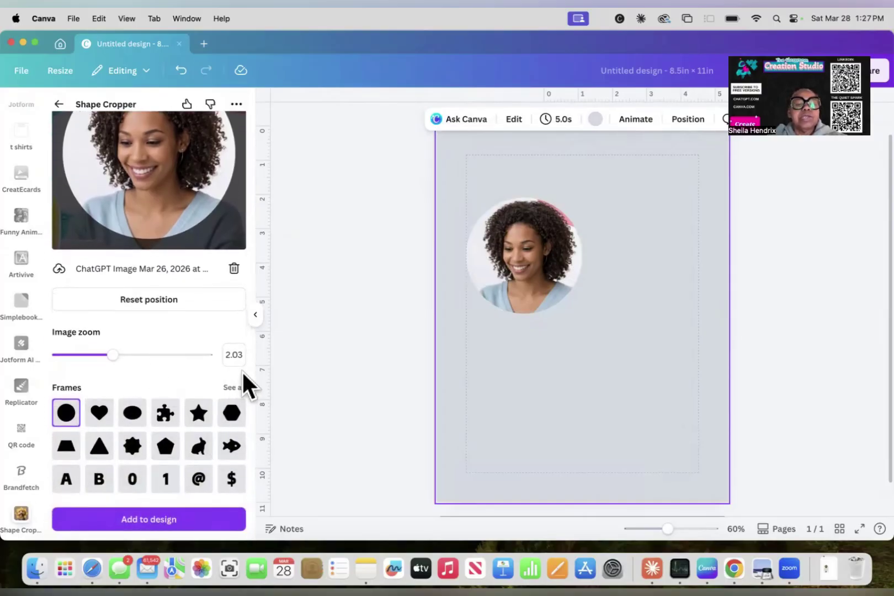
pyautogui.click(237, 387)
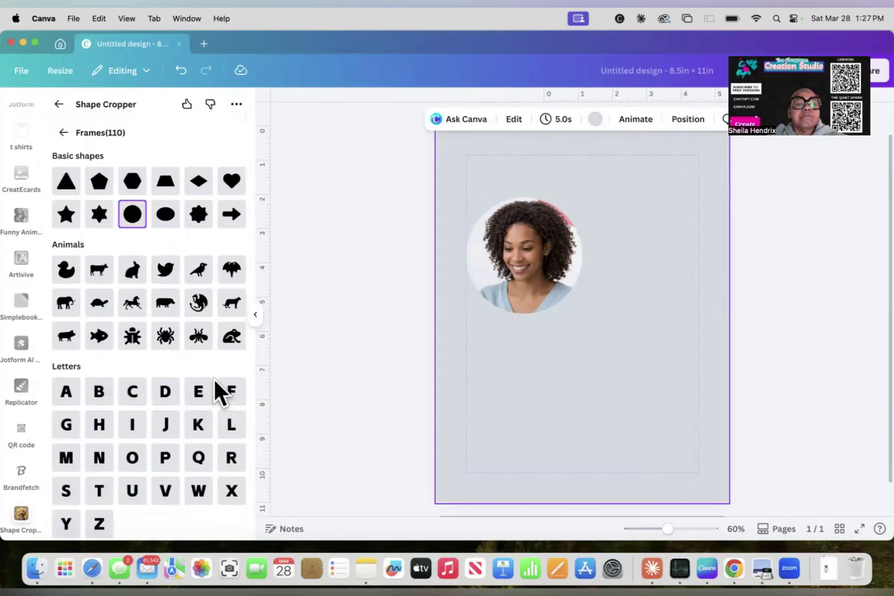
pyautogui.scroll(-10, 214, 379)
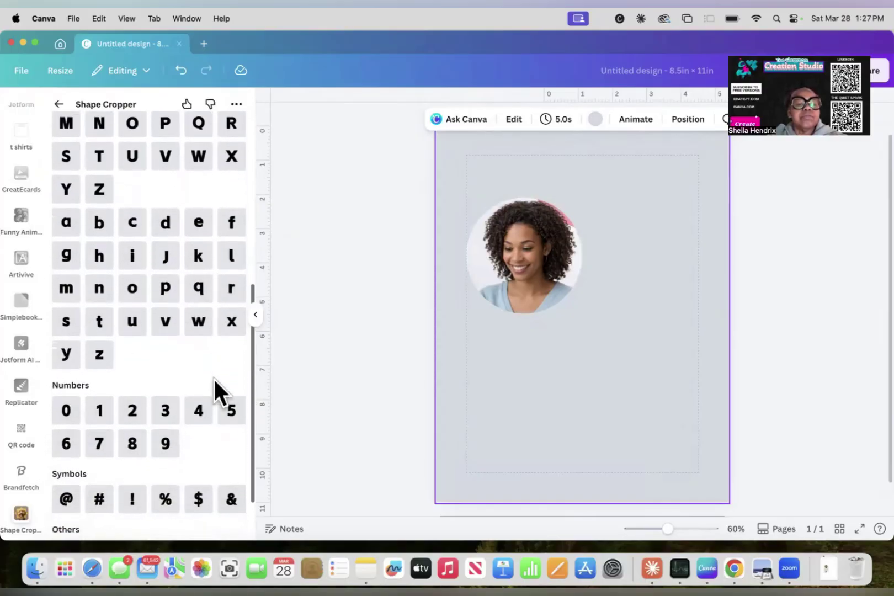
pyautogui.scroll(-3, 214, 384)
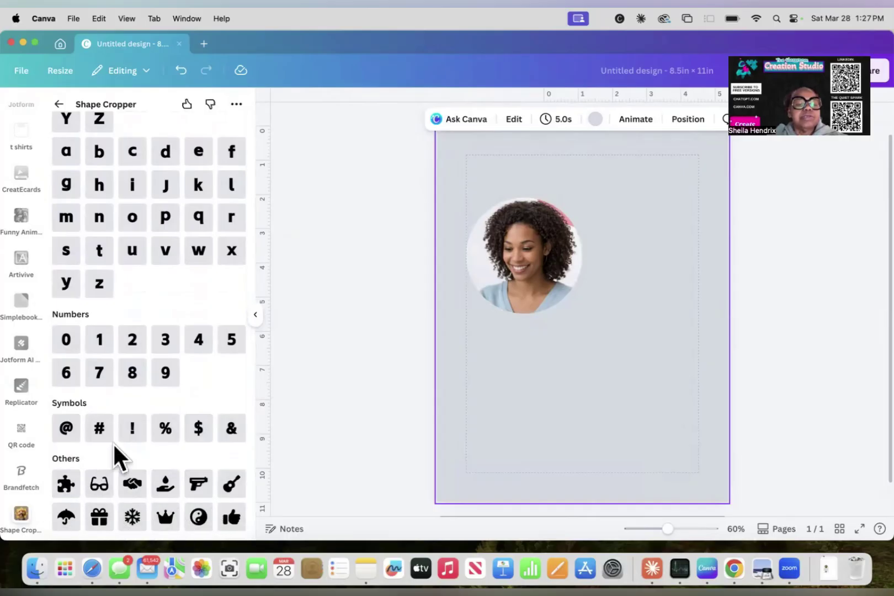
pyautogui.scroll(7, 170, 342)
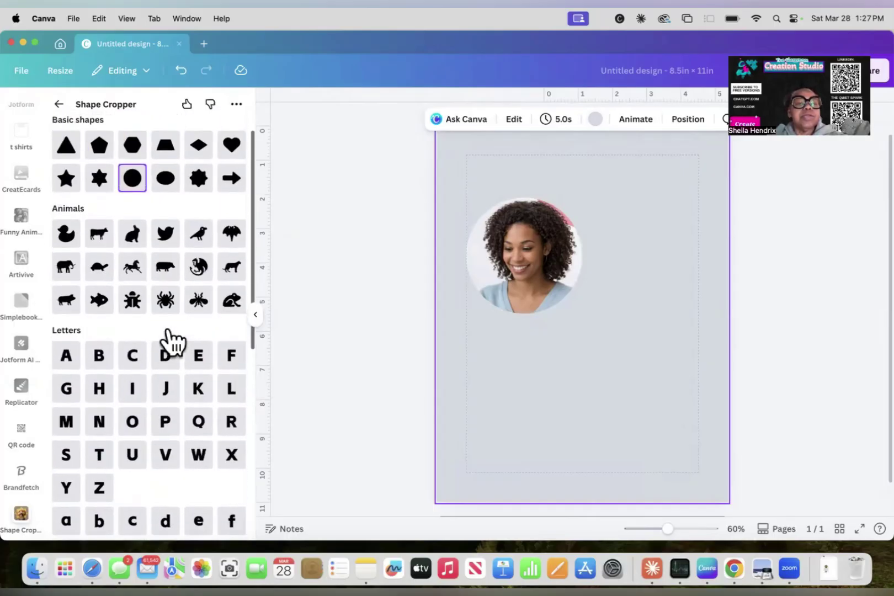
pyautogui.scroll(2, 171, 342)
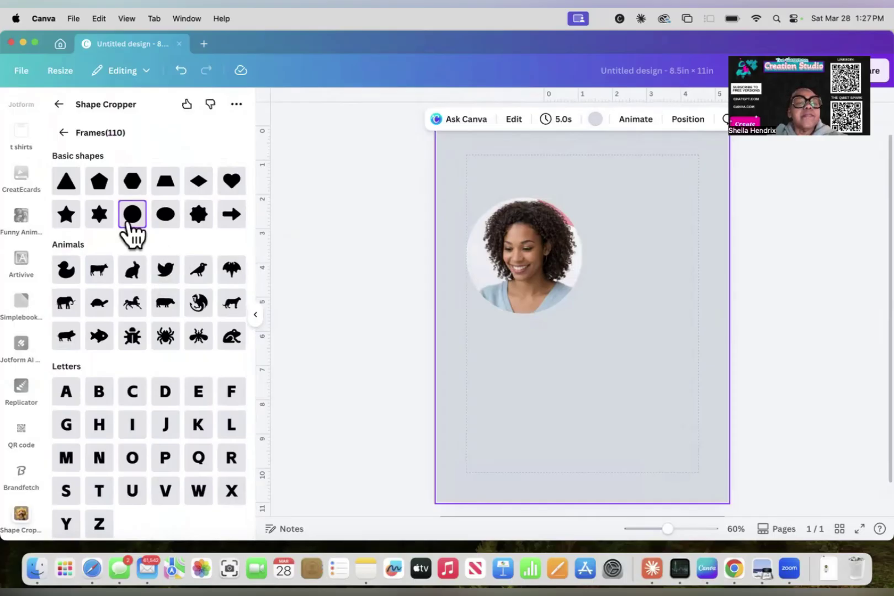
pyautogui.click(133, 189)
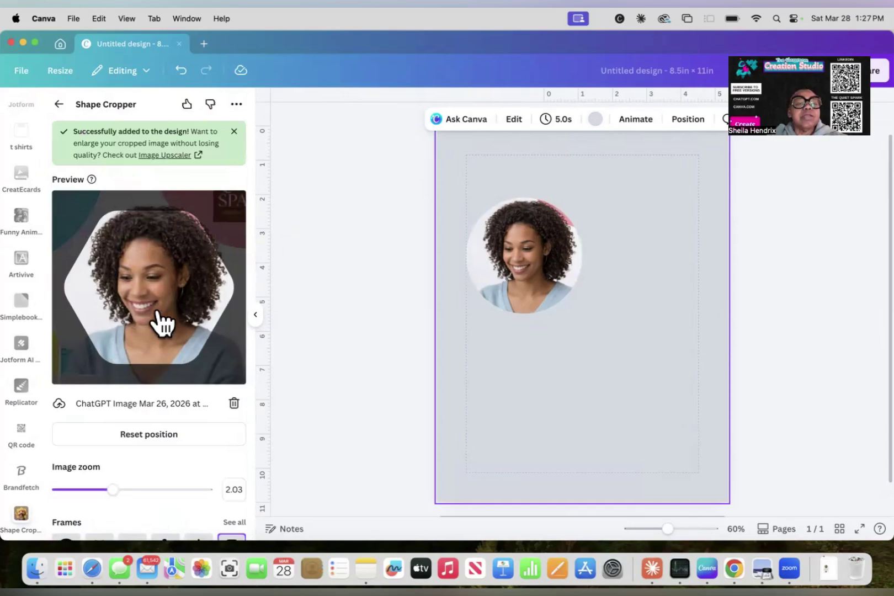
pyautogui.moveTo(158, 310); pyautogui.dragTo(153, 320)
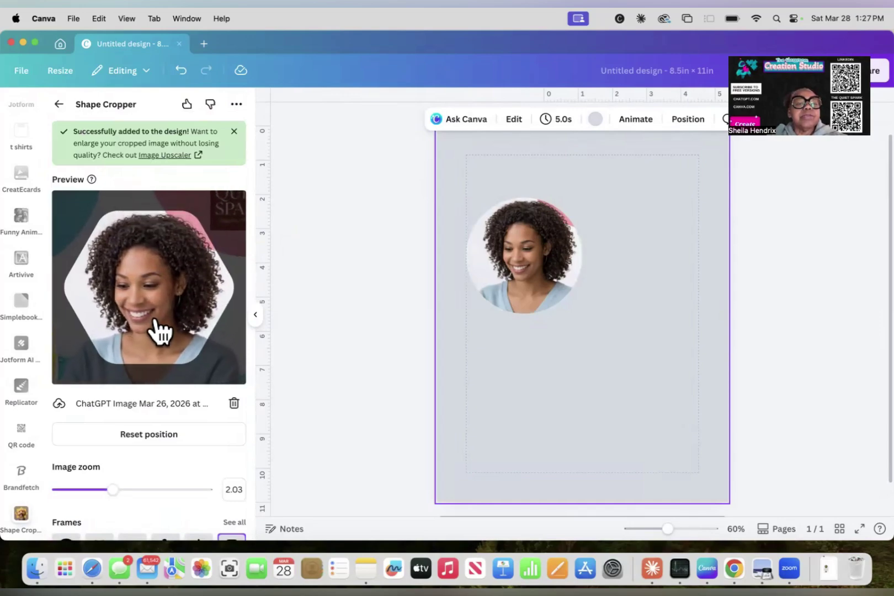
# - Add the hexagon cutout to the design in the page's upper-right area and move the circle portrait to the upper-left corner
pyautogui.scroll(-3, 153, 495)
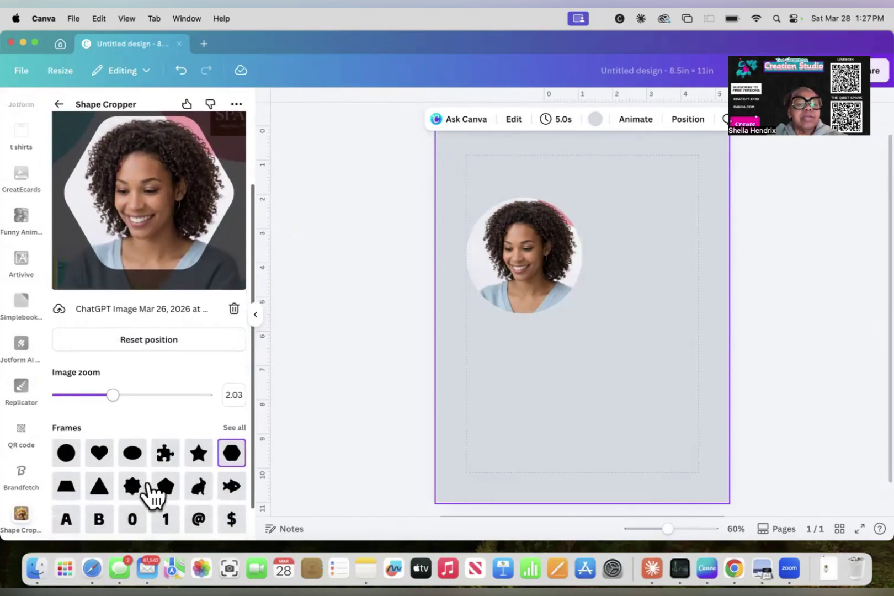
pyautogui.click(146, 524)
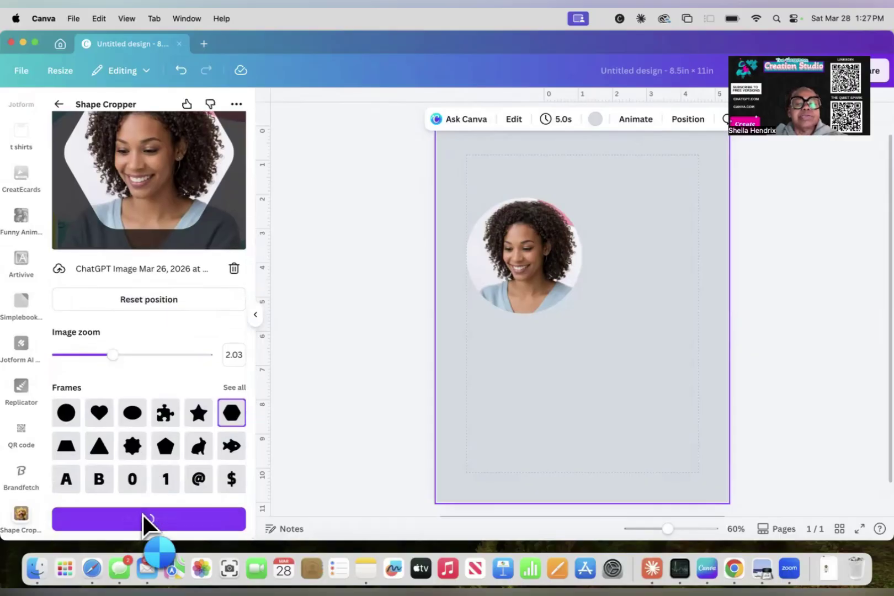
pyautogui.moveTo(618, 302); pyautogui.dragTo(685, 221)
pyautogui.moveTo(571, 276); pyautogui.dragTo(547, 219)
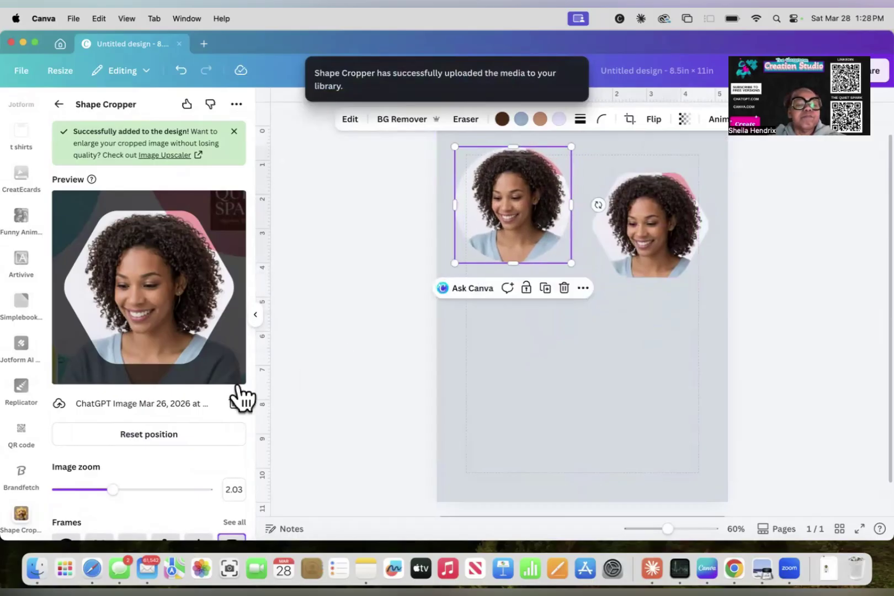
# - Apply the puzzle-piece frame, zoom the image to 3.38 and reposition it so the face and hair fill the piece
pyautogui.scroll(-5, 180, 454)
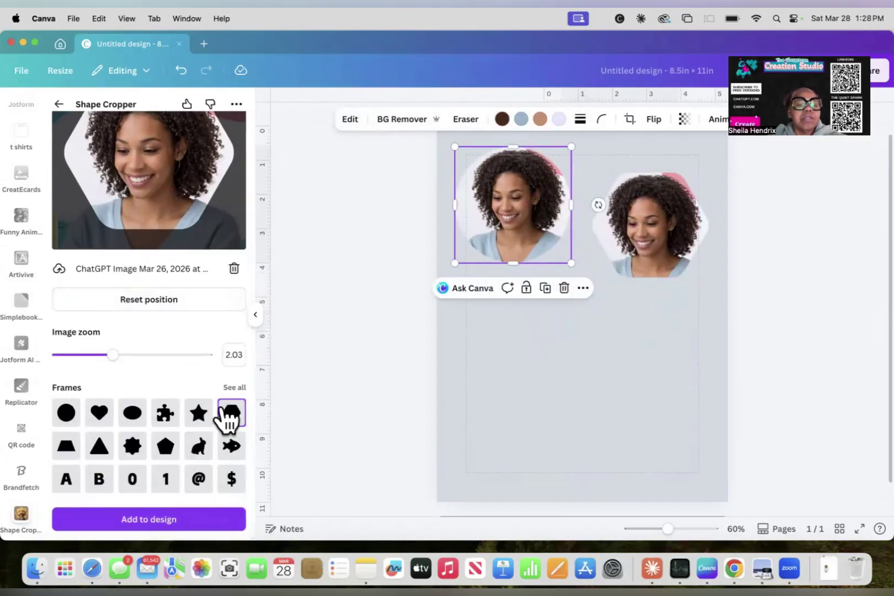
pyautogui.click(167, 419)
pyautogui.scroll(3, 210, 313)
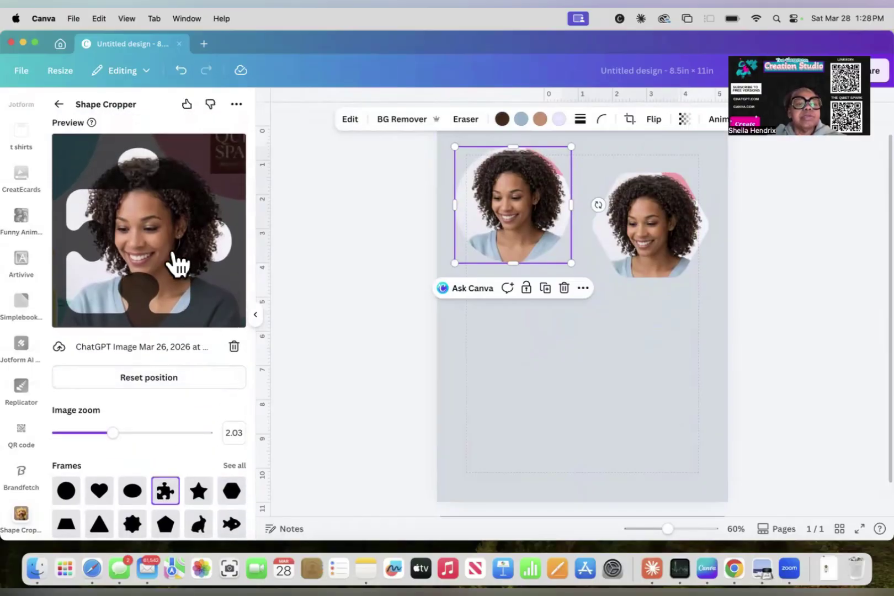
pyautogui.moveTo(164, 253); pyautogui.dragTo(157, 257)
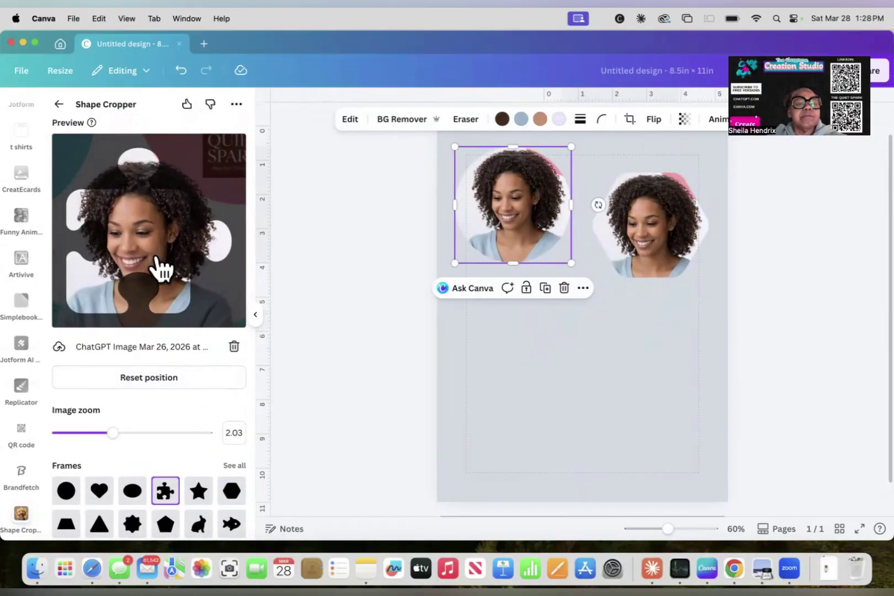
pyautogui.moveTo(113, 433); pyautogui.dragTo(136, 434)
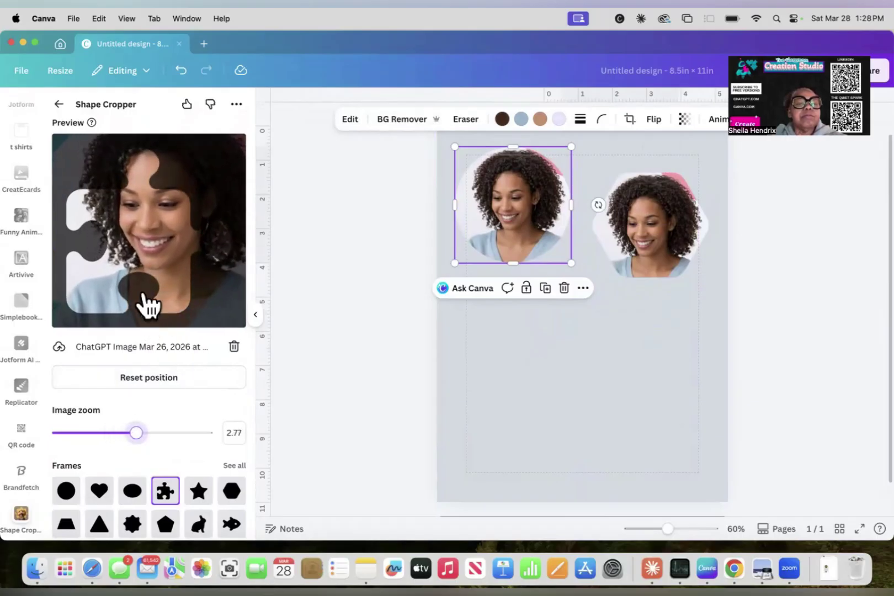
pyautogui.moveTo(160, 241); pyautogui.dragTo(131, 282)
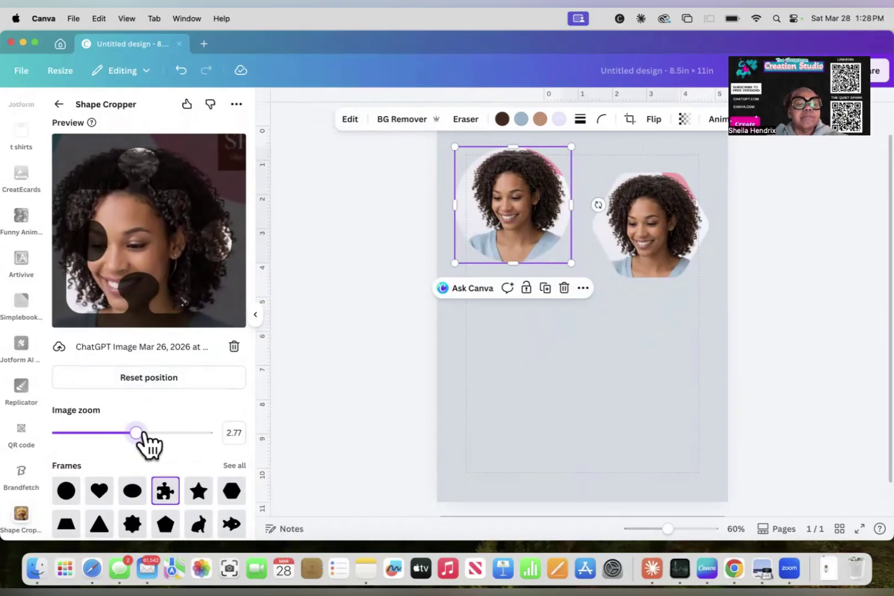
pyautogui.moveTo(137, 434); pyautogui.dragTo(155, 433)
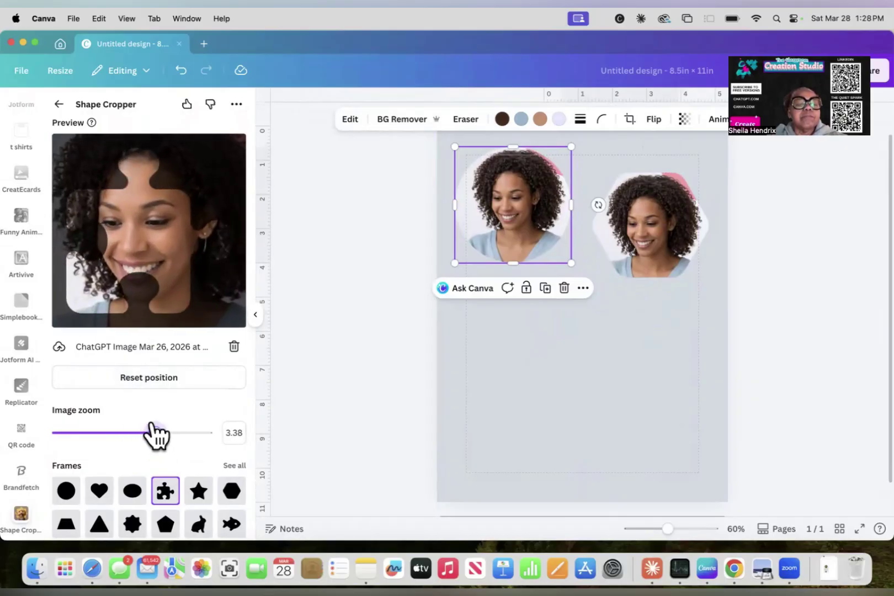
pyautogui.moveTo(171, 283); pyautogui.dragTo(145, 323)
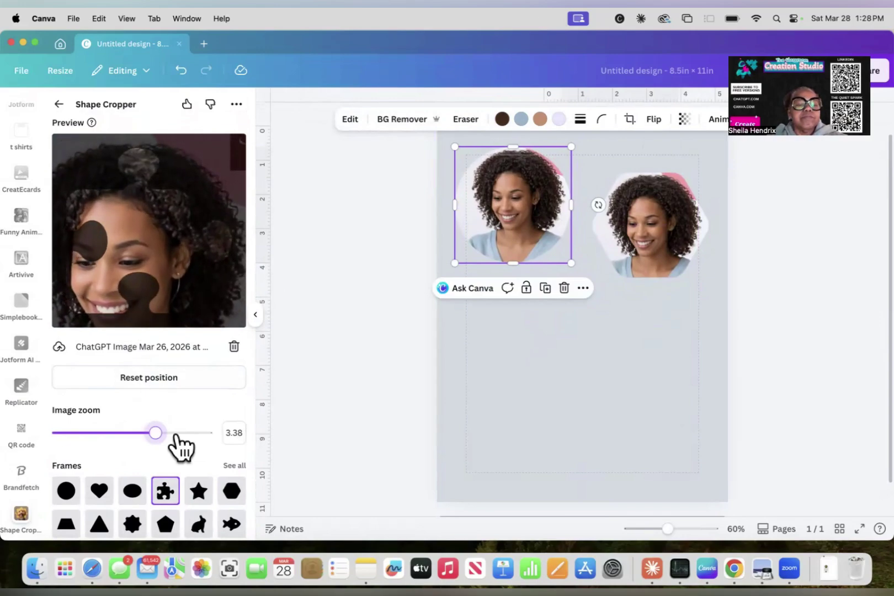
# - Add the puzzle-piece cutout to the design, shrink it and place it below the circle portrait, aligned with its left edge
pyautogui.scroll(-3, 176, 445)
pyautogui.click(163, 518)
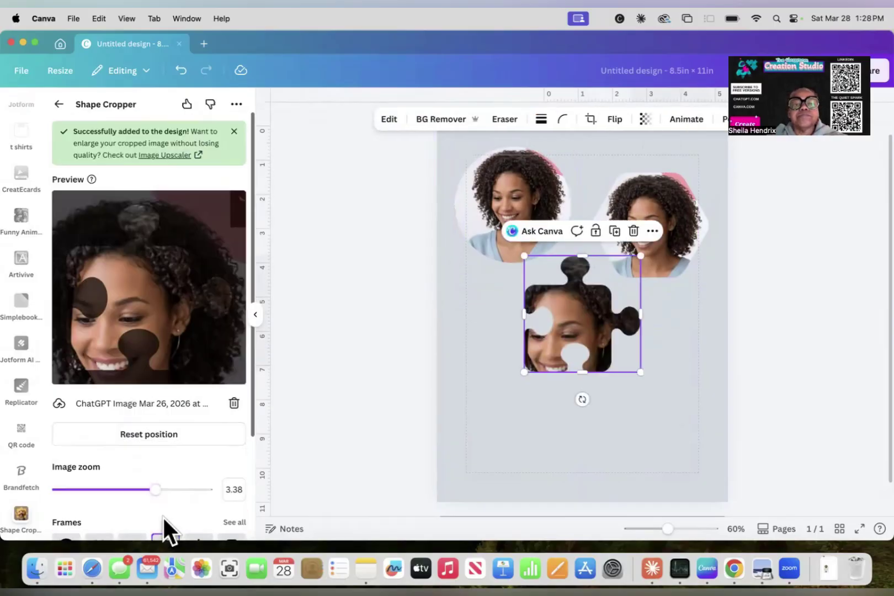
pyautogui.moveTo(544, 309); pyautogui.dragTo(486, 331)
pyautogui.moveTo(583, 278); pyautogui.dragTo(554, 306)
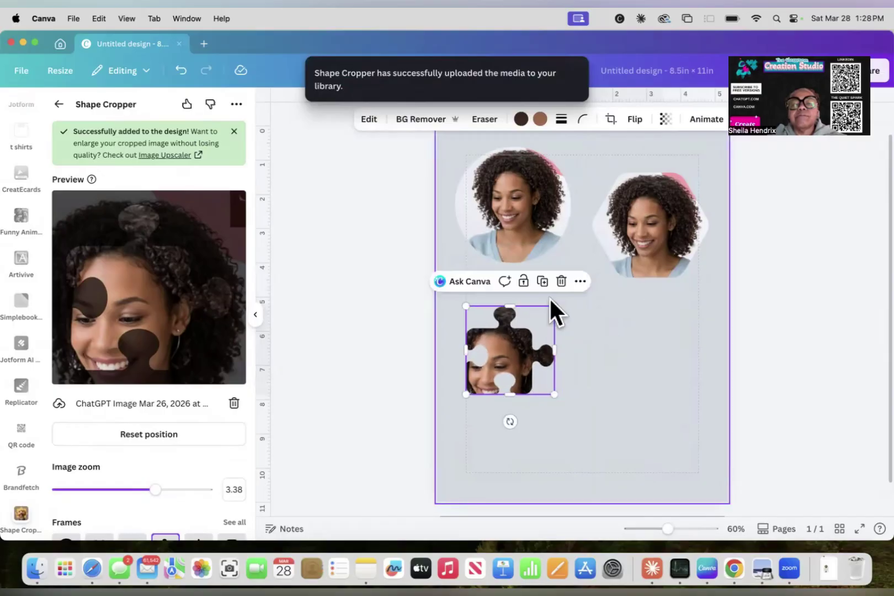
pyautogui.moveTo(526, 340); pyautogui.dragTo(516, 309)
# - Shrink the circle and hexagon cutouts to about the same width as the puzzle piece
pyautogui.click(525, 185)
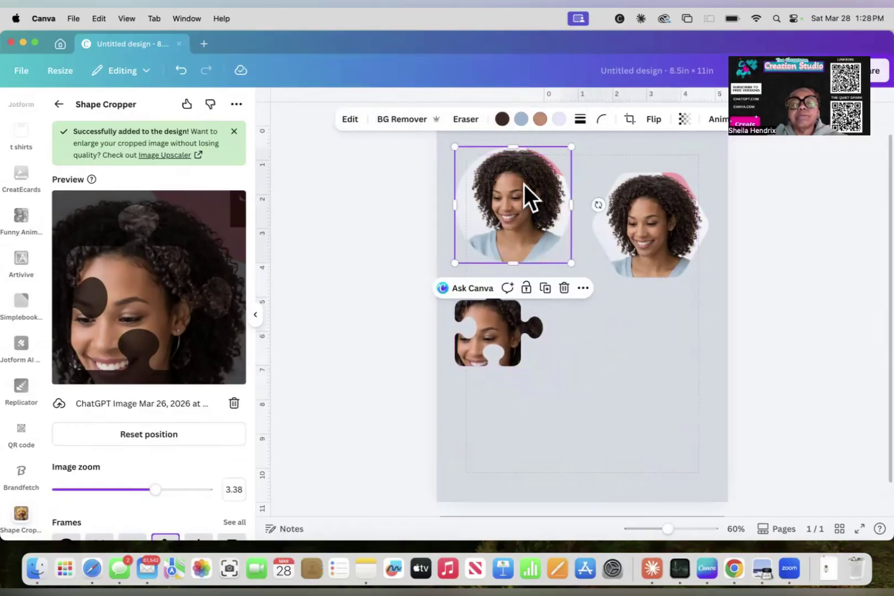
pyautogui.moveTo(570, 147); pyautogui.dragTo(536, 173)
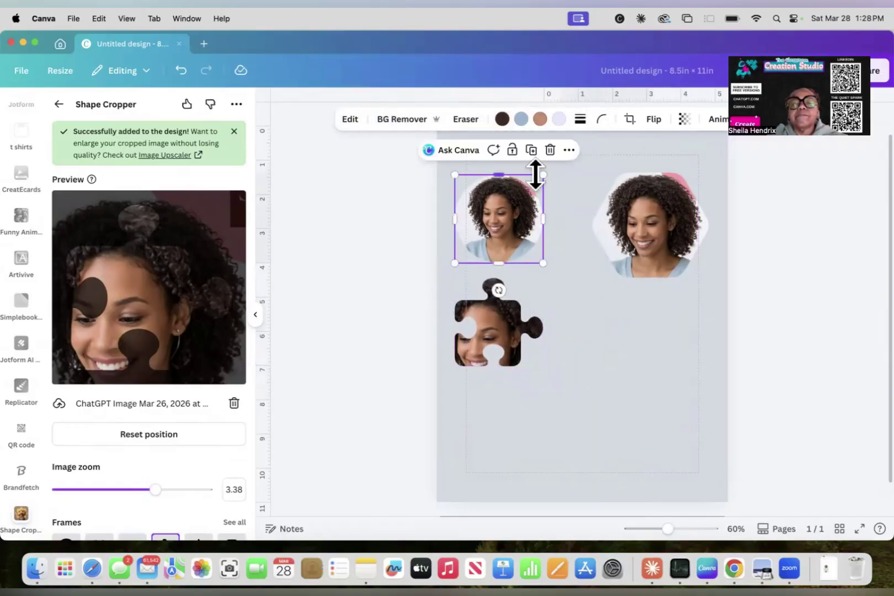
pyautogui.click(651, 203)
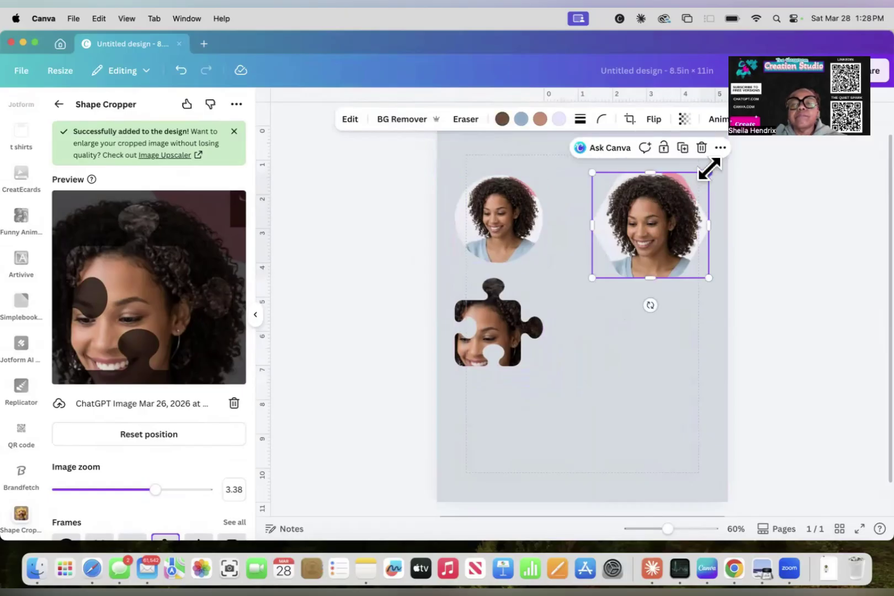
pyautogui.moveTo(709, 172); pyautogui.dragTo(675, 203)
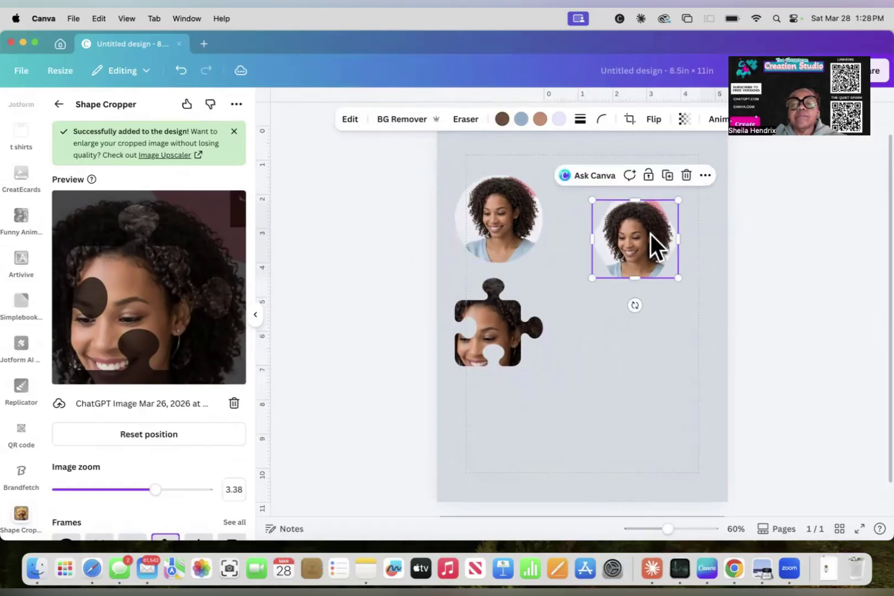
# - Arrange the circle and hexagon cutouts side by side at the top of the page, with the puzzle piece directly beneath the circle
pyautogui.moveTo(659, 244); pyautogui.dragTo(619, 185)
pyautogui.moveTo(499, 248); pyautogui.dragTo(501, 221)
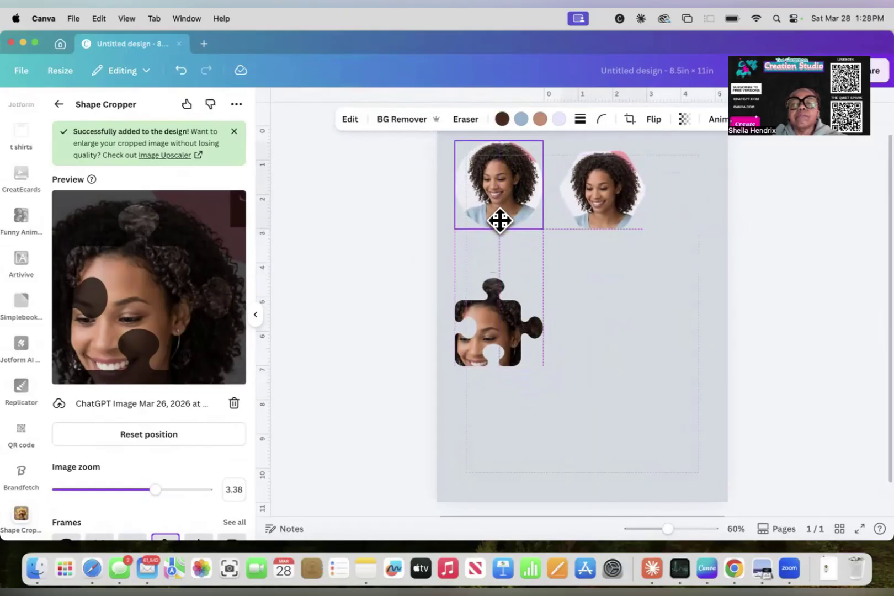
pyautogui.moveTo(491, 320); pyautogui.dragTo(490, 278)
pyautogui.moveTo(618, 181); pyautogui.dragTo(611, 176)
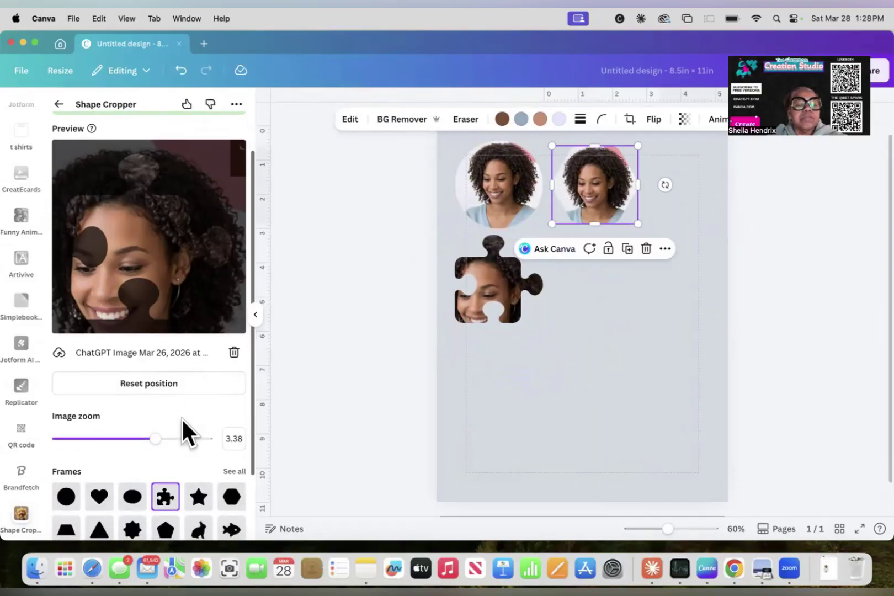
# - Apply the elephant frame from the Animals group and shift the image slightly up and right inside it
pyautogui.scroll(-3, 182, 419)
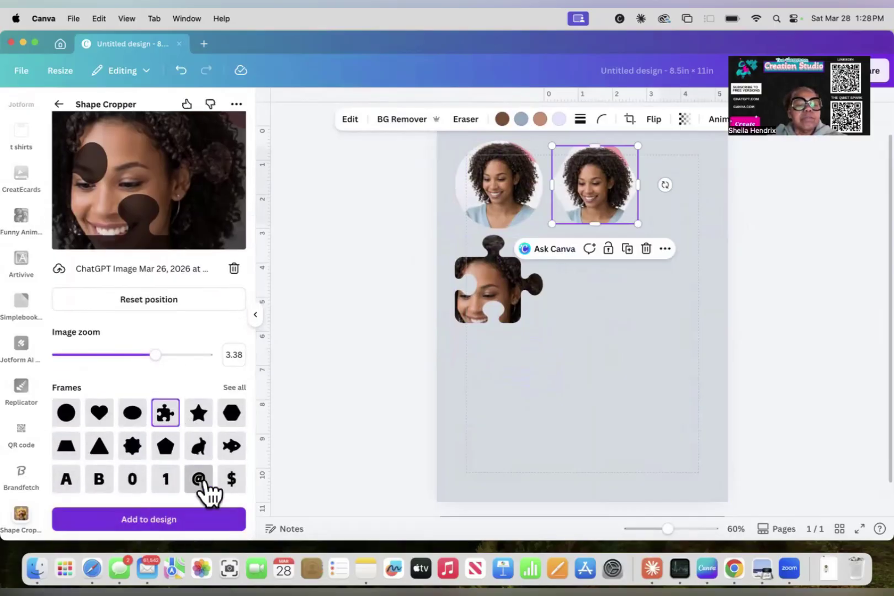
pyautogui.click(234, 388)
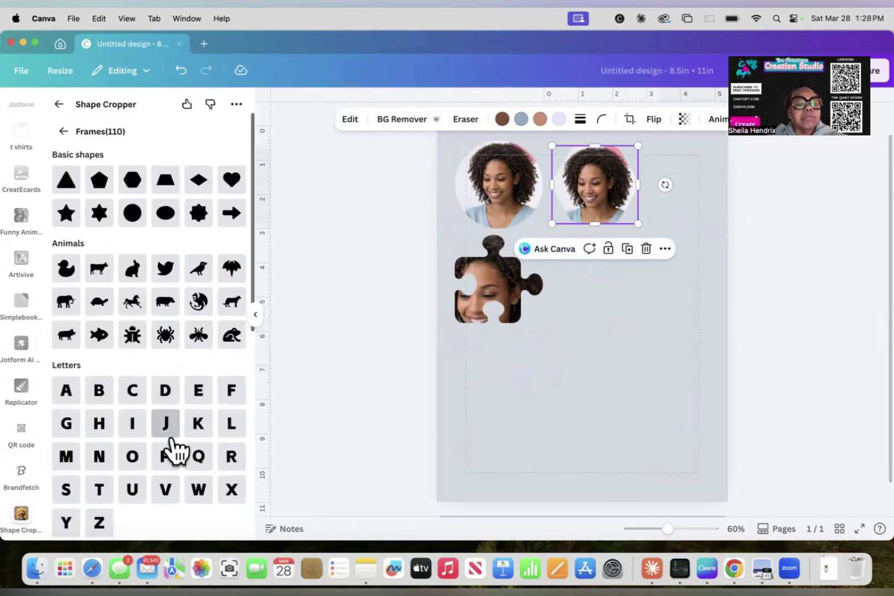
pyautogui.scroll(-2, 176, 451)
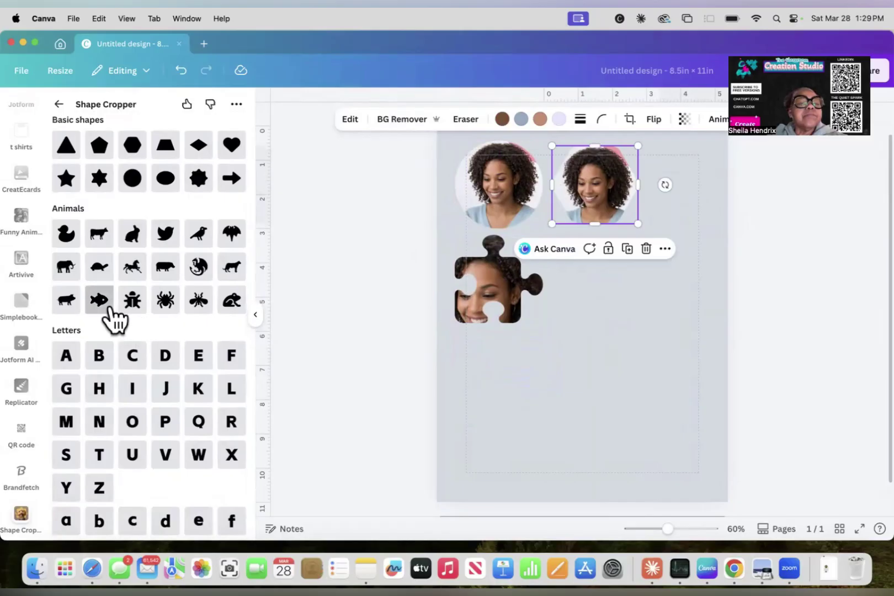
pyautogui.click(65, 268)
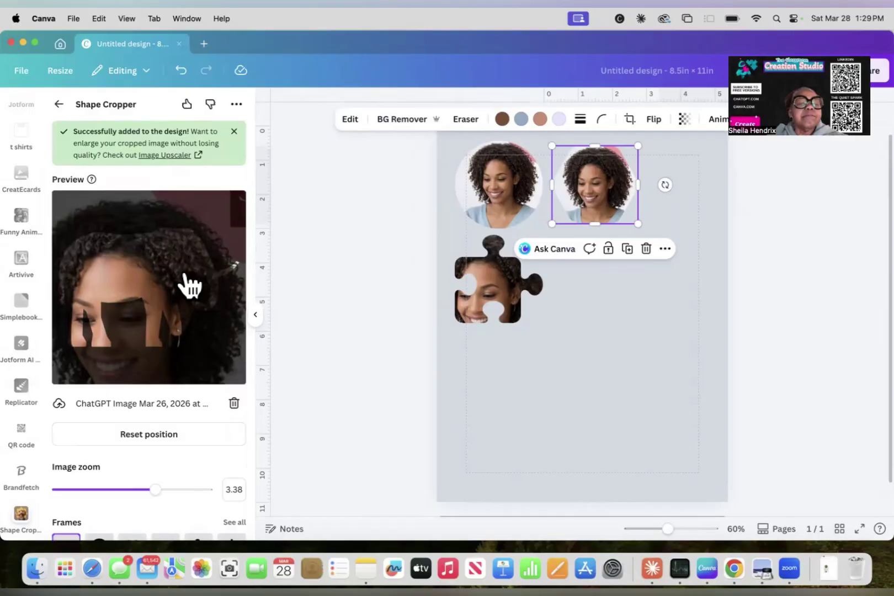
pyautogui.moveTo(186, 274); pyautogui.dragTo(190, 258)
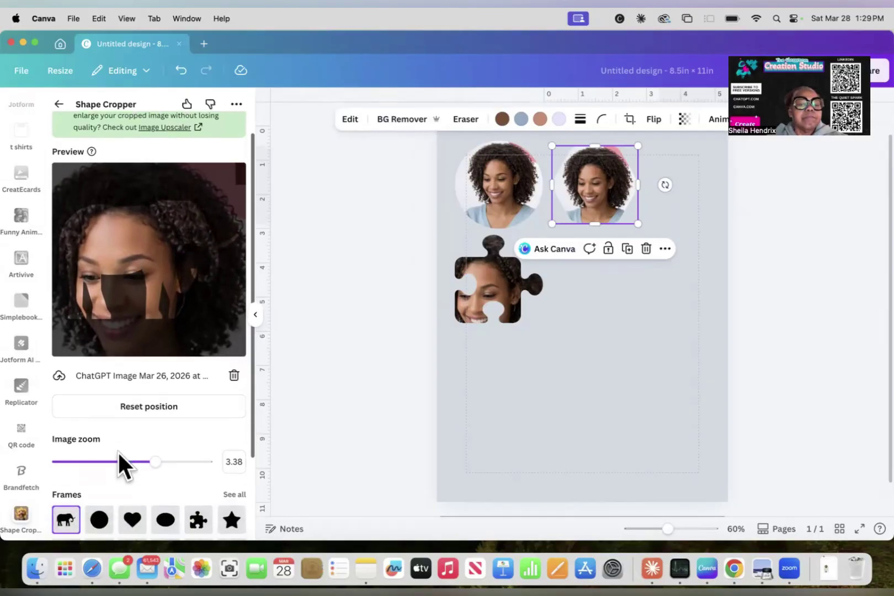
# - Add the elephant cutout to the design, place it below the puzzle piece and deselect it
pyautogui.scroll(-5, 118, 451)
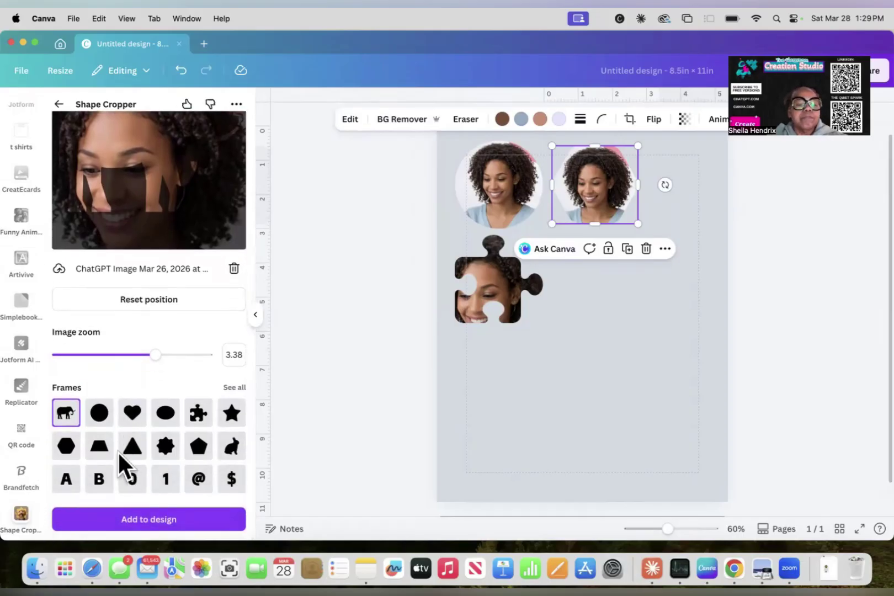
pyautogui.click(132, 519)
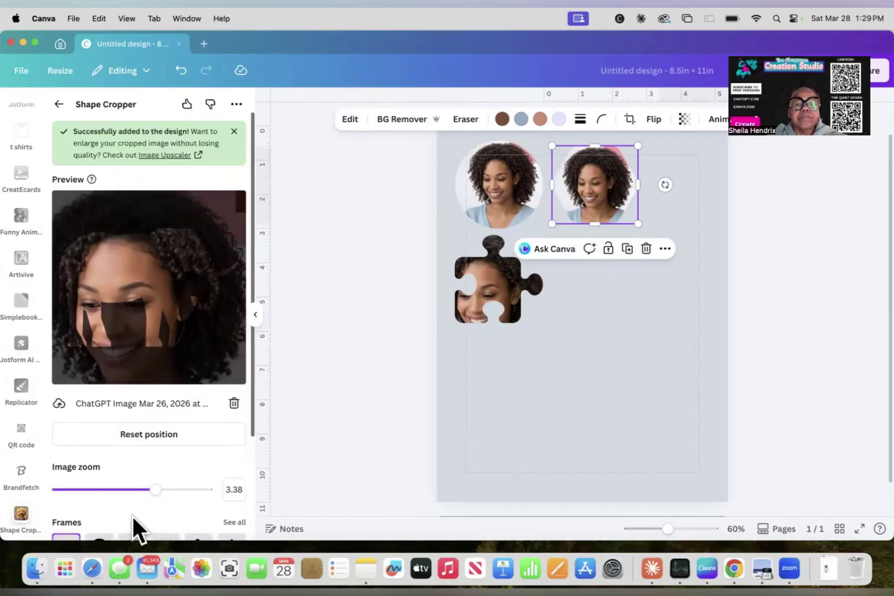
pyautogui.moveTo(578, 297); pyautogui.dragTo(516, 368)
pyautogui.click(639, 360)
pyautogui.click(574, 380)
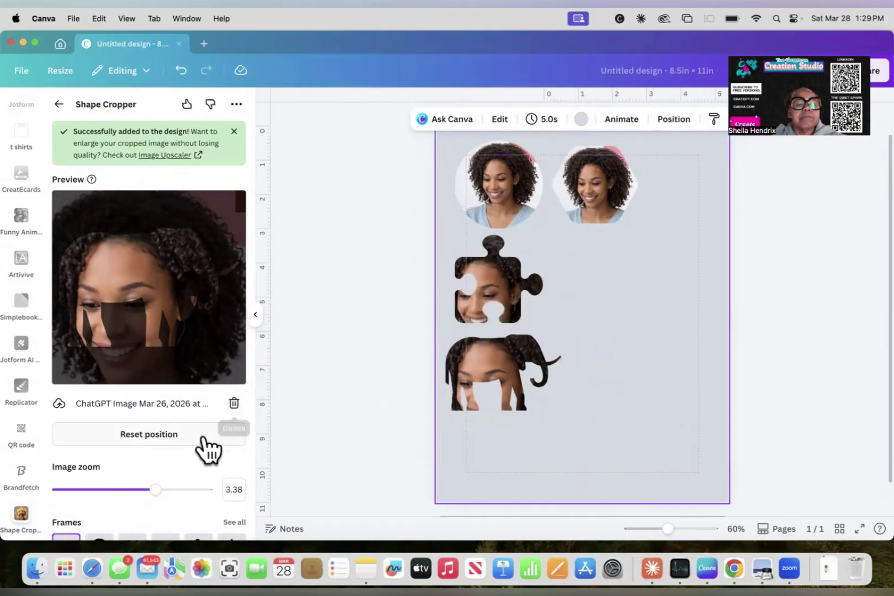
pyautogui.scroll(-5, 208, 450)
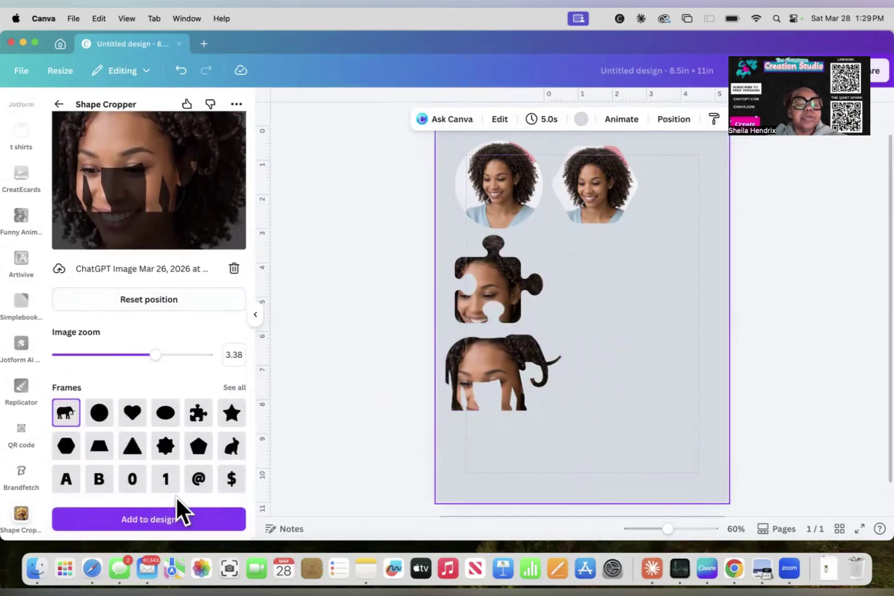
pyautogui.click(175, 525)
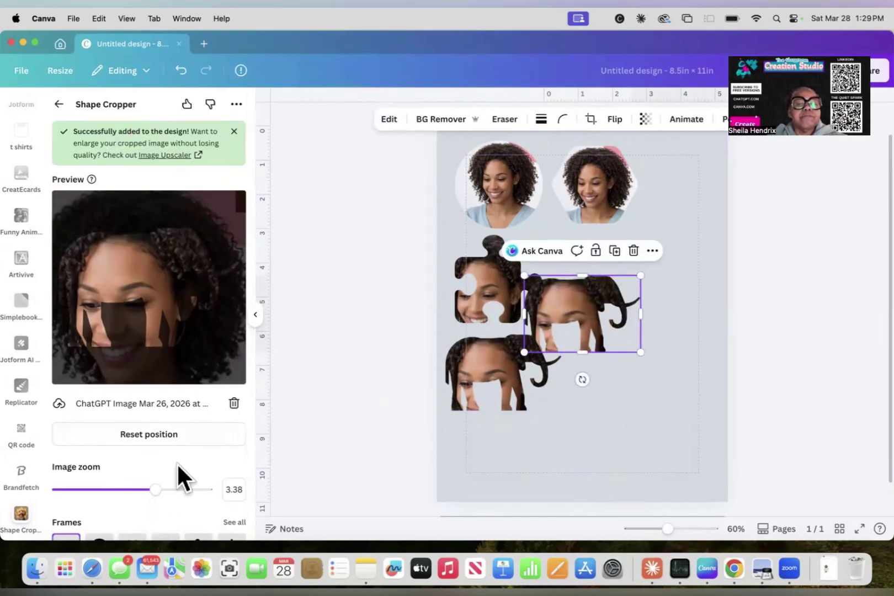
pyautogui.click(632, 251)
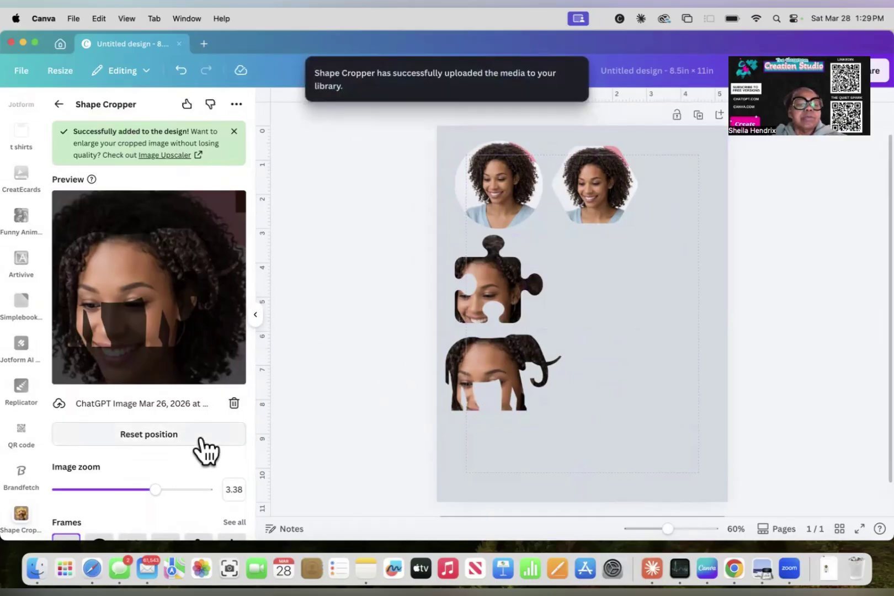
# - Apply the uppercase letter M frame from the Letters group and shift the image slightly up inside it
pyautogui.scroll(-5, 200, 448)
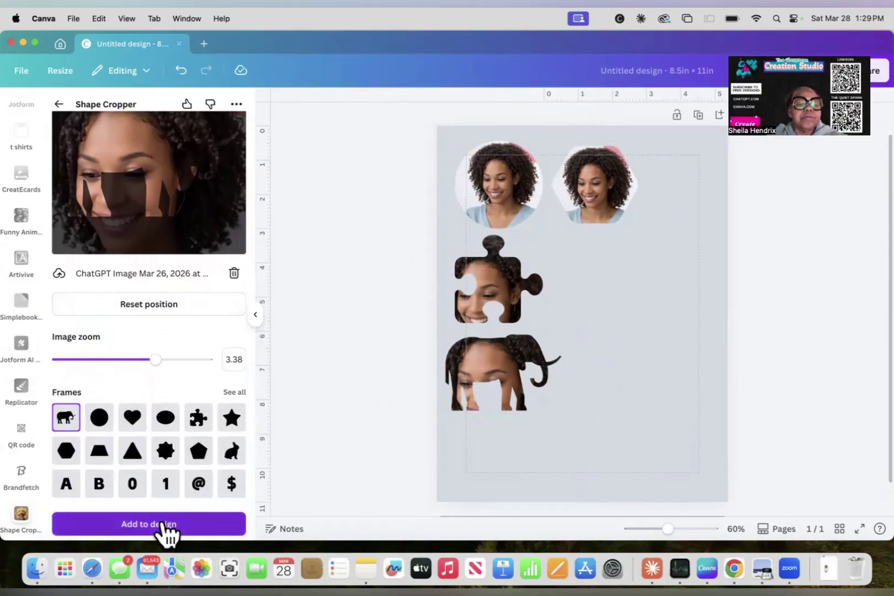
pyautogui.click(234, 393)
pyautogui.scroll(-5, 205, 439)
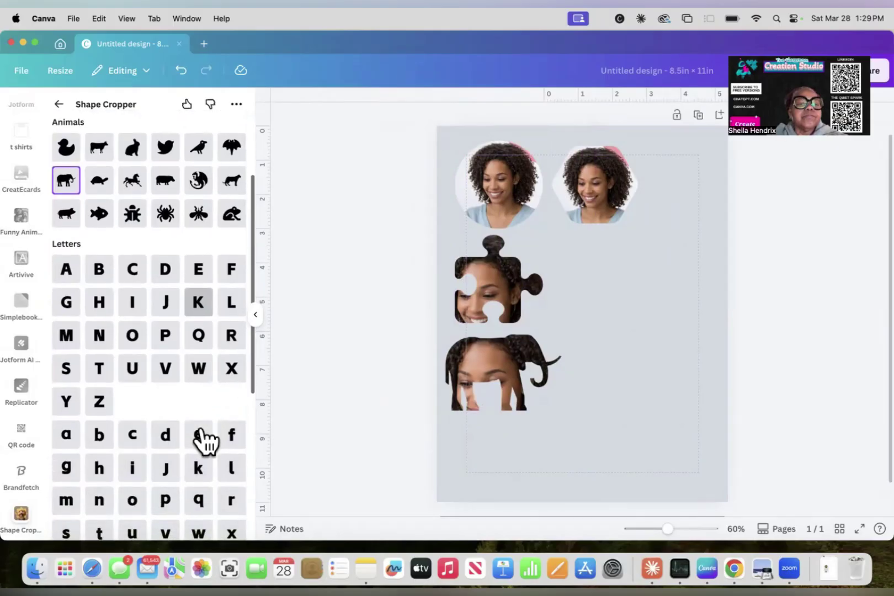
pyautogui.click(67, 342)
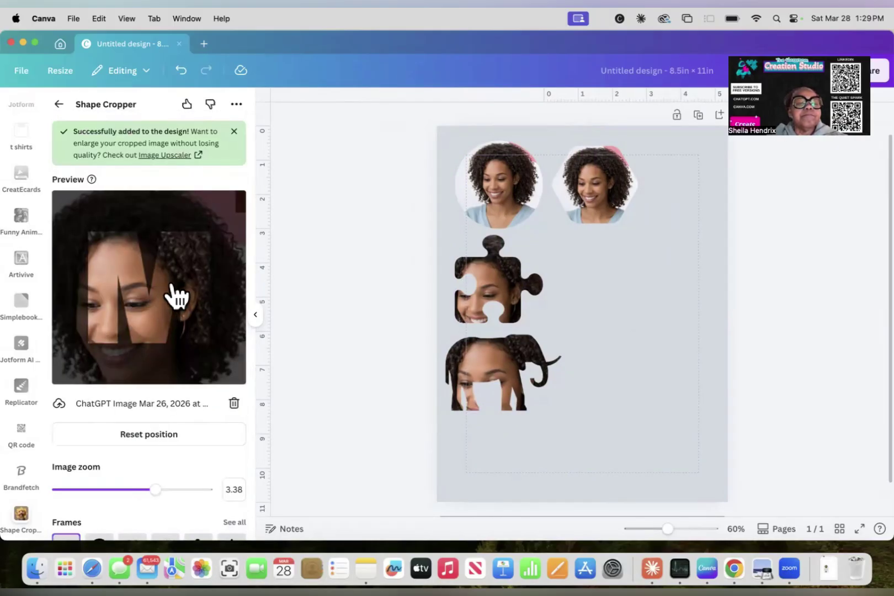
pyautogui.moveTo(155, 287); pyautogui.dragTo(160, 284)
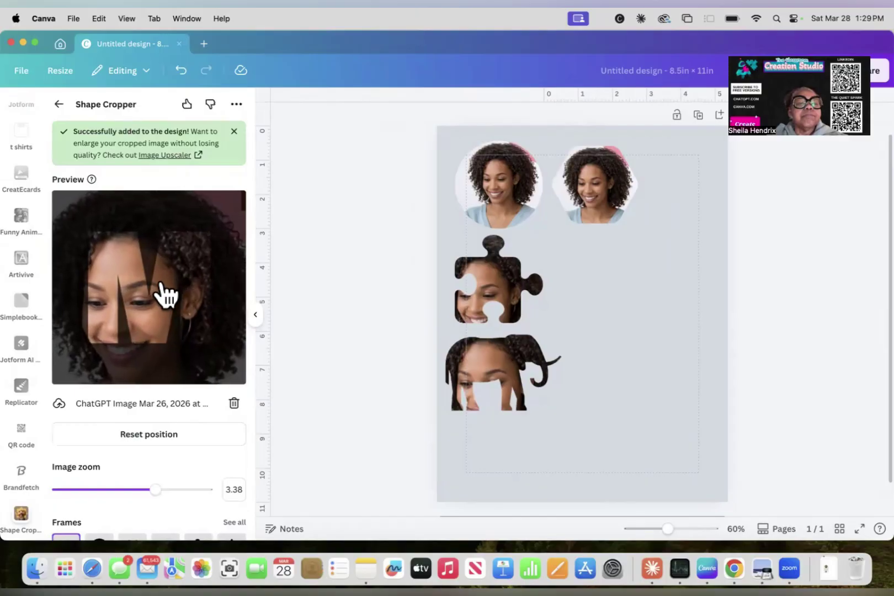
pyautogui.moveTo(165, 294); pyautogui.dragTo(163, 286)
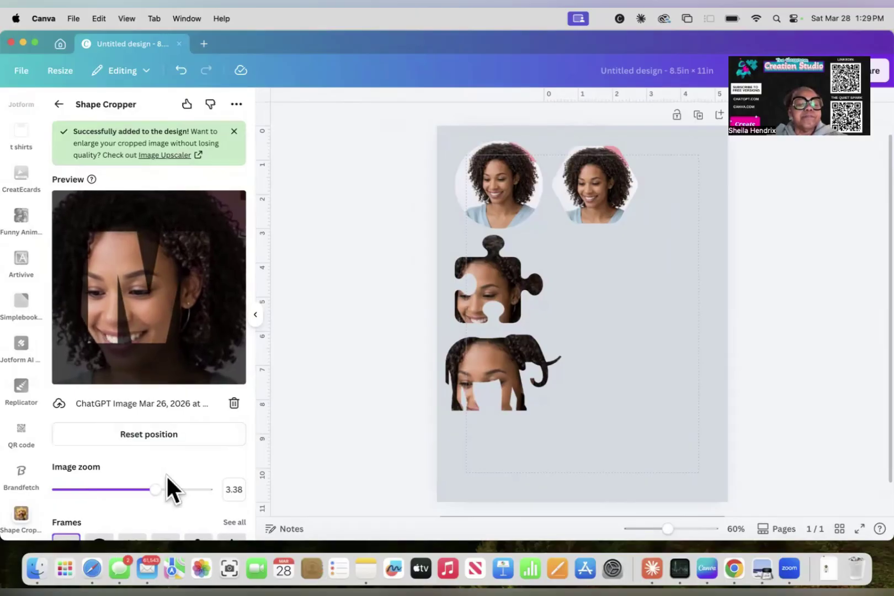
# - Add the M cutout to the design, place it beside the puzzle piece below the hexagon, and shrink it to about the hexagon's width
pyautogui.scroll(-3, 200, 494)
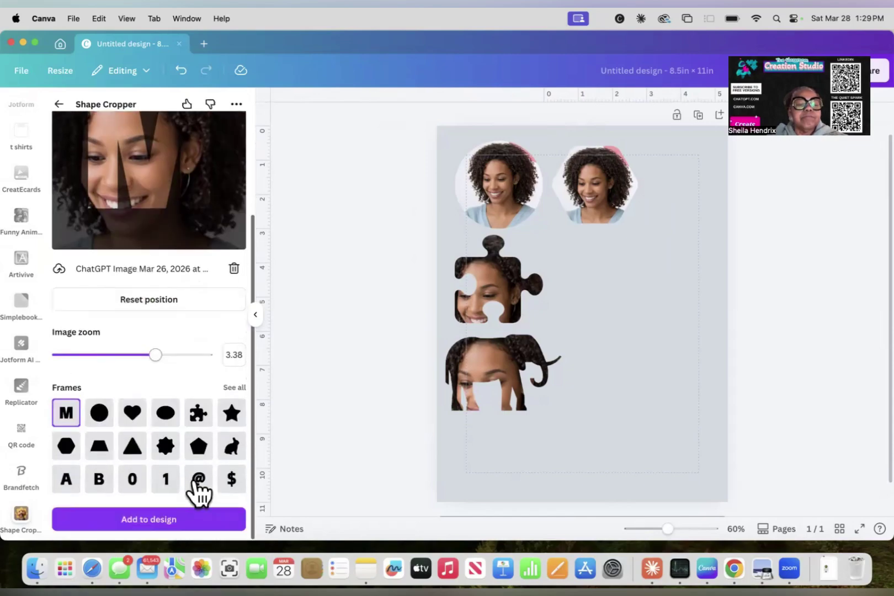
pyautogui.click(155, 519)
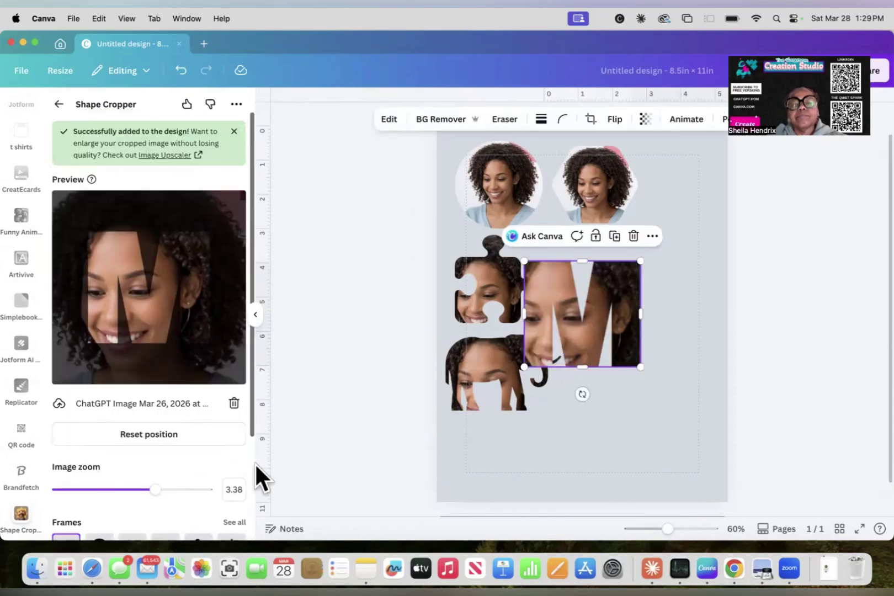
pyautogui.moveTo(589, 316); pyautogui.dragTo(629, 299)
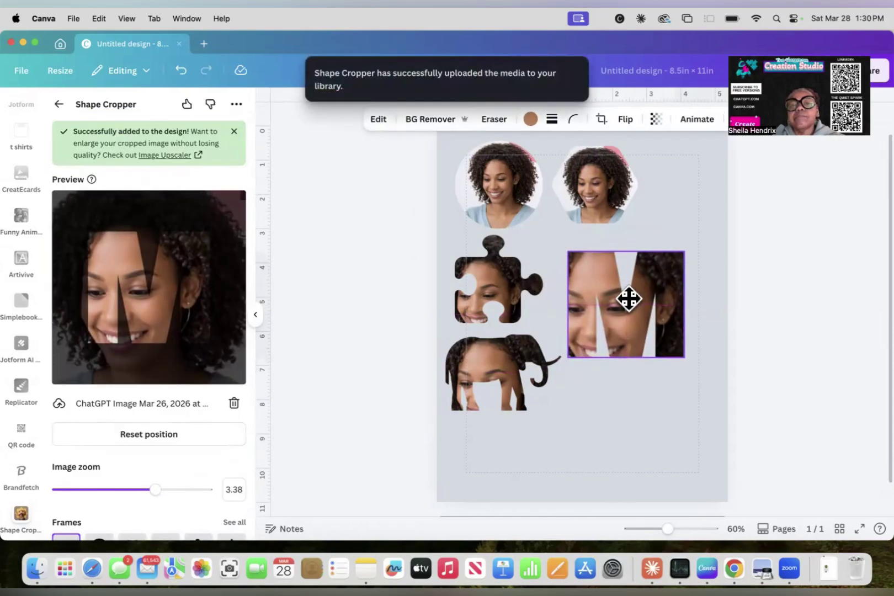
pyautogui.click(633, 419)
pyautogui.click(656, 340)
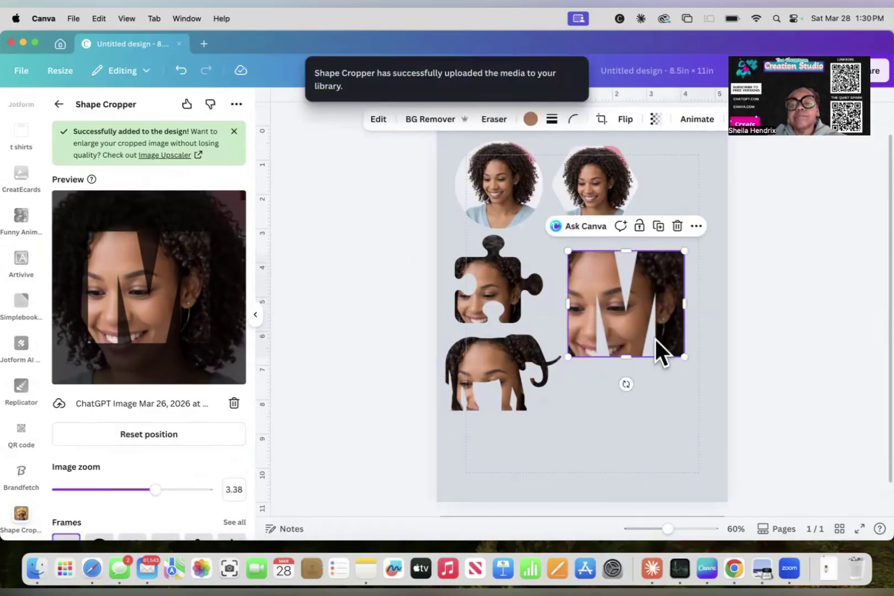
pyautogui.moveTo(684, 356); pyautogui.dragTo(654, 331)
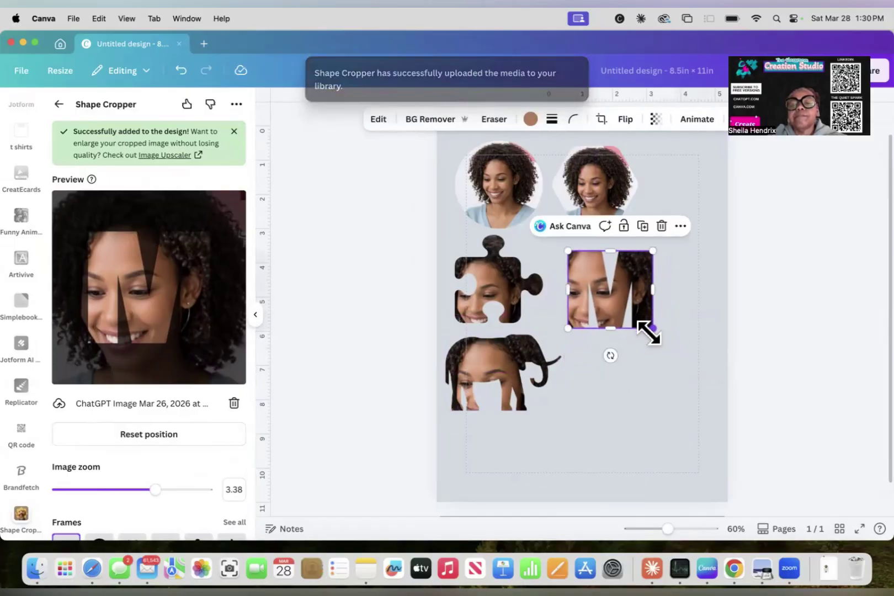
pyautogui.click(664, 360)
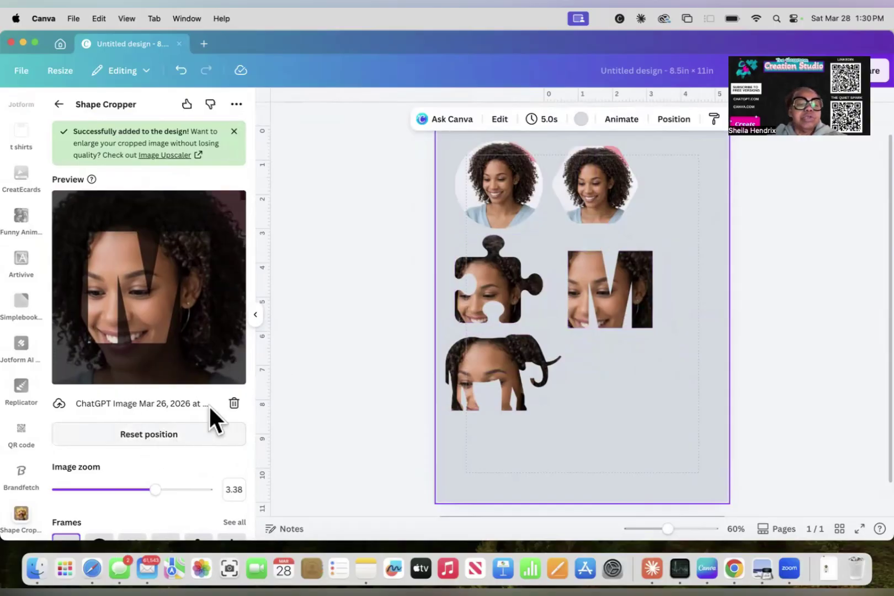
# - Replace the Shape Cropper source image with the 3df8eb7c PNG of a girl getting her hair braided, from the Downloads folder
pyautogui.click(233, 403)
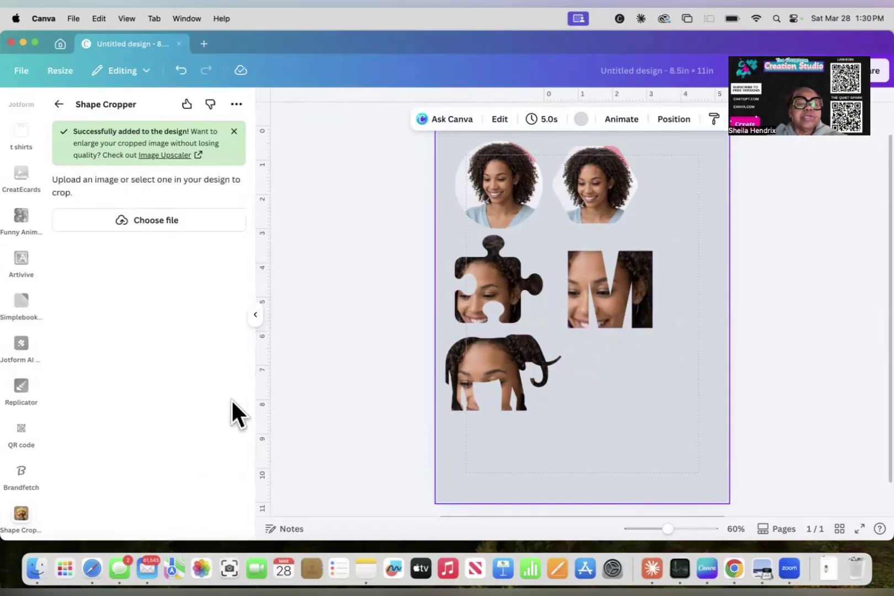
pyautogui.click(149, 222)
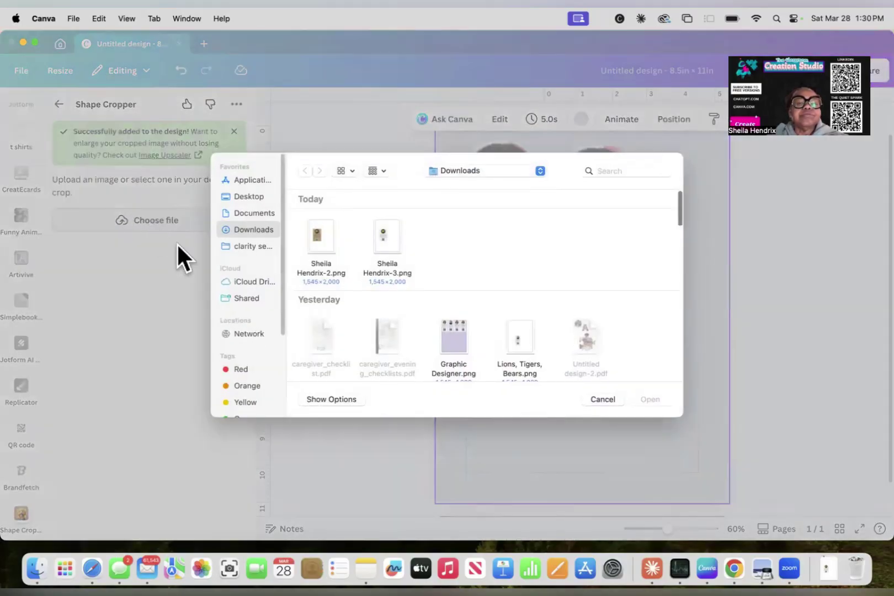
pyautogui.scroll(-5, 396, 262)
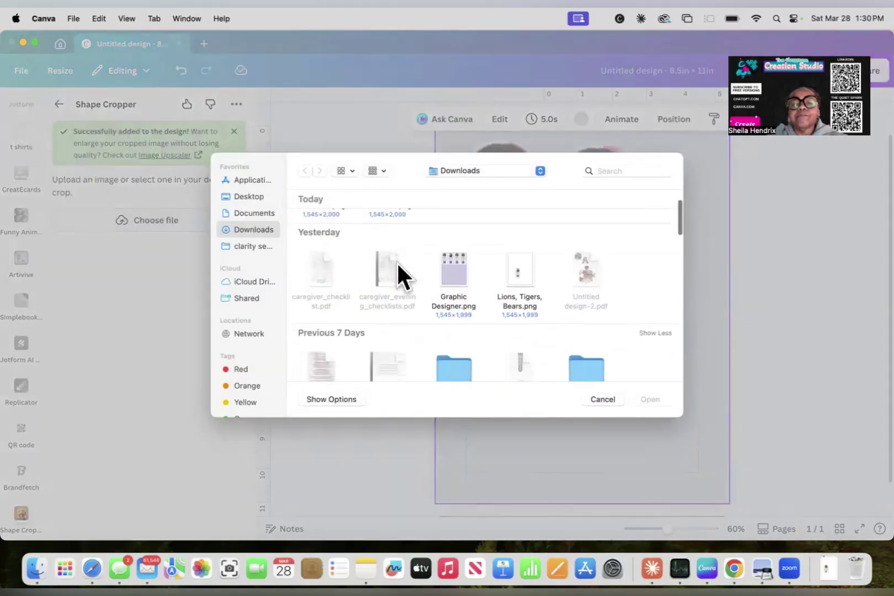
pyautogui.scroll(-3, 396, 261)
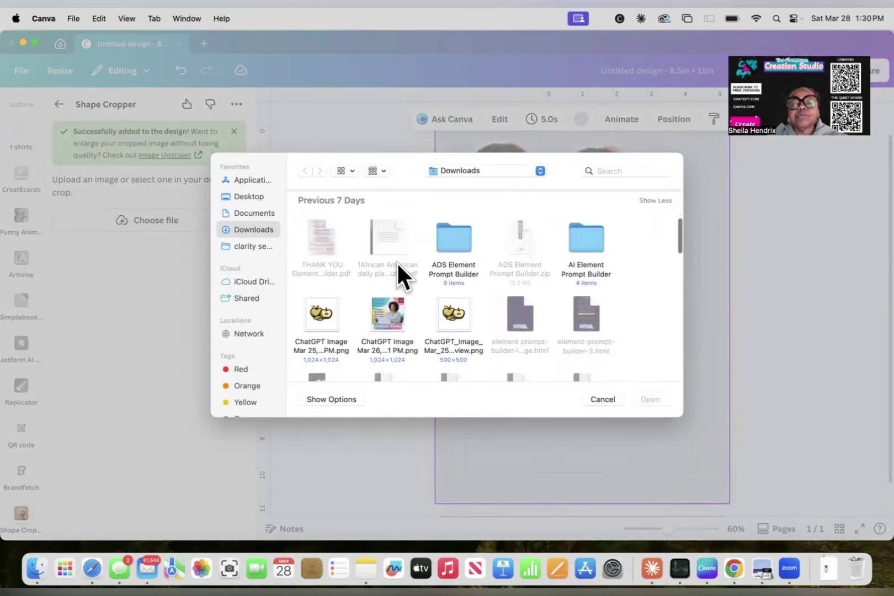
pyautogui.scroll(-5, 396, 261)
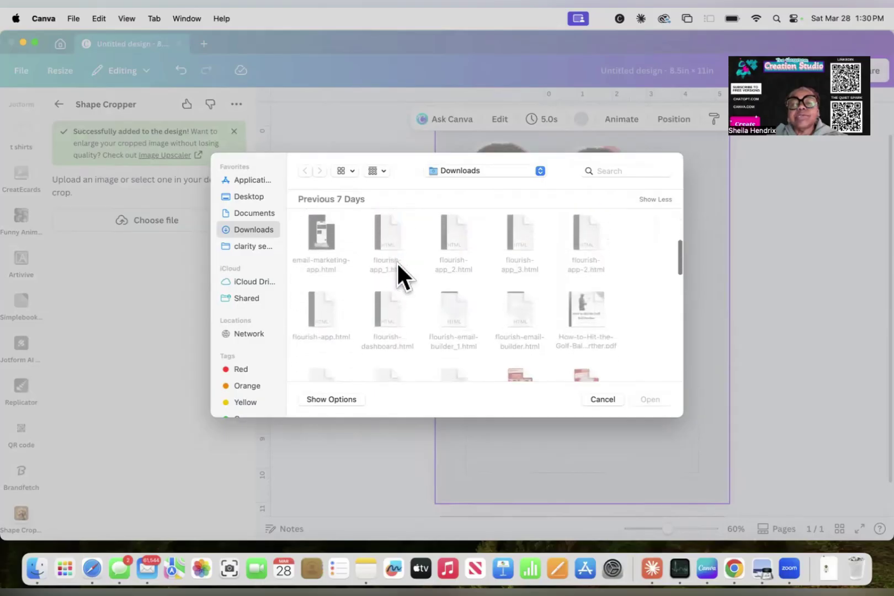
pyautogui.scroll(-1, 396, 262)
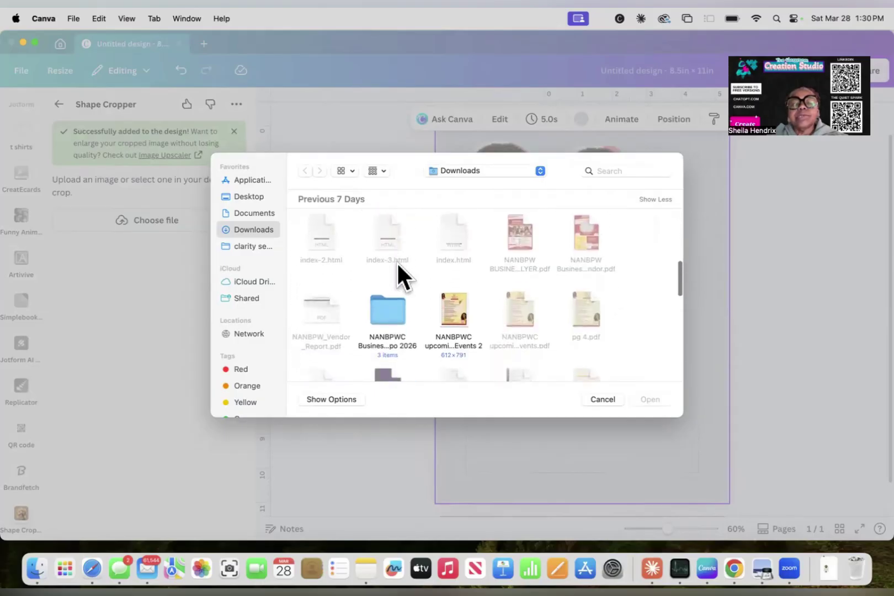
pyautogui.scroll(2, 396, 261)
pyautogui.scroll(4, 396, 261)
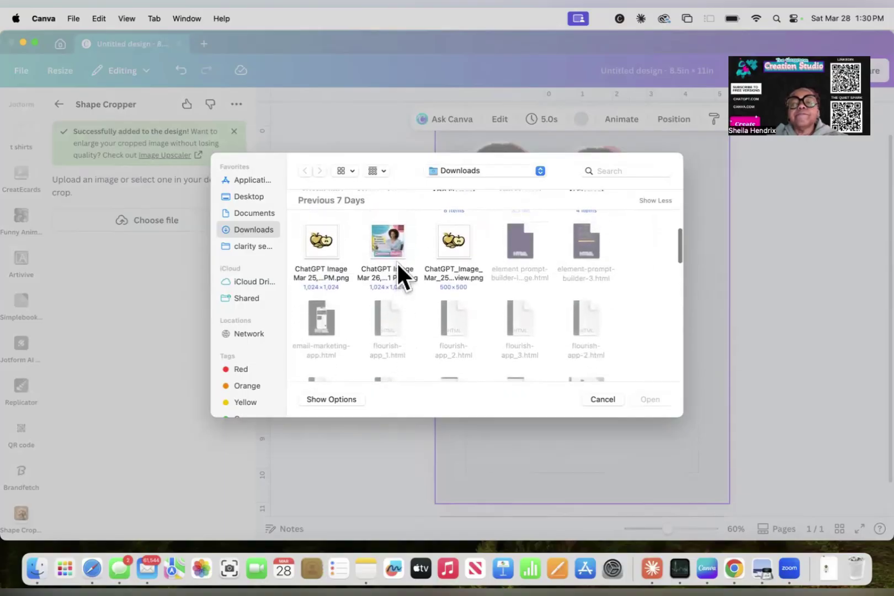
pyautogui.scroll(1, 396, 261)
pyautogui.scroll(-3, 396, 261)
pyautogui.scroll(-5, 397, 261)
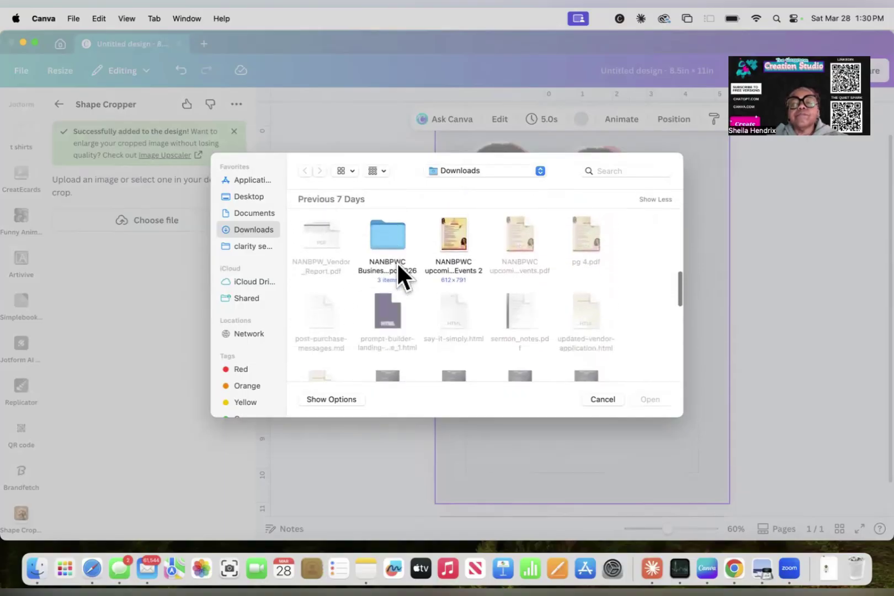
pyautogui.scroll(-3, 499, 264)
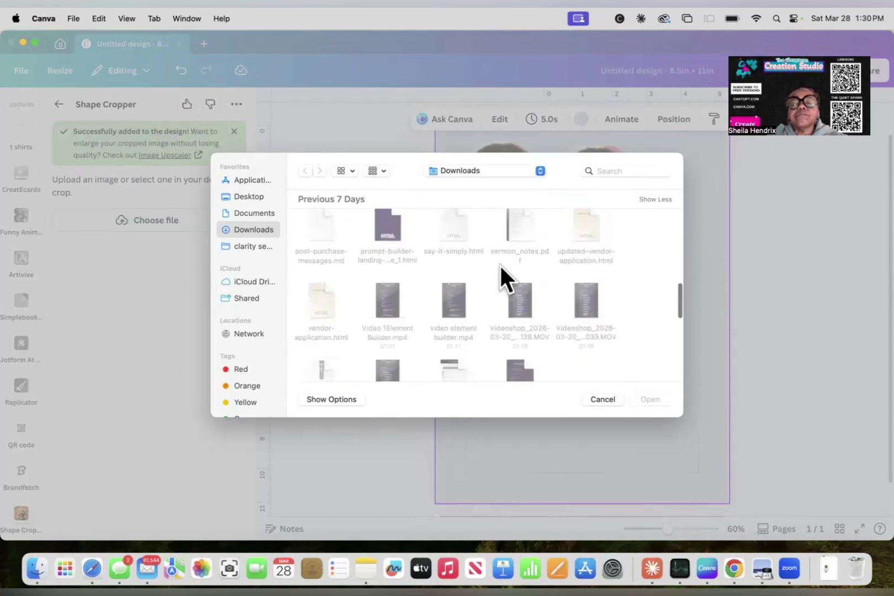
pyautogui.scroll(-5, 500, 264)
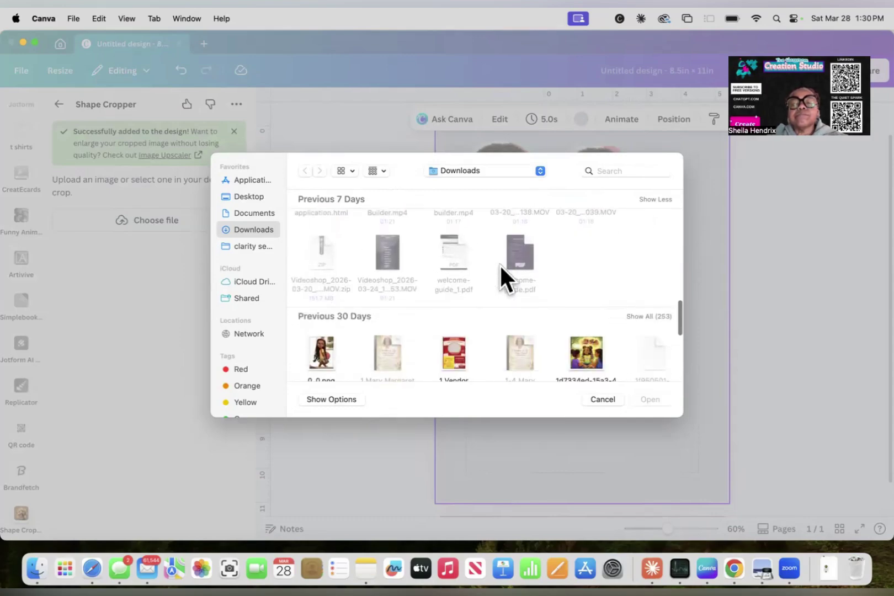
pyautogui.hscroll(8, 532, 287)
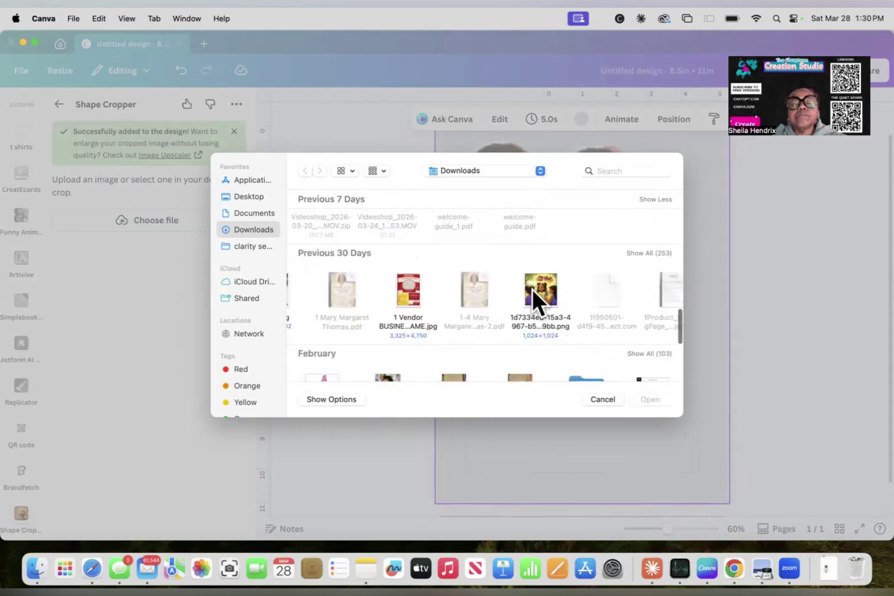
pyautogui.hscroll(5, 531, 287)
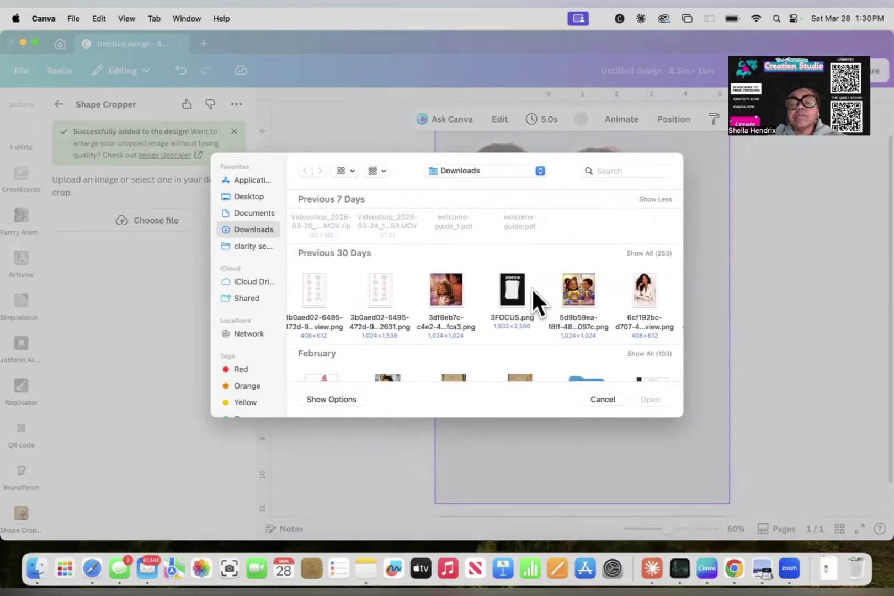
pyautogui.click(449, 293)
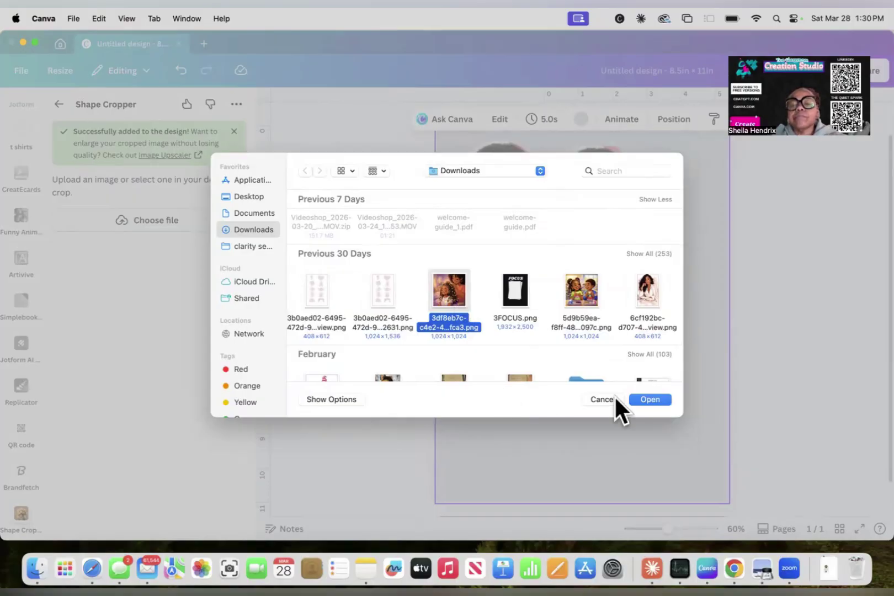
pyautogui.click(649, 399)
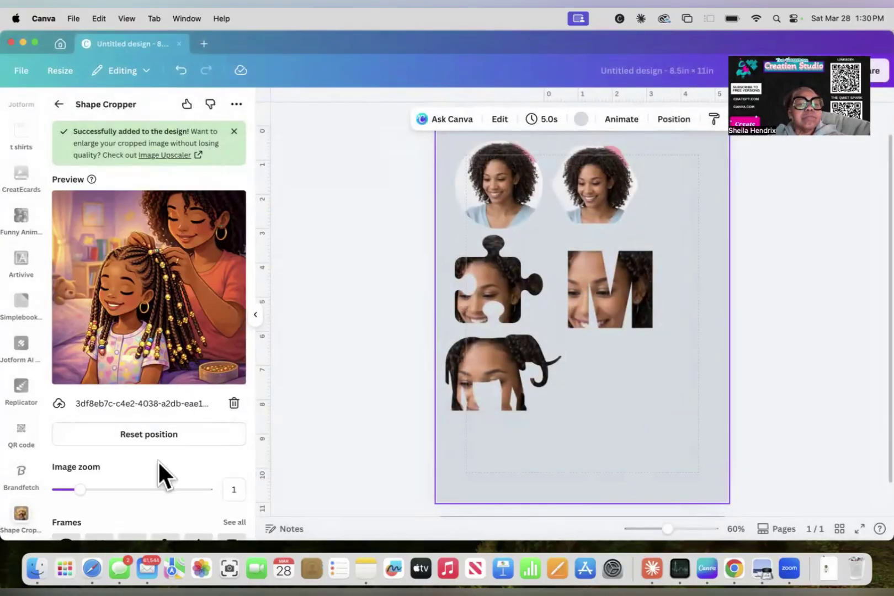
# - Apply the songbird frame with raised wings from the Animals group and shift the image down and slightly left inside it
pyautogui.scroll(-3, 158, 460)
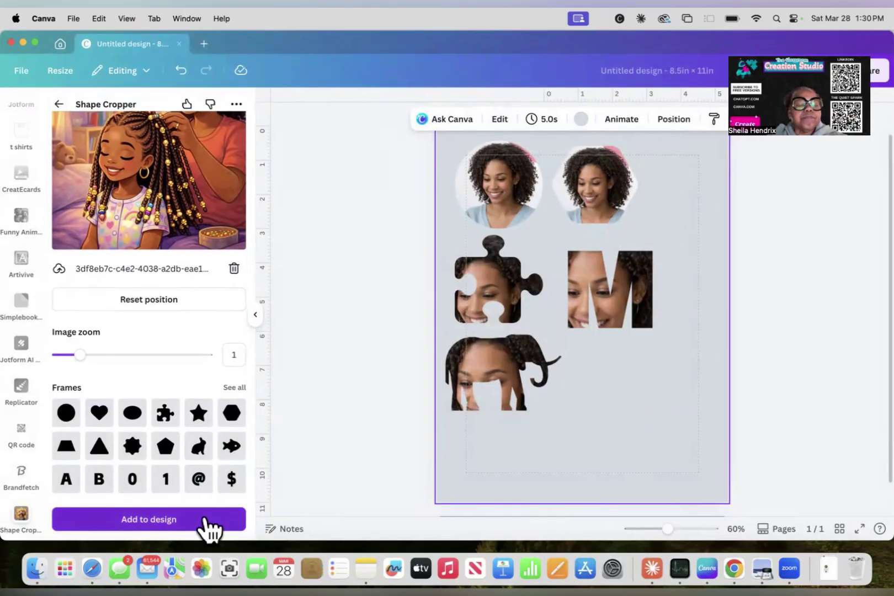
pyautogui.click(234, 389)
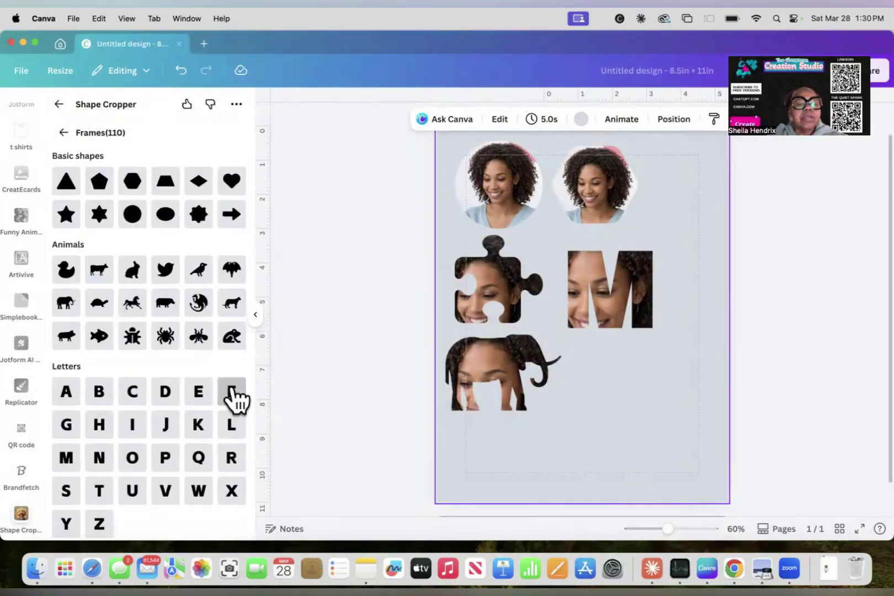
pyautogui.scroll(-2, 200, 456)
pyautogui.scroll(1, 199, 450)
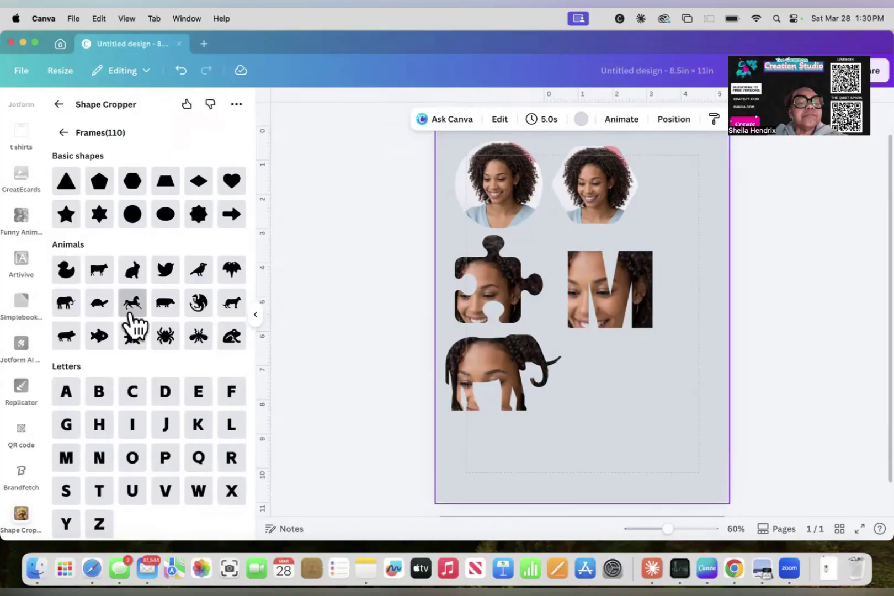
pyautogui.click(168, 272)
pyautogui.moveTo(184, 299); pyautogui.dragTo(171, 329)
# - Add the bird cutout to the design, place it beside the elephant below the M cutout, and deselect it
pyautogui.scroll(-3, 133, 469)
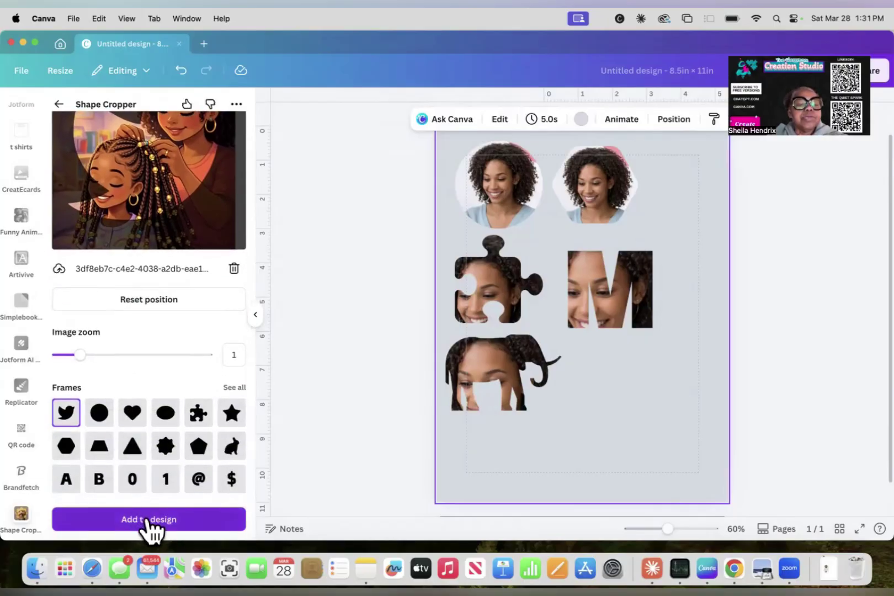
pyautogui.click(147, 521)
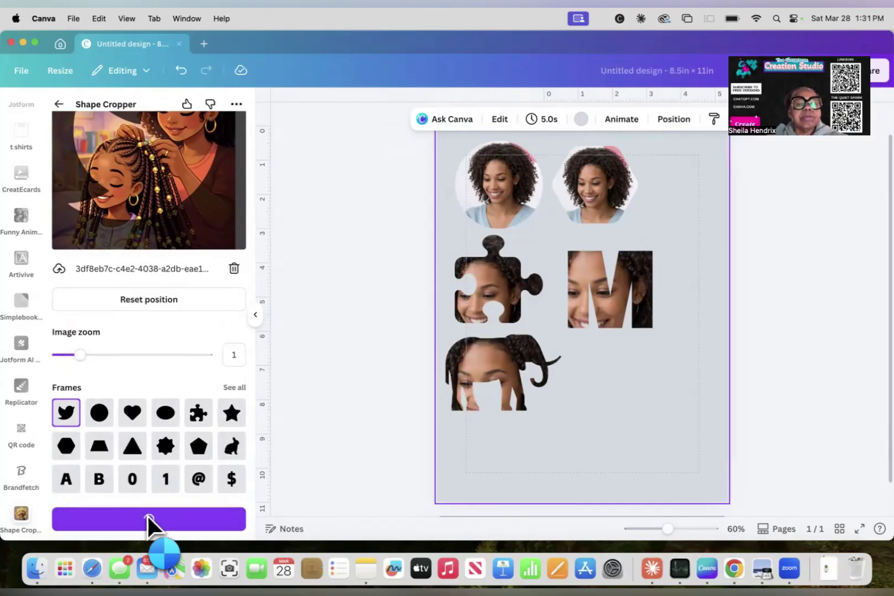
pyautogui.moveTo(576, 305); pyautogui.dragTo(604, 389)
pyautogui.click(709, 222)
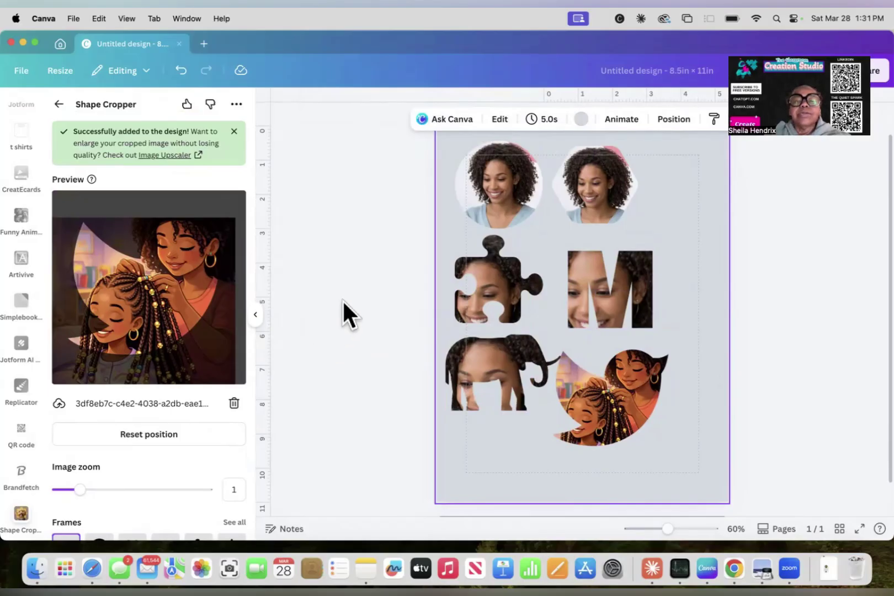
# - Shift the six cutouts upward on the page into three evenly spaced rows of two, with the bird beside the elephant in the last row
pyautogui.moveTo(500, 181); pyautogui.dragTo(494, 167)
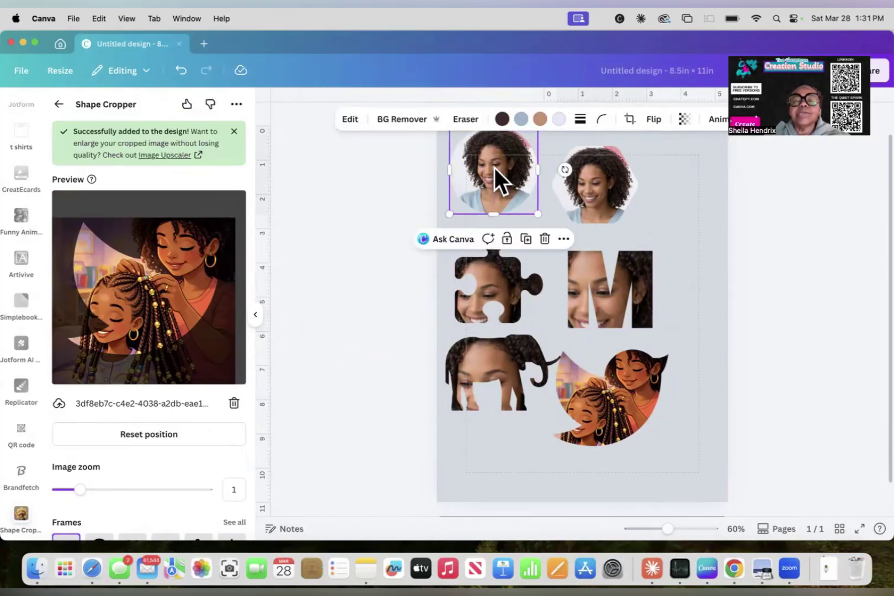
pyautogui.moveTo(580, 189); pyautogui.dragTo(580, 176)
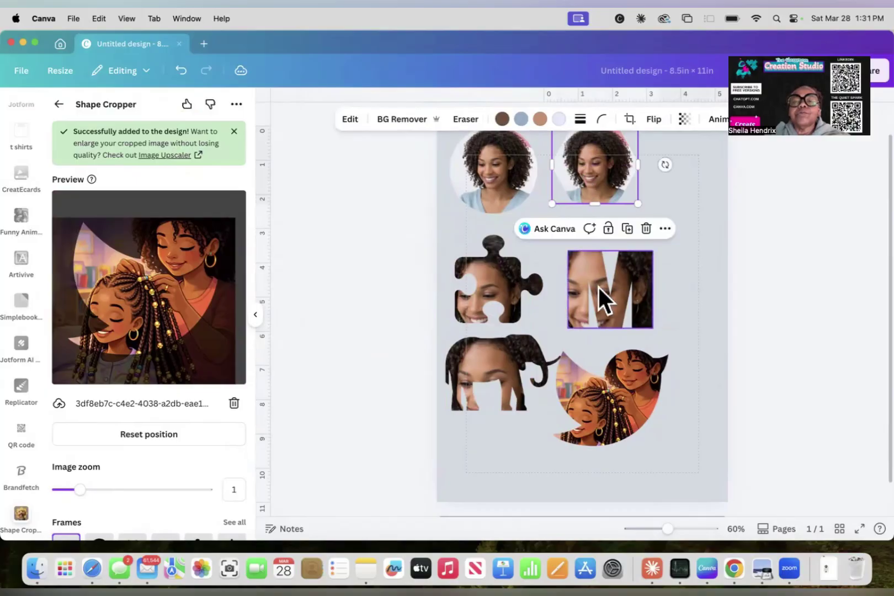
pyautogui.moveTo(599, 288); pyautogui.dragTo(595, 262)
pyautogui.click(507, 299)
pyautogui.moveTo(508, 299); pyautogui.dragTo(505, 286)
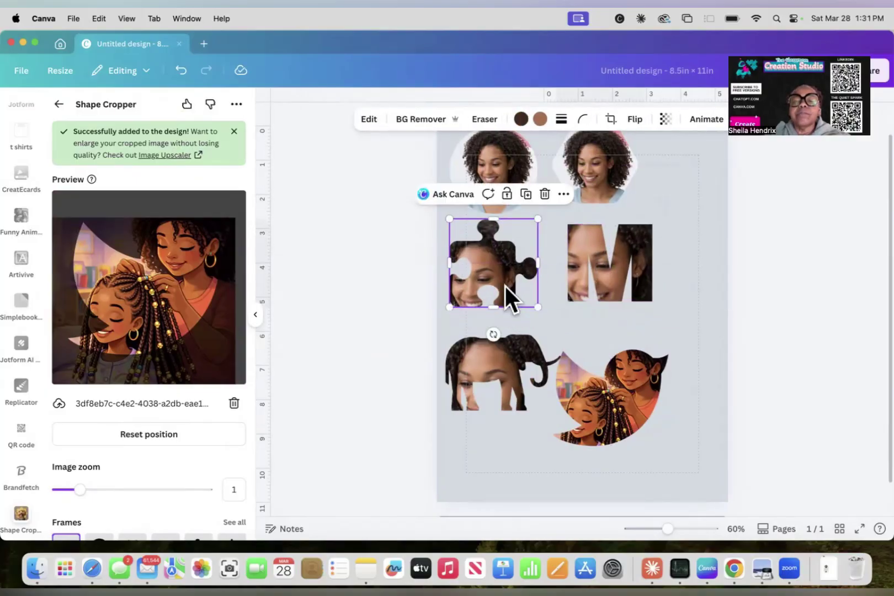
pyautogui.moveTo(489, 364)
pyautogui.mouseDown()
pyautogui.moveTo(484, 349)
pyautogui.moveTo(494, 353)
pyautogui.mouseUp()
pyautogui.moveTo(591, 417); pyautogui.dragTo(603, 377)
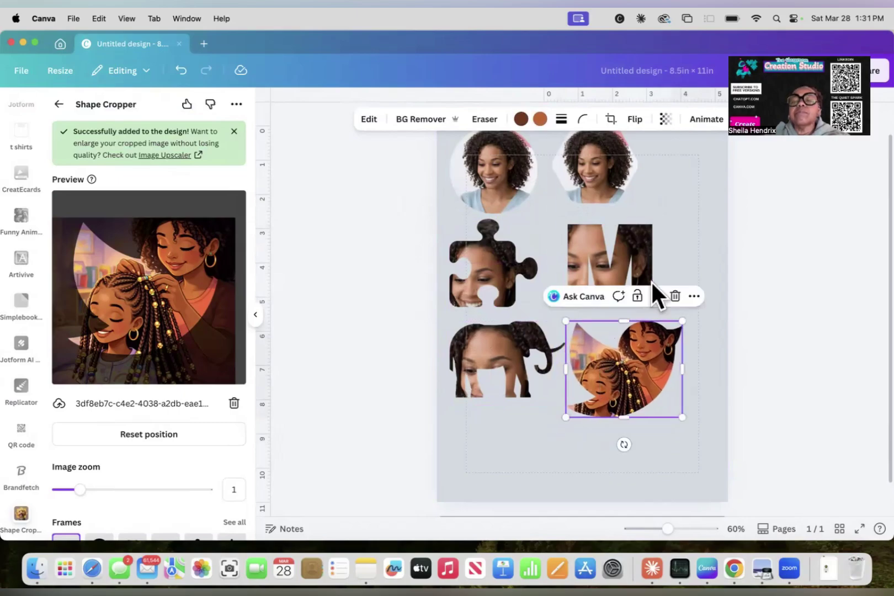
# - Add a blank second page to the design, search the apps for brandfetch, and open the Brandfetch app
pyautogui.scroll(2, 652, 281)
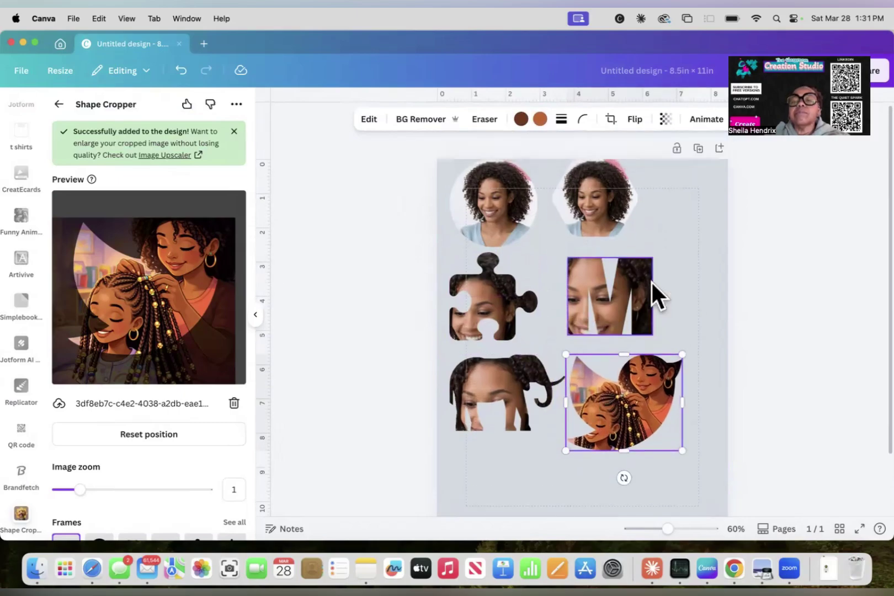
pyautogui.click(719, 147)
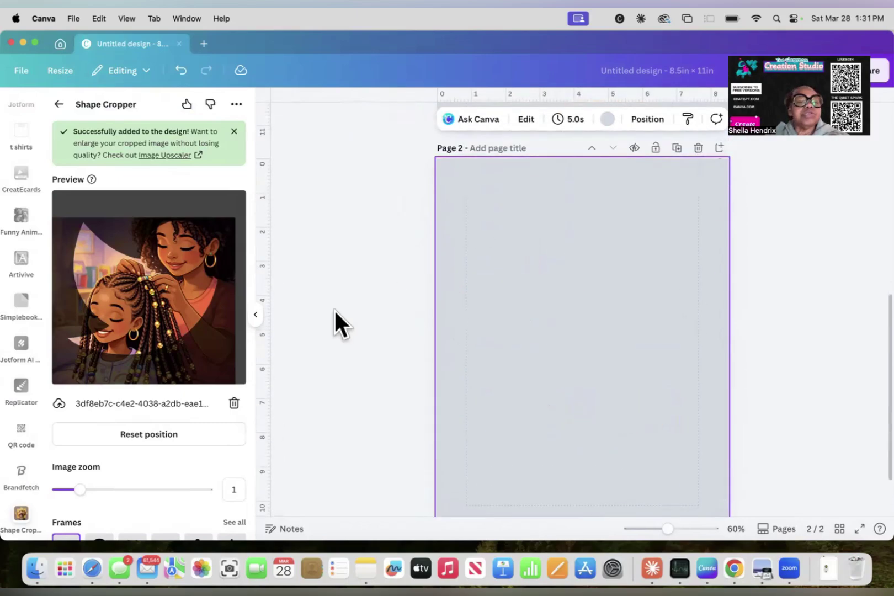
pyautogui.click(58, 104)
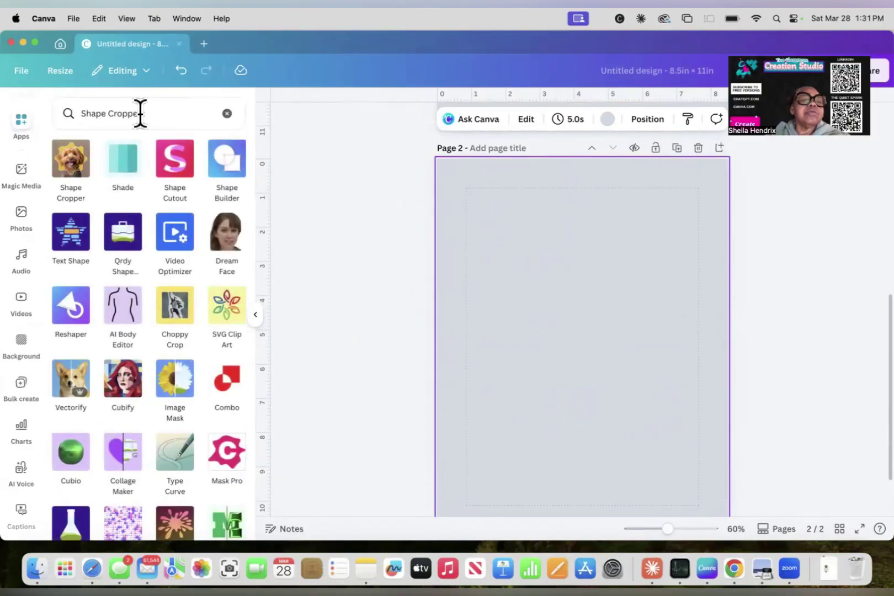
pyautogui.moveTo(141, 113); pyautogui.dragTo(80, 108)
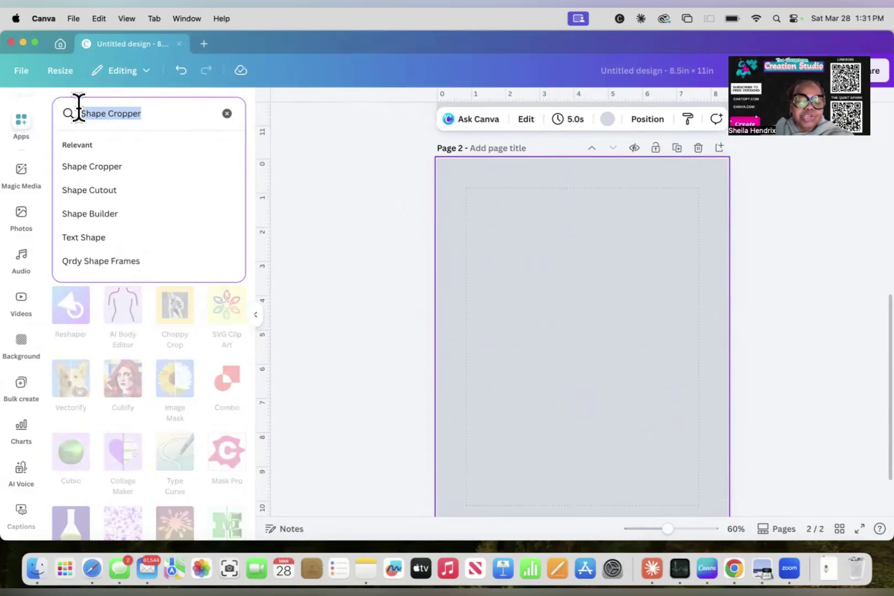
pyautogui.write('br')
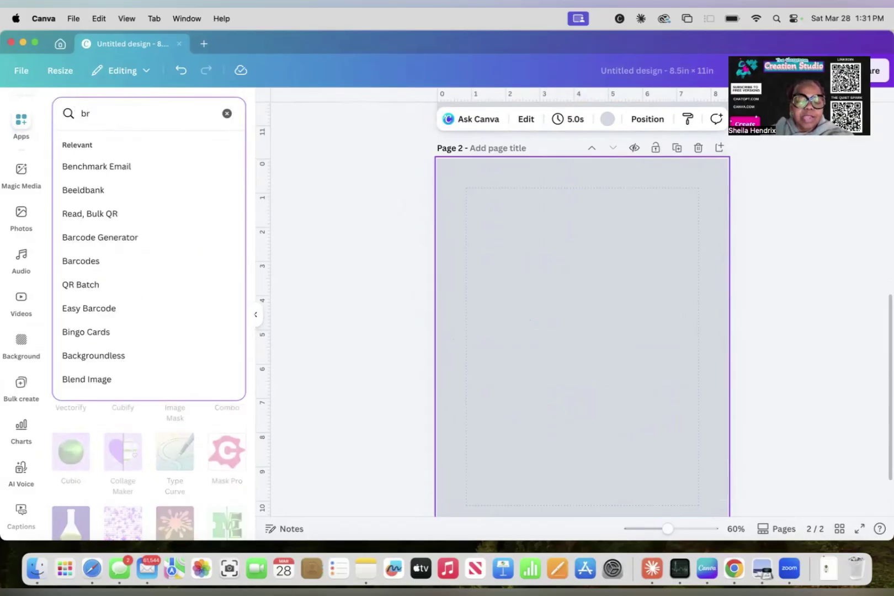
pyautogui.write('andf')
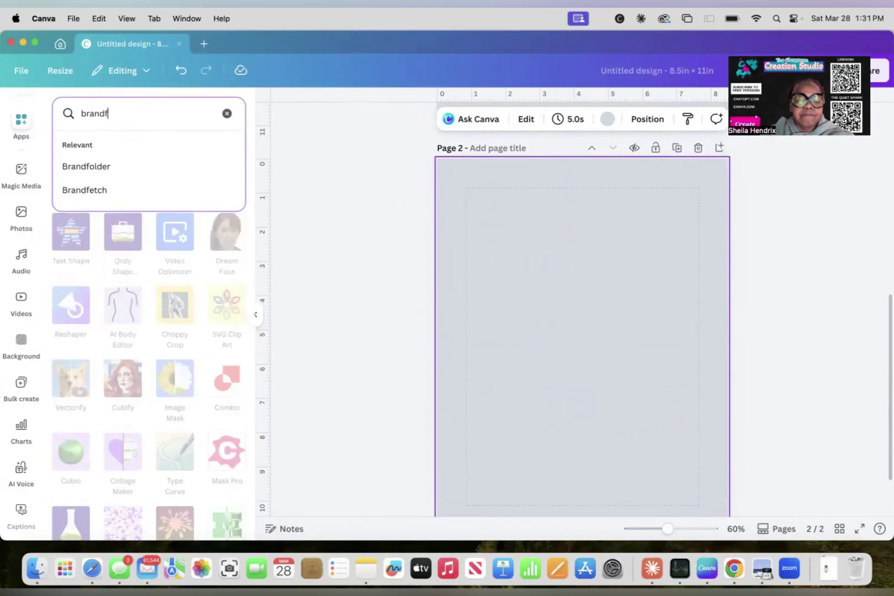
pyautogui.write('etc')
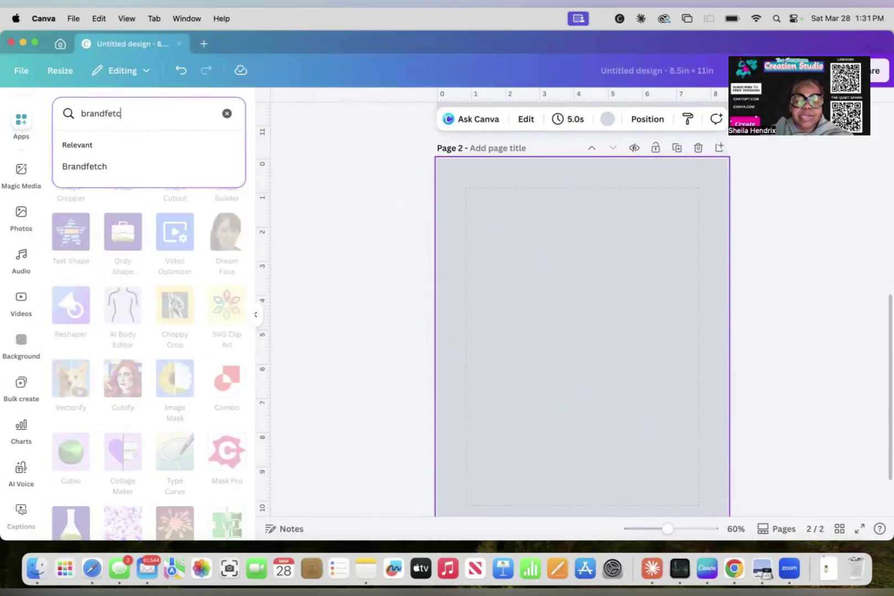
pyautogui.write('h')
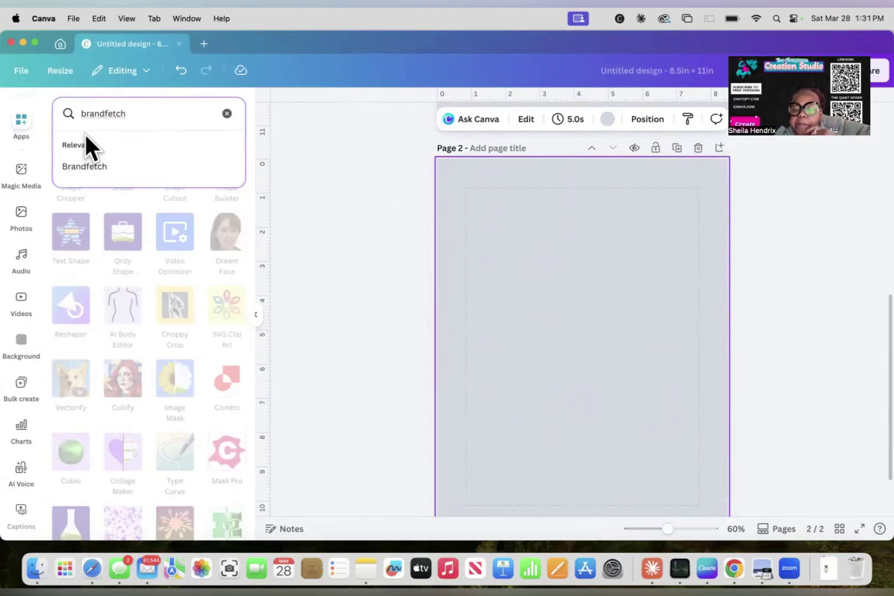
pyautogui.press('Return')
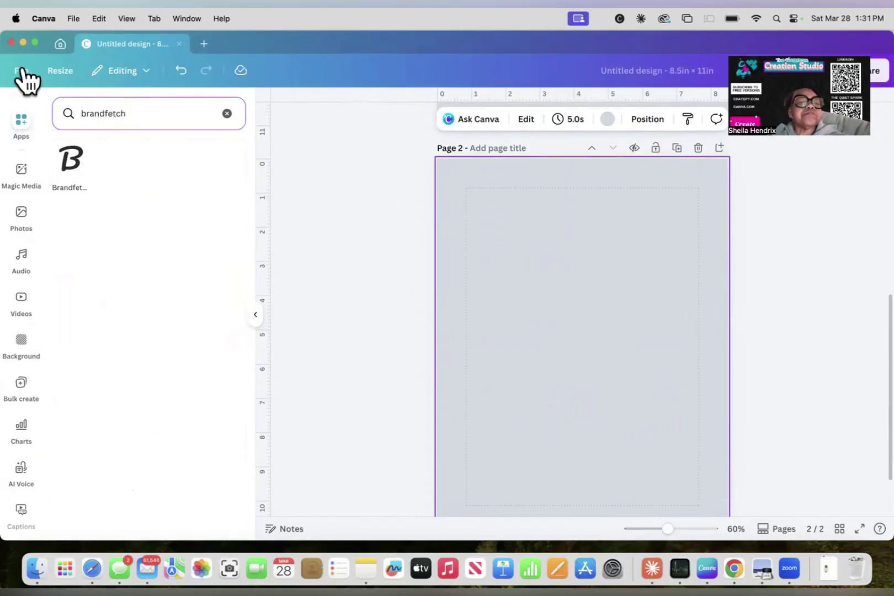
pyautogui.click(69, 165)
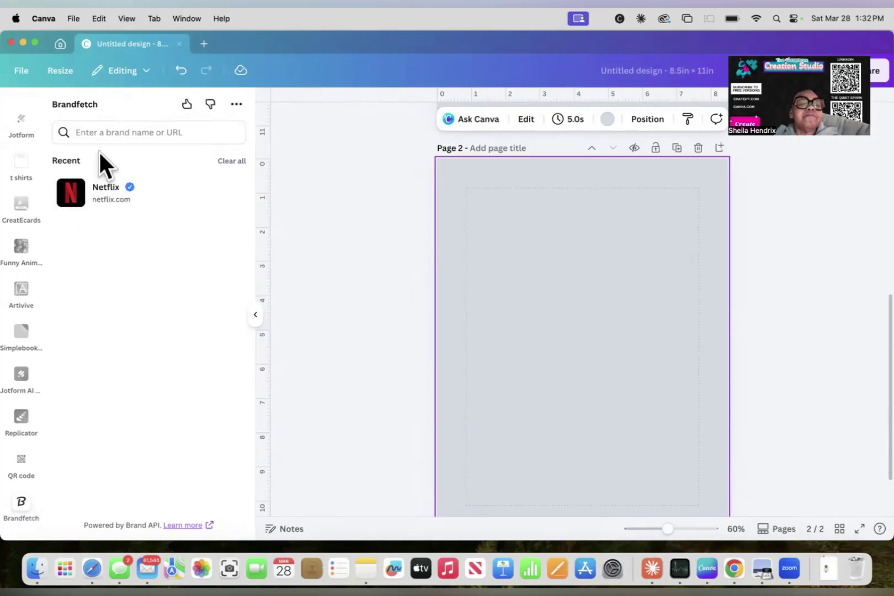
# - Search Brandfetch for pepsi and open the Pepsi brand listed with pepsi.com
pyautogui.click(102, 133)
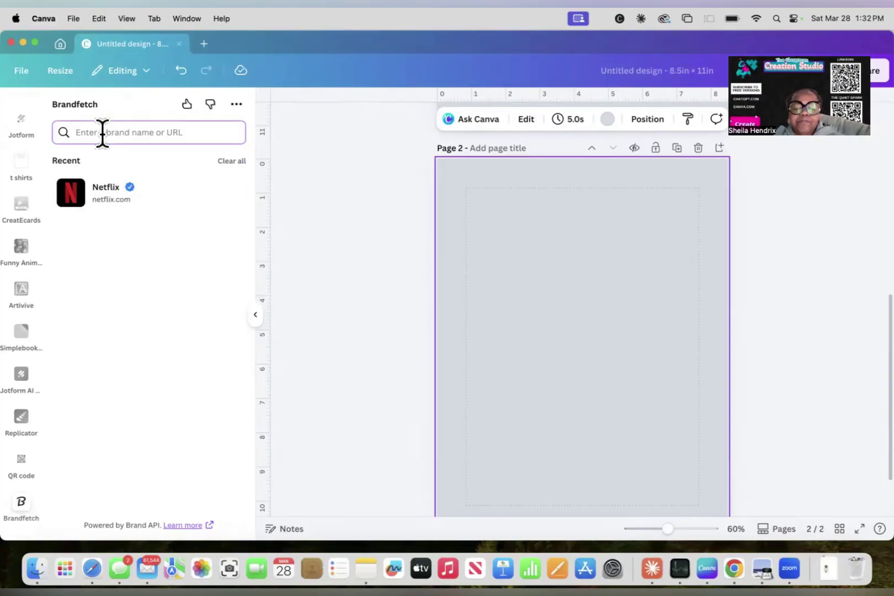
pyautogui.write('peps')
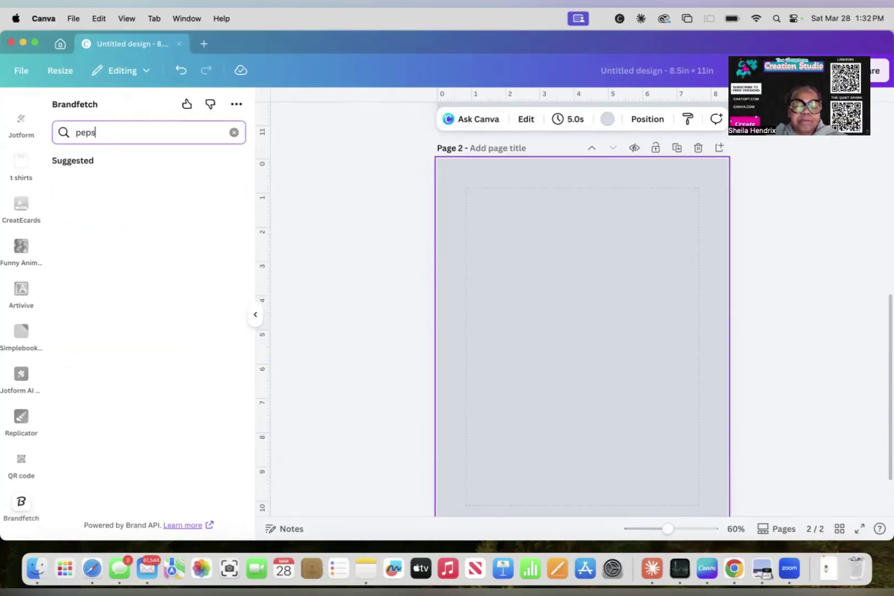
pyautogui.write('i')
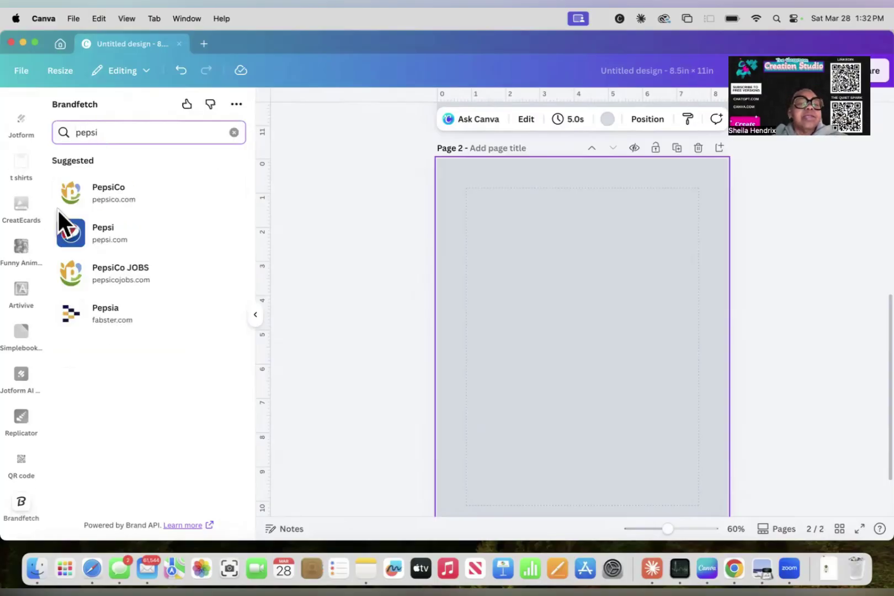
pyautogui.click(73, 240)
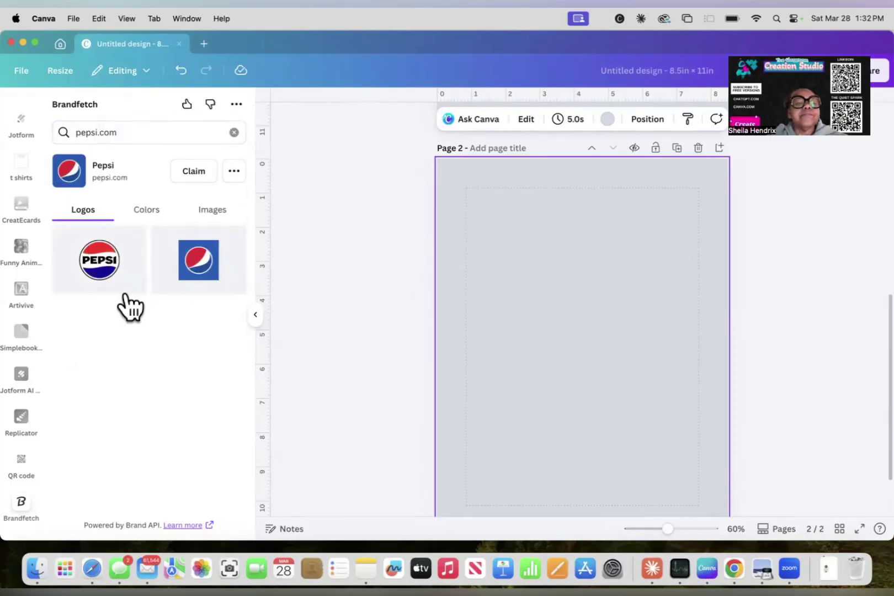
# - Add the round PEPSI wordmark logo, shrink it to about 2.4 inches wide, place it in the page's upper right corner, and deselect it
pyautogui.click(108, 270)
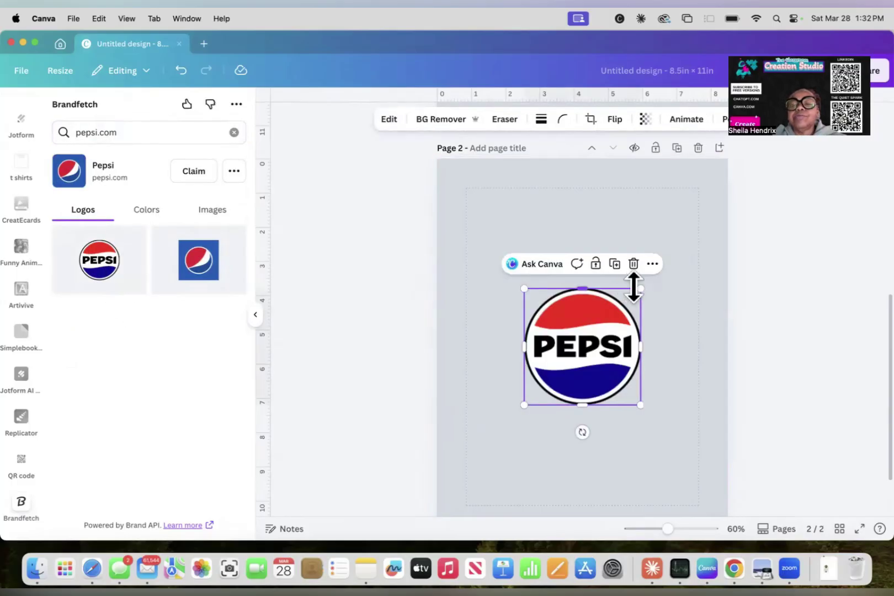
pyautogui.moveTo(642, 287); pyautogui.dragTo(606, 323)
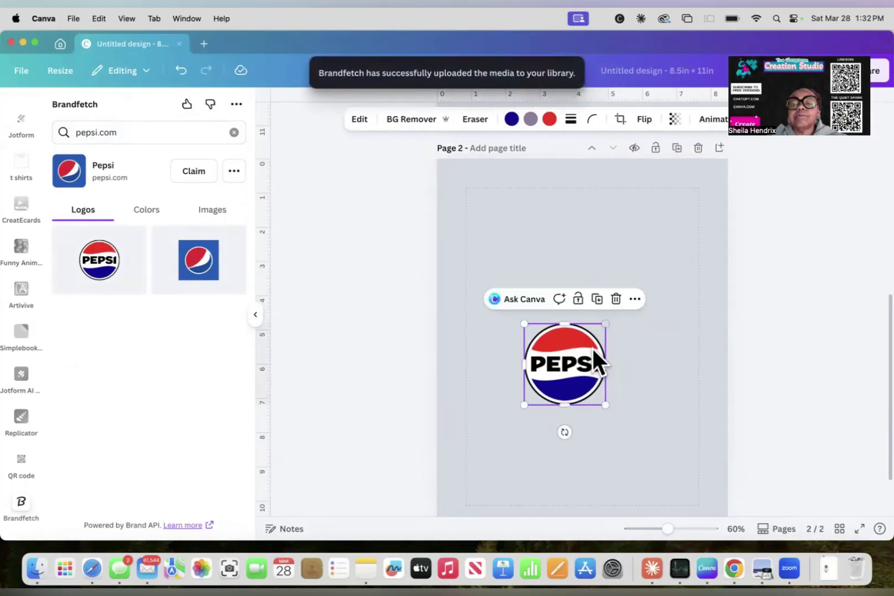
pyautogui.moveTo(587, 381); pyautogui.dragTo(678, 231)
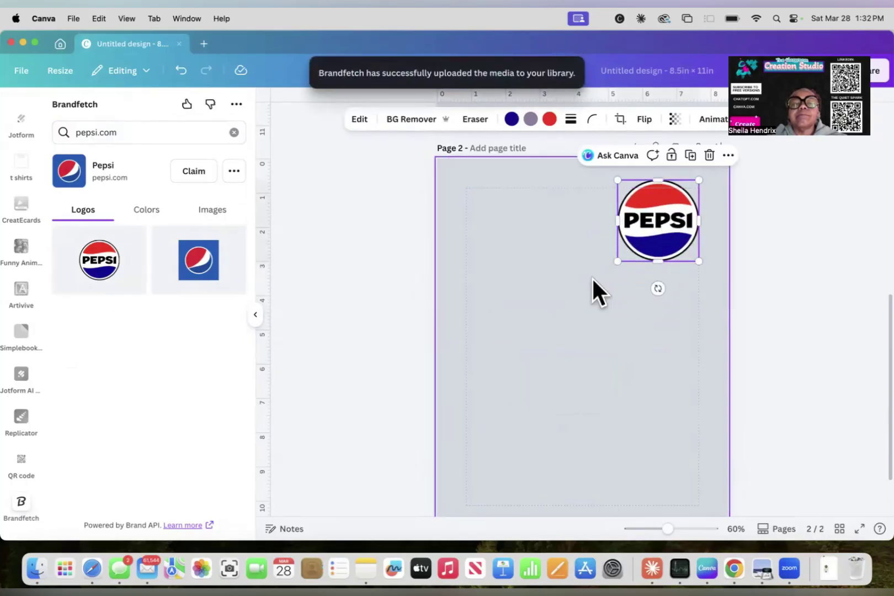
pyautogui.click(592, 277)
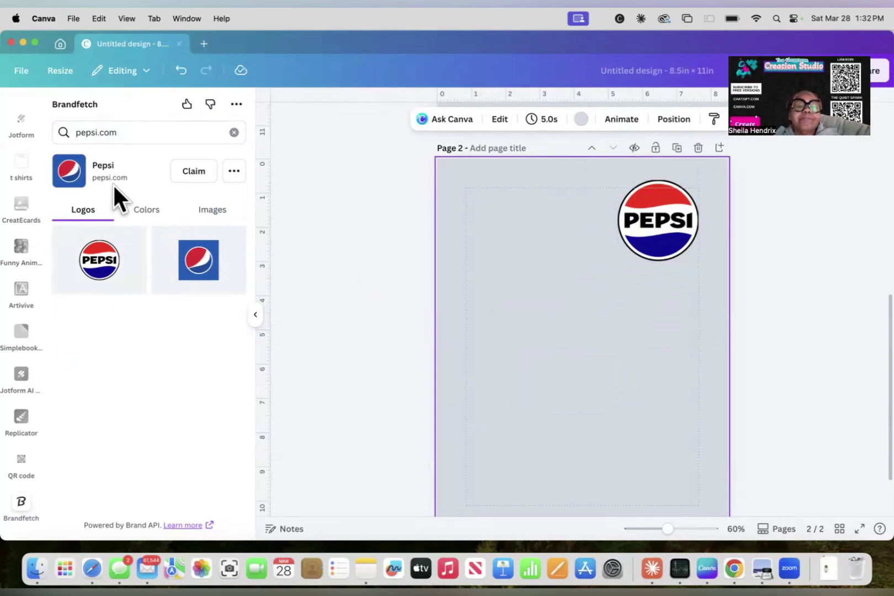
# - Add the blue square Pepsi globe logo, shrink it to about 2.2 inches wide, and place it just left of the round PEPSI logo
pyautogui.click(198, 271)
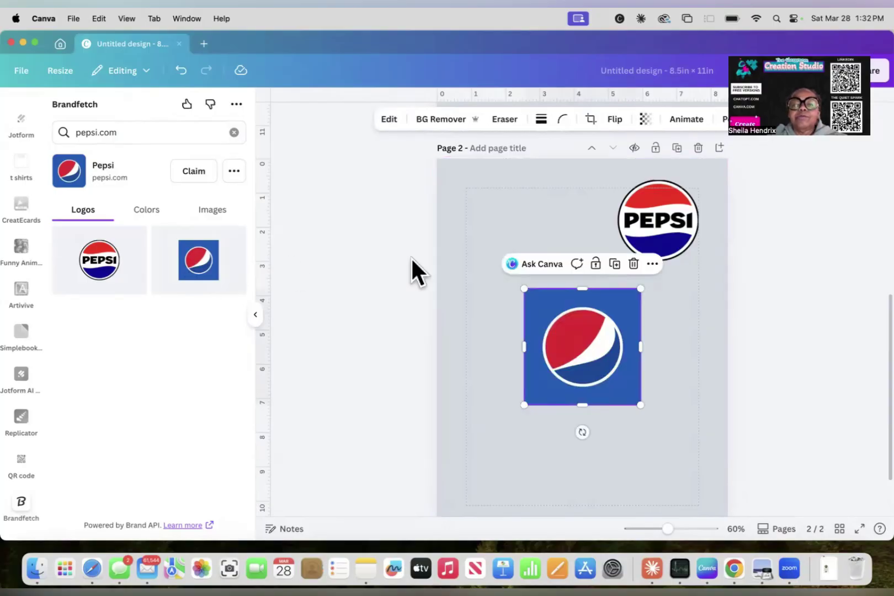
pyautogui.moveTo(639, 288); pyautogui.dragTo(599, 330)
pyautogui.moveTo(568, 370); pyautogui.dragTo(574, 214)
# - Try out Pepsi's blue brand color #0000FE as a block below the logos, then delete the block
pyautogui.click(158, 216)
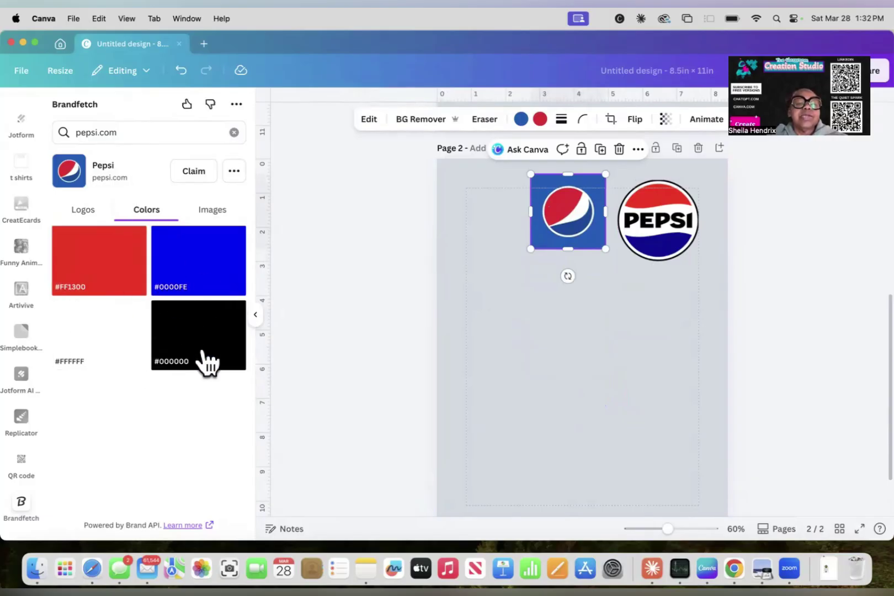
pyautogui.click(194, 274)
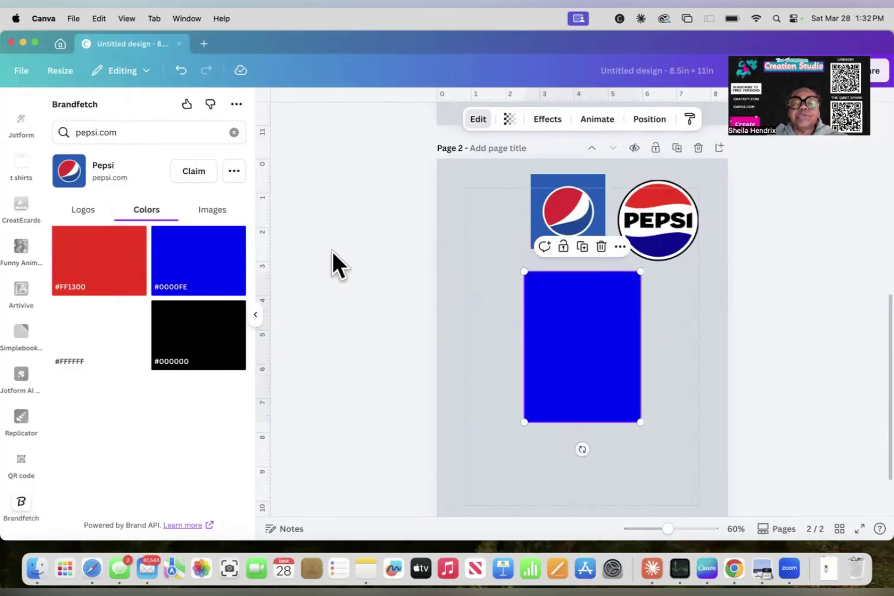
pyautogui.moveTo(591, 325); pyautogui.dragTo(554, 344)
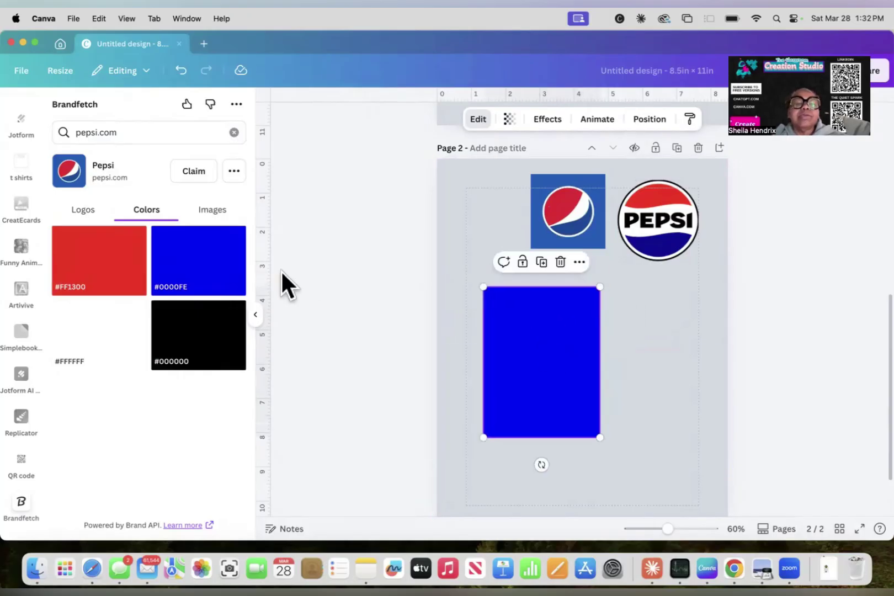
pyautogui.click(561, 262)
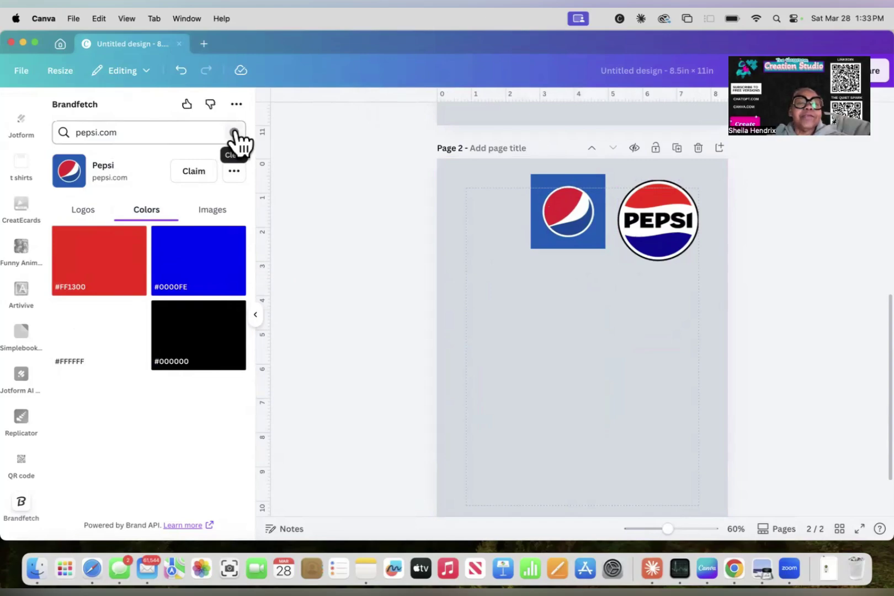
# - Replace the Brandfetch search with target and open the Target brand listed with target.com
pyautogui.moveTo(128, 132); pyautogui.dragTo(71, 122)
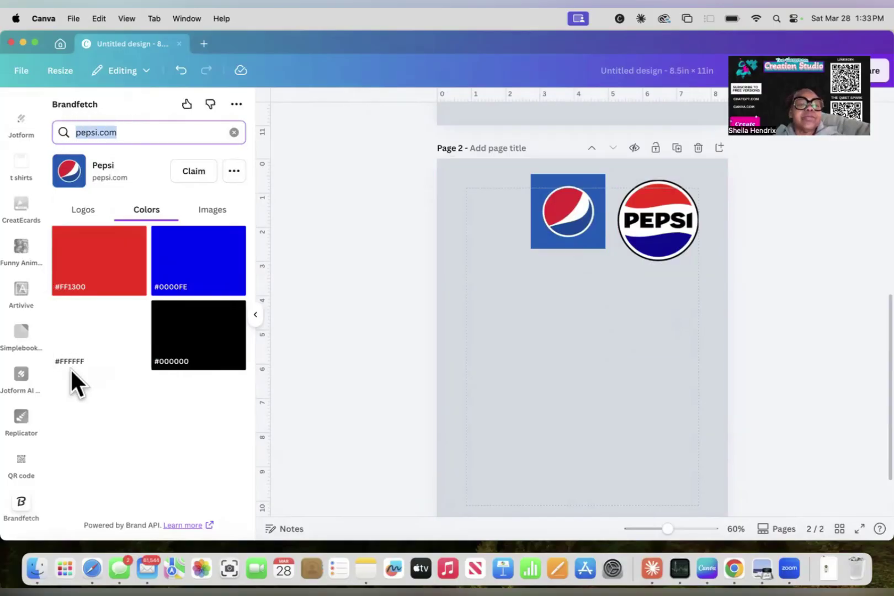
pyautogui.write('t')
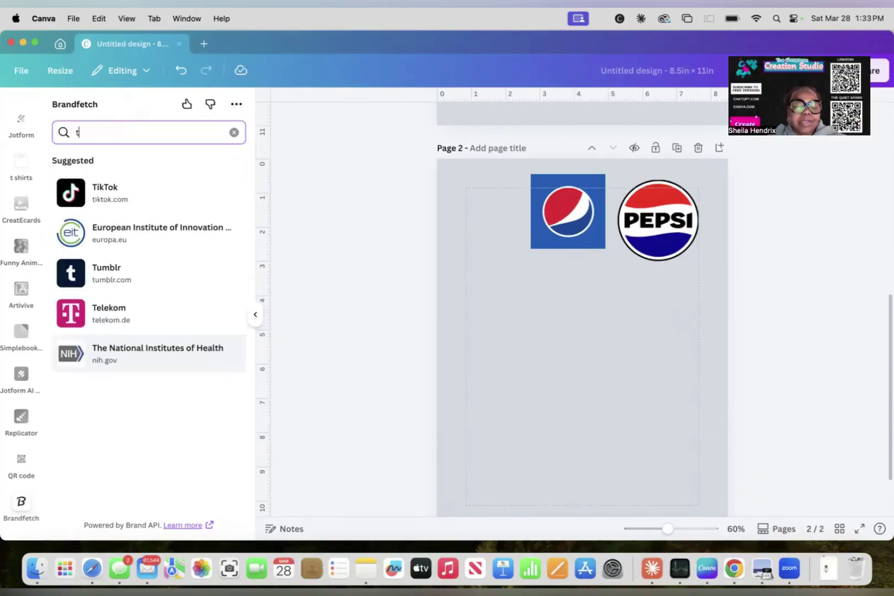
pyautogui.write('arget')
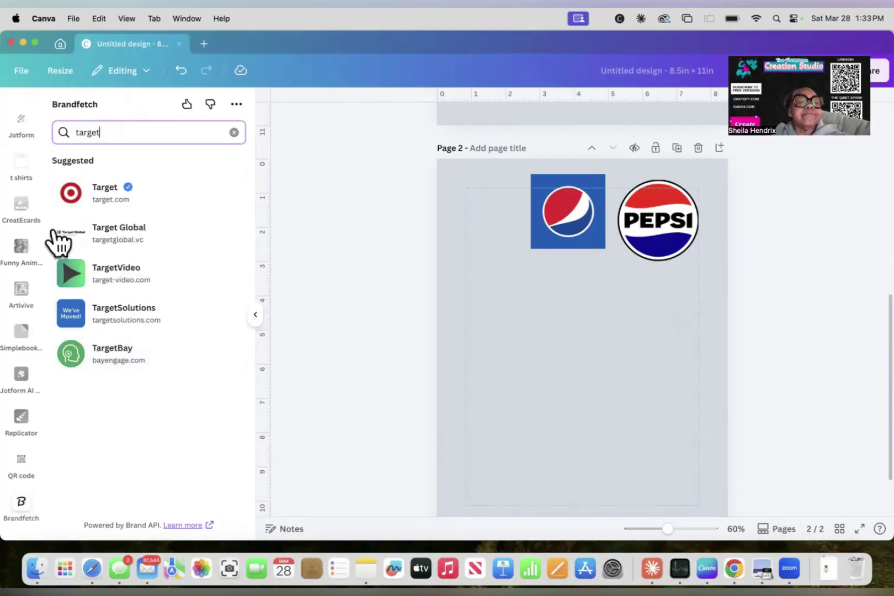
pyautogui.click(76, 193)
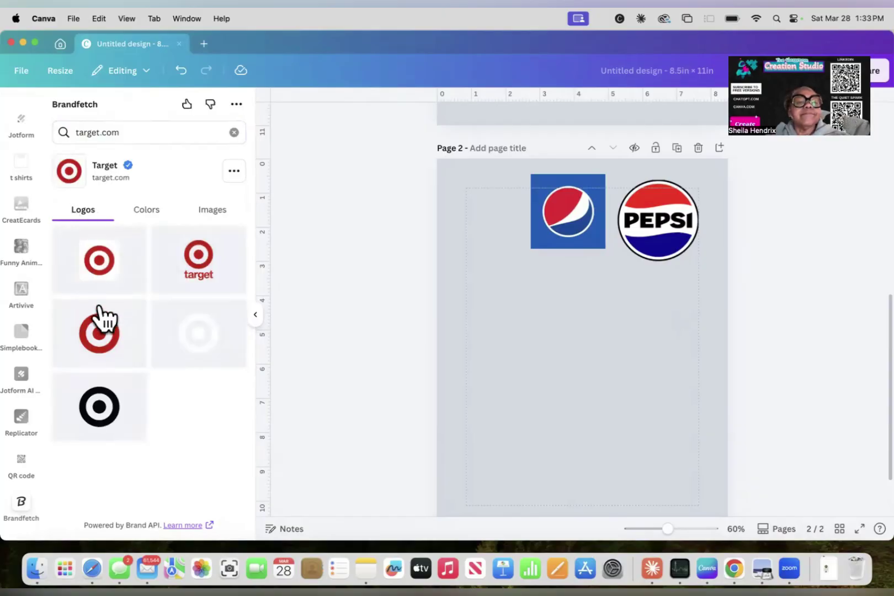
# - Add the red Target bullseye logo with its wordmark, shrink it to about 2 inches wide, and place it left of the square Pepsi logo
pyautogui.click(199, 273)
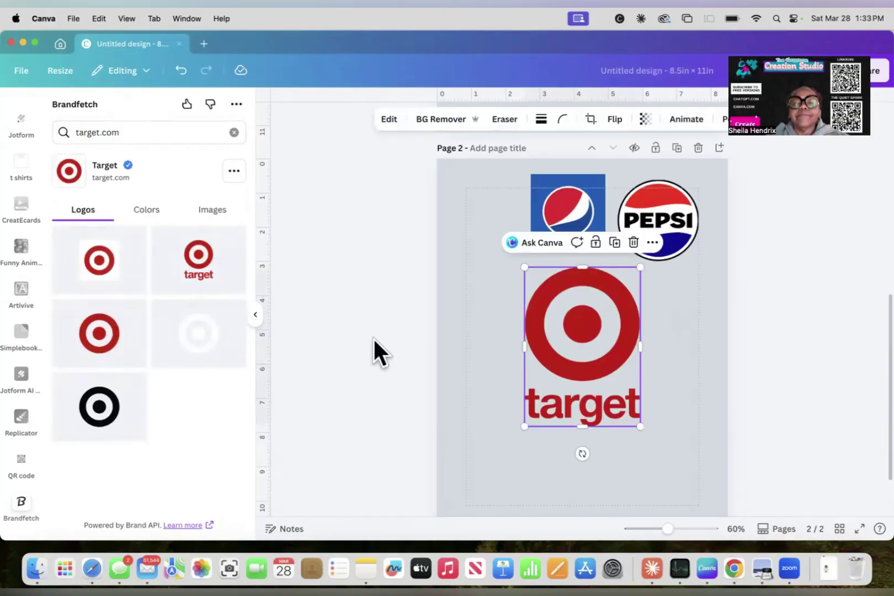
pyautogui.moveTo(640, 267); pyautogui.dragTo(593, 330)
pyautogui.moveTo(553, 369); pyautogui.dragTo(479, 216)
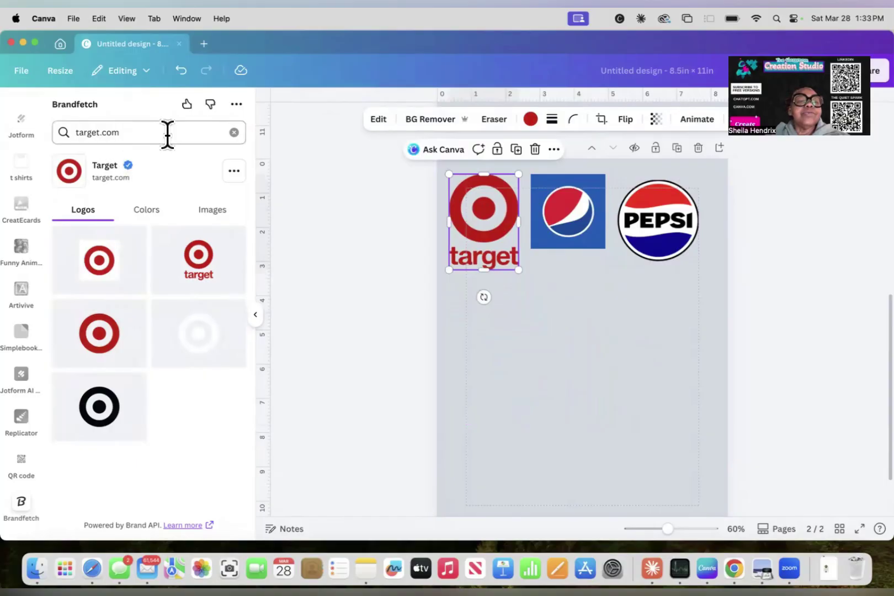
# - Replace the Brandfetch search with doritos and open the doritospolska.pl brand
pyautogui.click(234, 132)
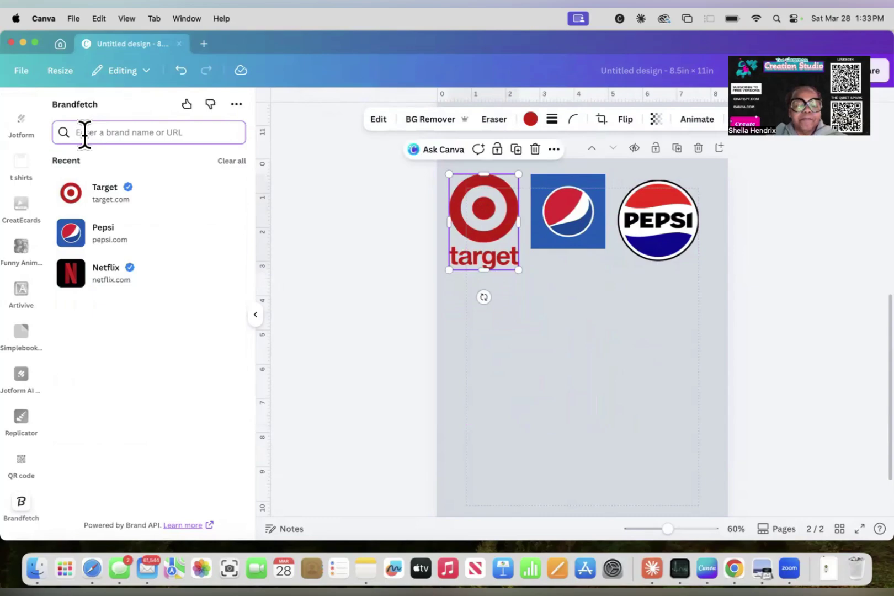
pyautogui.write('doritos')
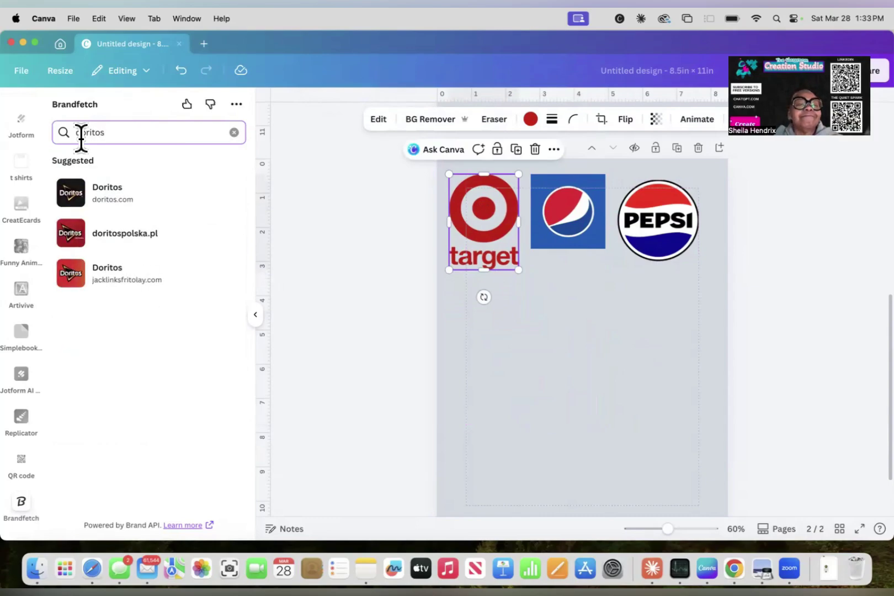
pyautogui.click(87, 242)
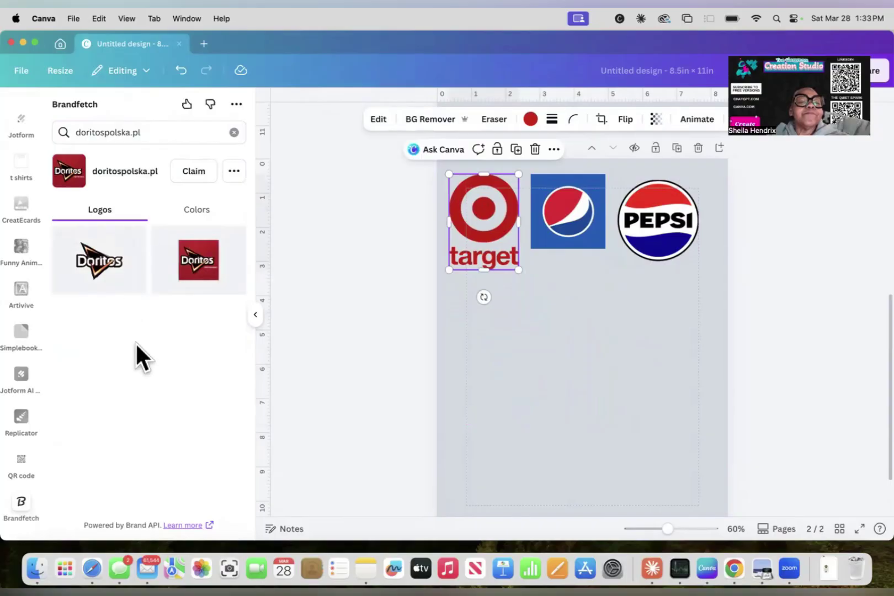
# - Add the red square Doritos logo below Target and the cutout Doritos logo below the square Pepsi logo, shrinking them to about 2.3 and 2.2 inches wide
pyautogui.click(197, 278)
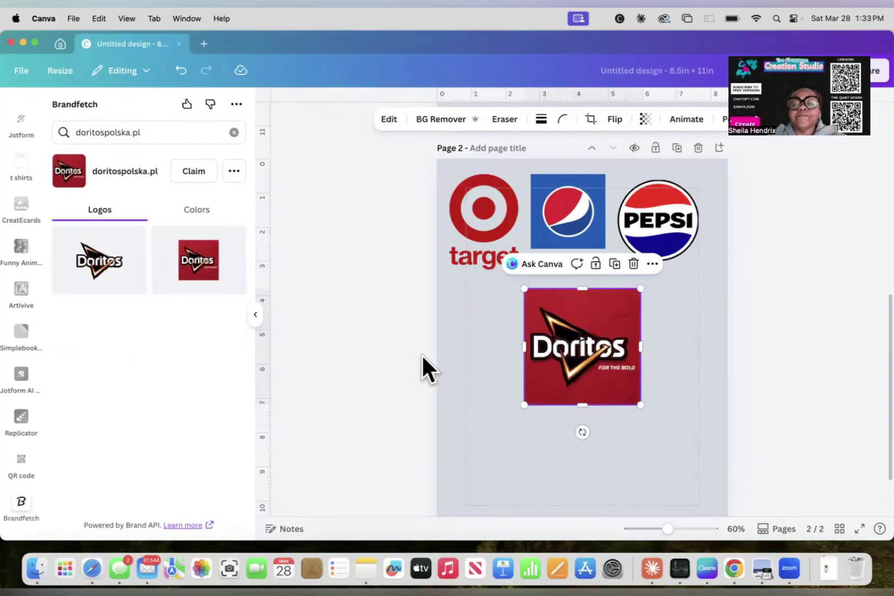
pyautogui.moveTo(636, 290); pyautogui.dragTo(499, 311)
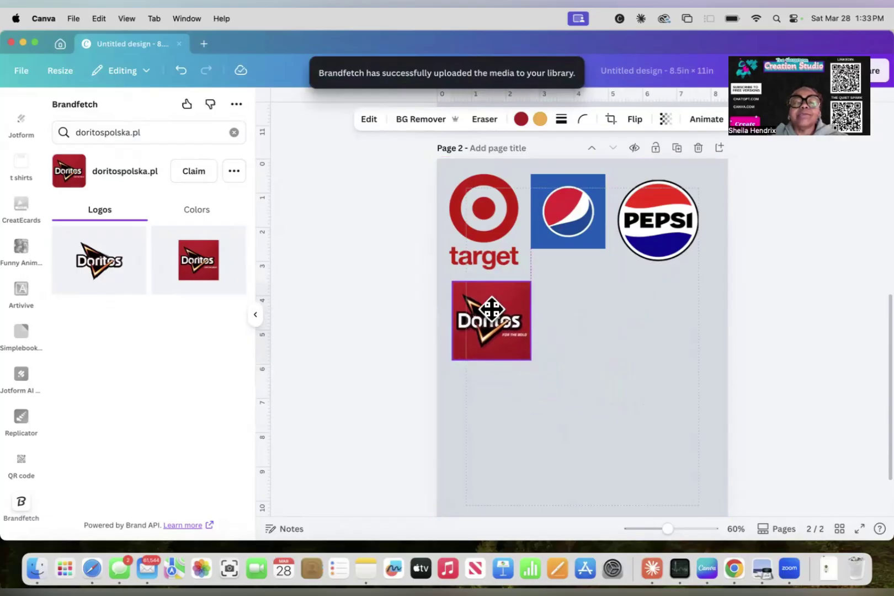
pyautogui.click(111, 281)
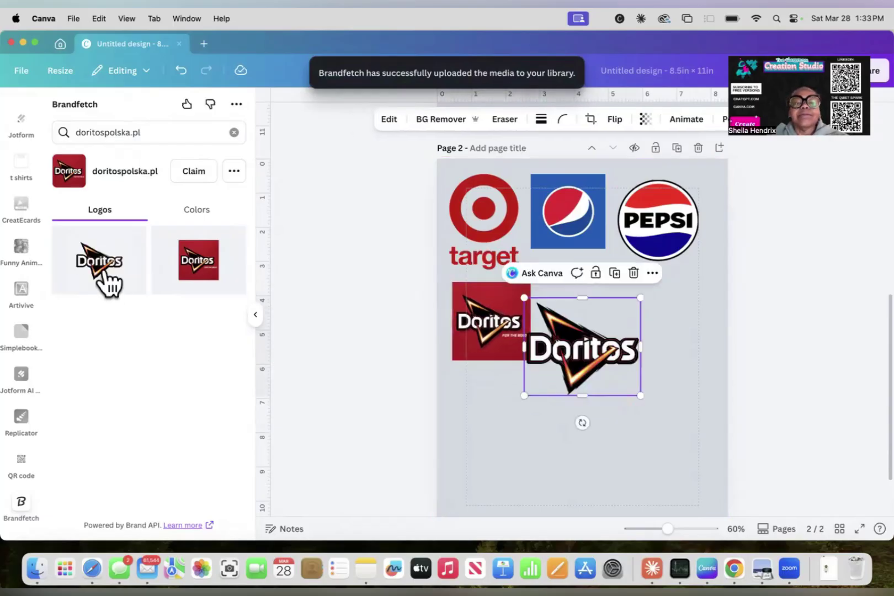
pyautogui.moveTo(640, 298); pyautogui.dragTo(585, 295)
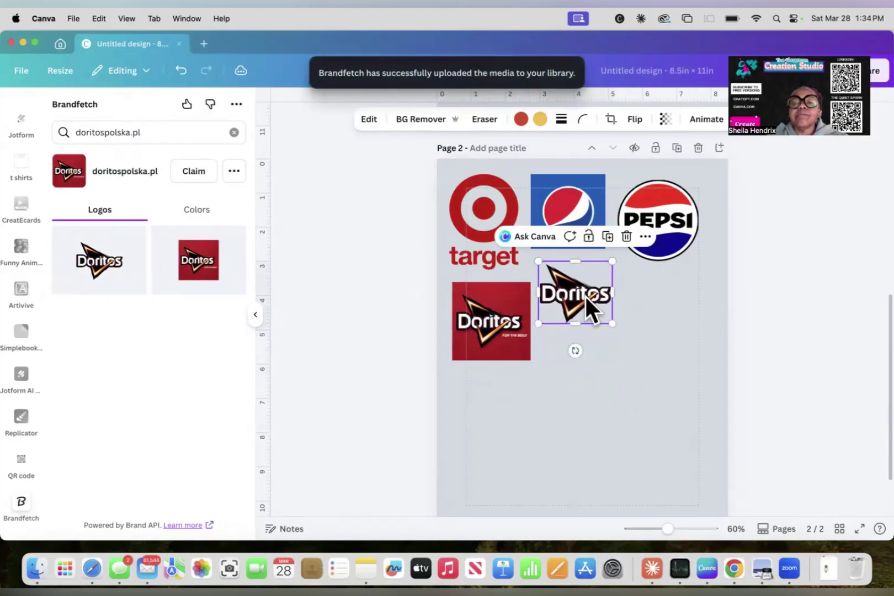
pyautogui.click(527, 385)
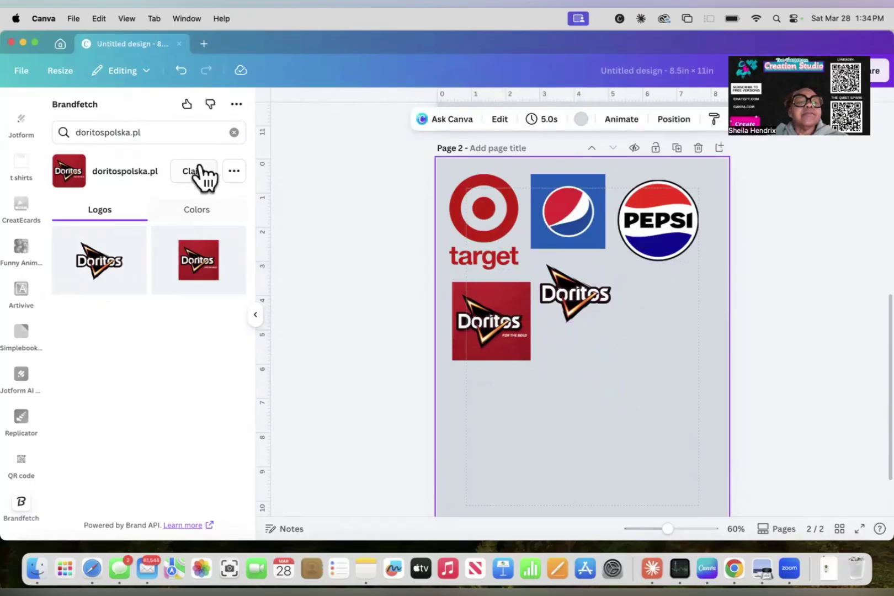
# - Replace the Brandfetch search with coca cola and open the Coca-Cola México brand
pyautogui.click(179, 132)
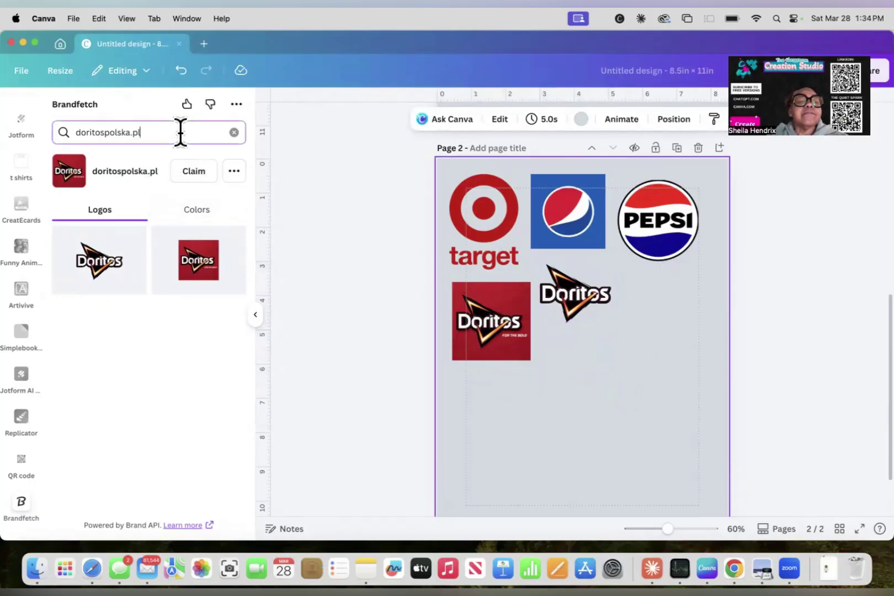
pyautogui.moveTo(152, 132); pyautogui.dragTo(65, 132)
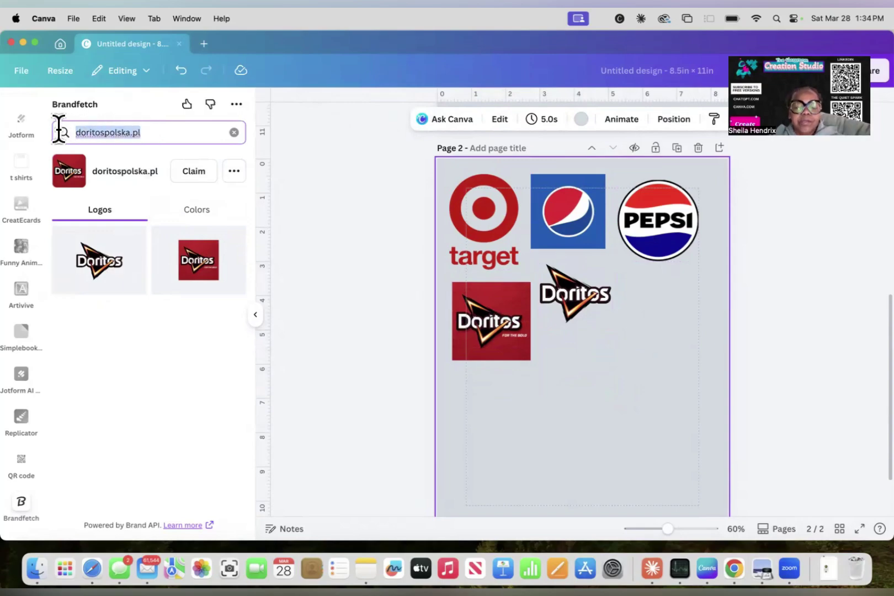
pyautogui.write('coco')
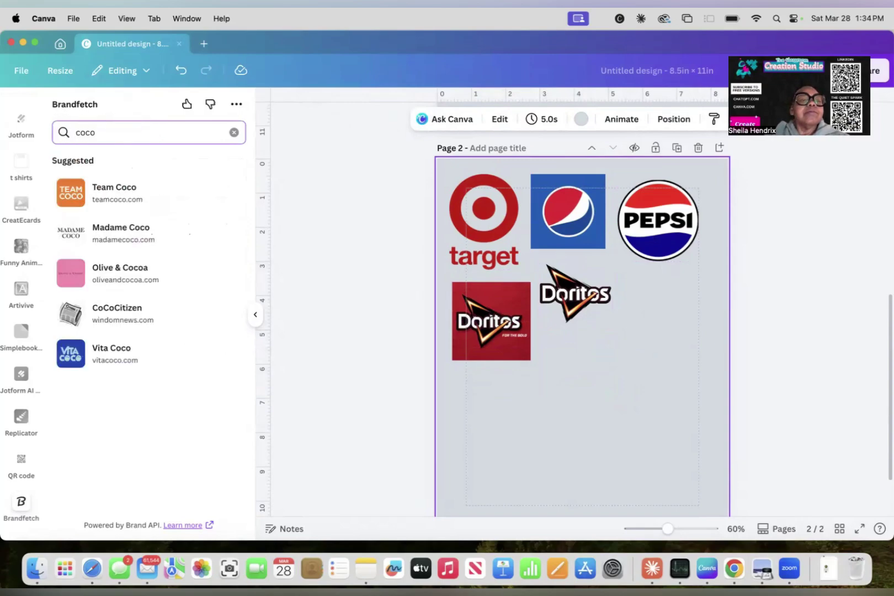
pyautogui.press('BackSpace')
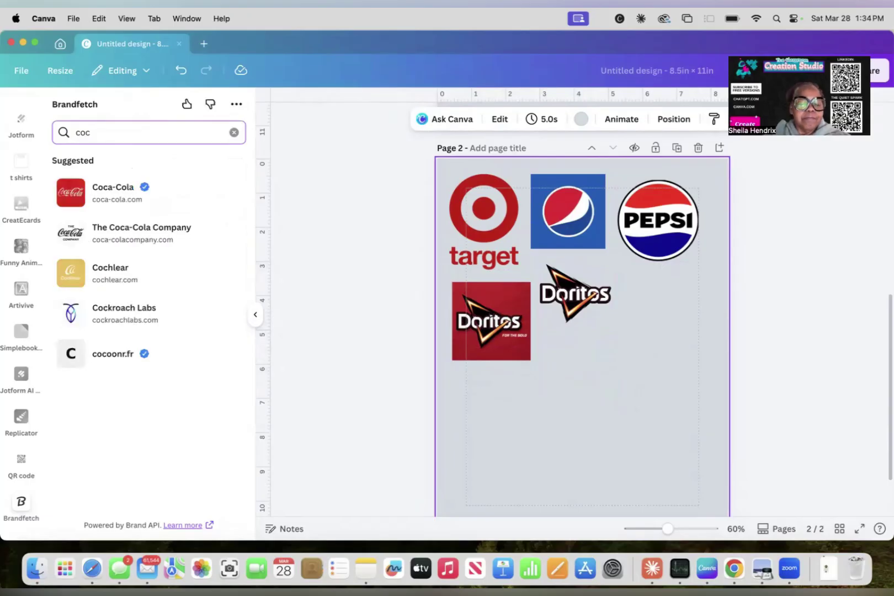
pyautogui.write('a col')
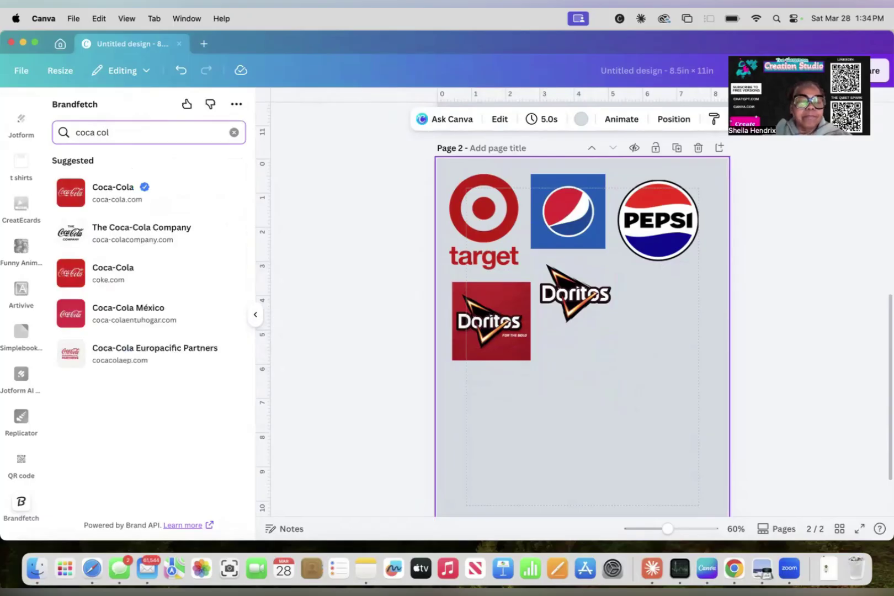
pyautogui.write('a')
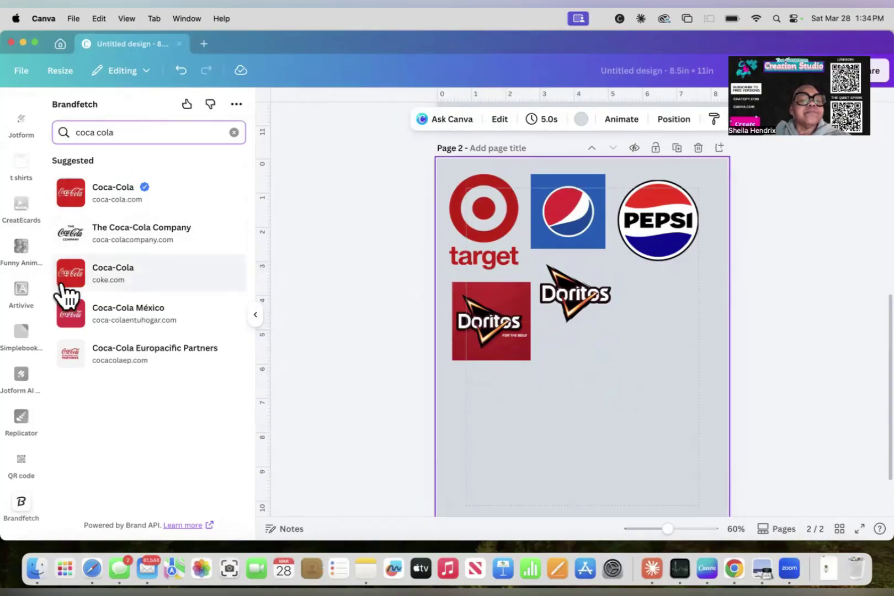
pyautogui.click(66, 313)
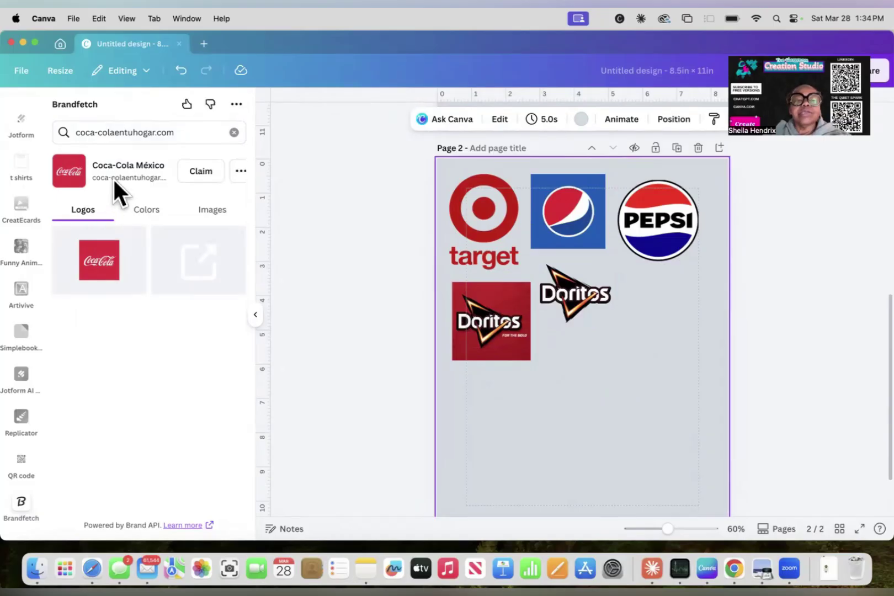
# - Add the red square Coca-Cola logo, shrink it to about 2 inches wide, and place it below the round PEPSI logo
pyautogui.click(90, 261)
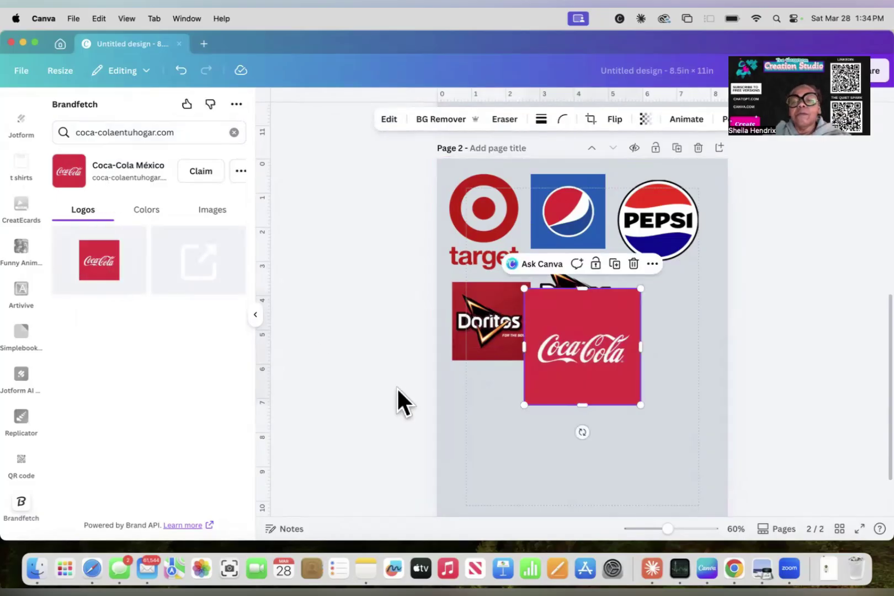
pyautogui.moveTo(639, 290); pyautogui.dragTo(611, 325)
pyautogui.moveTo(579, 367); pyautogui.dragTo(678, 325)
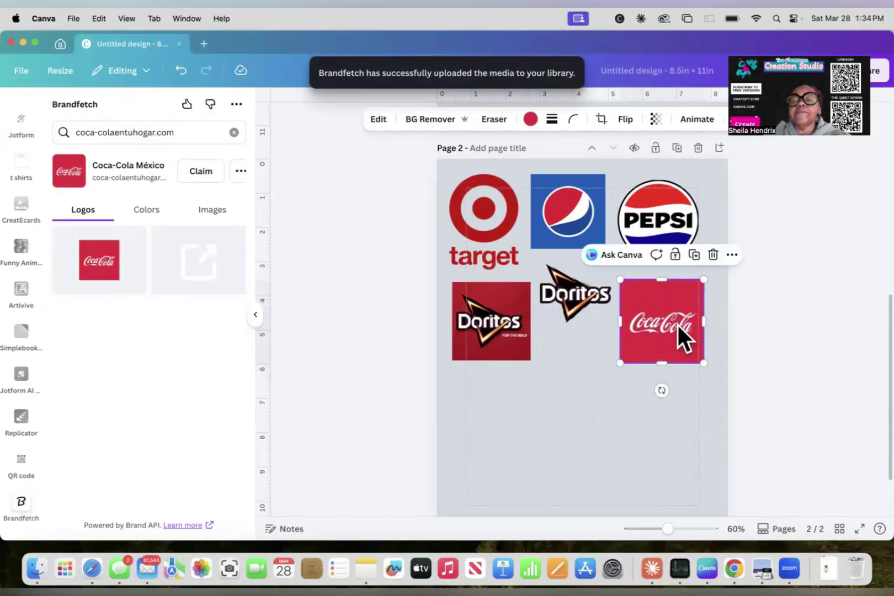
pyautogui.moveTo(702, 277); pyautogui.dragTo(688, 298)
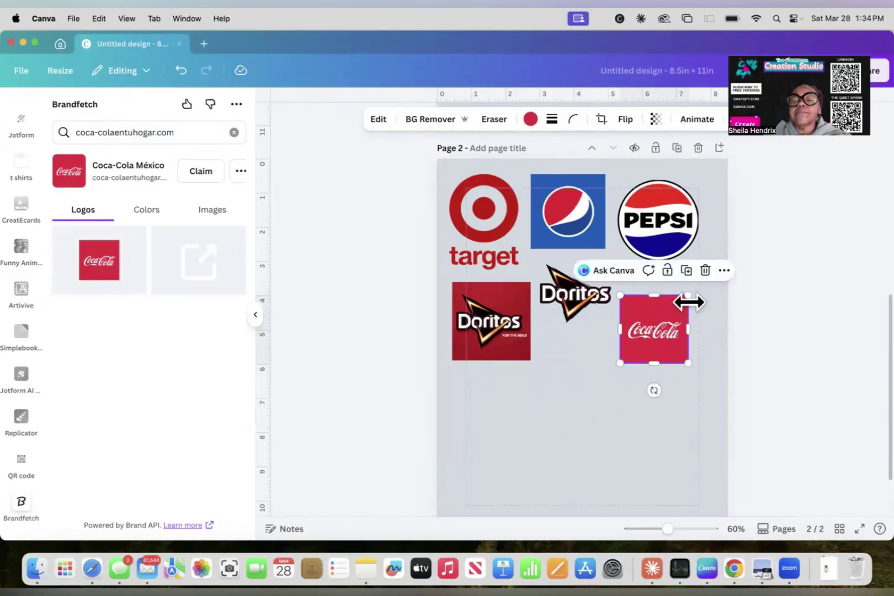
pyautogui.moveTo(660, 341); pyautogui.dragTo(671, 323)
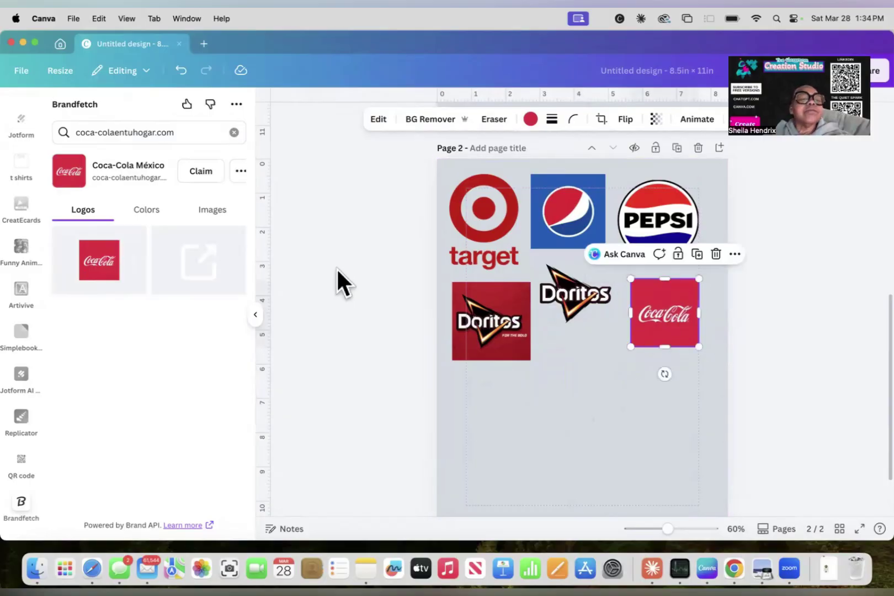
# - Replace the Brandfetch search with tide and open the Tide brand listed with tide.com
pyautogui.click(234, 133)
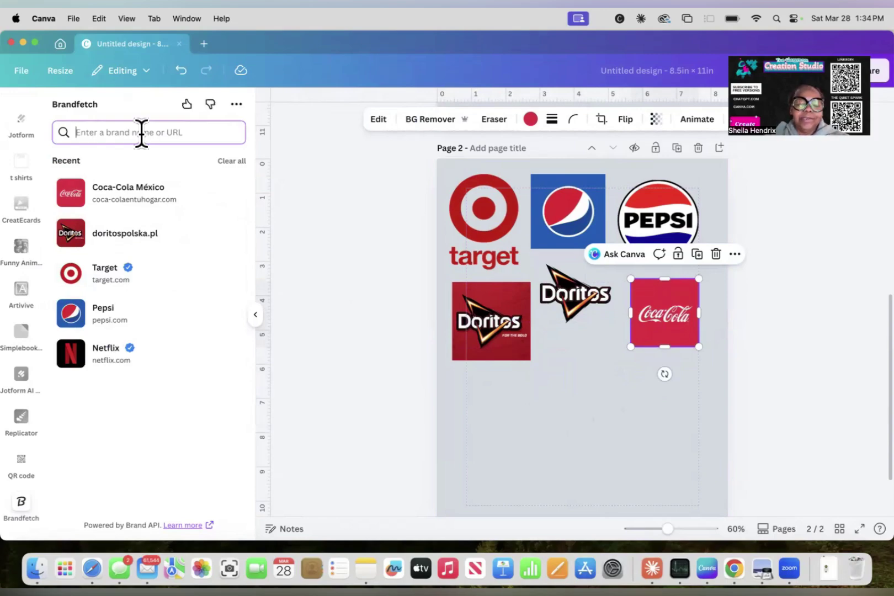
pyautogui.write('tid')
pyautogui.write('e')
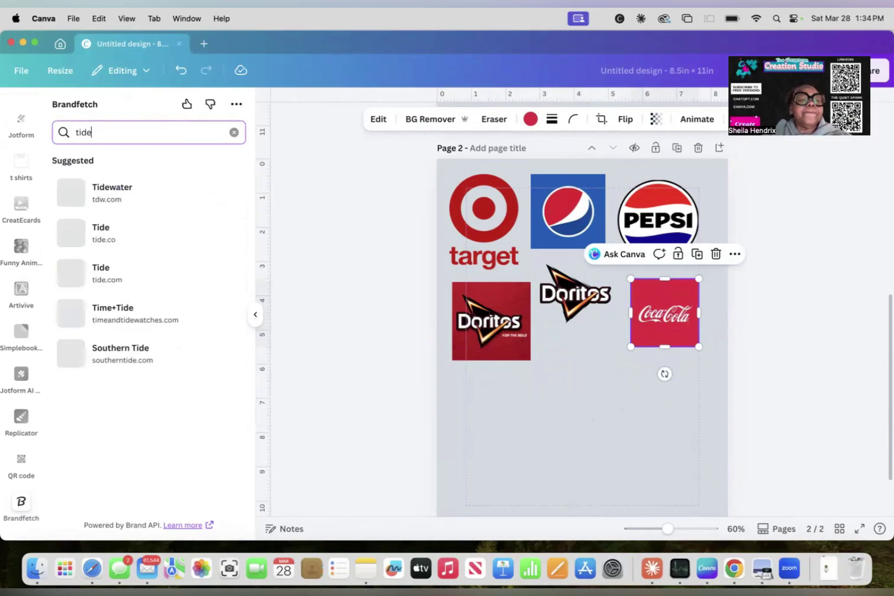
pyautogui.click(71, 272)
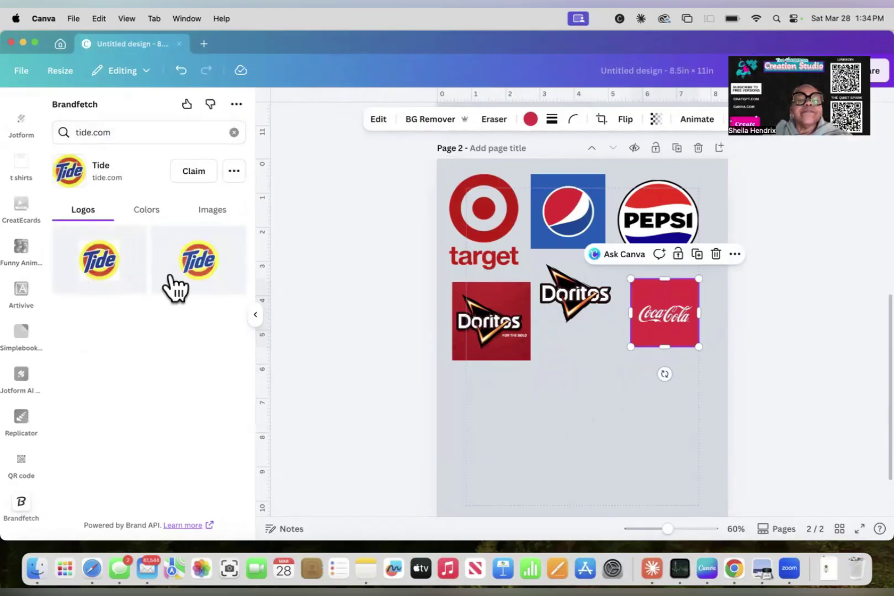
# - Add the round Tide logo without the white background, shrink it to about 2 inches wide, and place it below the red Doritos logo
pyautogui.click(185, 270)
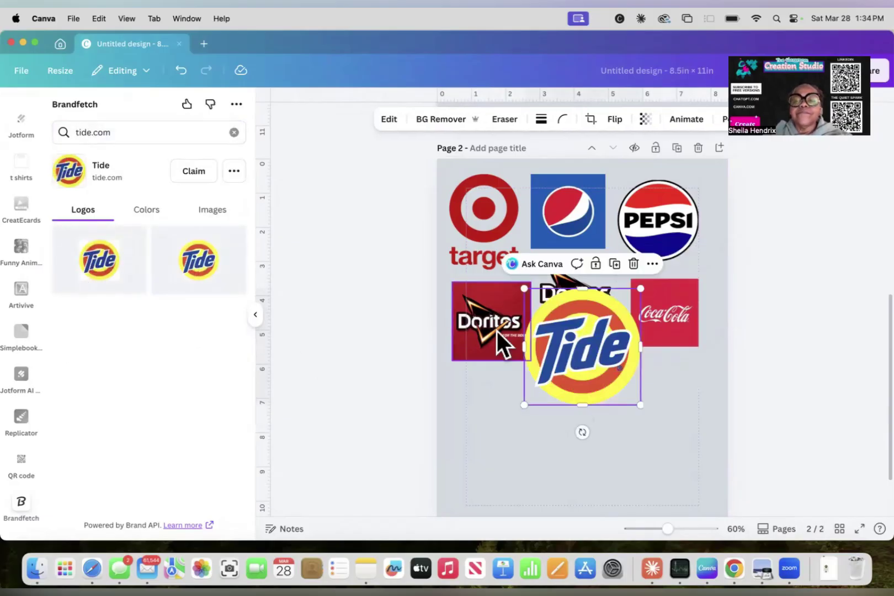
pyautogui.moveTo(637, 284); pyautogui.dragTo(593, 334)
pyautogui.moveTo(555, 387); pyautogui.dragTo(476, 426)
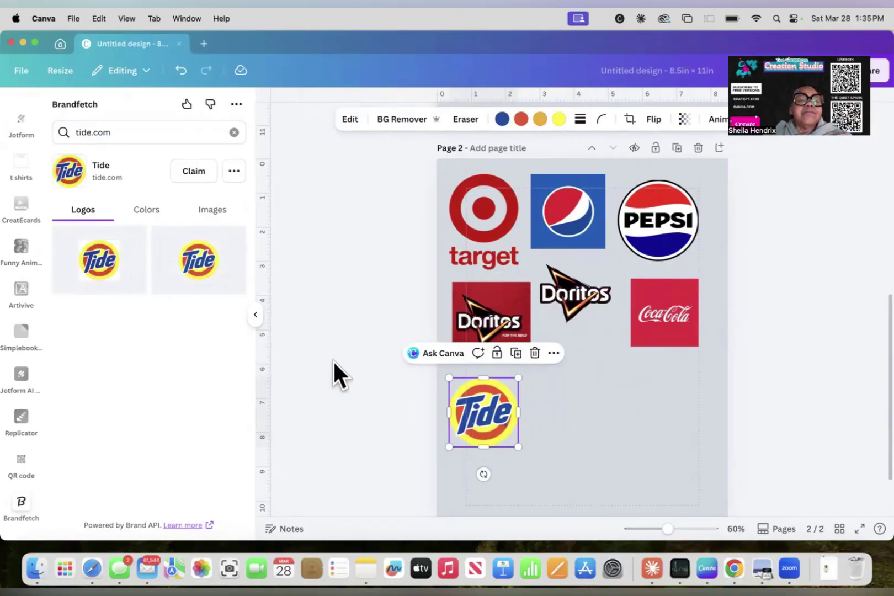
# - Clear the Brandfetch search, look up QR Code Generator among the apps, and open the QR code app
pyautogui.click(234, 132)
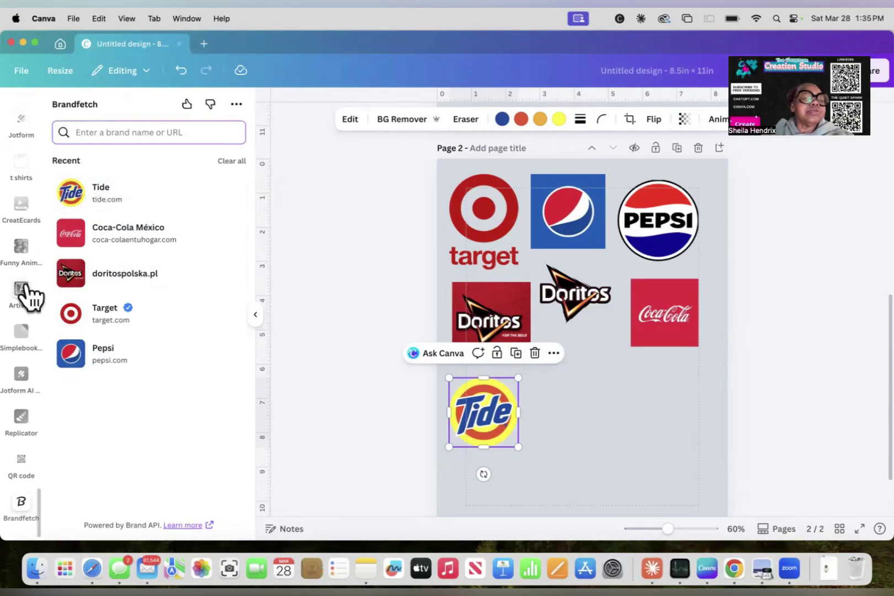
pyautogui.scroll(-2, 29, 393)
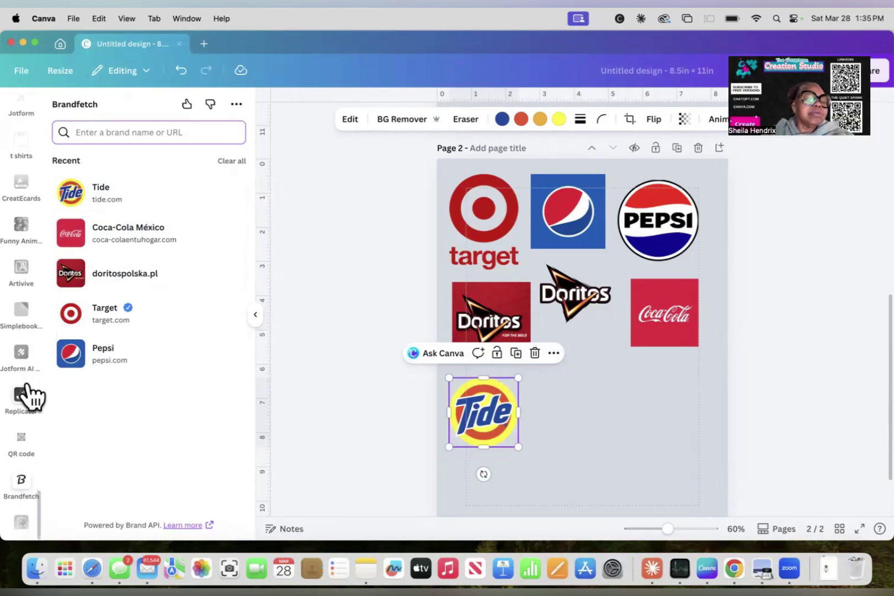
pyautogui.scroll(9, 31, 393)
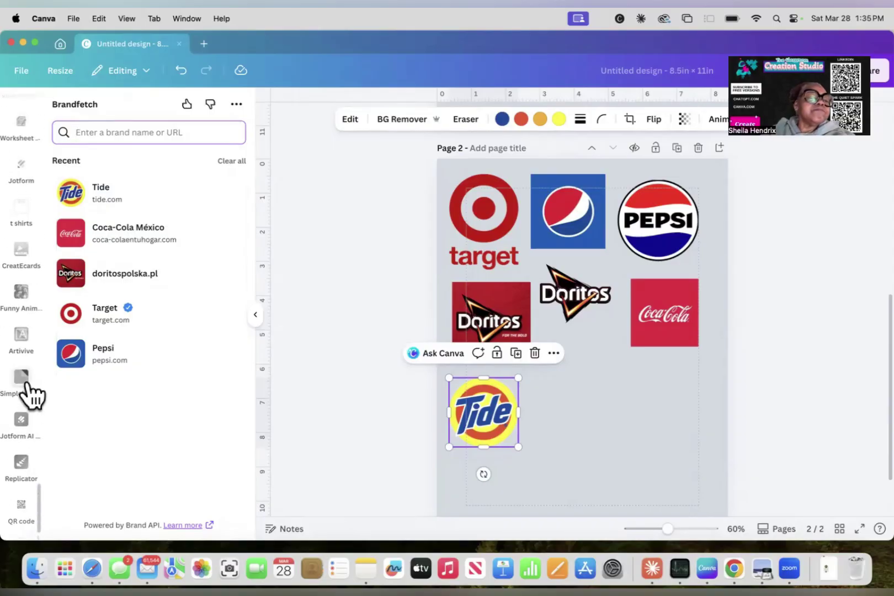
pyautogui.scroll(5, 24, 299)
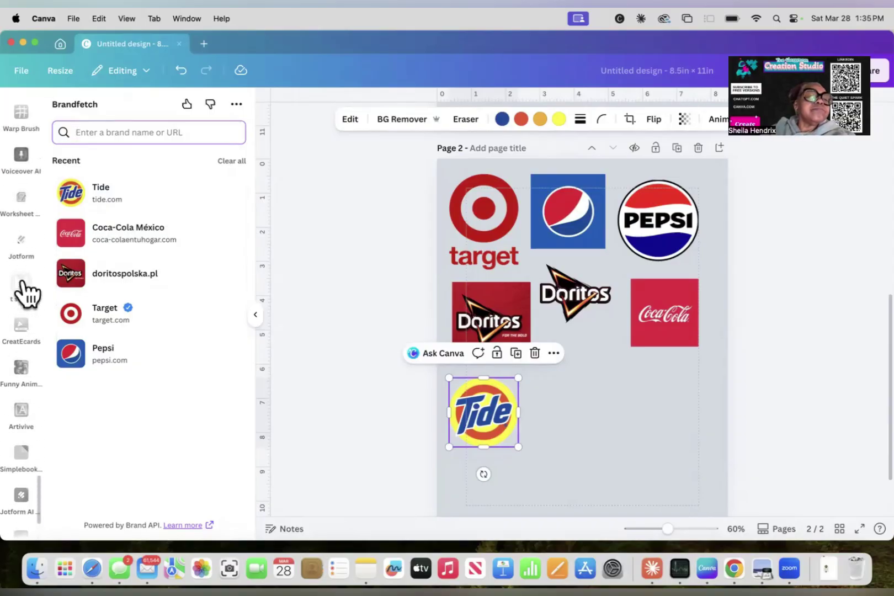
pyautogui.scroll(10, 27, 292)
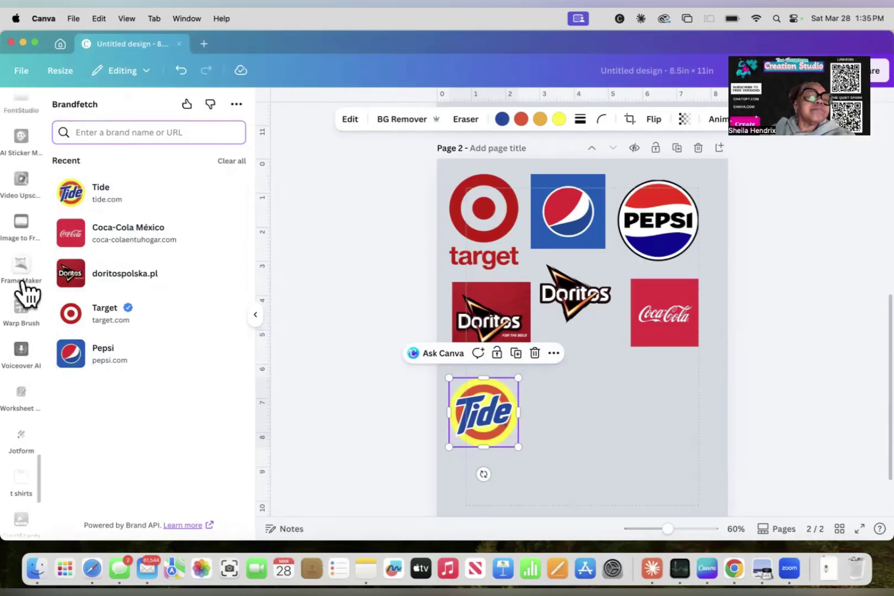
pyautogui.scroll(20, 23, 290)
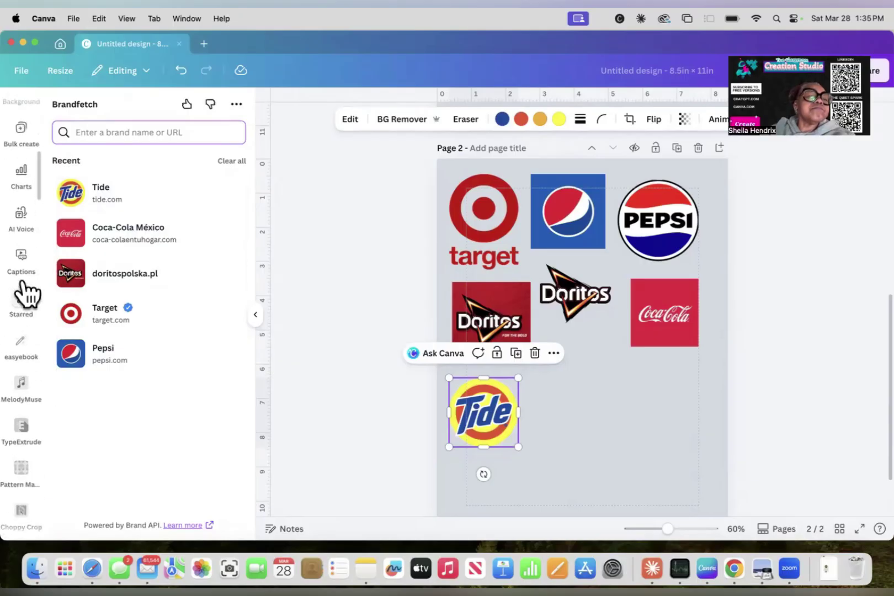
pyautogui.scroll(10, 24, 289)
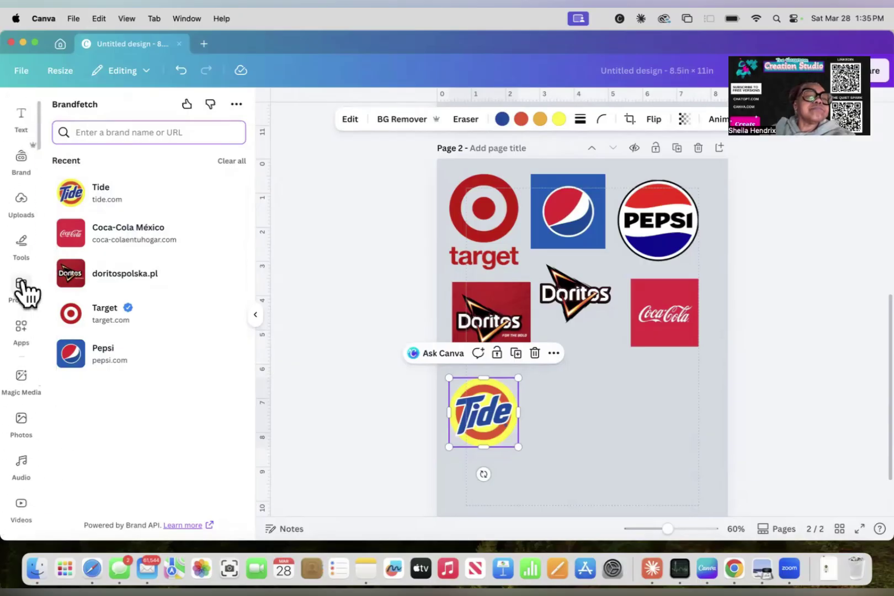
pyautogui.scroll(5, 24, 293)
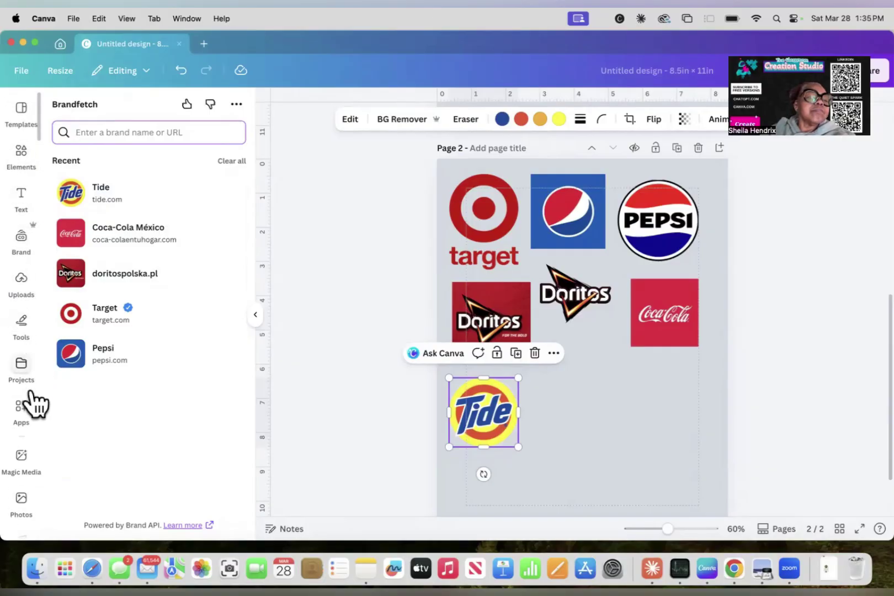
pyautogui.click(25, 406)
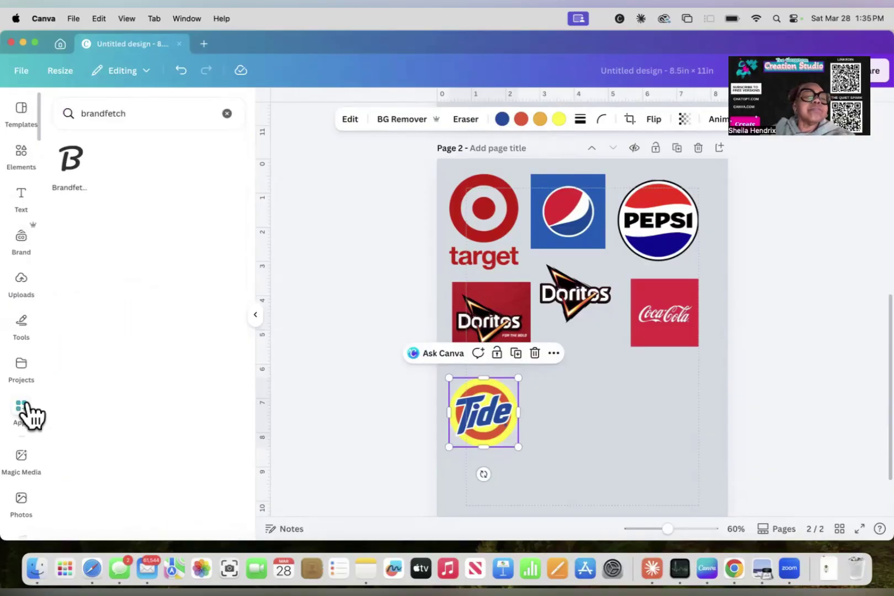
pyautogui.moveTo(134, 114); pyautogui.dragTo(73, 116)
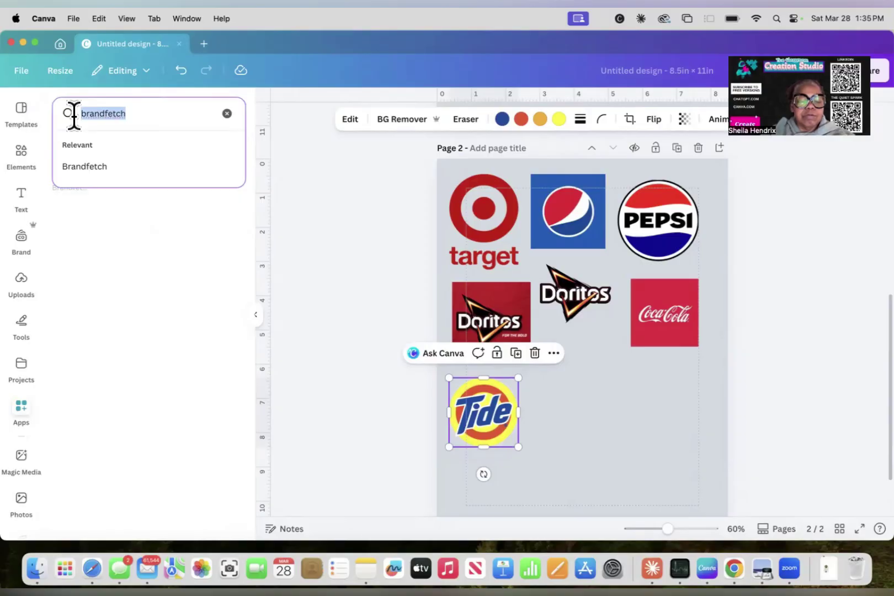
pyautogui.write('qr')
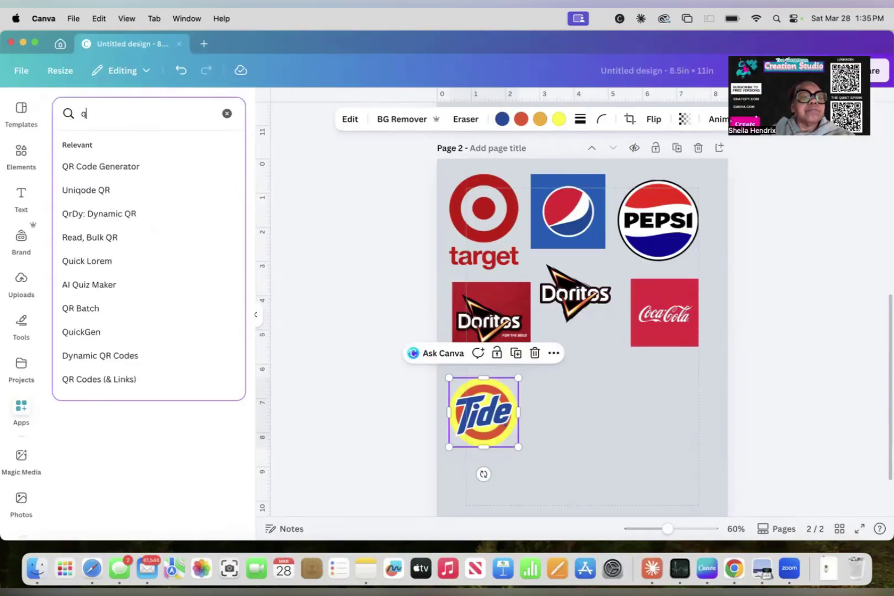
pyautogui.click(89, 166)
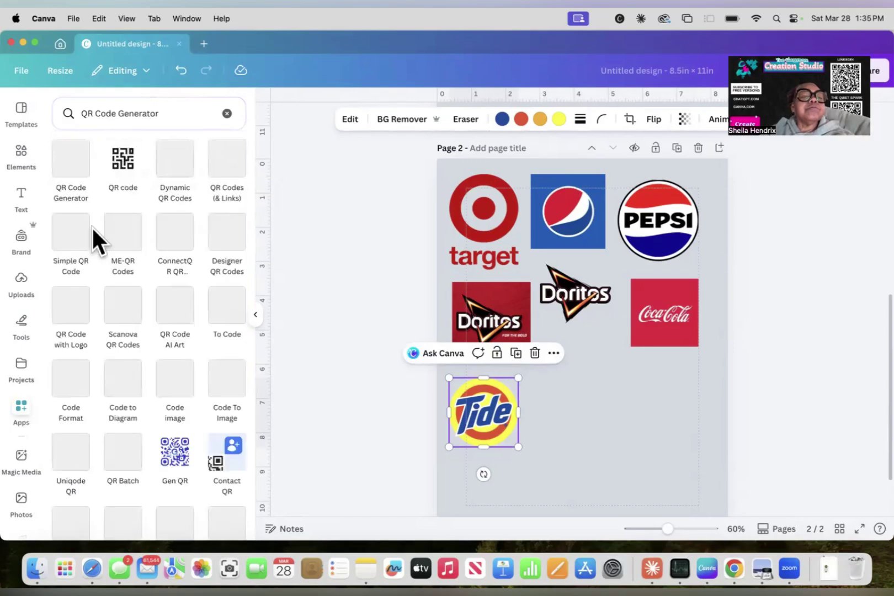
pyautogui.click(124, 166)
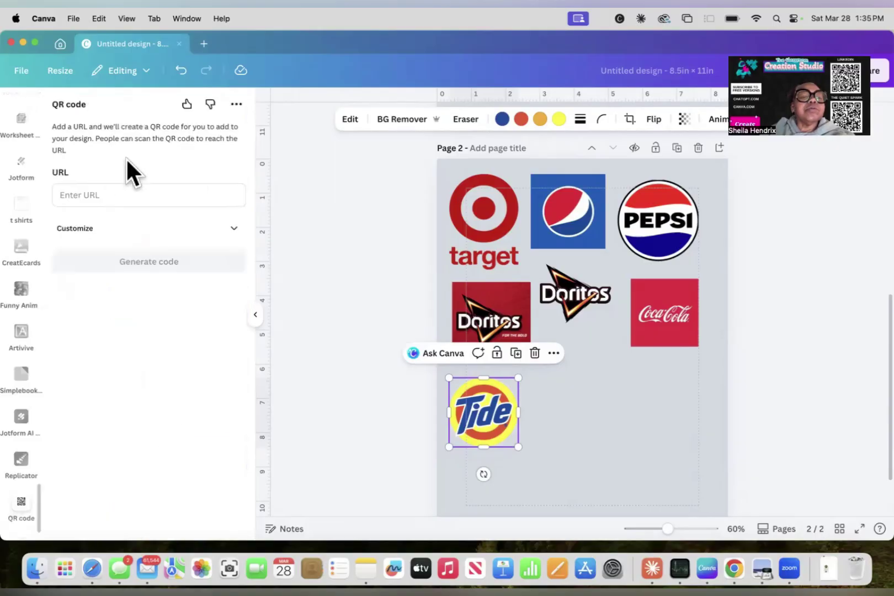
# - Generate a QR code for the URL swgreetings.etsy.com
pyautogui.click(95, 195)
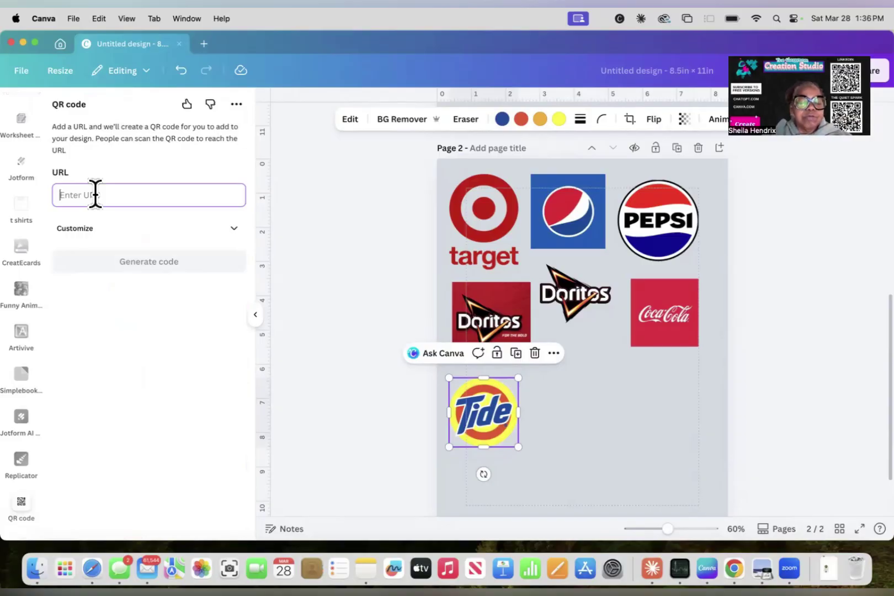
pyautogui.write('swgreetings.etsy.com')
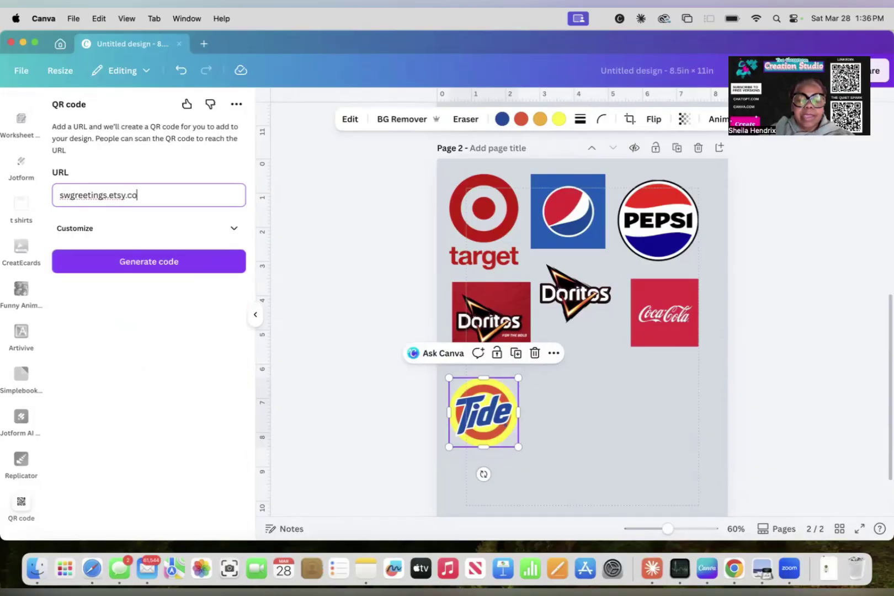
pyautogui.click(149, 262)
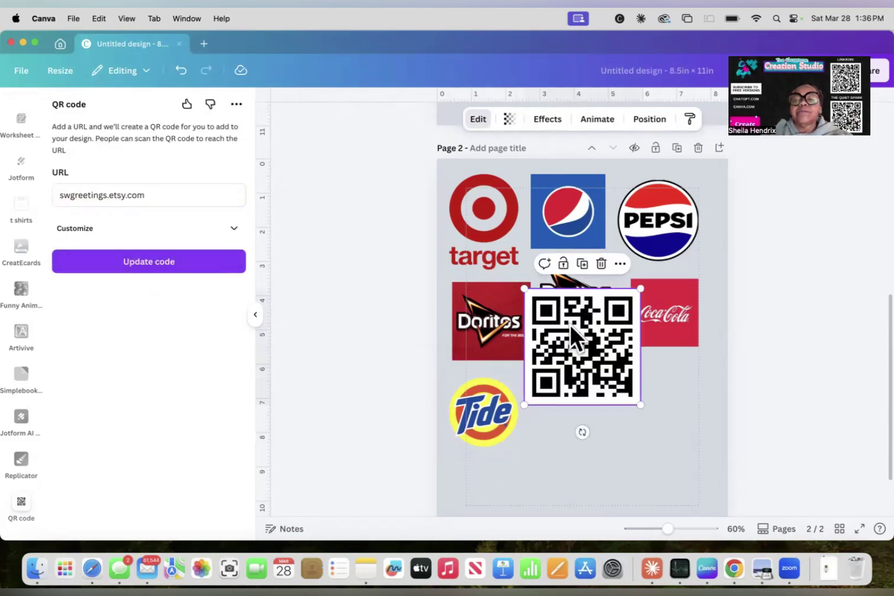
# - Shrink the QR code to about 2.2 inches wide and place it beside the Tide logo, below the cut-out Doritos logo
pyautogui.moveTo(570, 325); pyautogui.dragTo(577, 401)
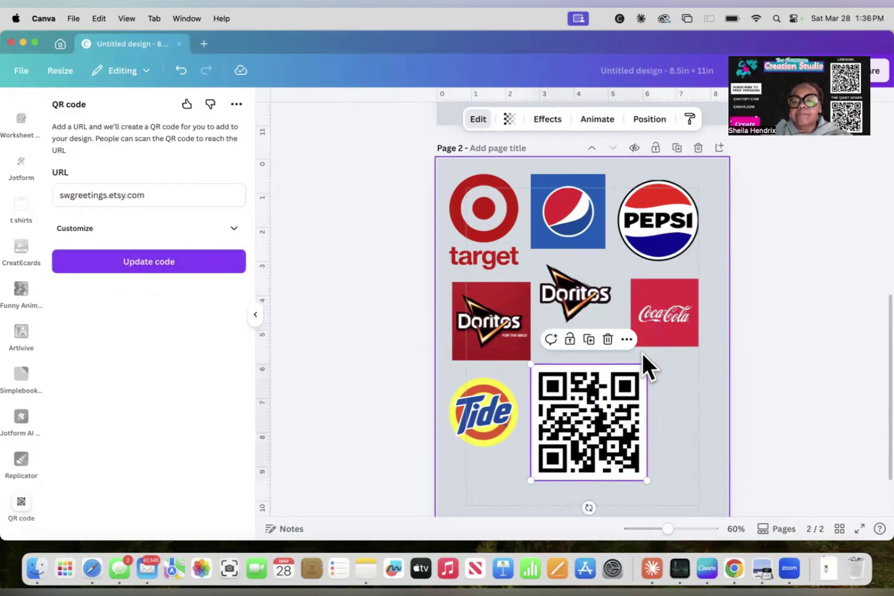
pyautogui.moveTo(646, 364); pyautogui.dragTo(612, 399)
pyautogui.moveTo(580, 436); pyautogui.dragTo(591, 395)
pyautogui.moveTo(624, 356); pyautogui.dragTo(618, 361)
pyautogui.click(668, 434)
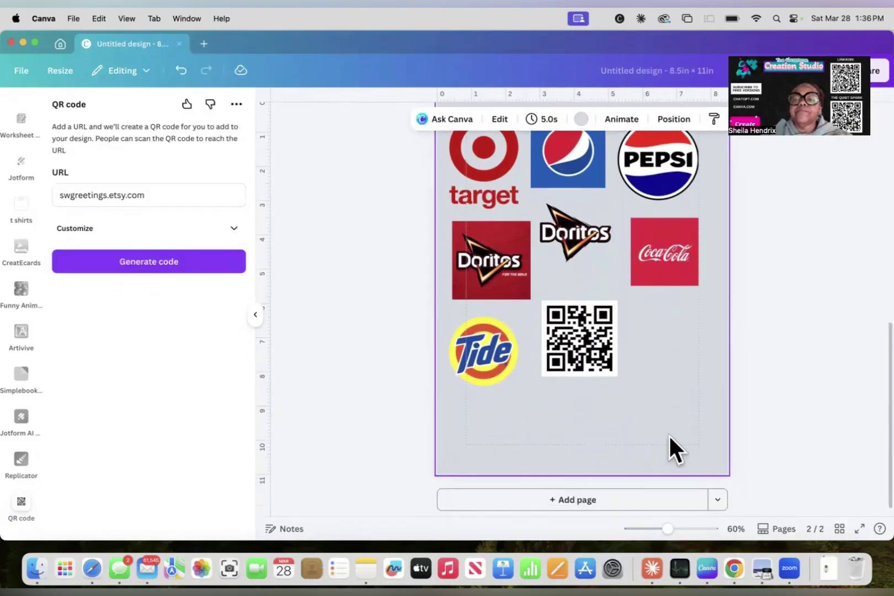
# - On page one, shrink the crescent-shaped hair-braiding cutout to about 3.2 inches wide and nudge it up closer to the elephant cutout
pyautogui.scroll(2, 668, 434)
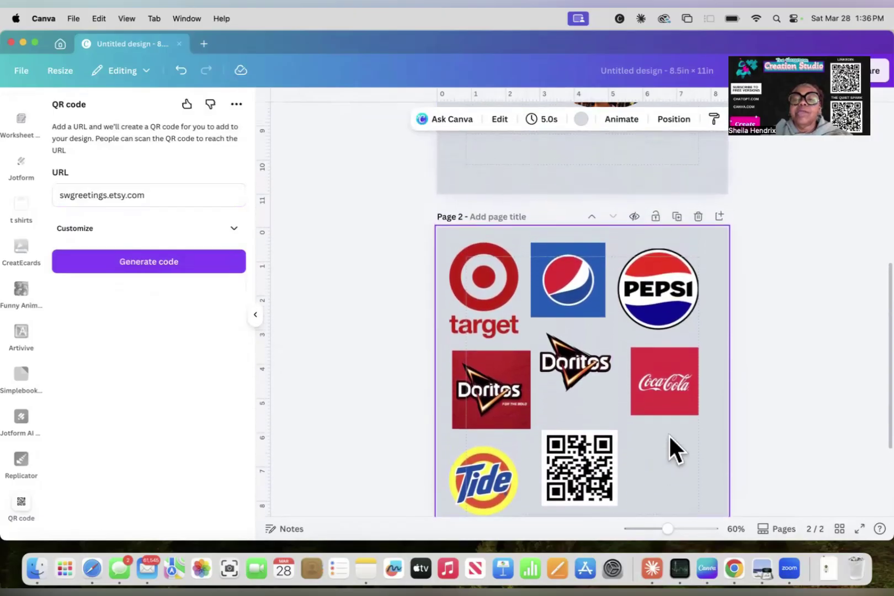
pyautogui.scroll(6, 669, 434)
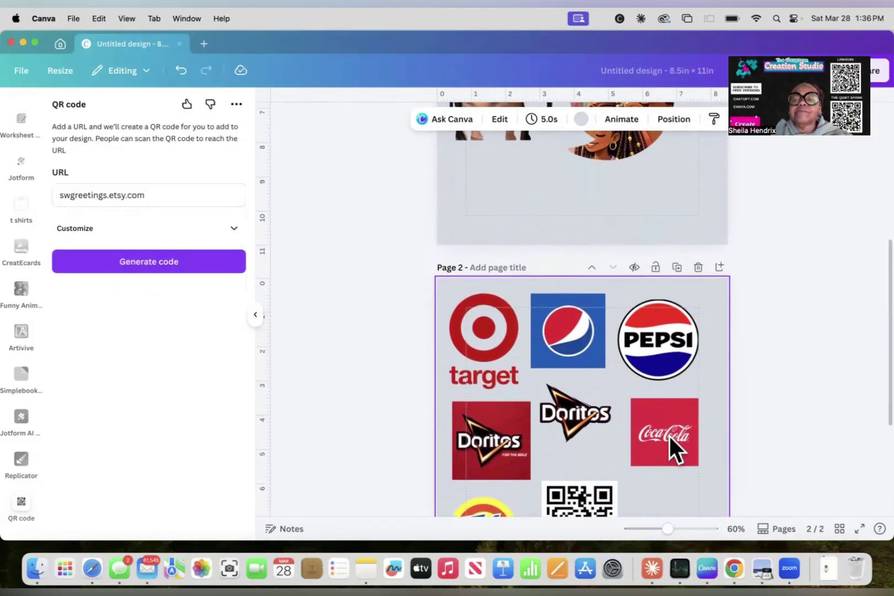
pyautogui.scroll(5, 669, 434)
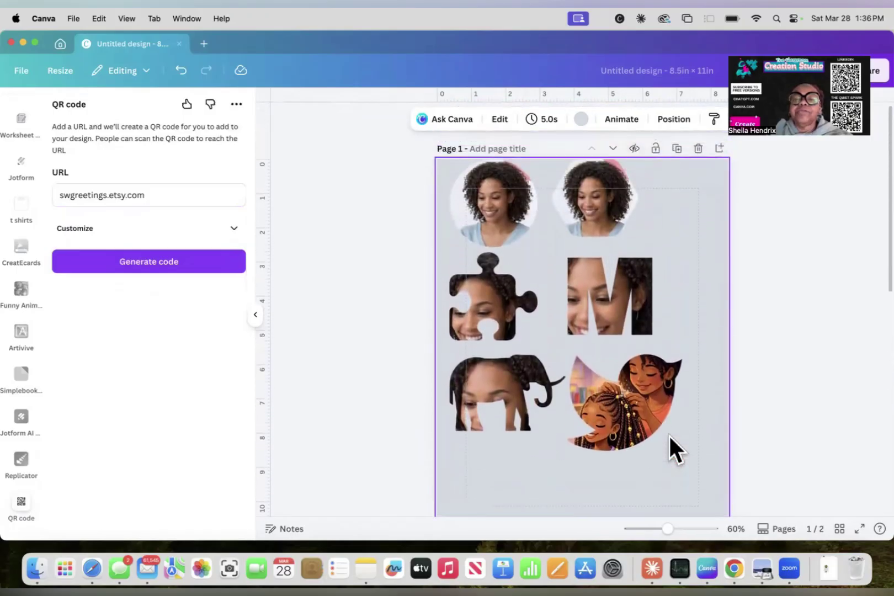
pyautogui.scroll(-1, 669, 436)
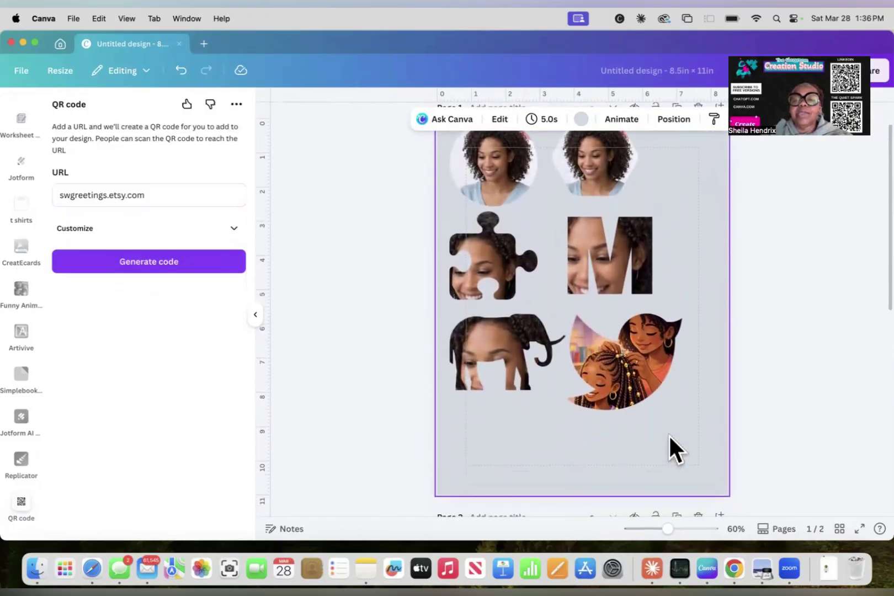
pyautogui.scroll(-1, 668, 434)
pyautogui.click(642, 358)
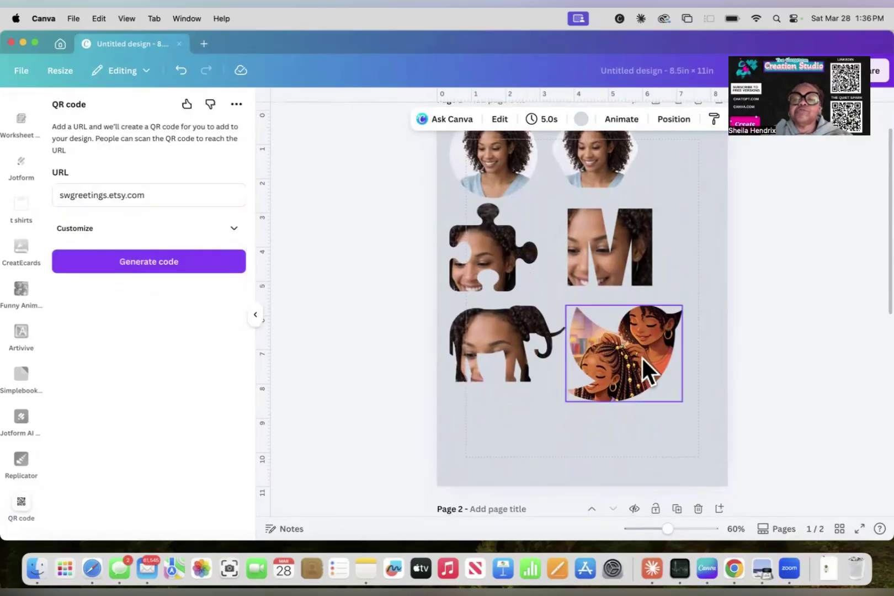
pyautogui.moveTo(643, 358); pyautogui.dragTo(638, 356)
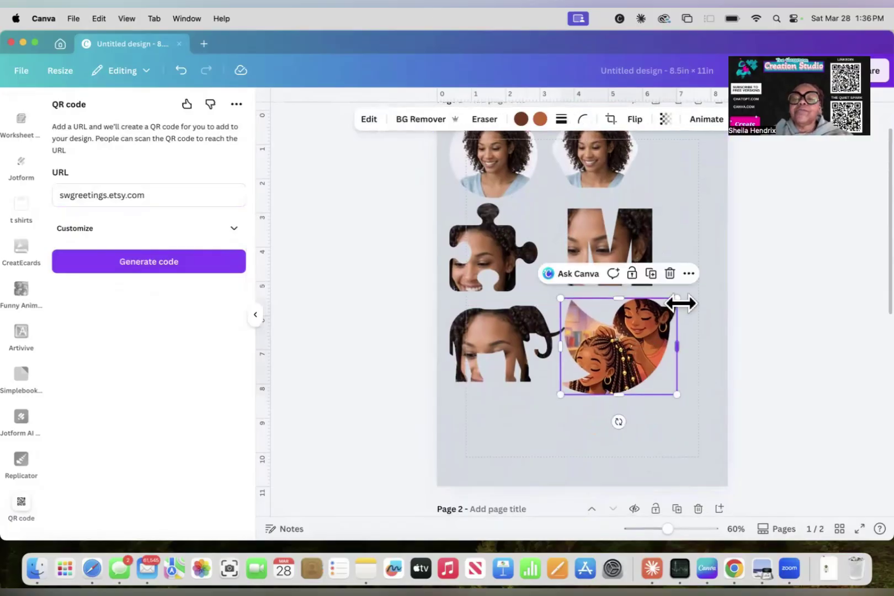
pyautogui.moveTo(679, 299); pyautogui.dragTo(675, 308)
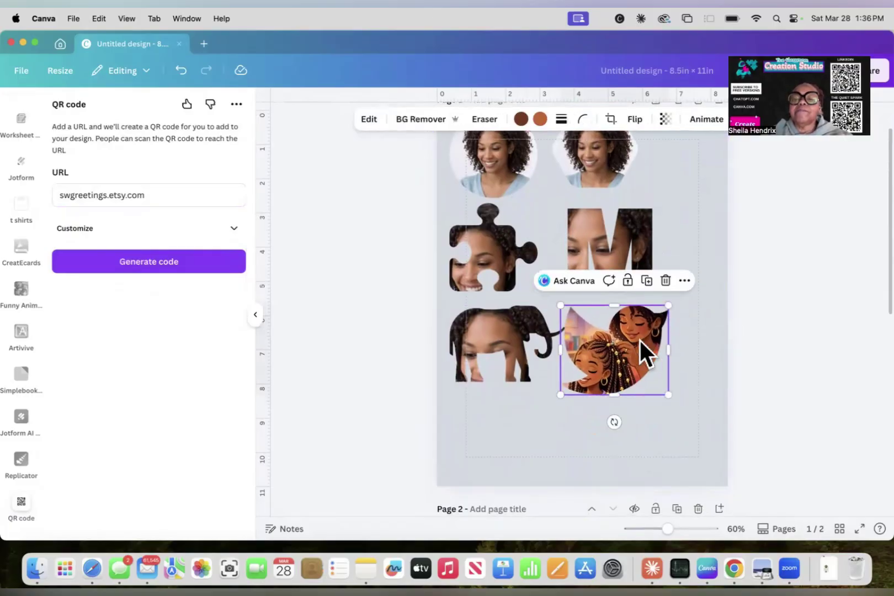
pyautogui.moveTo(640, 340); pyautogui.dragTo(641, 334)
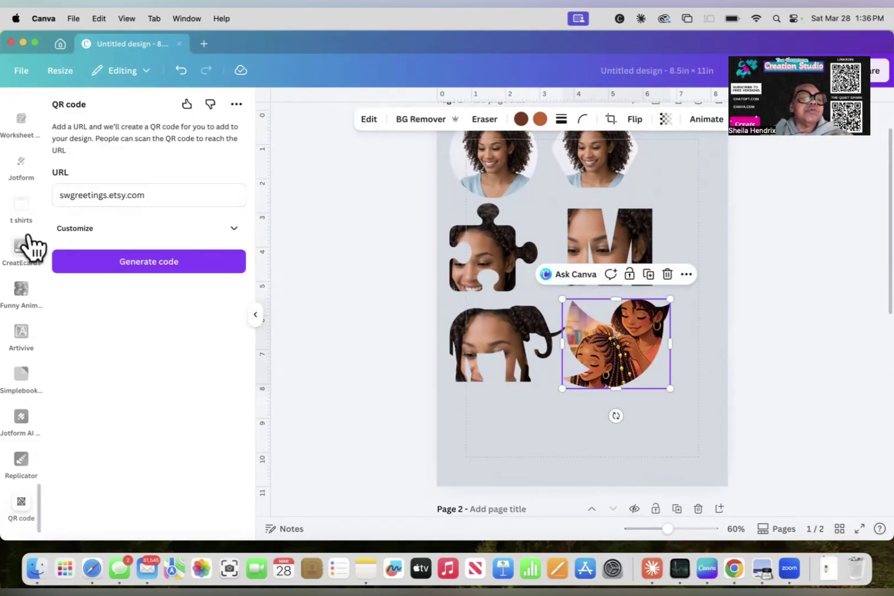
# - Search the elements for fames, show all results in the Frames category, and look through the available frame shapes
pyautogui.scroll(10, 26, 248)
pyautogui.scroll(10, 33, 246)
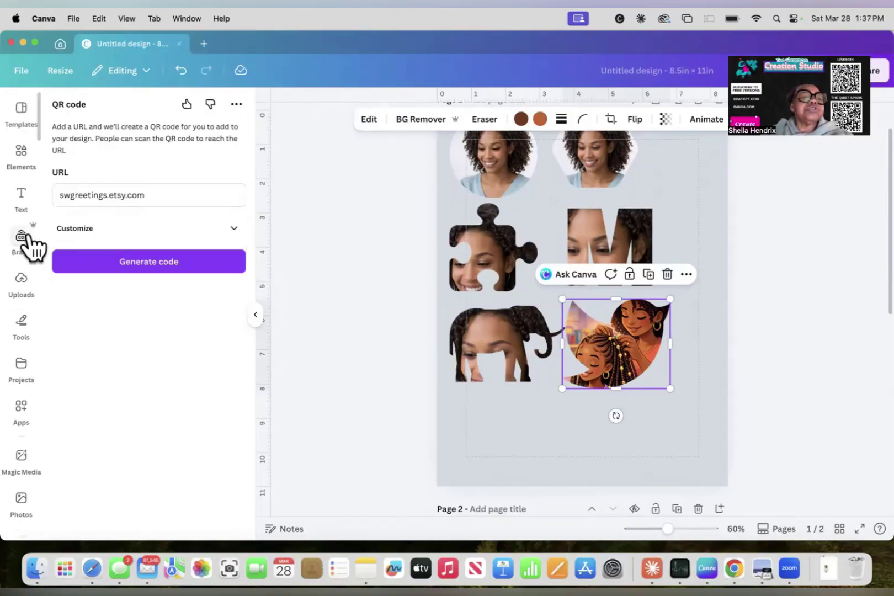
pyautogui.click(22, 151)
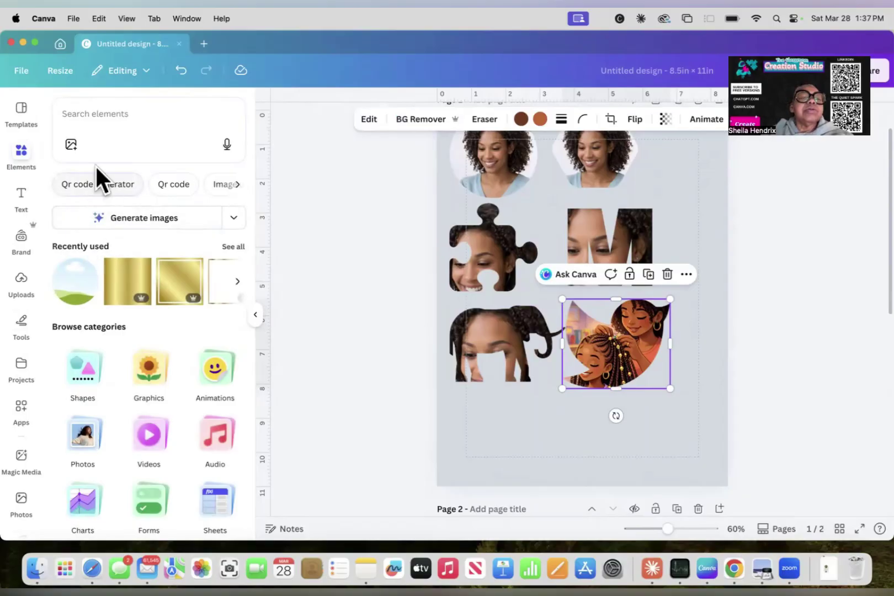
pyautogui.click(105, 138)
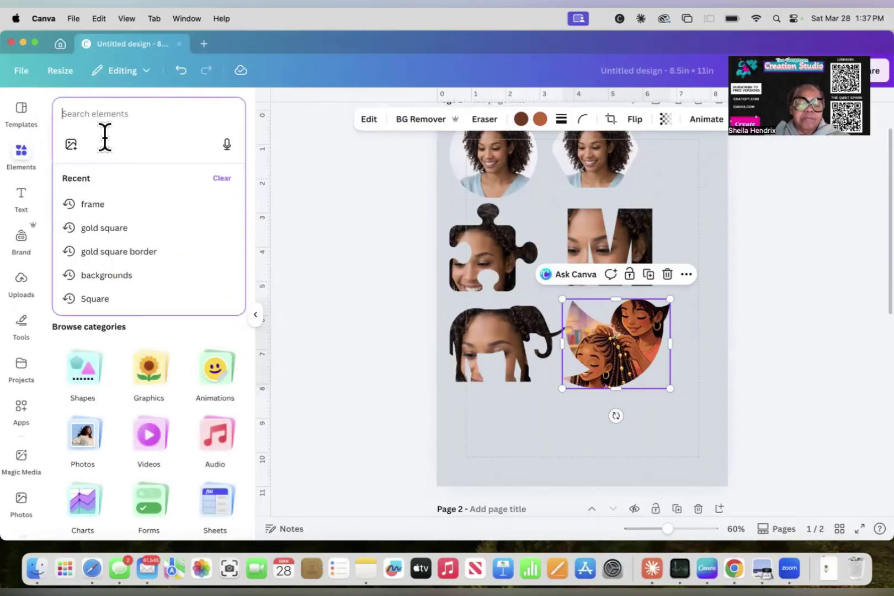
pyautogui.write('fames')
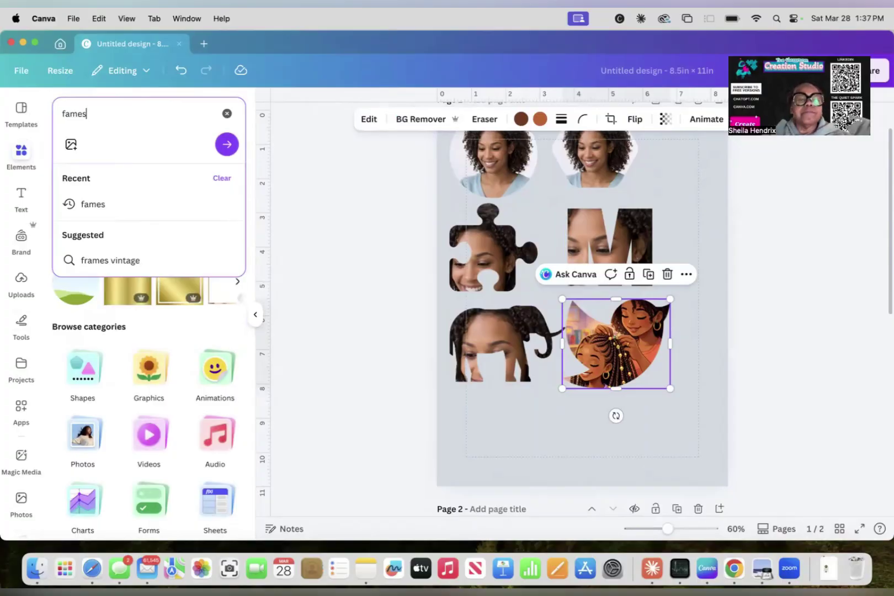
pyautogui.press('Return')
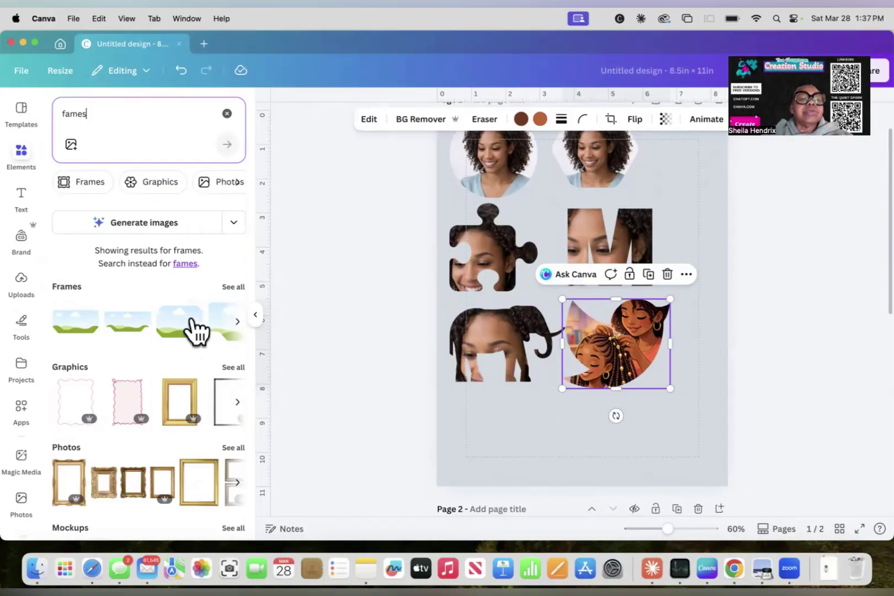
pyautogui.click(233, 287)
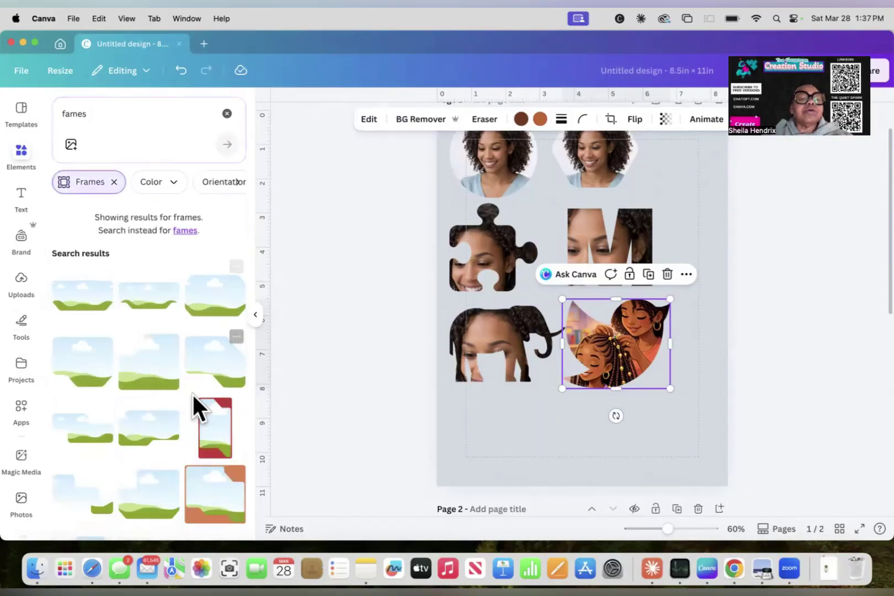
pyautogui.scroll(-5, 193, 411)
pyautogui.scroll(-5, 192, 414)
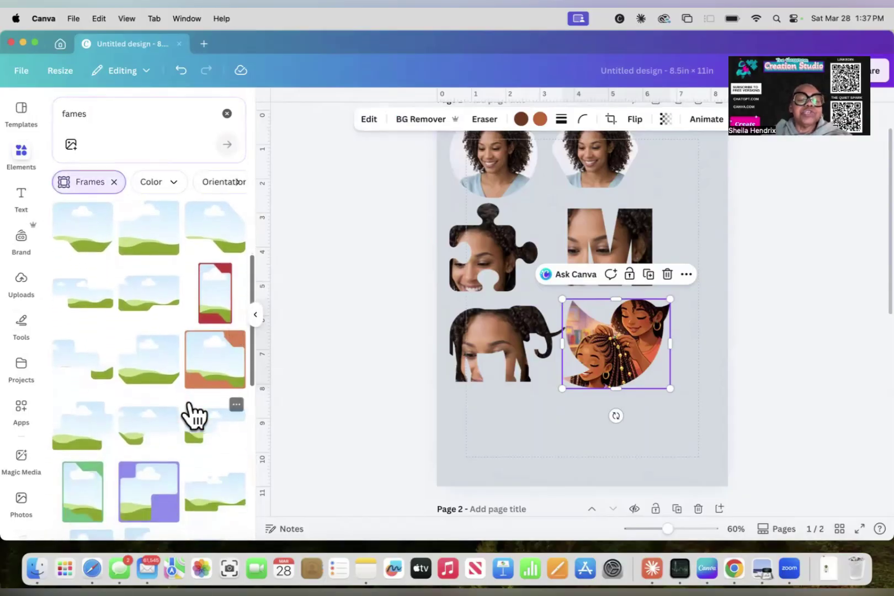
pyautogui.scroll(-5, 190, 410)
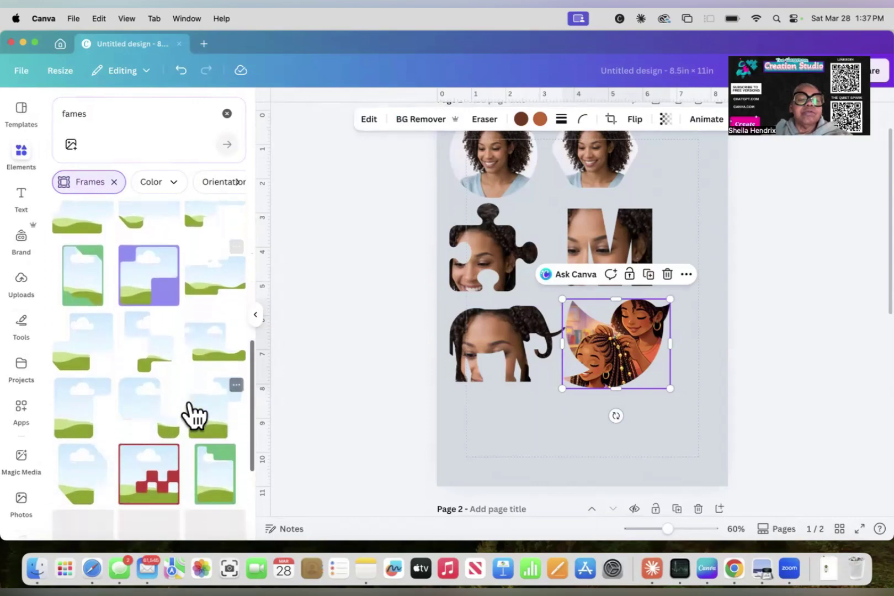
pyautogui.scroll(-3, 190, 412)
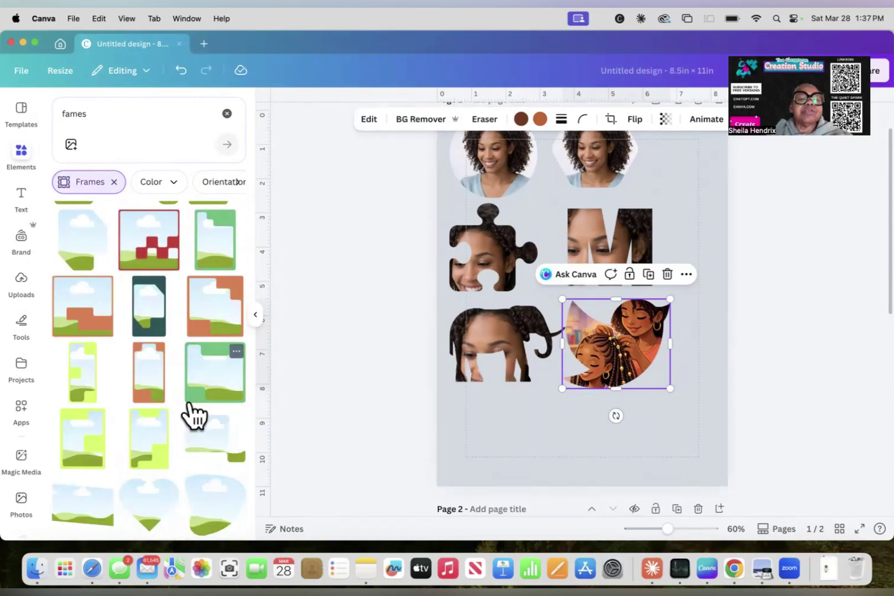
# - Add a blob-shaped frame from the frame results, shrink it to about 3 inches wide and place it near page one's bottom
pyautogui.scroll(-5, 191, 411)
pyautogui.scroll(-4, 193, 415)
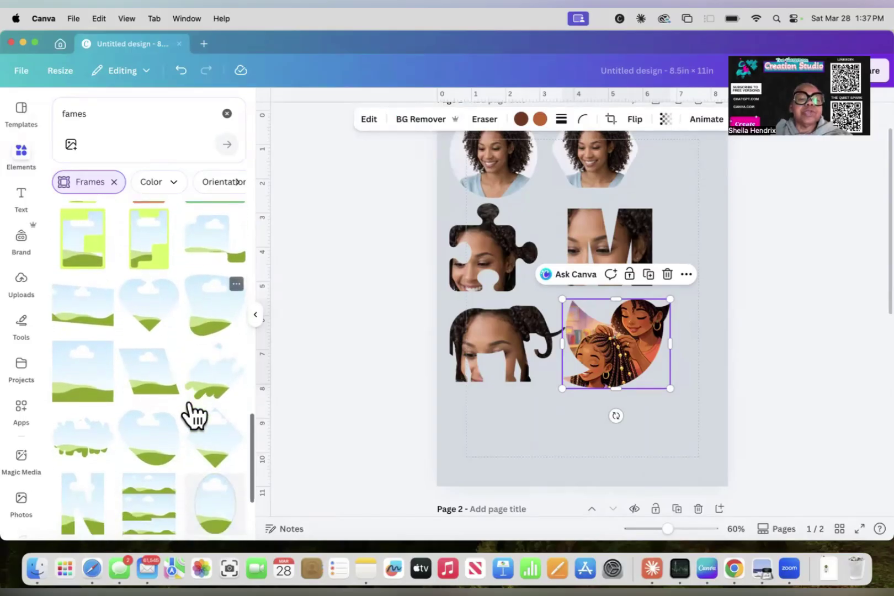
pyautogui.scroll(-4, 194, 415)
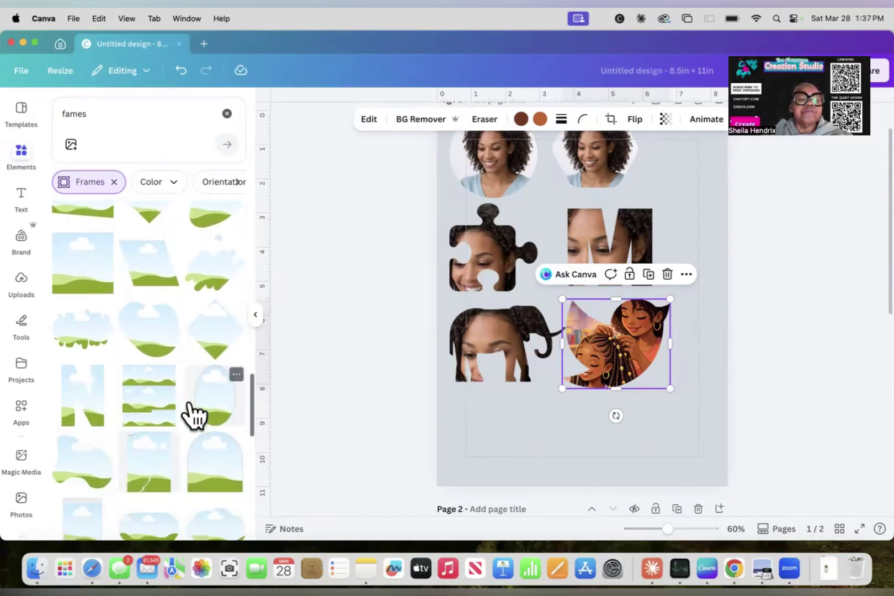
pyautogui.scroll(-3, 193, 415)
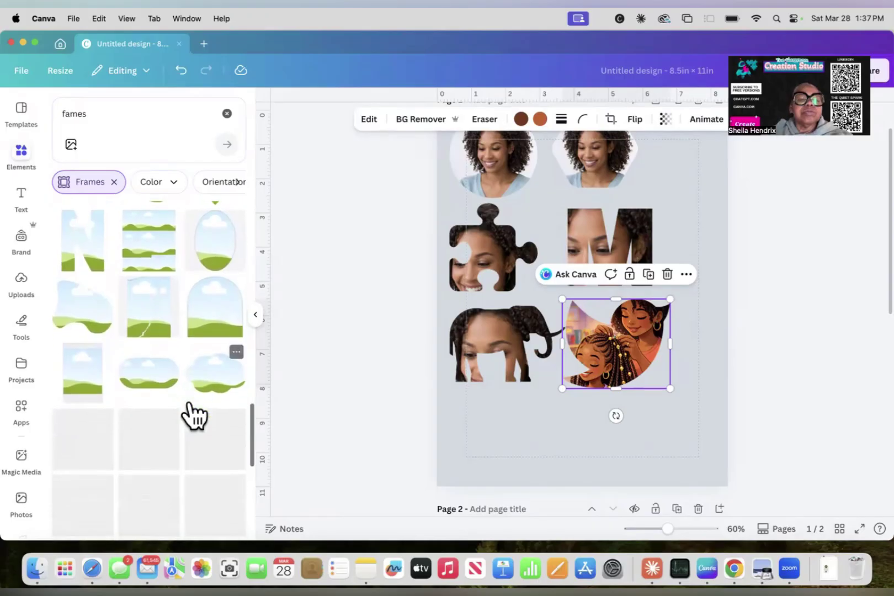
pyautogui.scroll(-7, 193, 415)
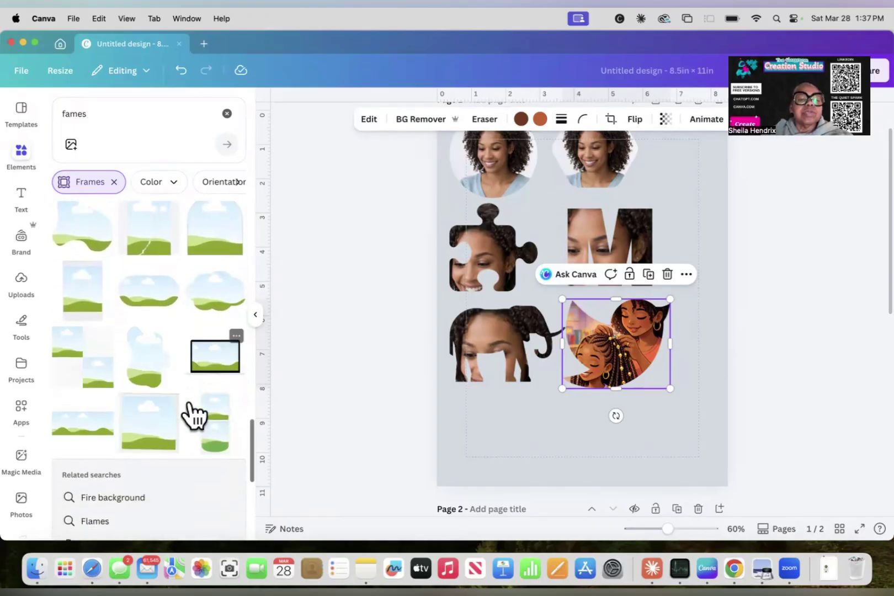
pyautogui.scroll(-4, 193, 415)
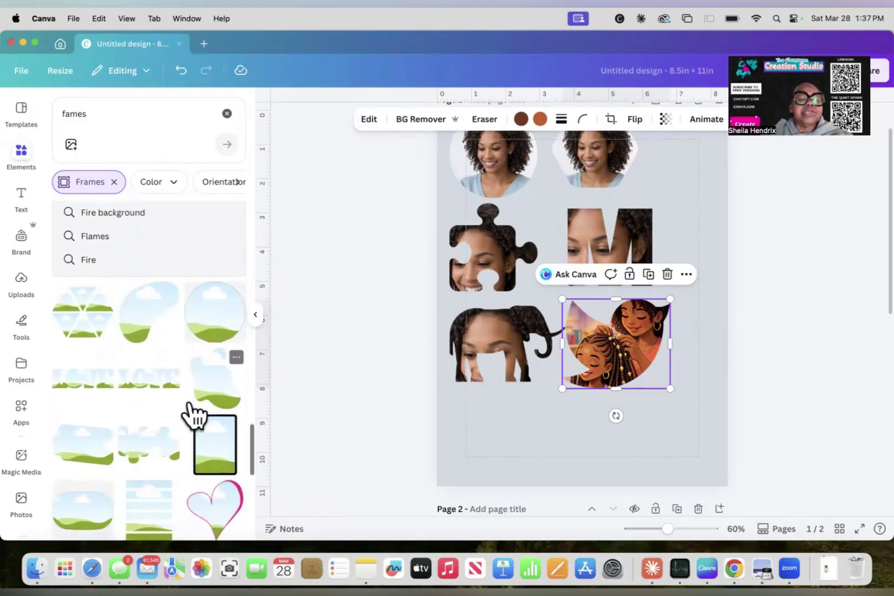
pyautogui.scroll(4, 193, 415)
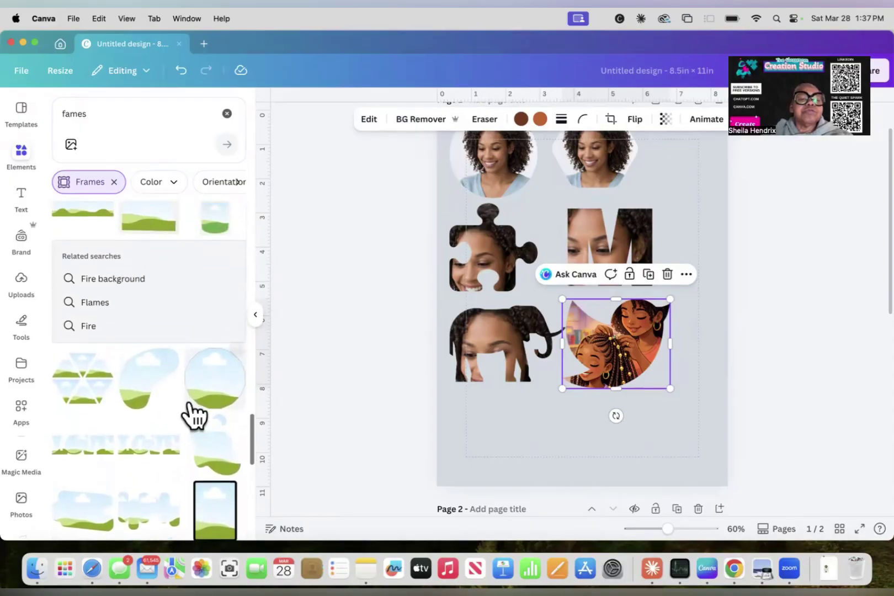
pyautogui.scroll(-4, 193, 415)
pyautogui.scroll(-6, 193, 415)
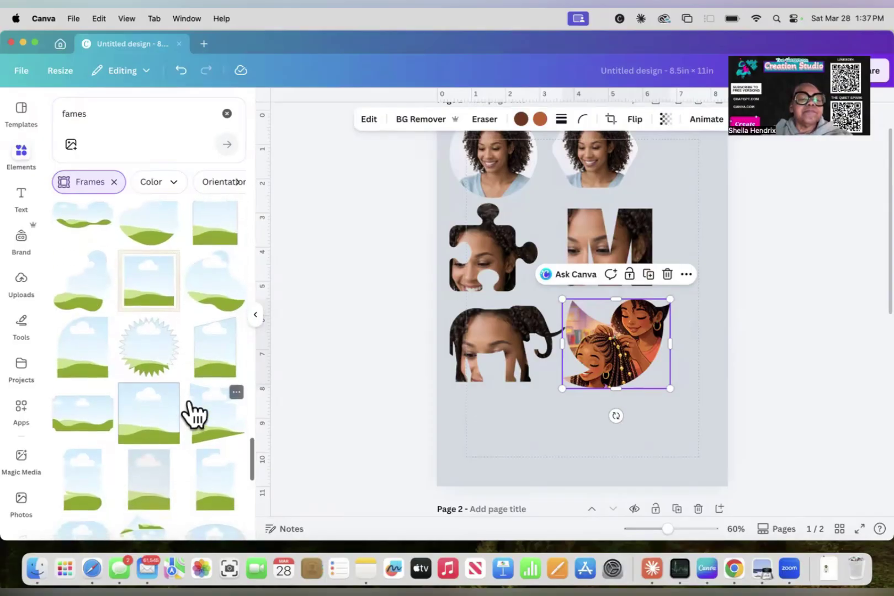
pyautogui.click(201, 287)
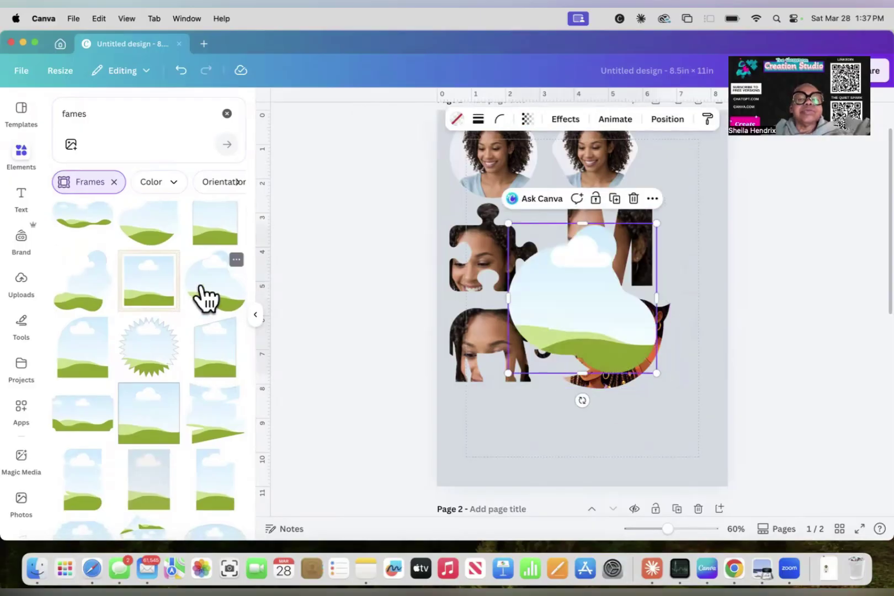
pyautogui.moveTo(576, 296); pyautogui.dragTo(564, 411)
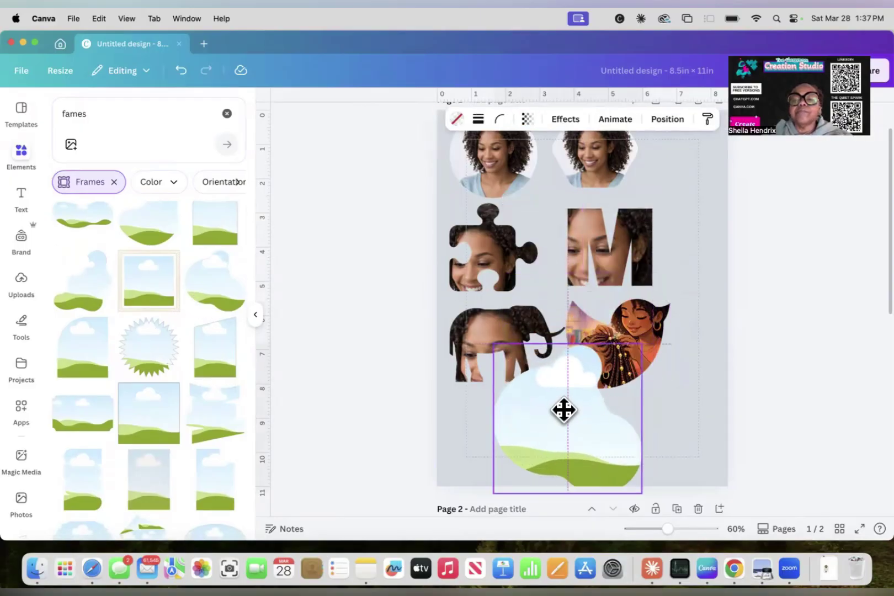
pyautogui.moveTo(643, 344); pyautogui.dragTo(594, 388)
pyautogui.moveTo(553, 445); pyautogui.dragTo(548, 439)
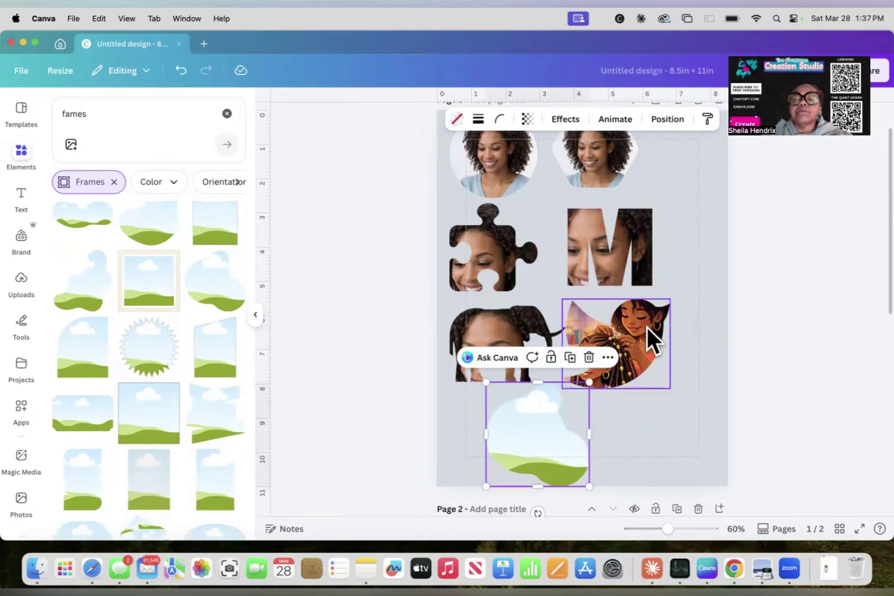
# - Shrink the crescent and elephant cutouts to about 2.4 and 2.6 inches wide and move both to page one's right side
pyautogui.moveTo(646, 327)
pyautogui.mouseDown()
pyautogui.moveTo(670, 301)
pyautogui.moveTo(649, 315)
pyautogui.mouseUp()
pyautogui.moveTo(611, 352); pyautogui.dragTo(692, 183)
pyautogui.click(546, 321)
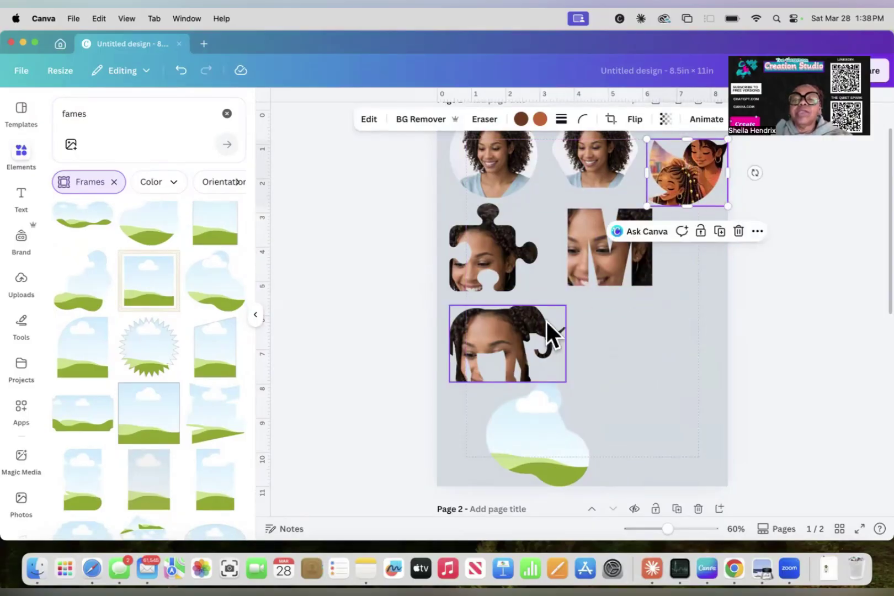
pyautogui.moveTo(528, 313); pyautogui.dragTo(529, 315)
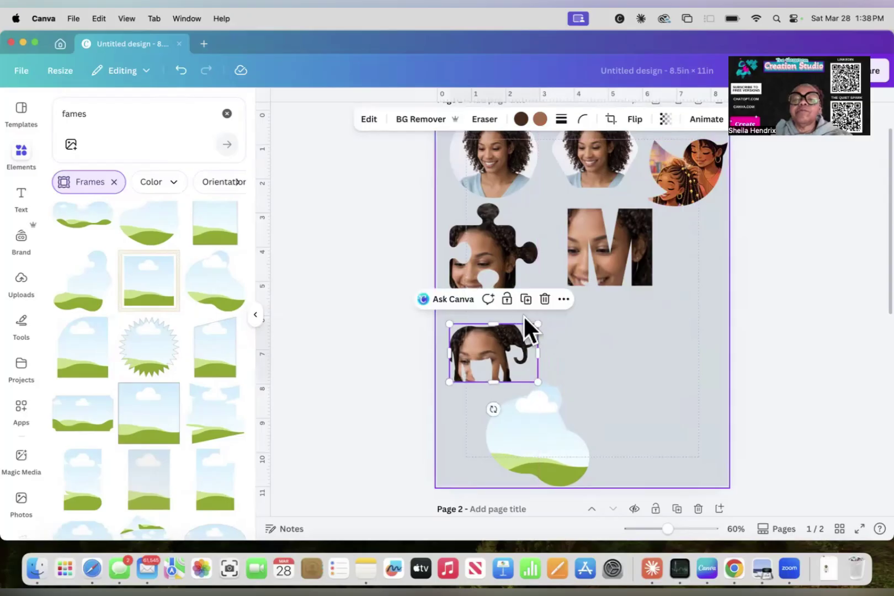
pyautogui.moveTo(513, 353); pyautogui.dragTo(686, 316)
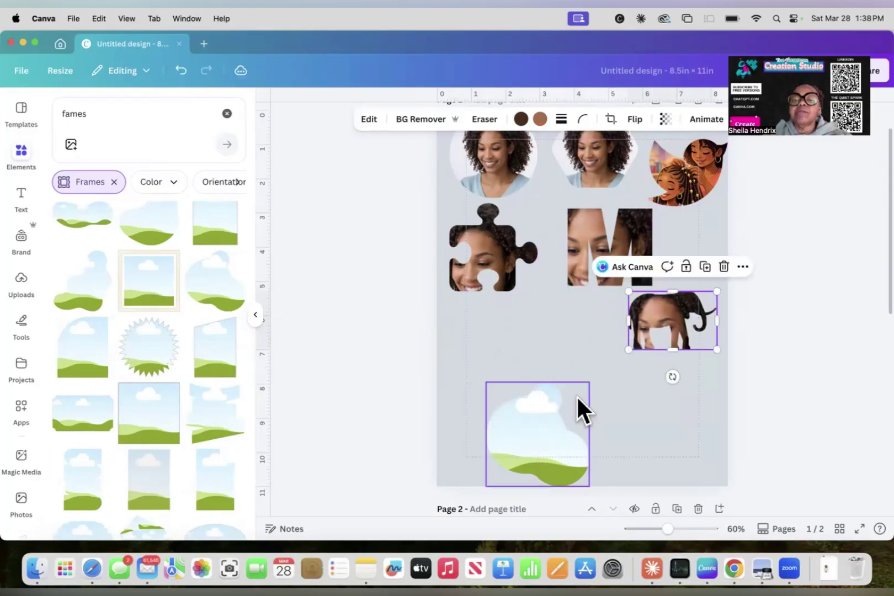
# - Move the blob-shaped frame up and to the left, and fill it with the uploaded painting of three whales
pyautogui.moveTo(550, 423); pyautogui.dragTo(529, 381)
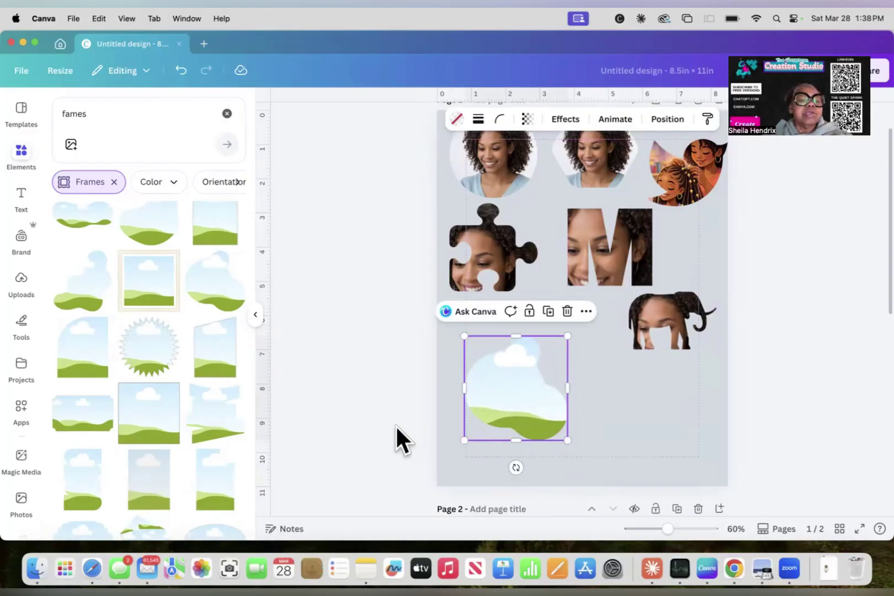
pyautogui.click(22, 280)
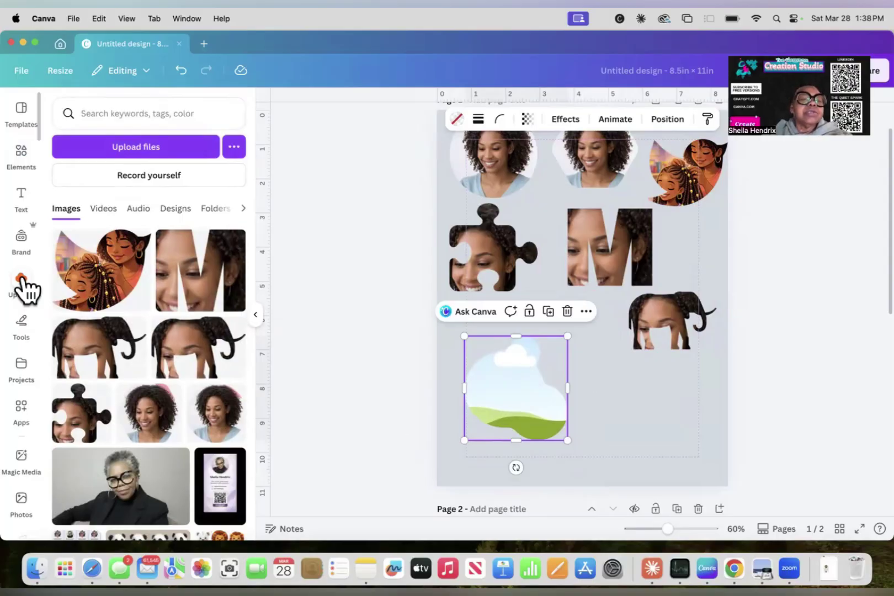
pyautogui.scroll(-2, 96, 299)
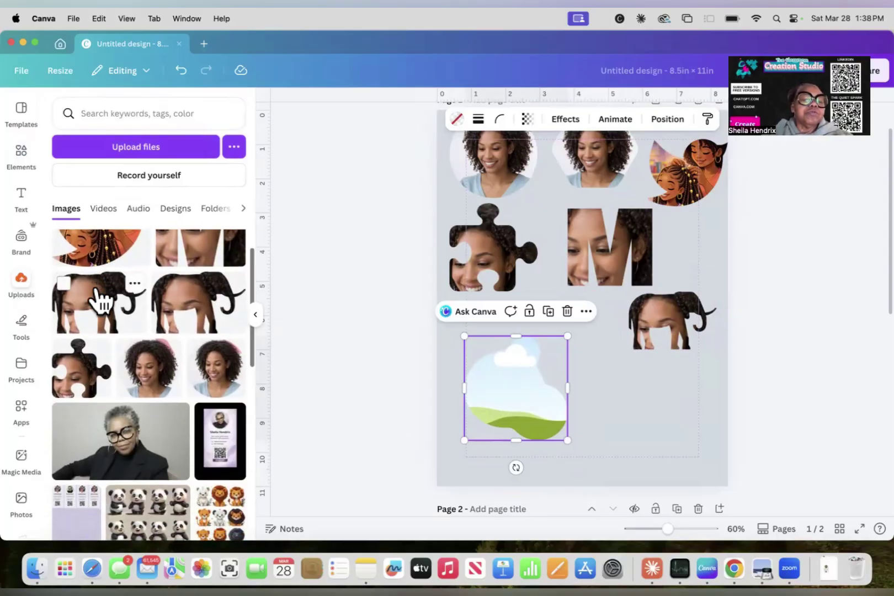
pyautogui.scroll(-3, 96, 292)
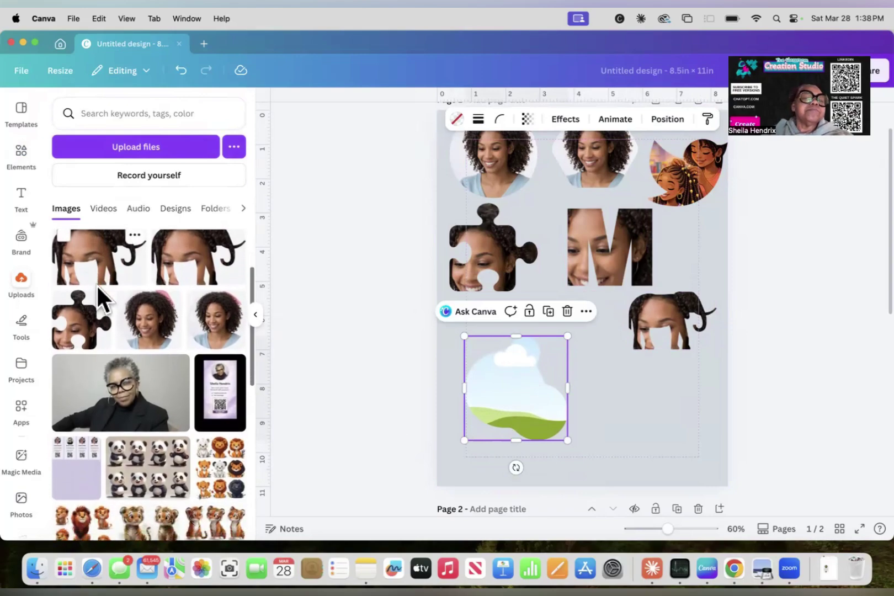
pyautogui.scroll(-1, 96, 285)
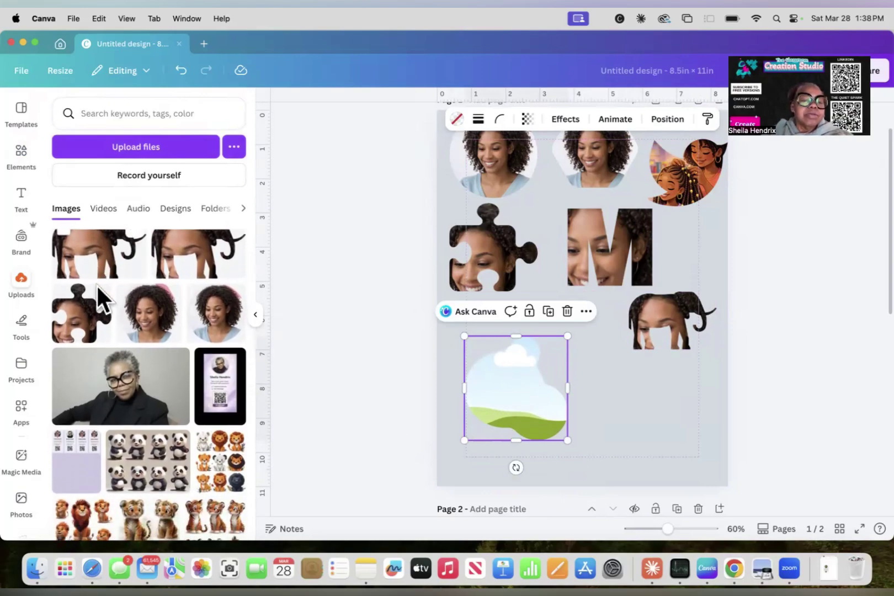
pyautogui.scroll(-5, 98, 286)
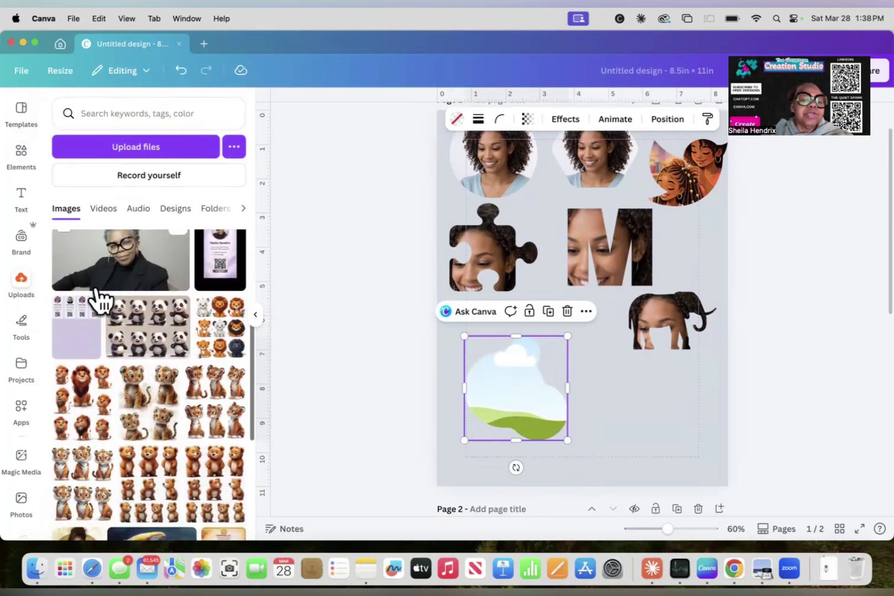
pyautogui.scroll(-6, 97, 301)
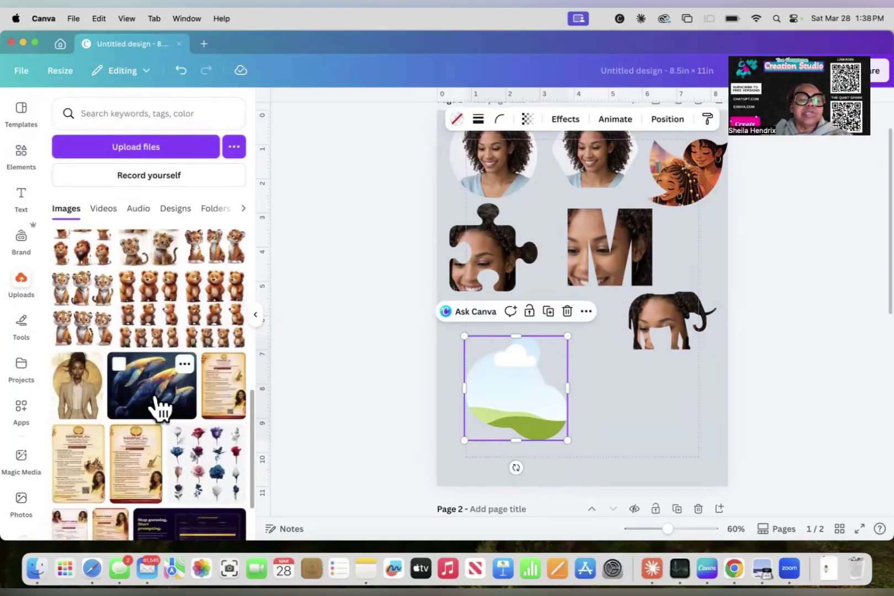
pyautogui.click(159, 408)
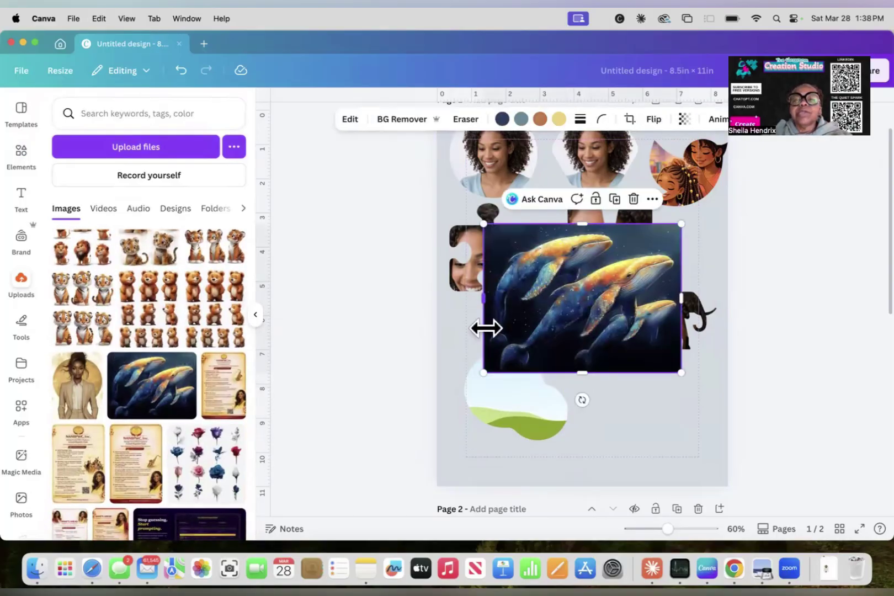
pyautogui.moveTo(558, 319); pyautogui.dragTo(507, 420)
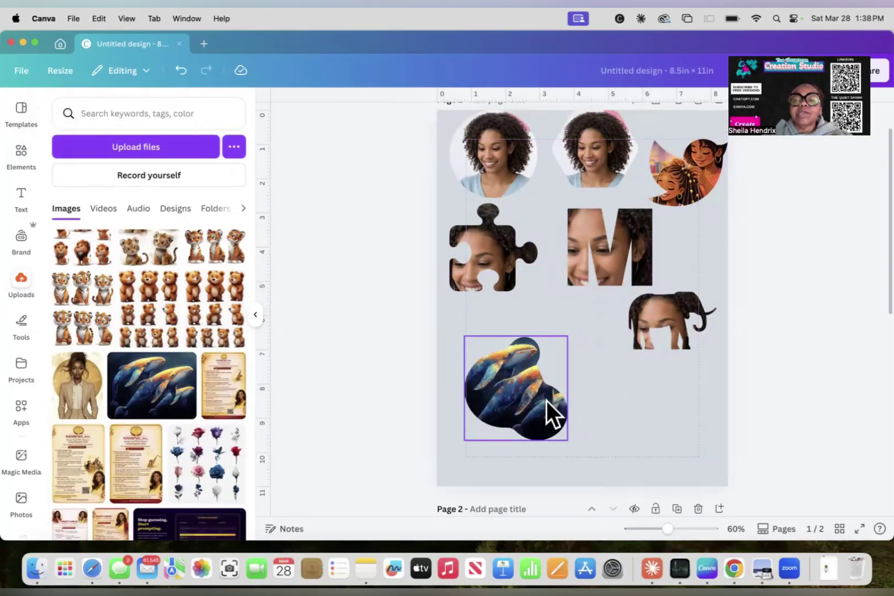
pyautogui.click(478, 448)
pyautogui.click(503, 380)
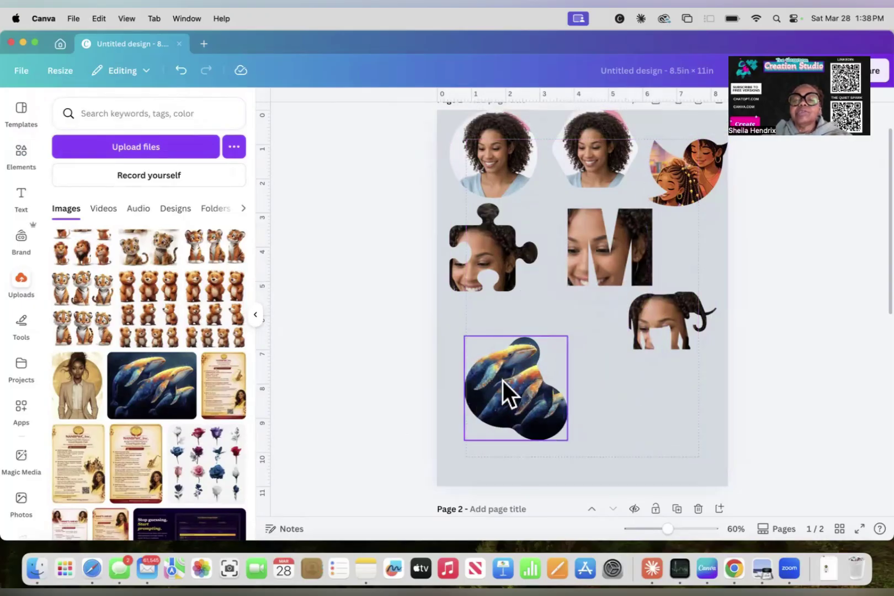
pyautogui.click(622, 439)
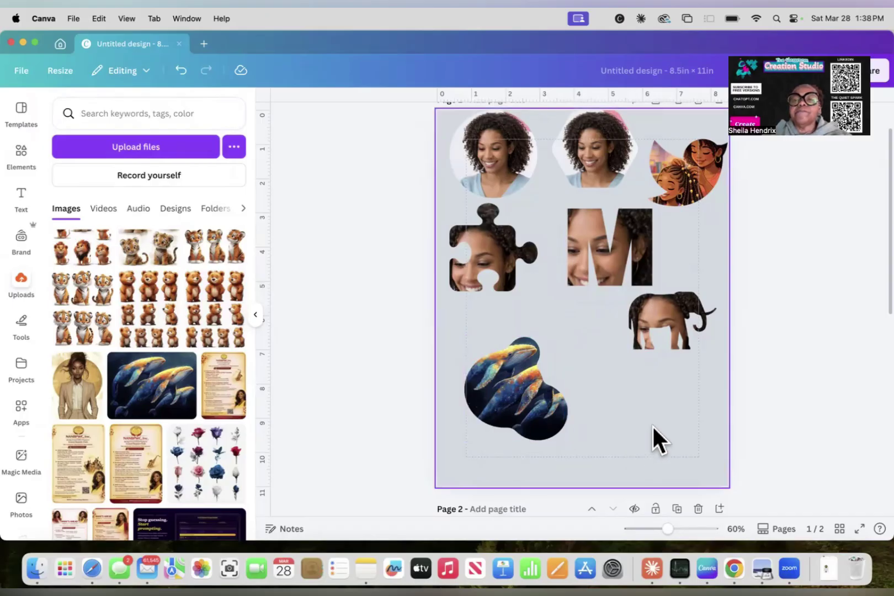
# - Add a blank third page after the page with the brand logos and QR code
pyautogui.scroll(2, 651, 425)
pyautogui.scroll(-2, 653, 426)
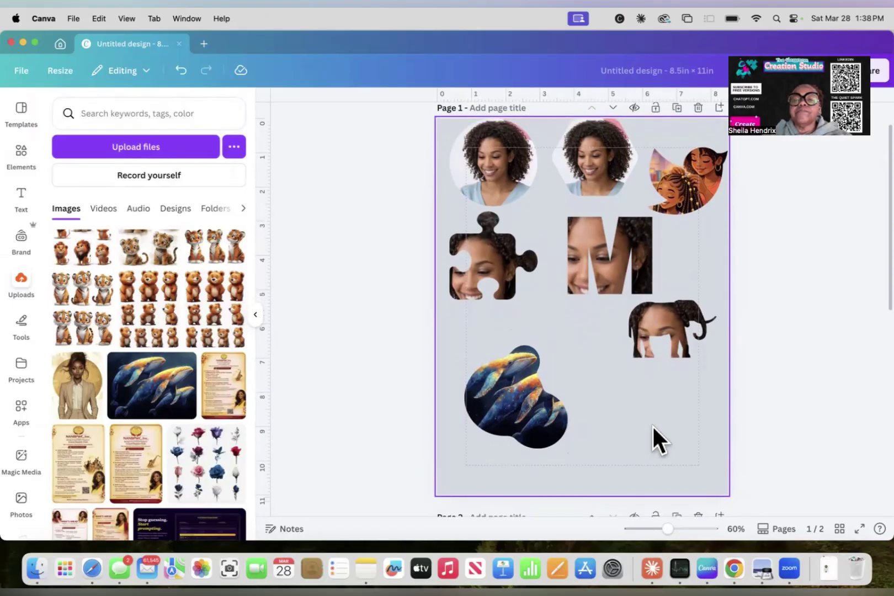
pyautogui.scroll(-1, 652, 425)
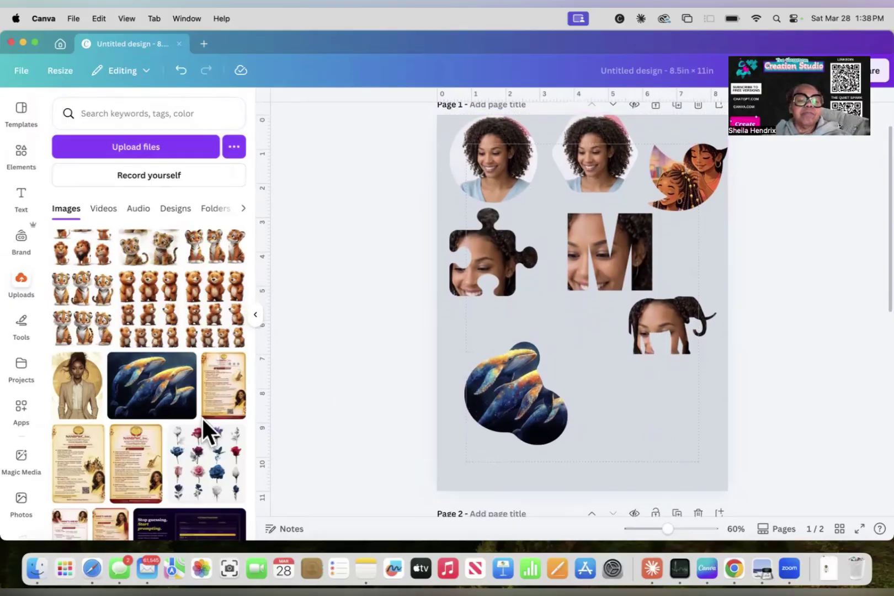
pyautogui.scroll(10, 175, 377)
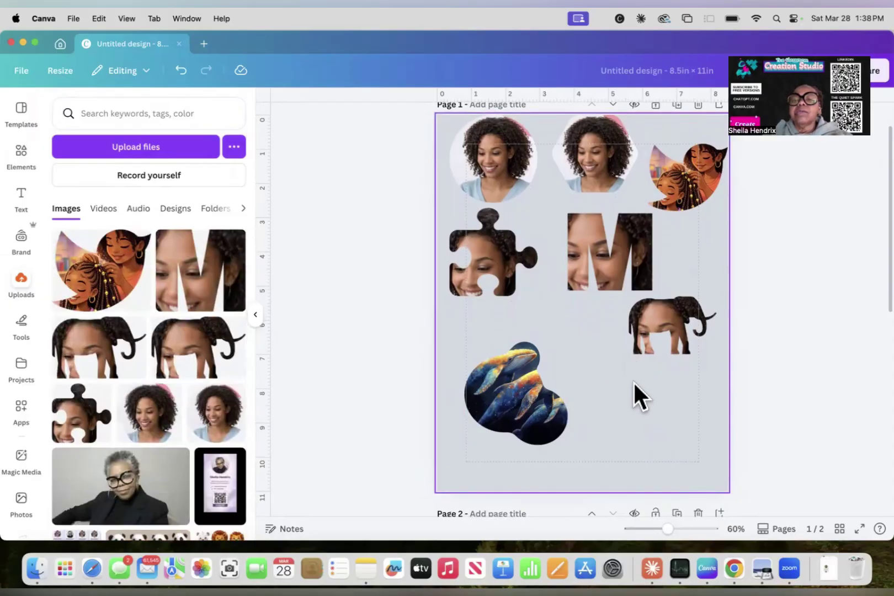
pyautogui.scroll(-3, 634, 383)
pyautogui.scroll(-12, 633, 381)
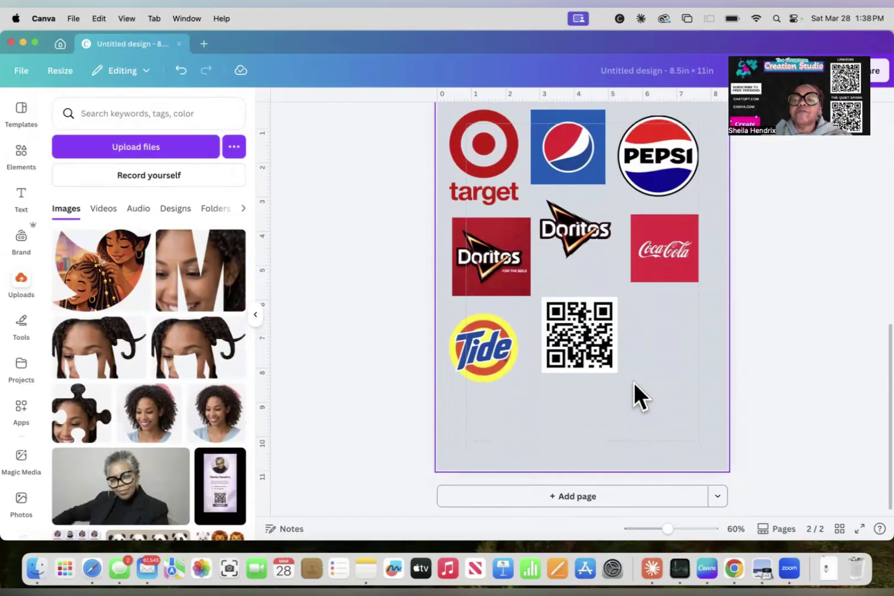
pyautogui.click(585, 497)
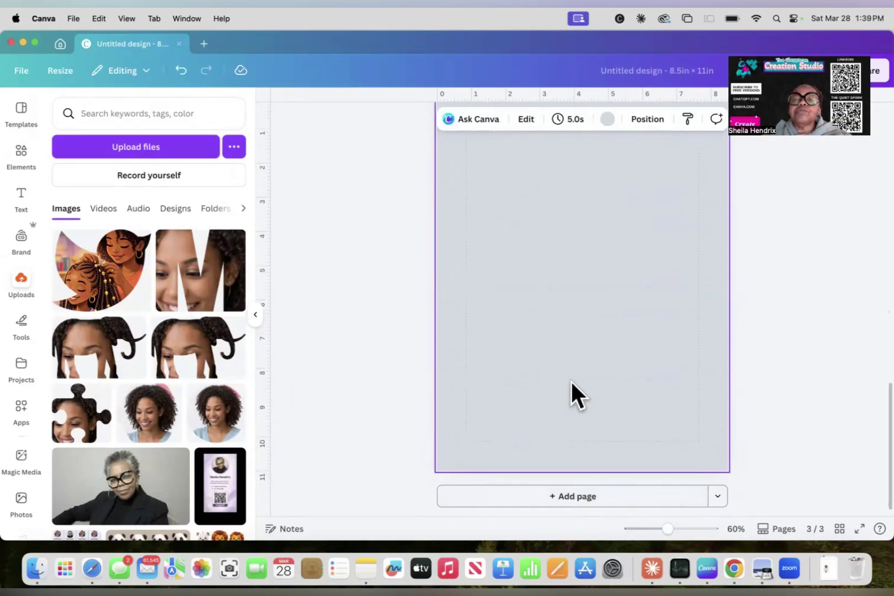
pyautogui.scroll(5, 571, 381)
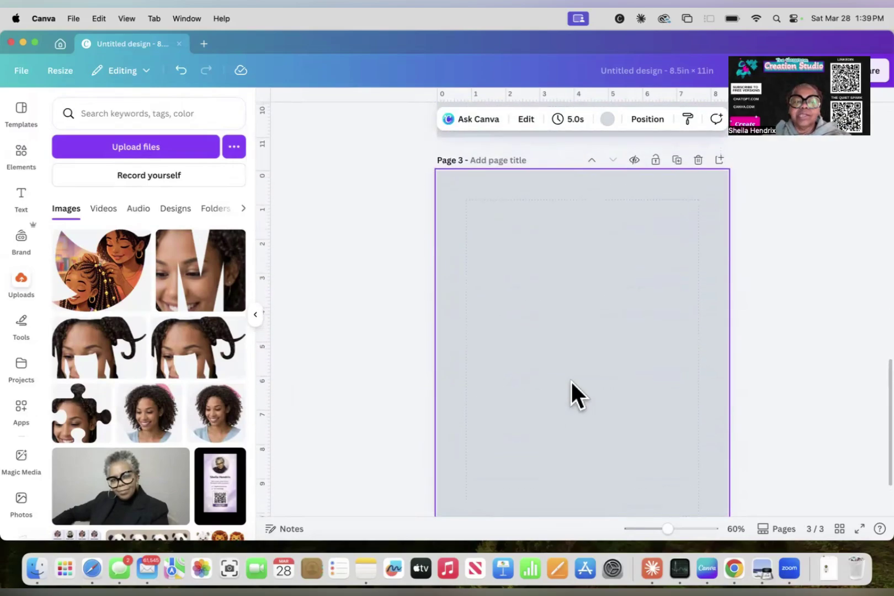
pyautogui.scroll(-1, 570, 380)
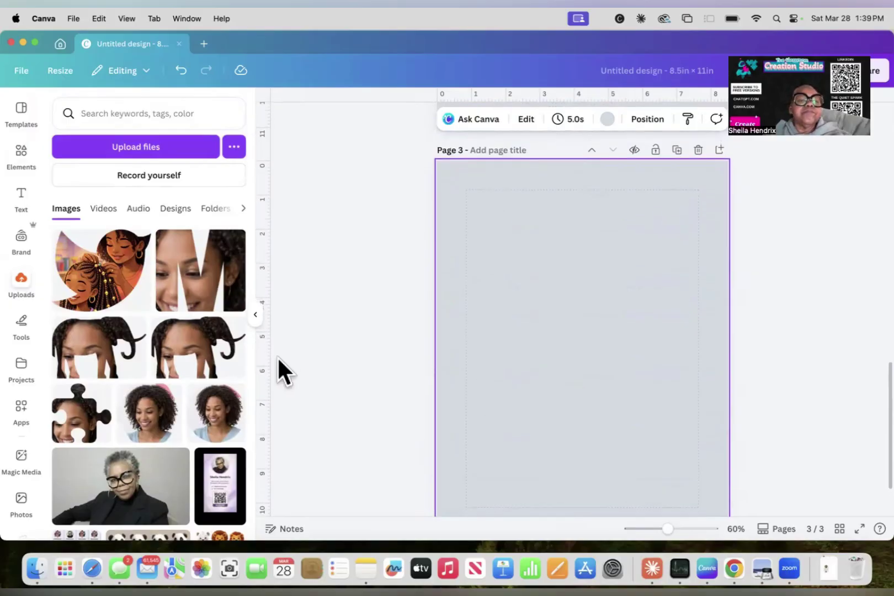
# - Look through the uploaded images for material to use on the blank third page
pyautogui.scroll(-15, 224, 370)
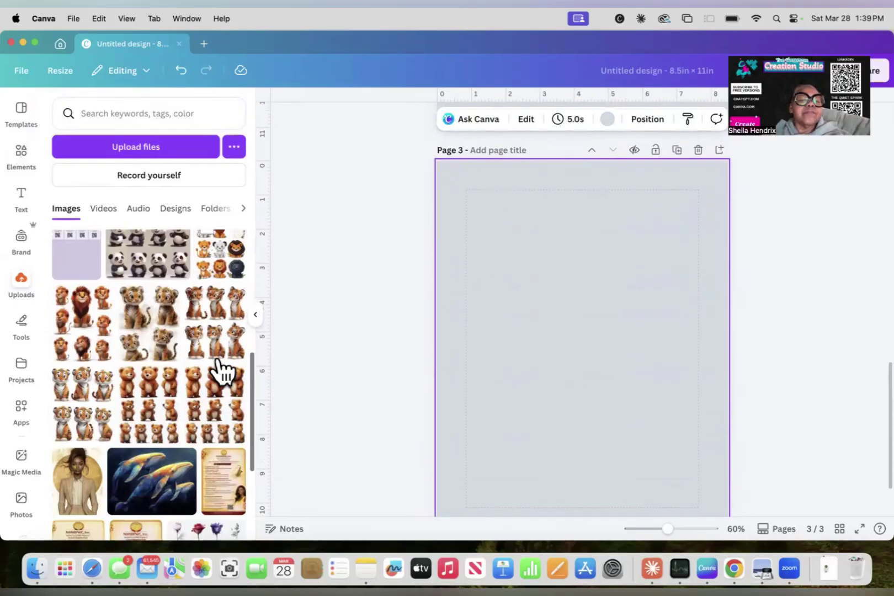
pyautogui.scroll(-10, 219, 364)
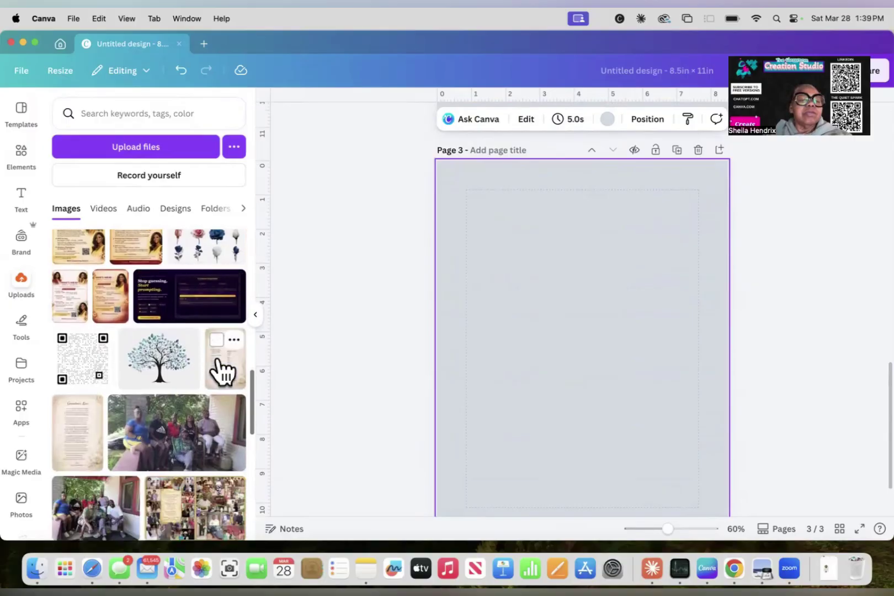
pyautogui.scroll(3, 223, 370)
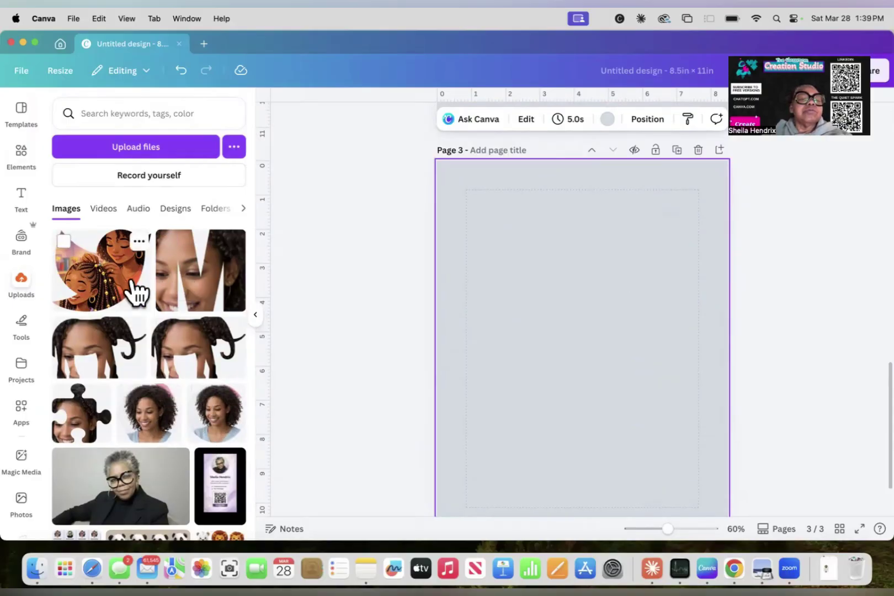
pyautogui.scroll(-1, 129, 287)
pyautogui.scroll(1, 130, 287)
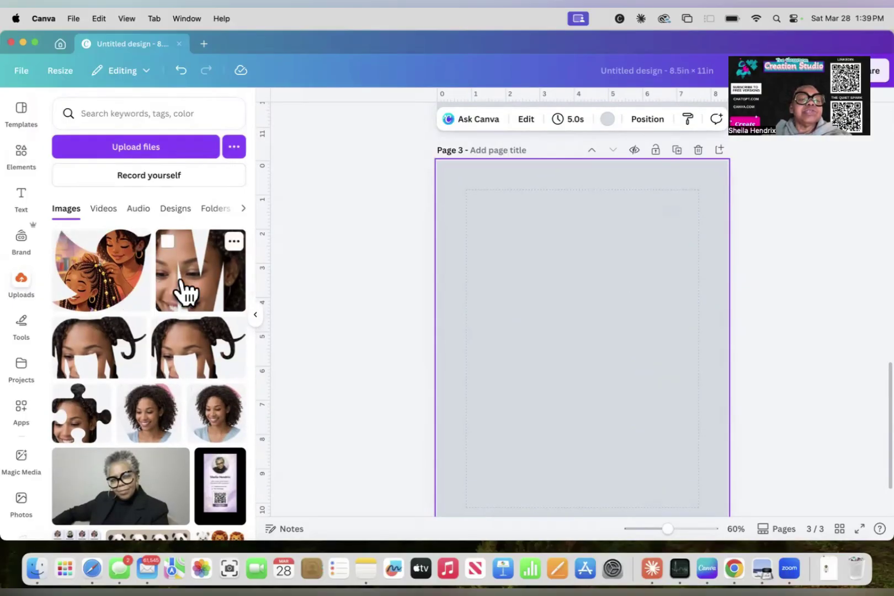
pyautogui.scroll(-3, 223, 353)
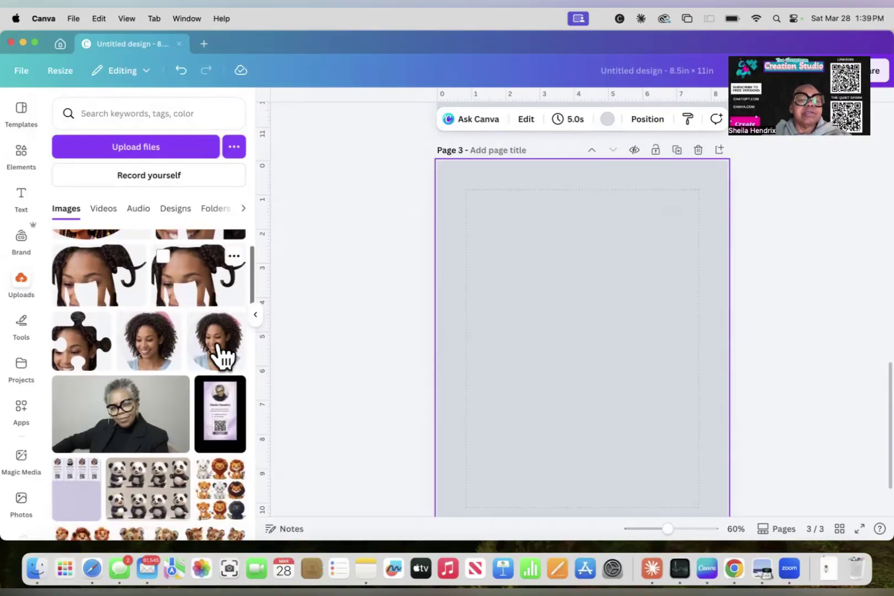
pyautogui.scroll(2, 223, 356)
pyautogui.scroll(1, 223, 356)
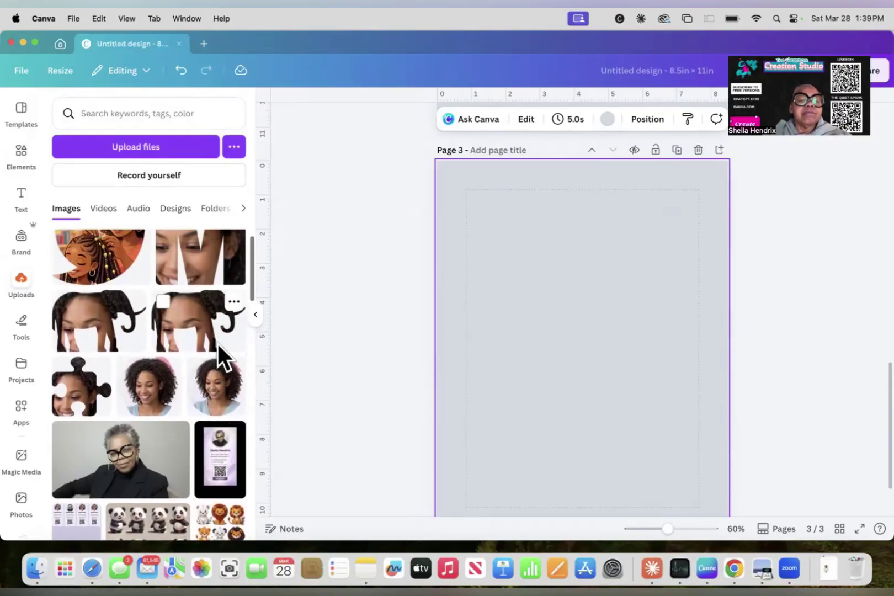
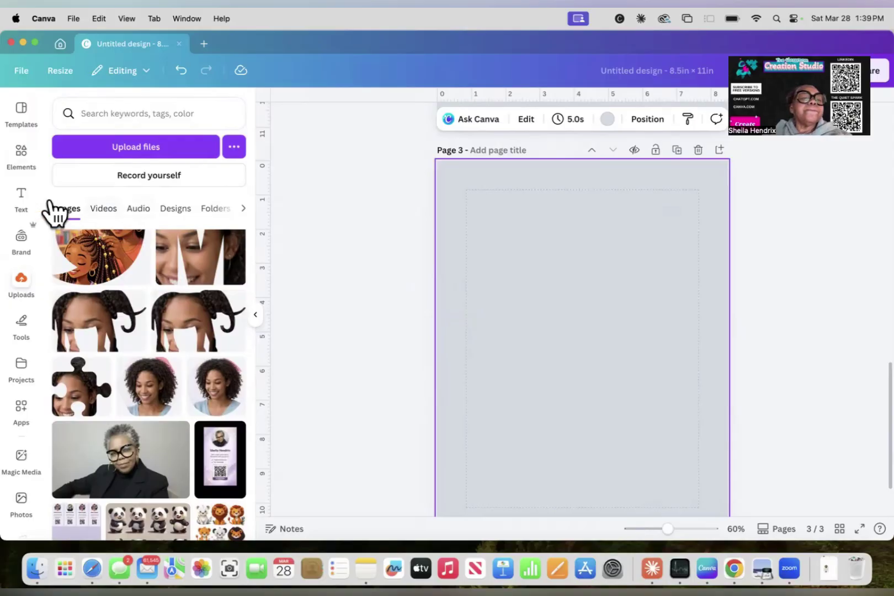
# - Search the design elements for "shapes" and remove the Frames filter from the results
pyautogui.click(25, 157)
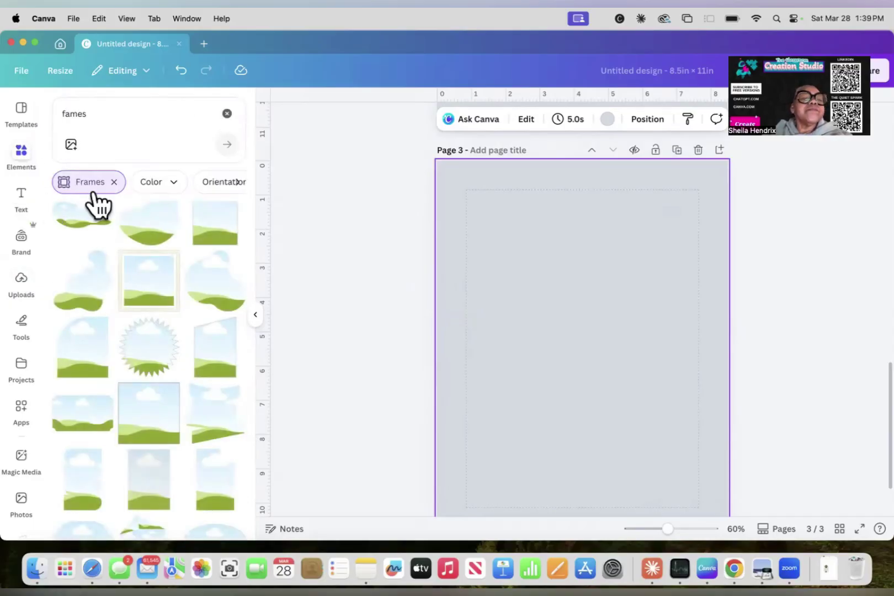
pyautogui.click(88, 116)
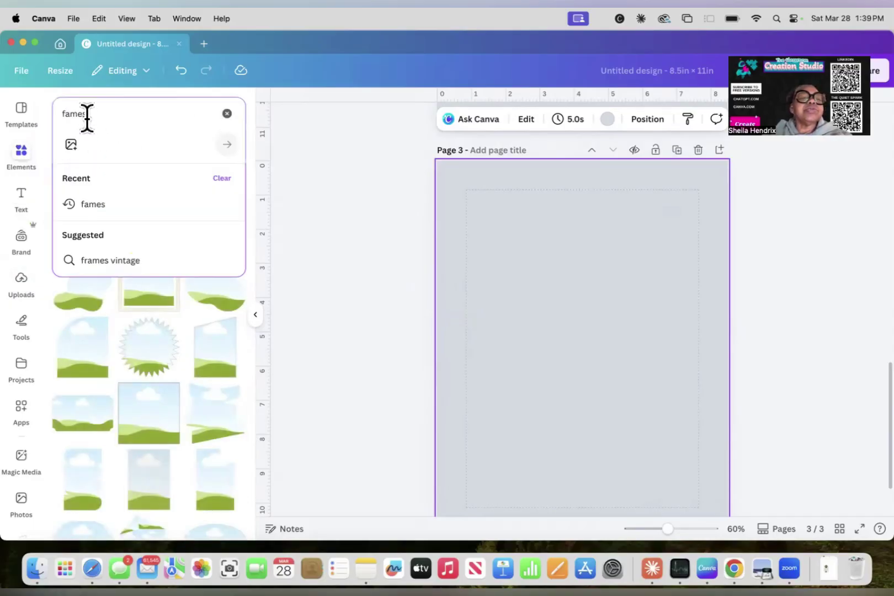
pyautogui.moveTo(98, 116); pyautogui.dragTo(60, 112)
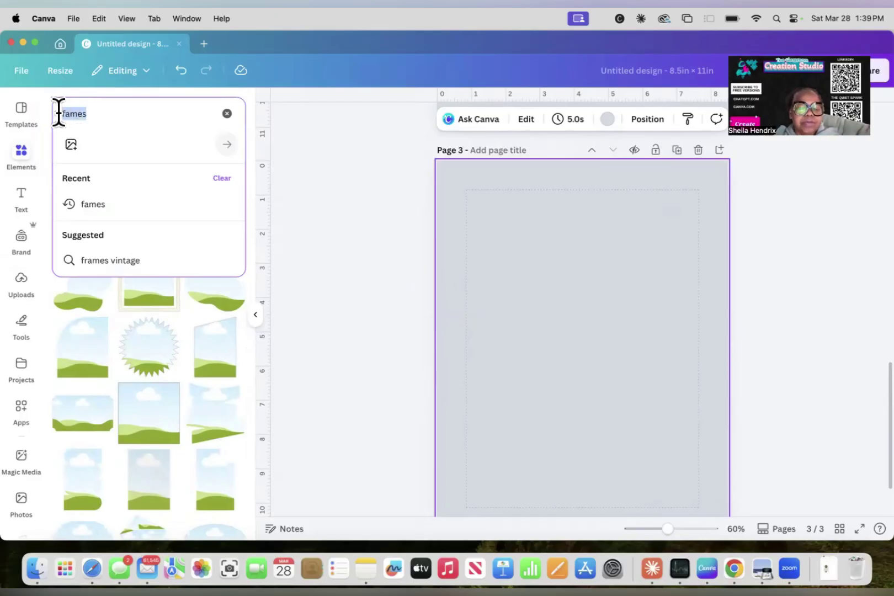
pyautogui.write('shapes')
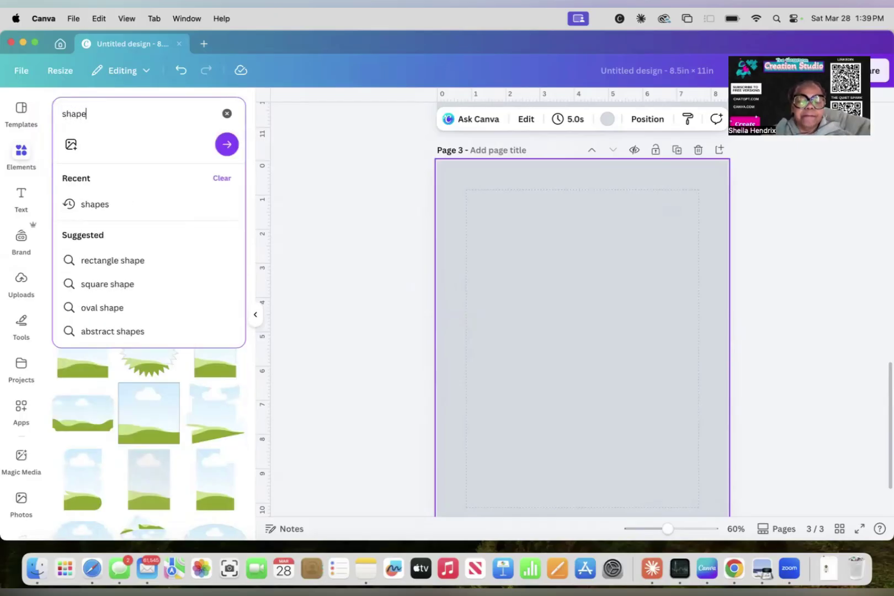
pyautogui.click(104, 205)
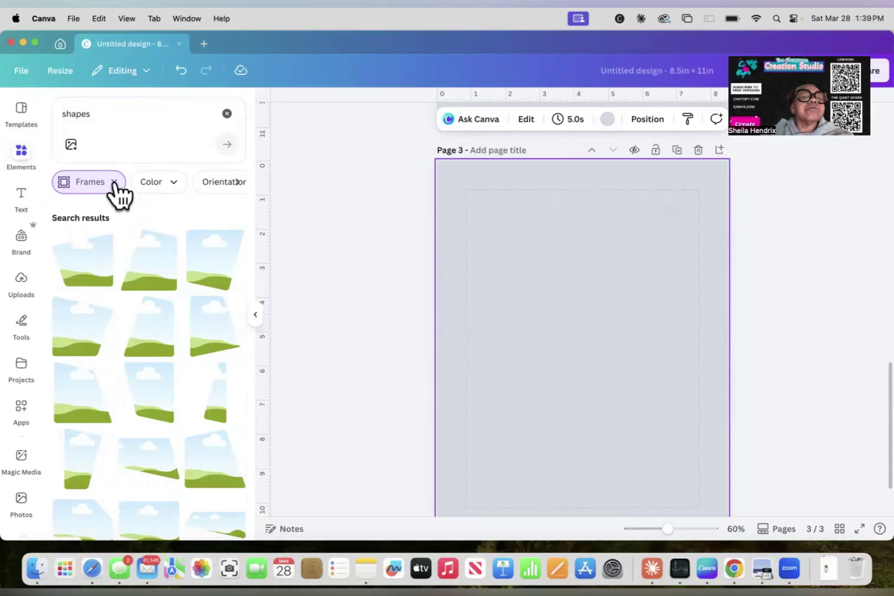
pyautogui.click(114, 182)
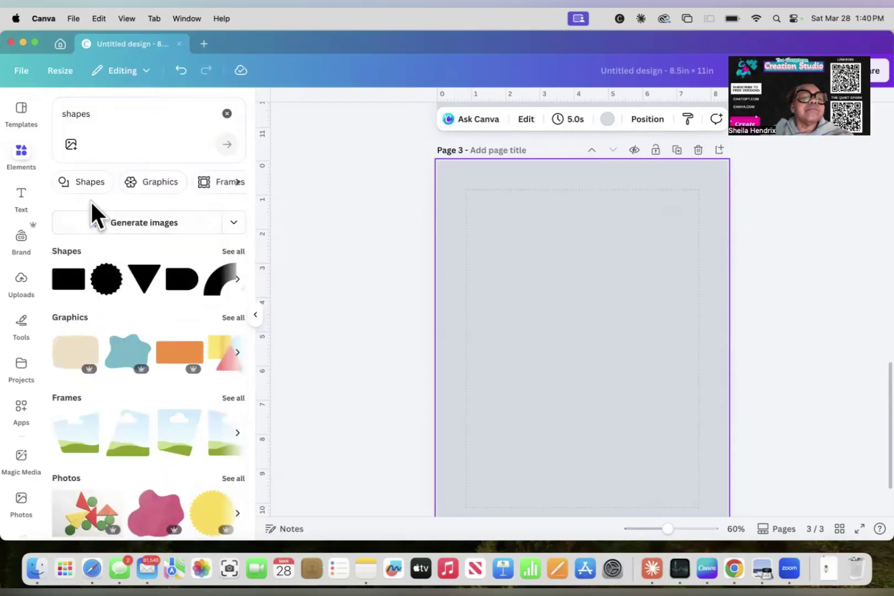
# - Add a solid rectangle shape to page three and enlarge it to about 2.66 by 1.91 inches
pyautogui.click(63, 282)
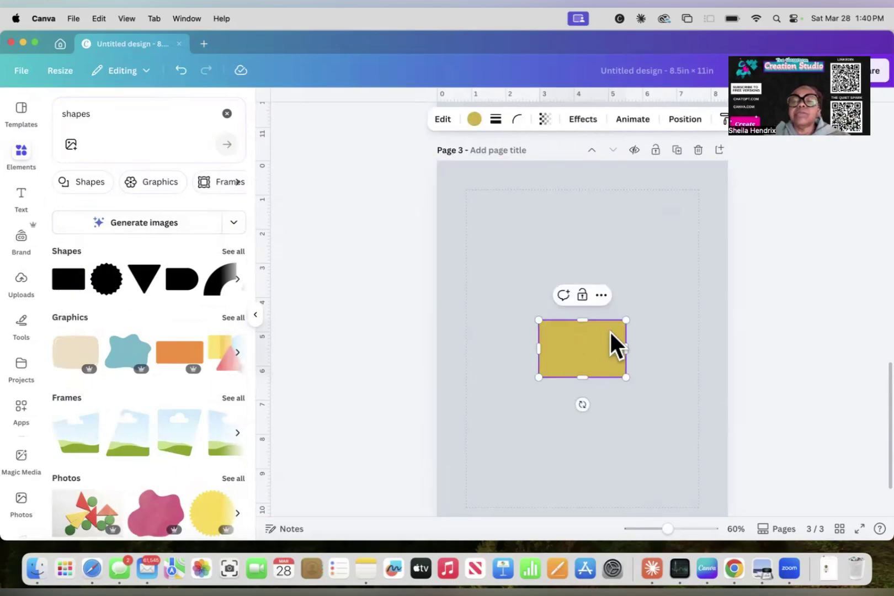
pyautogui.moveTo(625, 322); pyautogui.dragTo(630, 301)
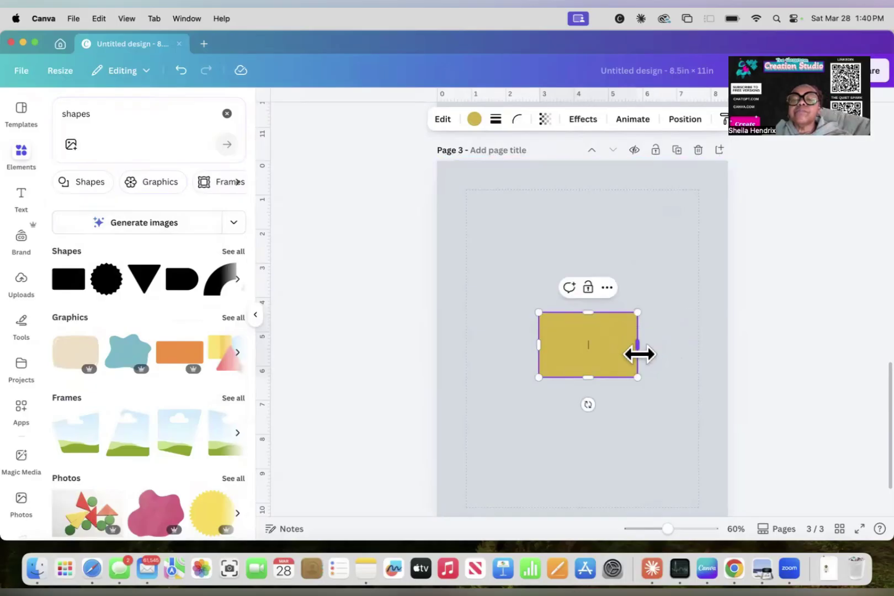
pyautogui.moveTo(638, 350); pyautogui.dragTo(629, 350)
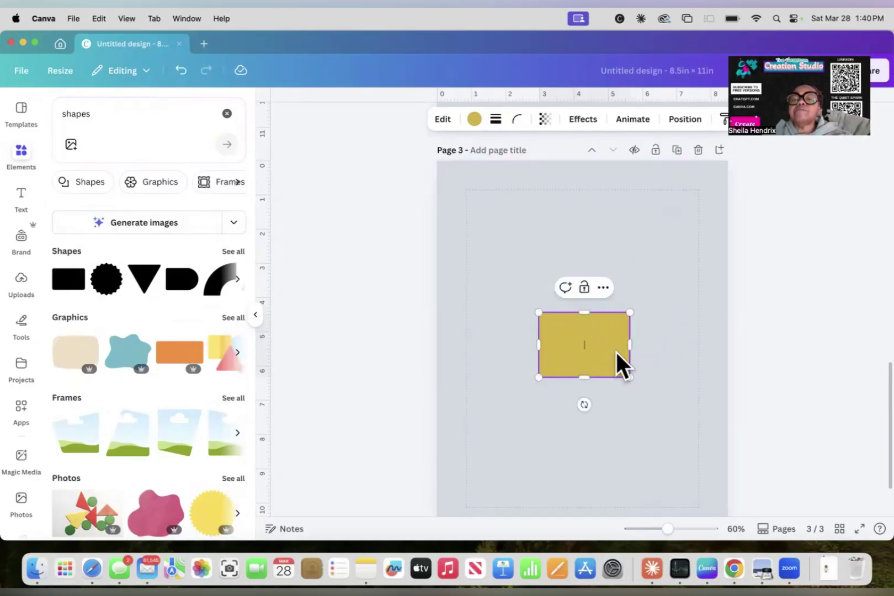
# - Set the gold rectangle's width to 3 in
pyautogui.click(684, 120)
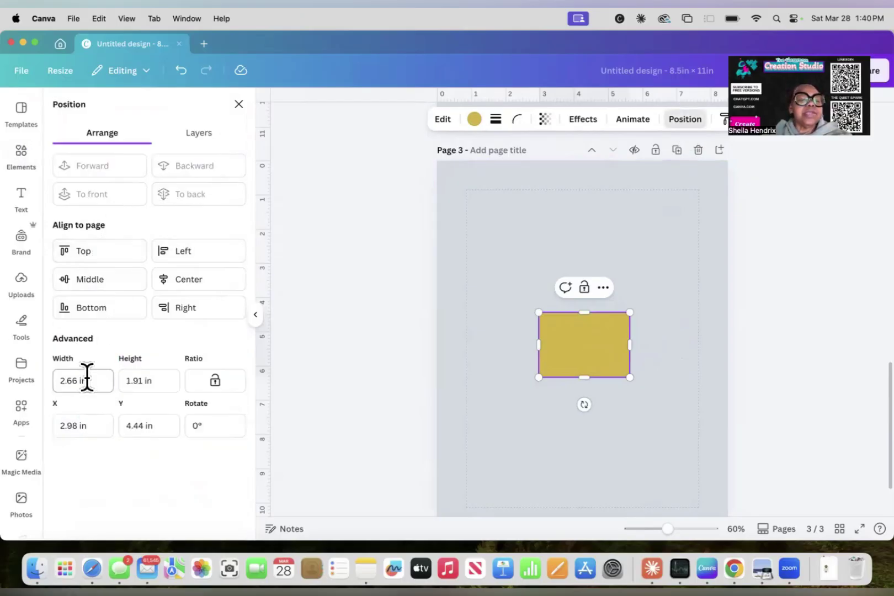
pyautogui.moveTo(92, 381); pyautogui.dragTo(52, 379)
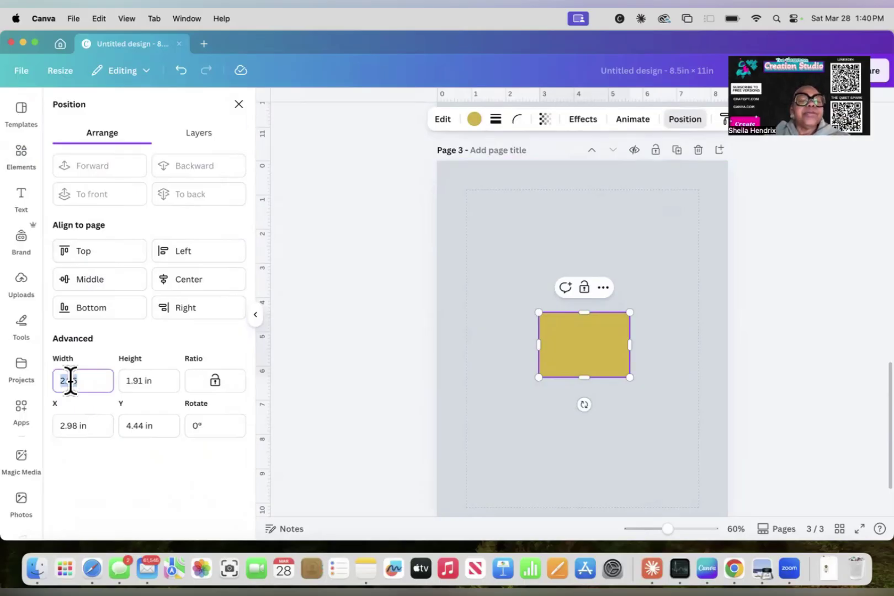
pyautogui.write('3')
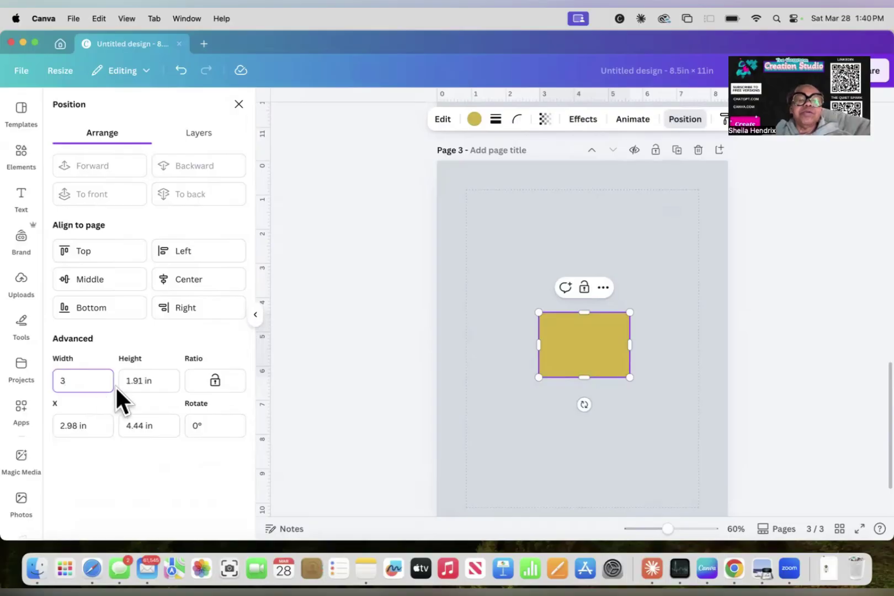
pyautogui.click(155, 383)
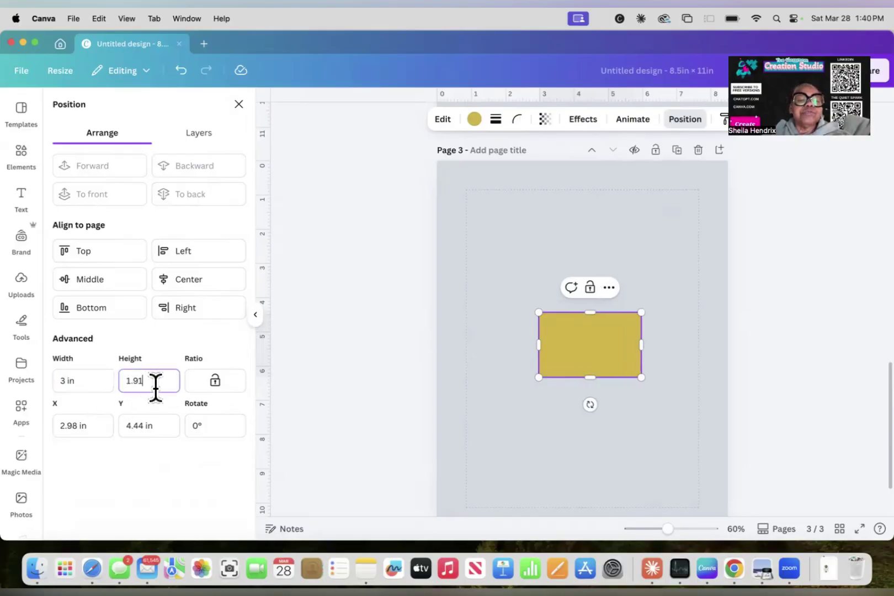
pyautogui.moveTo(154, 381); pyautogui.dragTo(122, 381)
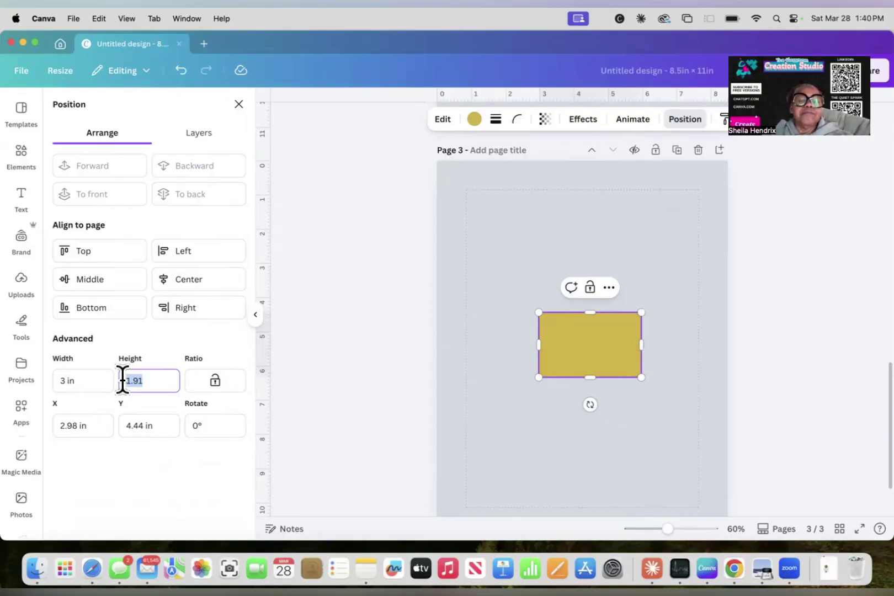
# - Set the gold rectangle's width to 2 in and its height to 3.5 in
pyautogui.click(83, 381)
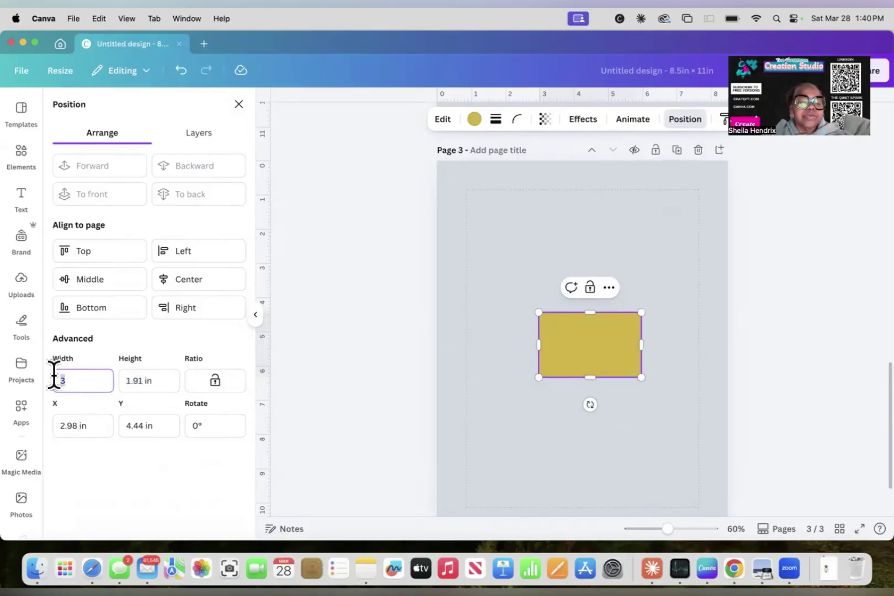
pyautogui.write('2')
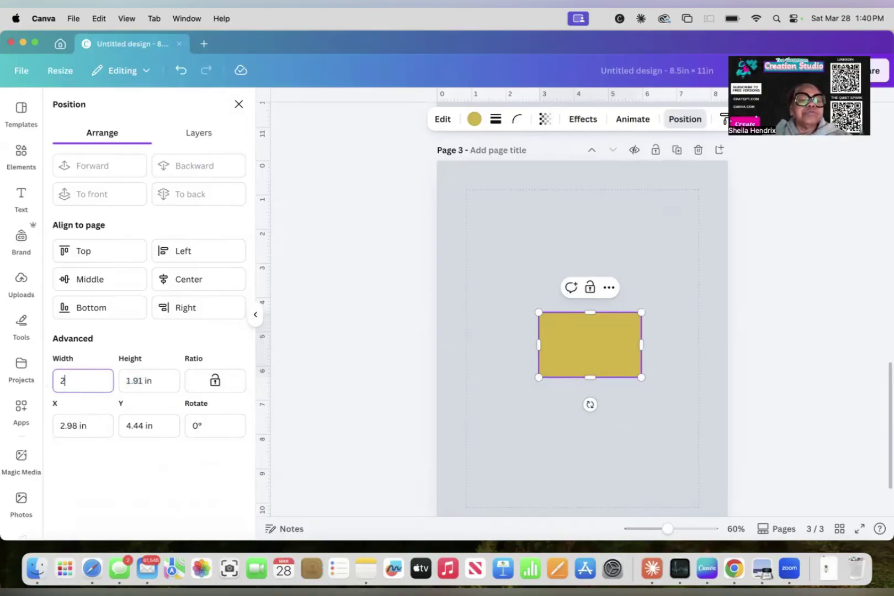
pyautogui.click(141, 381)
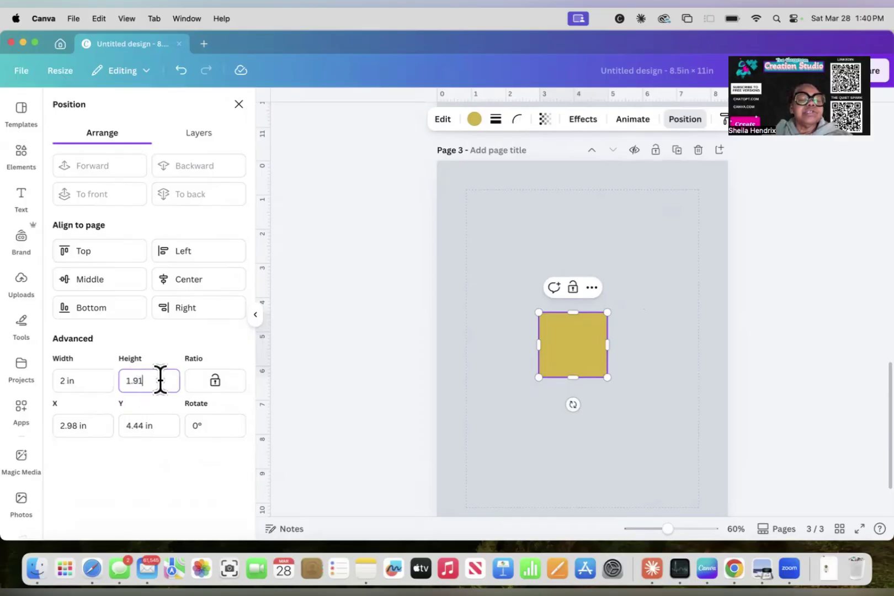
pyautogui.moveTo(160, 380); pyautogui.dragTo(120, 381)
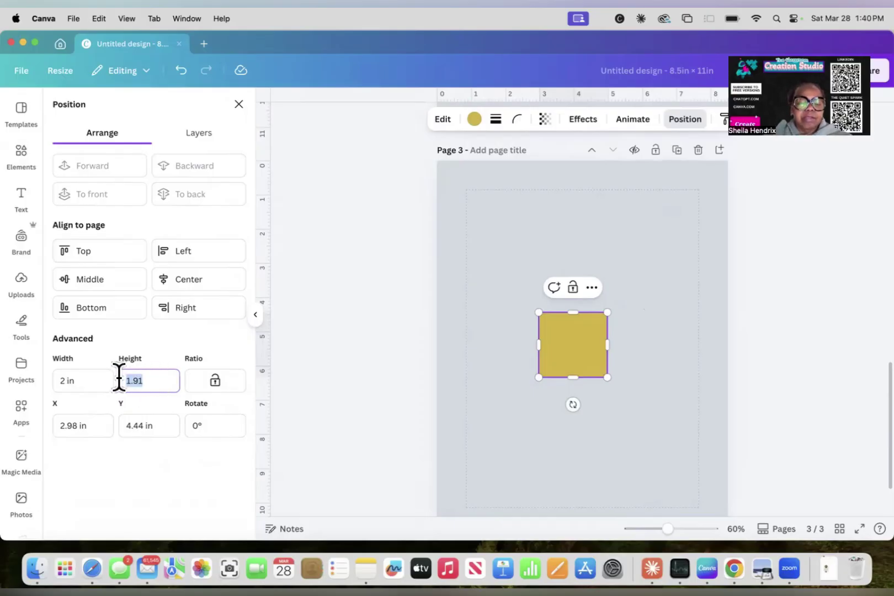
pyautogui.write('3.5')
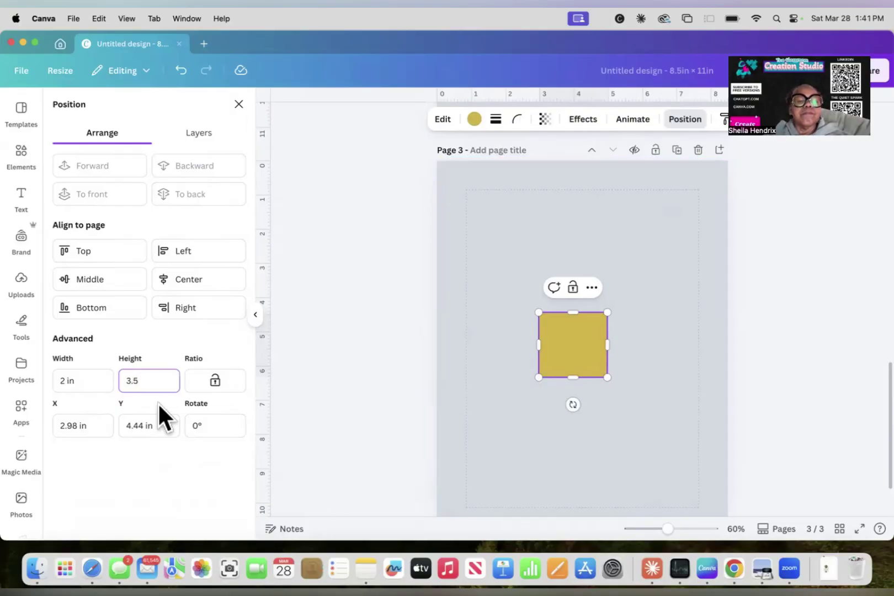
pyautogui.press('Return')
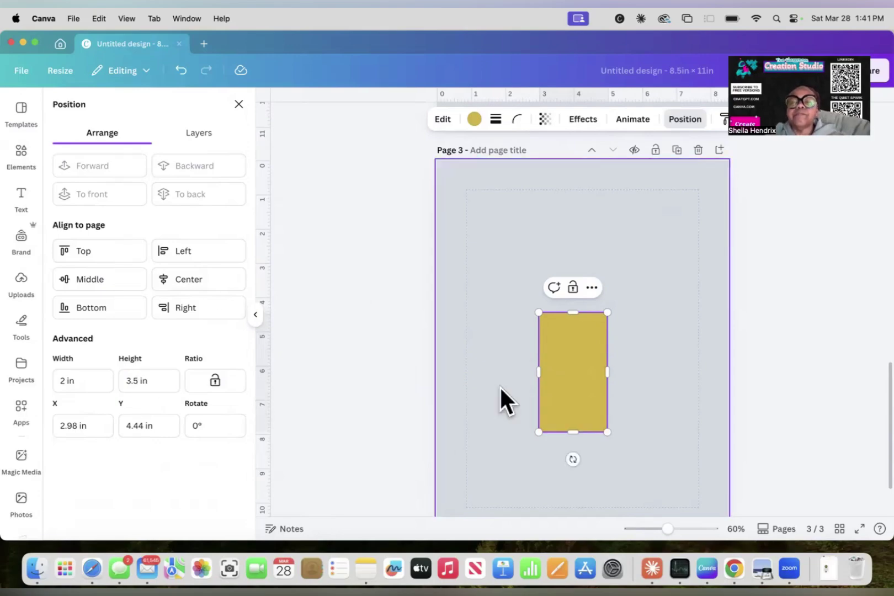
# - Examine the rectangle at 116% zoom and review the logo page and the photo cutouts on page one
pyautogui.scroll(-1, 625, 384)
pyautogui.scroll(-3, 623, 382)
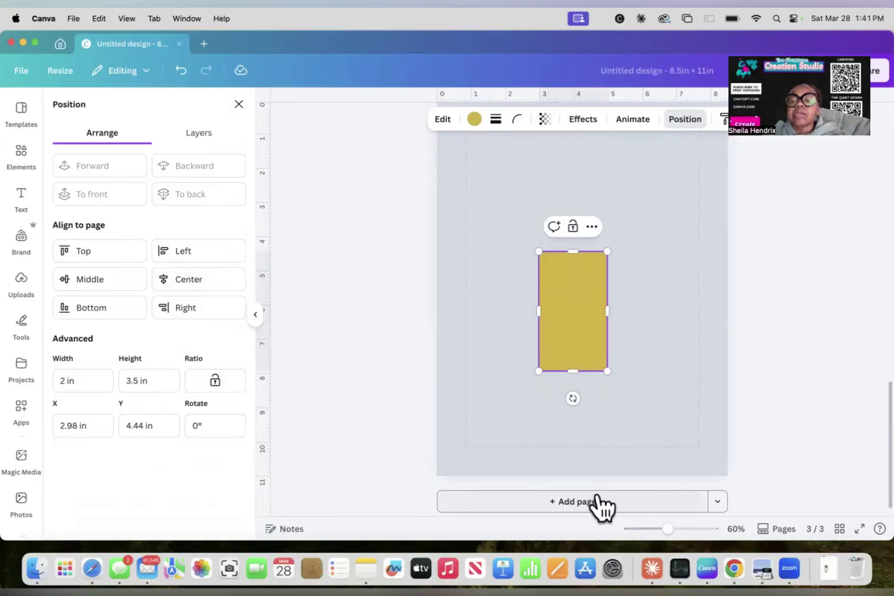
pyautogui.moveTo(667, 528); pyautogui.dragTo(683, 529)
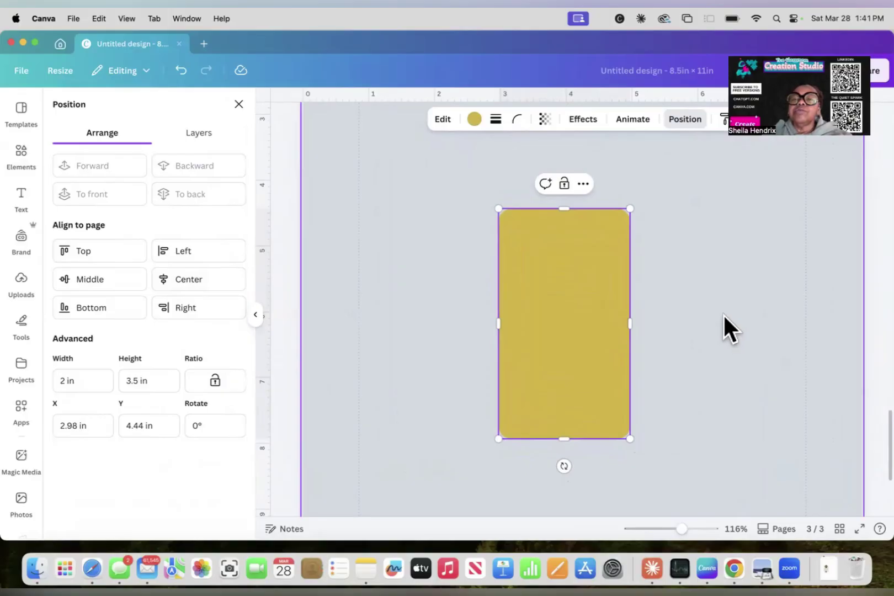
pyautogui.scroll(5, 724, 314)
pyautogui.scroll(20, 724, 328)
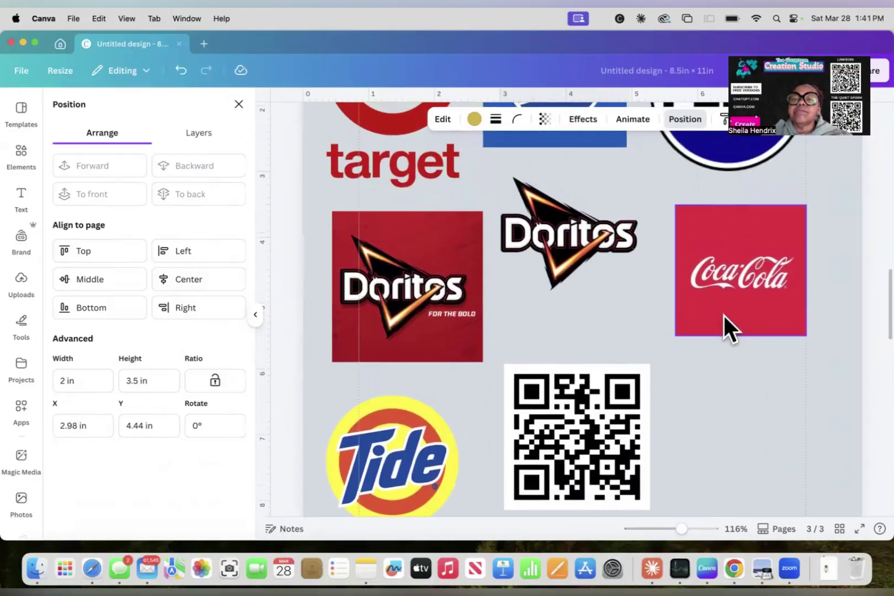
pyautogui.scroll(10, 723, 313)
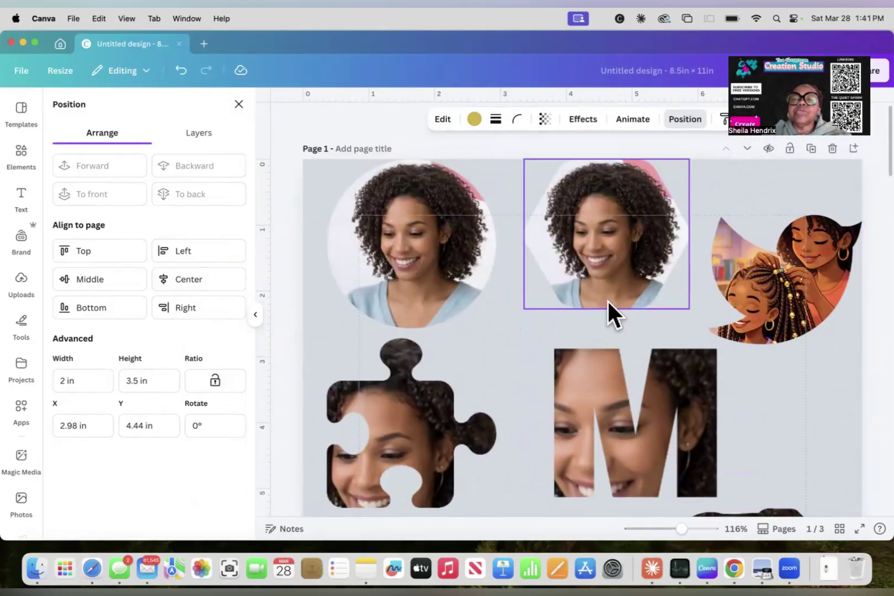
# - Copy the circular portrait photo on page 1
pyautogui.rightClick(438, 256)
pyautogui.click(471, 219)
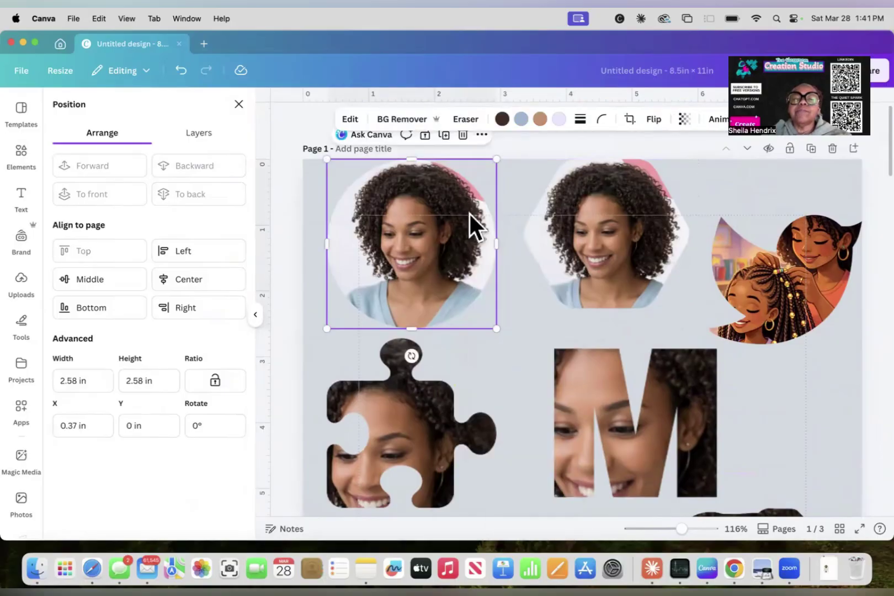
# - Delete the gold rounded rectangle on page 3
pyautogui.scroll(-20, 473, 293)
pyautogui.scroll(-10, 473, 290)
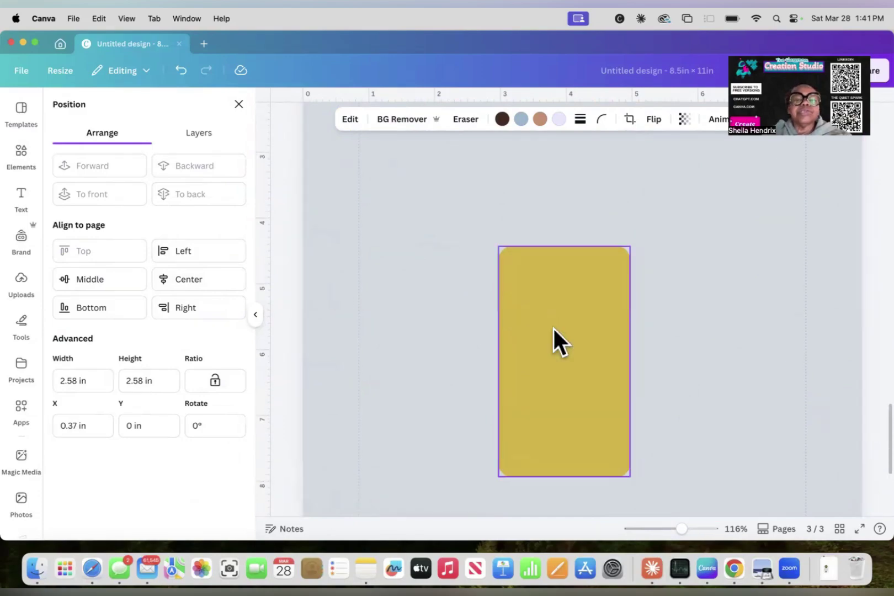
pyautogui.click(559, 332)
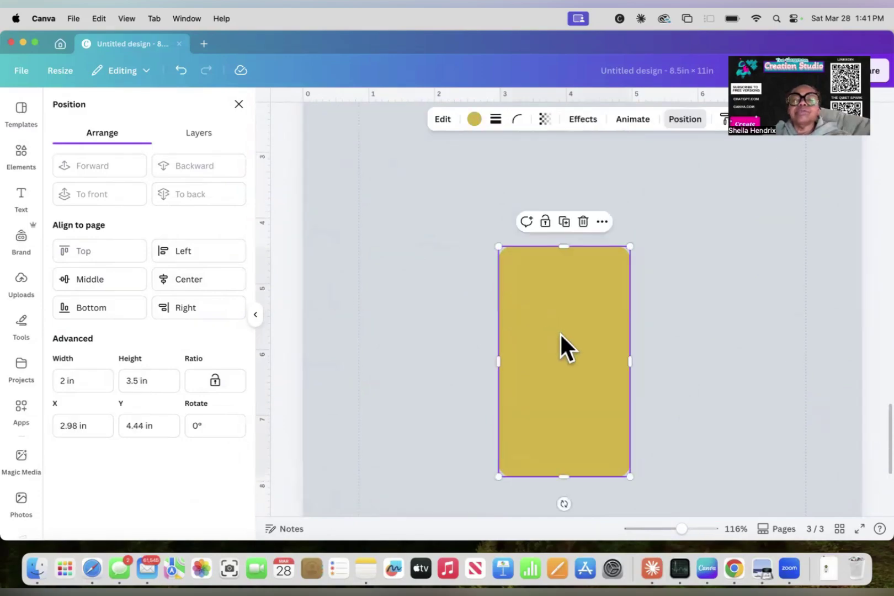
pyautogui.click(583, 221)
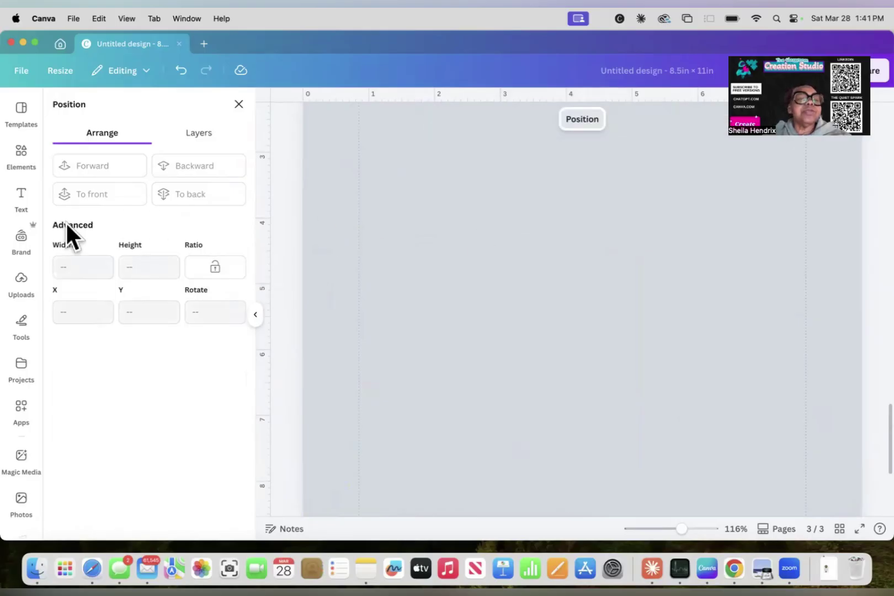
# - Search the elements for "square" and add the plain square shape to page 3
pyautogui.click(21, 154)
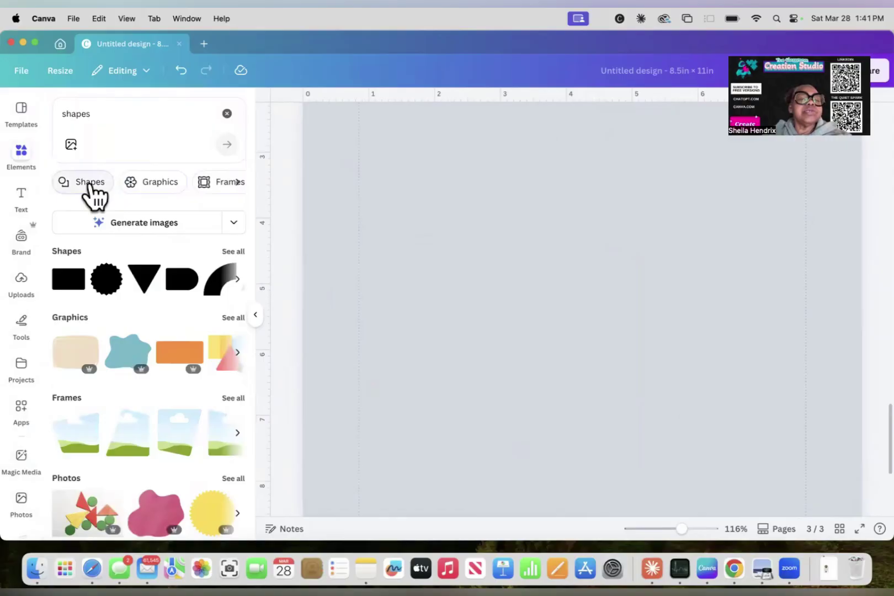
pyautogui.doubleClick(100, 116)
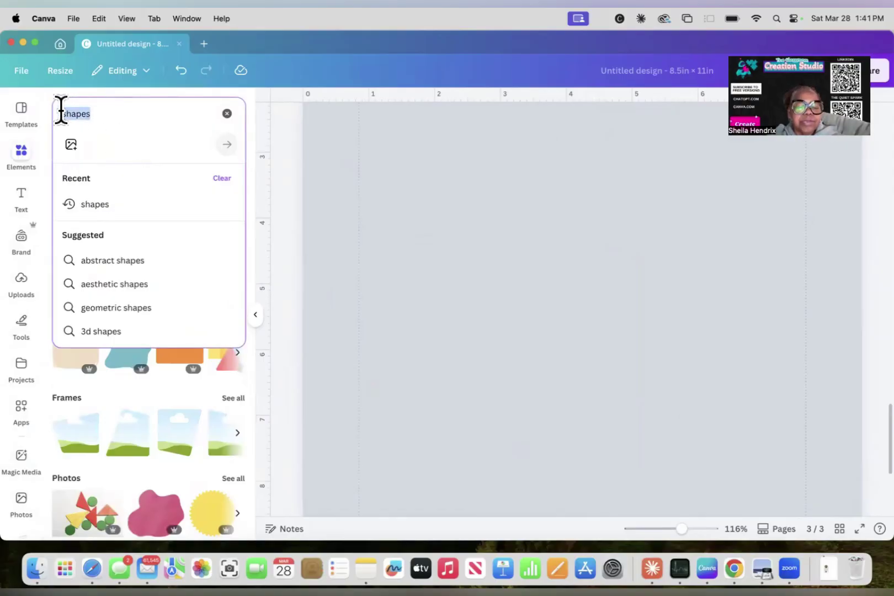
pyautogui.write('squa')
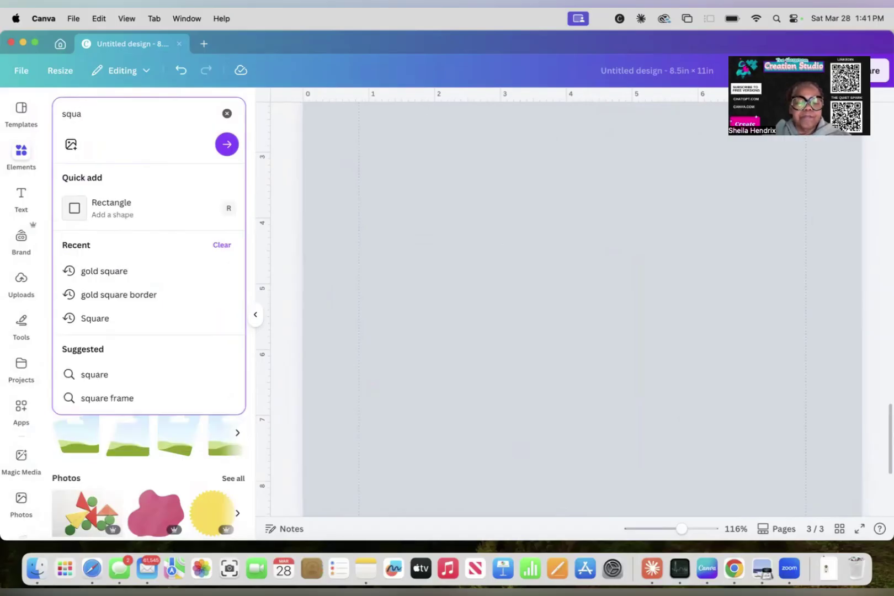
pyautogui.write('re')
pyautogui.press('Return')
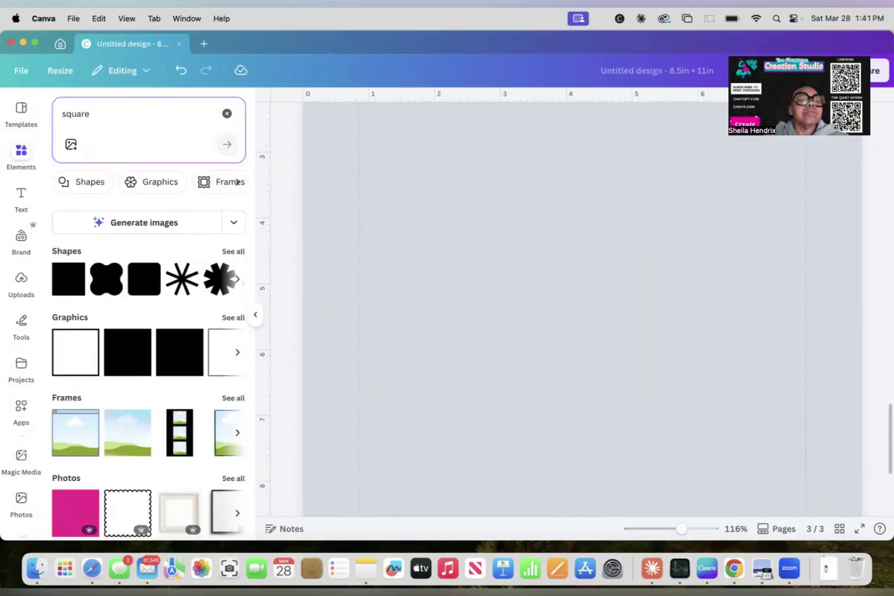
pyautogui.click(70, 286)
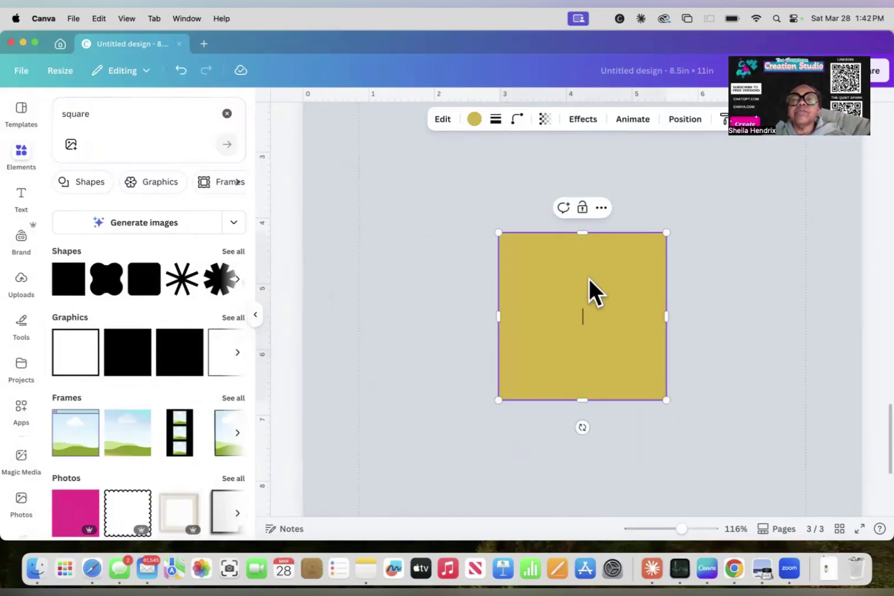
# - Set the new square's width to 2 in and its height to 3.5 in
pyautogui.click(685, 121)
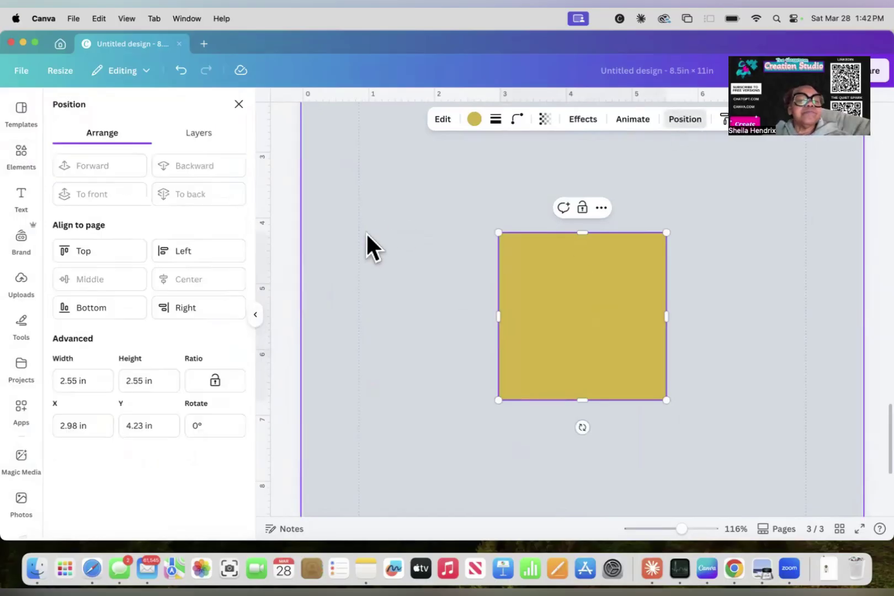
pyautogui.click(72, 380)
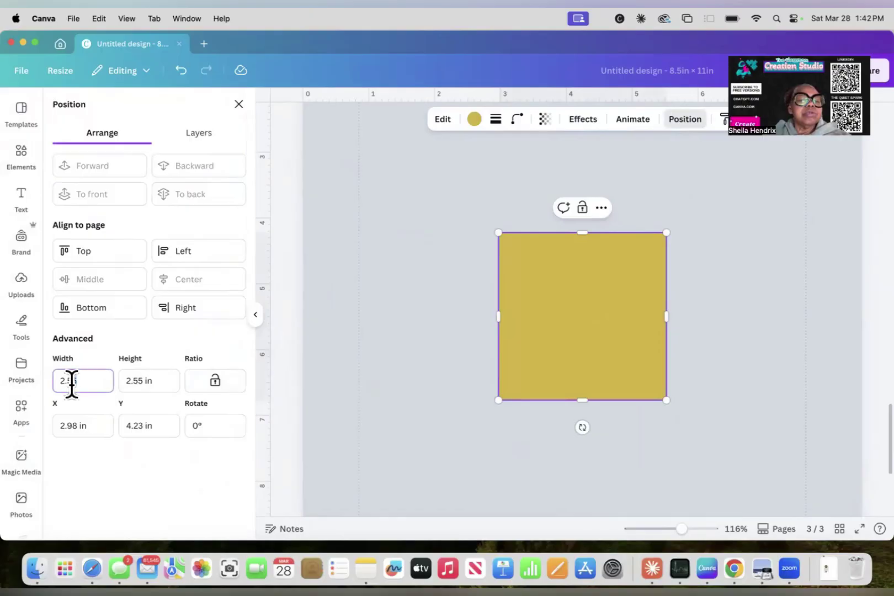
pyautogui.write('2')
pyautogui.click(147, 379)
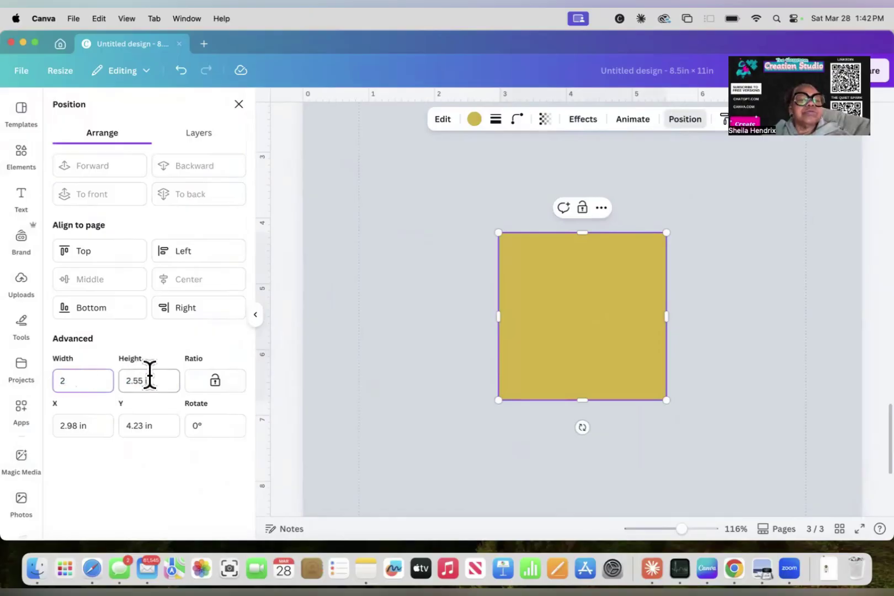
pyautogui.moveTo(145, 380); pyautogui.dragTo(122, 381)
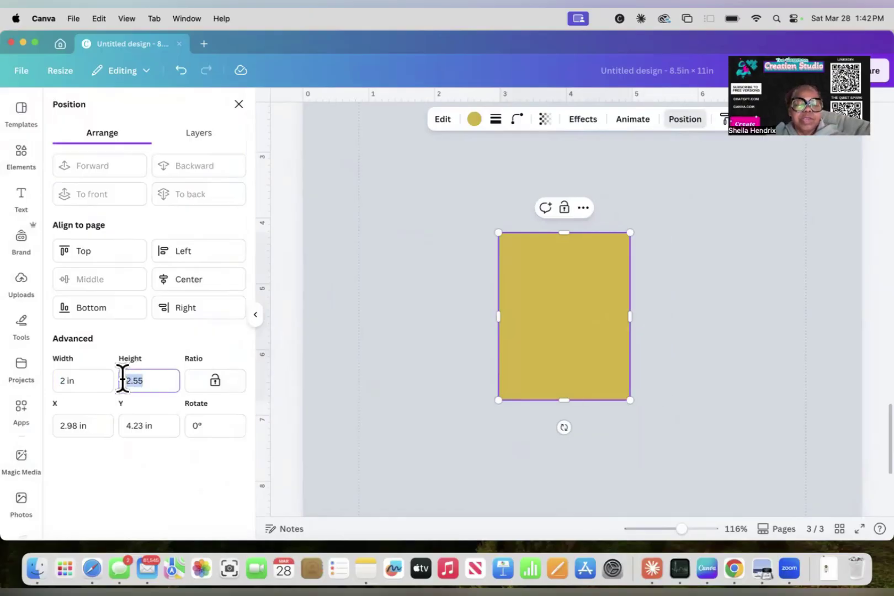
pyautogui.write('3')
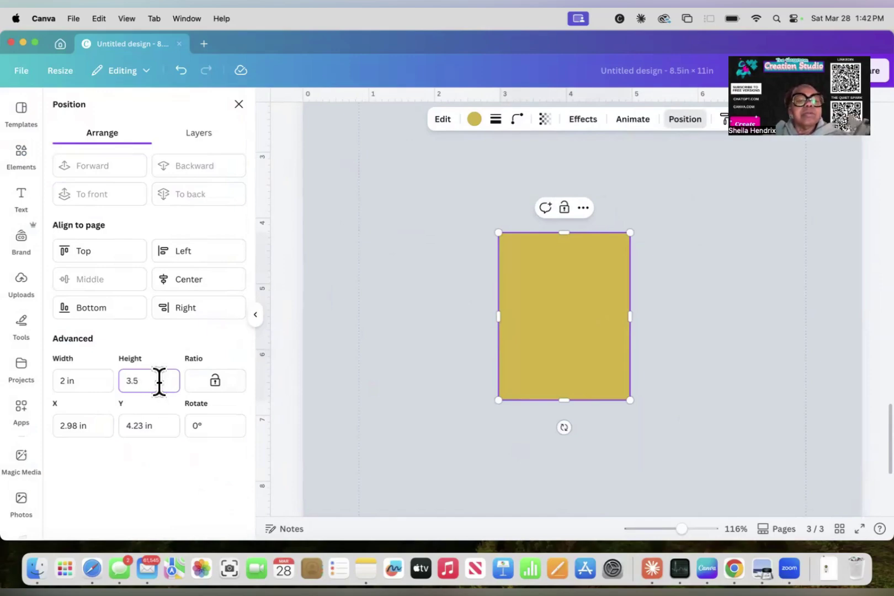
pyautogui.press('Return')
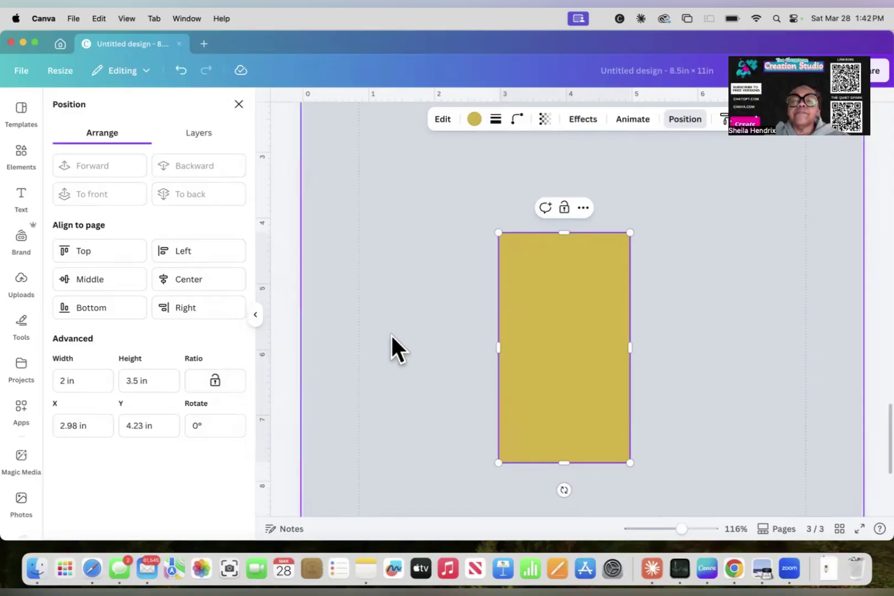
# - Change the rectangle's fill to white from the Mafia brand palette
pyautogui.click(474, 120)
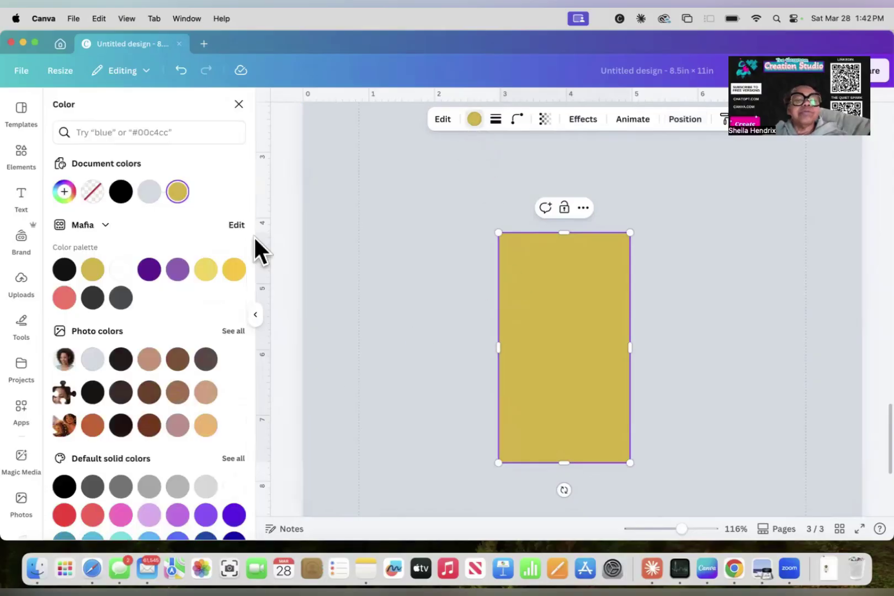
pyautogui.click(119, 272)
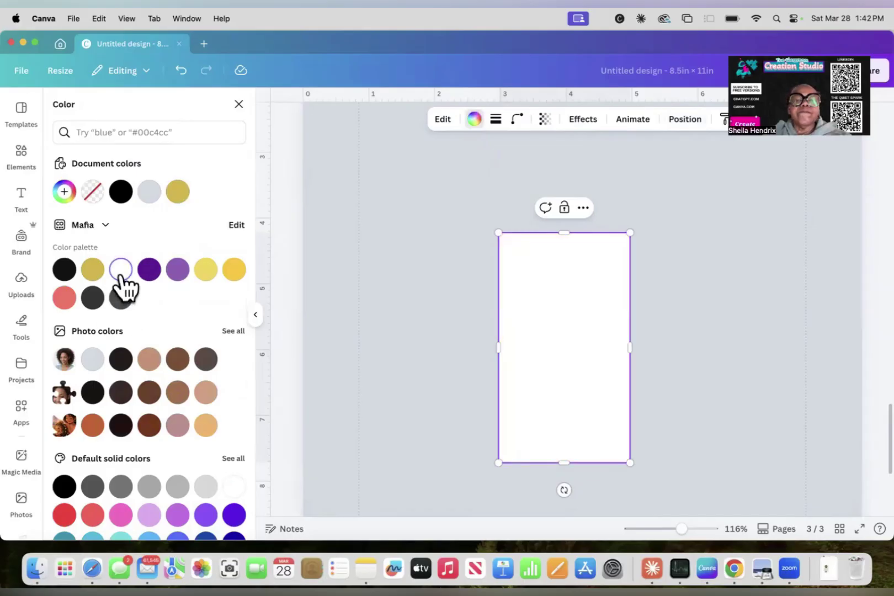
pyautogui.click(413, 312)
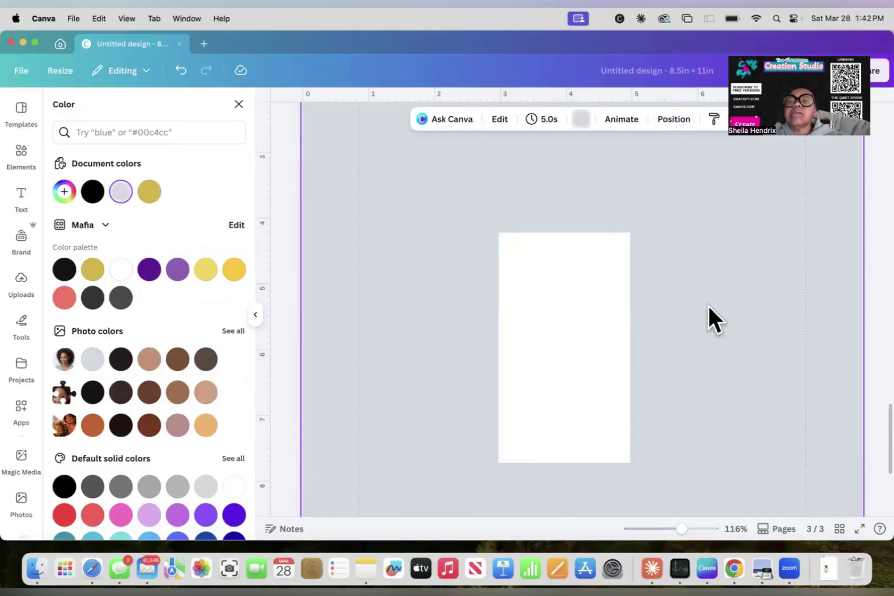
# - Paste the copied circular portrait onto page 3
pyautogui.rightClick(561, 256)
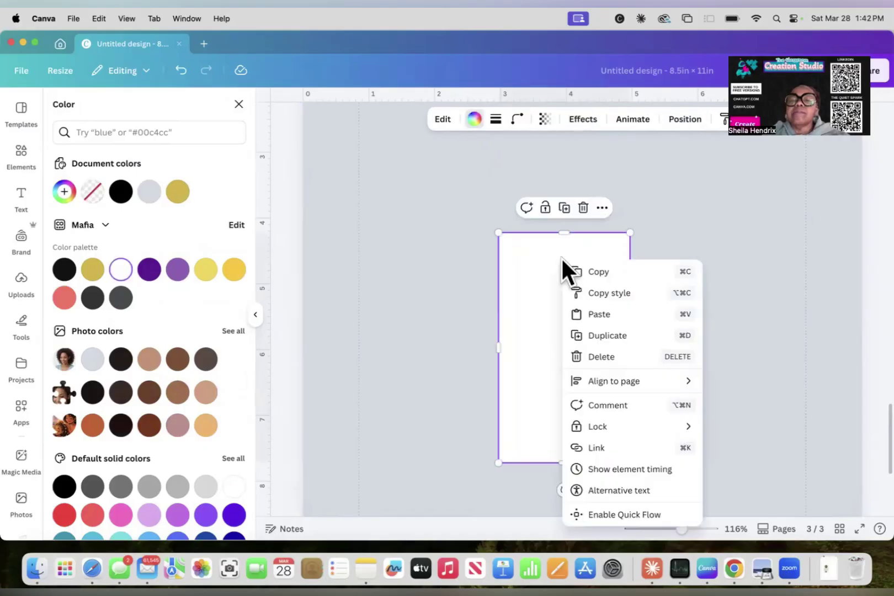
pyautogui.click(611, 314)
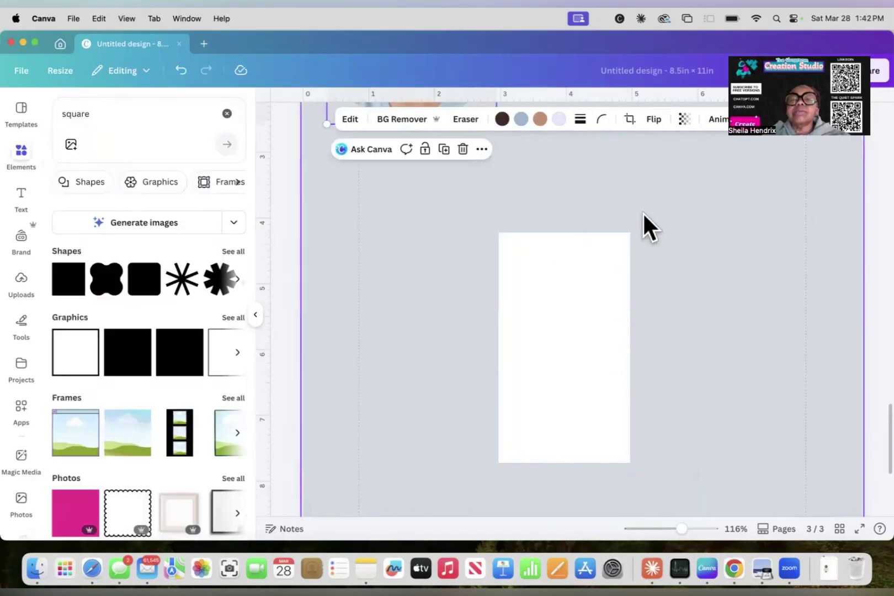
pyautogui.scroll(5, 644, 214)
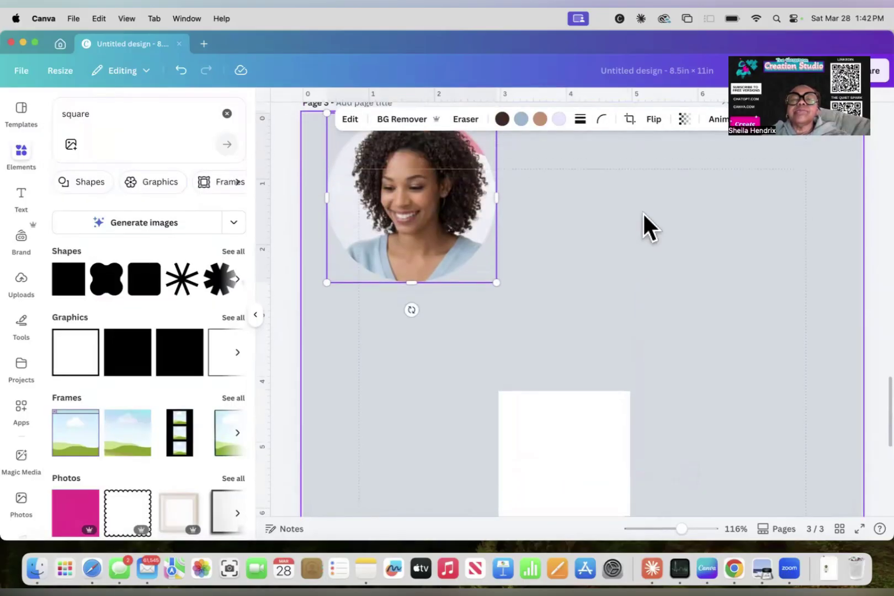
# - Shrink the circular portrait to about half its size and place it inside the upper part of the white card
pyautogui.moveTo(469, 232); pyautogui.dragTo(529, 319)
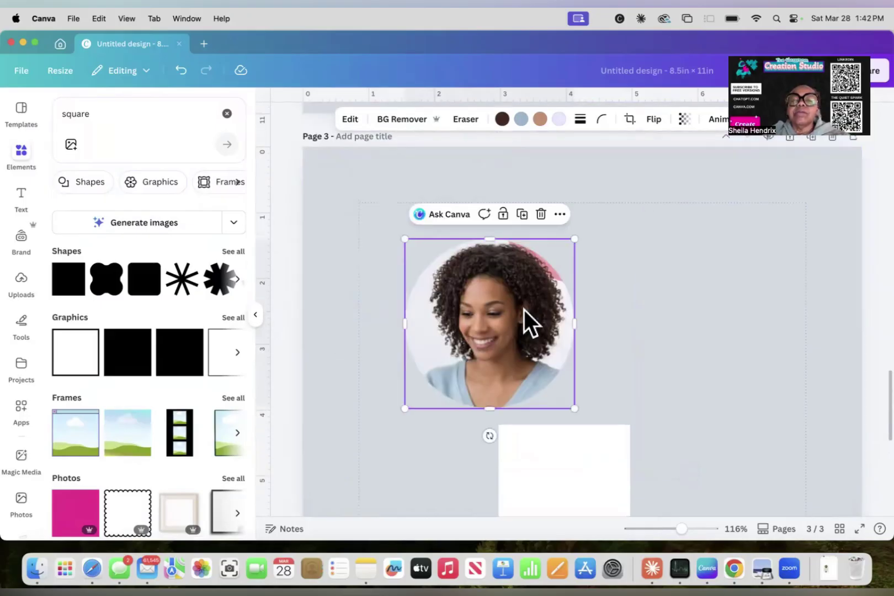
pyautogui.scroll(-2, 523, 307)
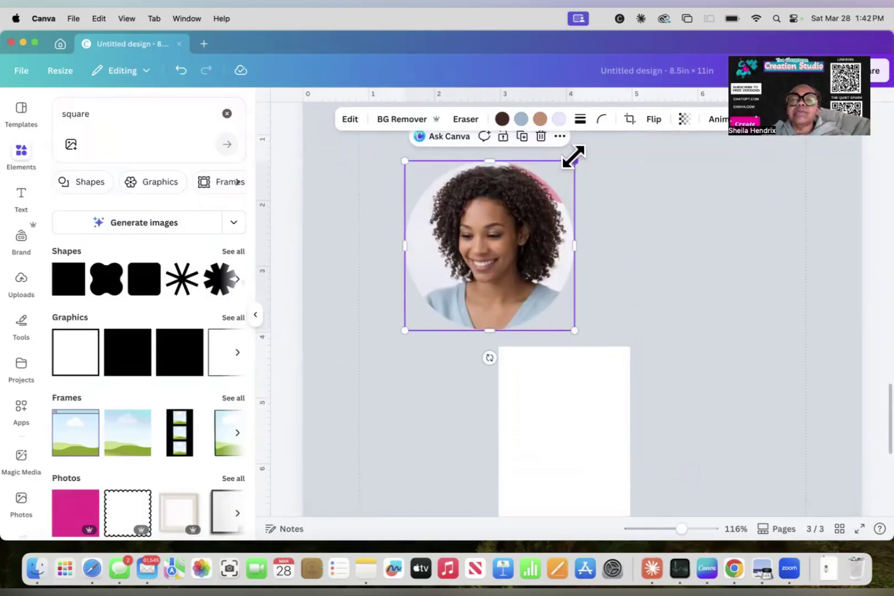
pyautogui.moveTo(572, 157); pyautogui.dragTo(483, 237)
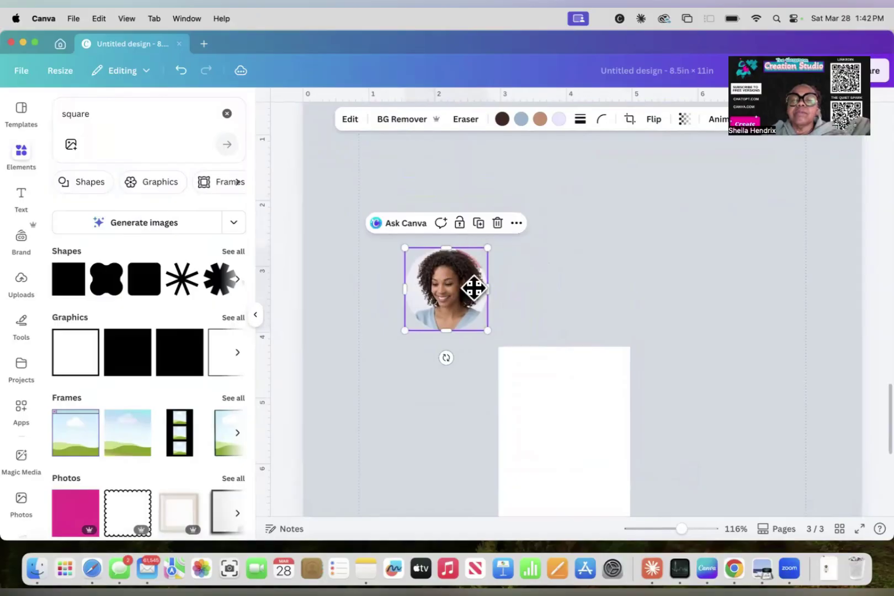
pyautogui.moveTo(473, 285); pyautogui.dragTo(564, 386)
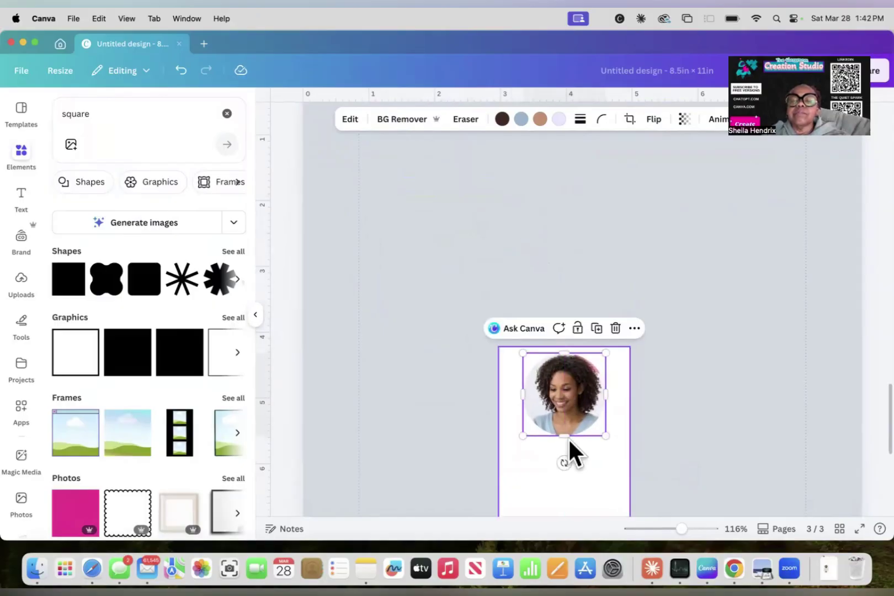
# - Fine-tune the portrait's size and centre it horizontally near the upper edge of the white card
pyautogui.scroll(-3, 568, 438)
pyautogui.scroll(-1, 568, 439)
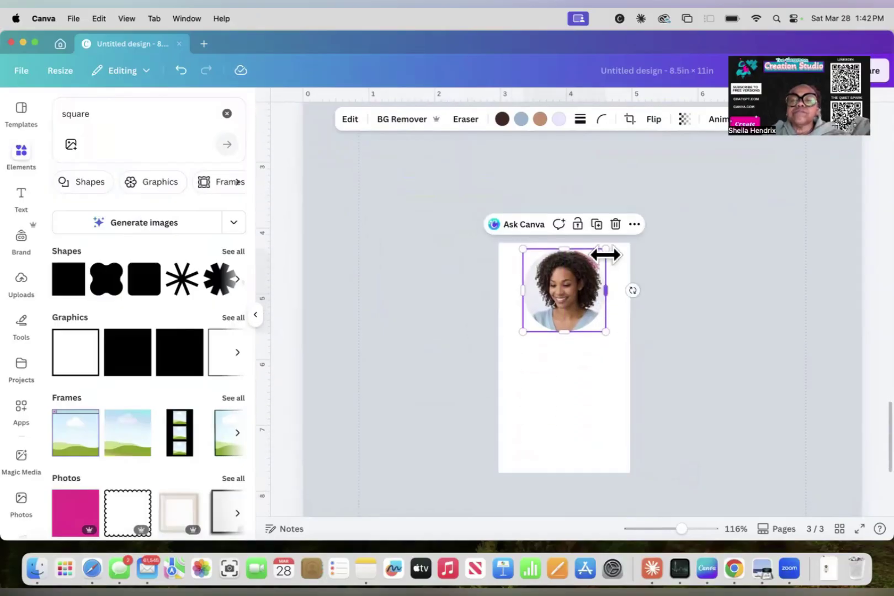
pyautogui.moveTo(606, 249); pyautogui.dragTo(602, 251)
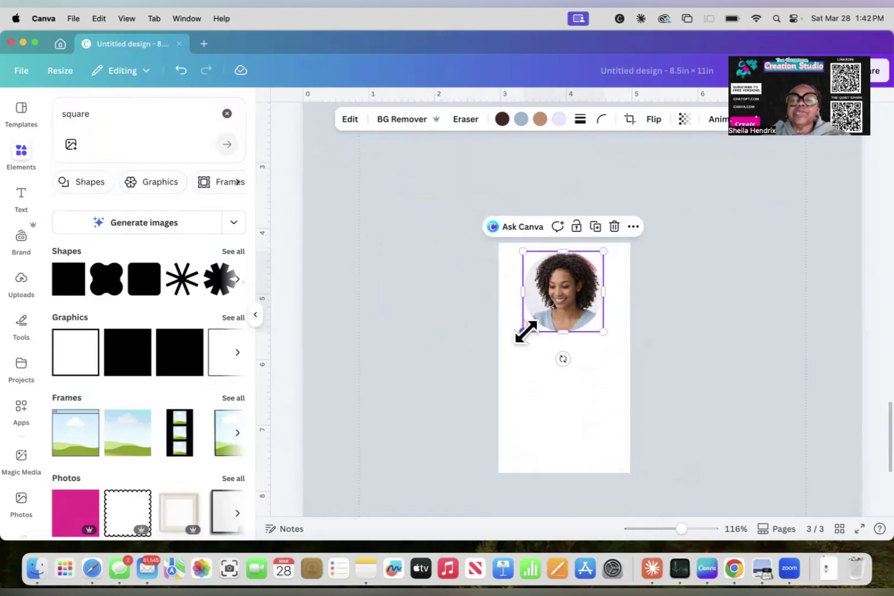
pyautogui.moveTo(524, 332); pyautogui.dragTo(523, 333)
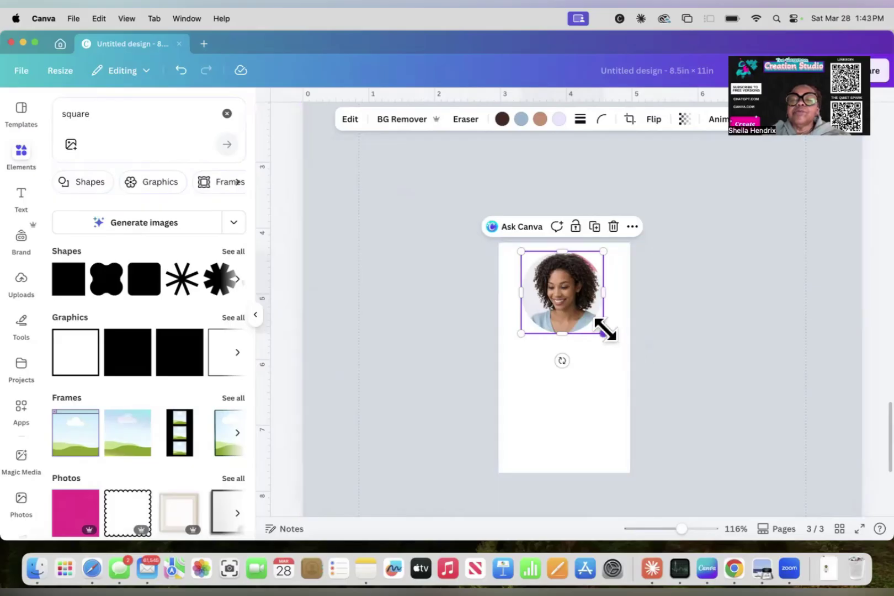
pyautogui.moveTo(577, 300); pyautogui.dragTo(579, 303)
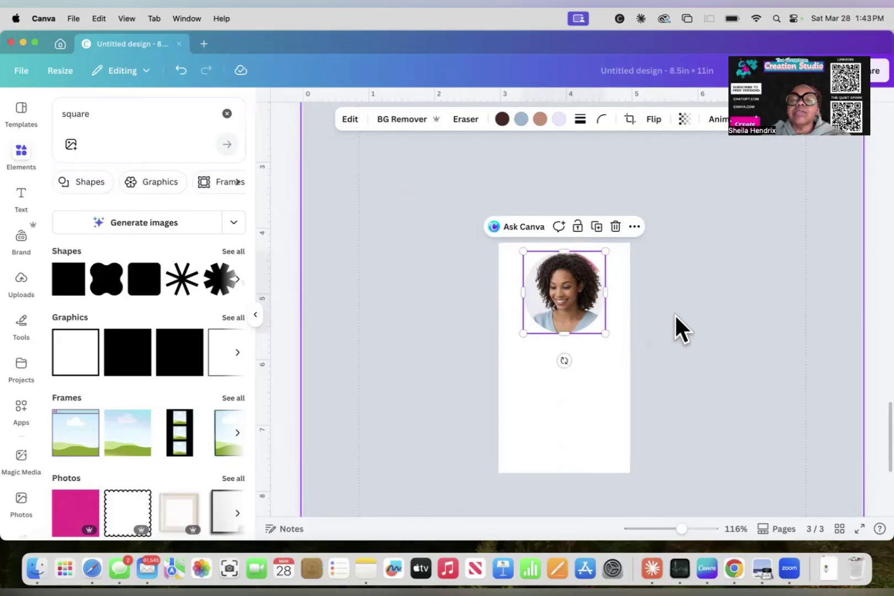
pyautogui.click(496, 325)
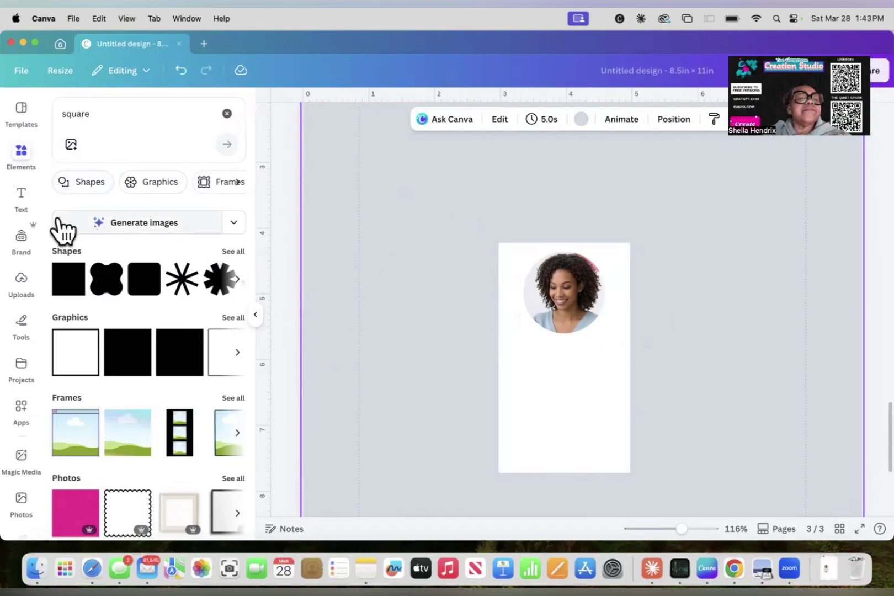
# - Add a plain text box and move it onto the lower edge of the circular portrait on the card
pyautogui.click(21, 198)
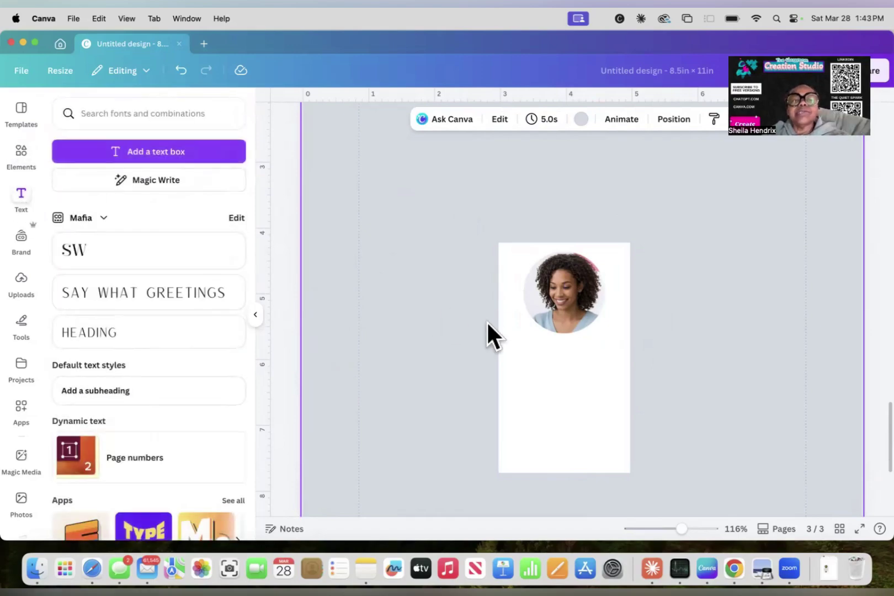
pyautogui.click(139, 152)
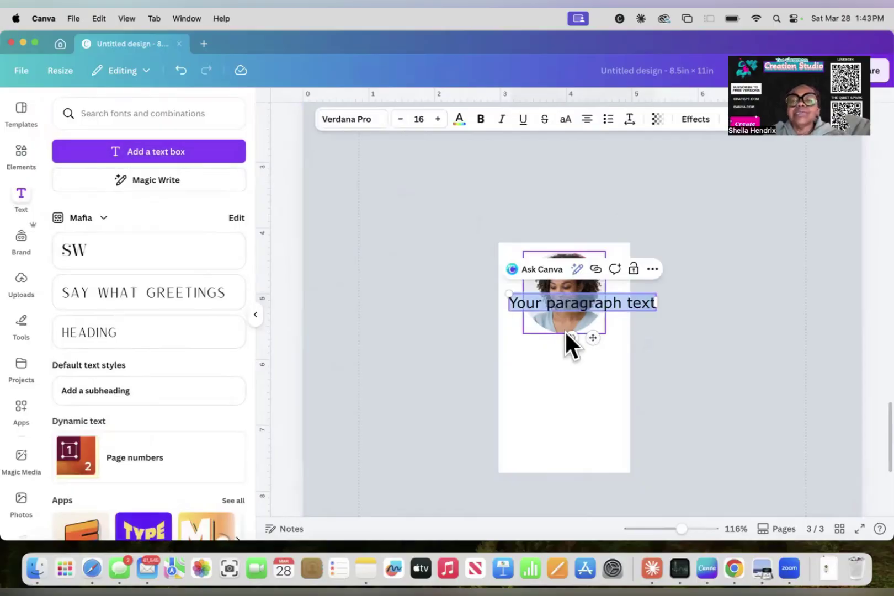
pyautogui.moveTo(595, 337); pyautogui.dragTo(591, 369)
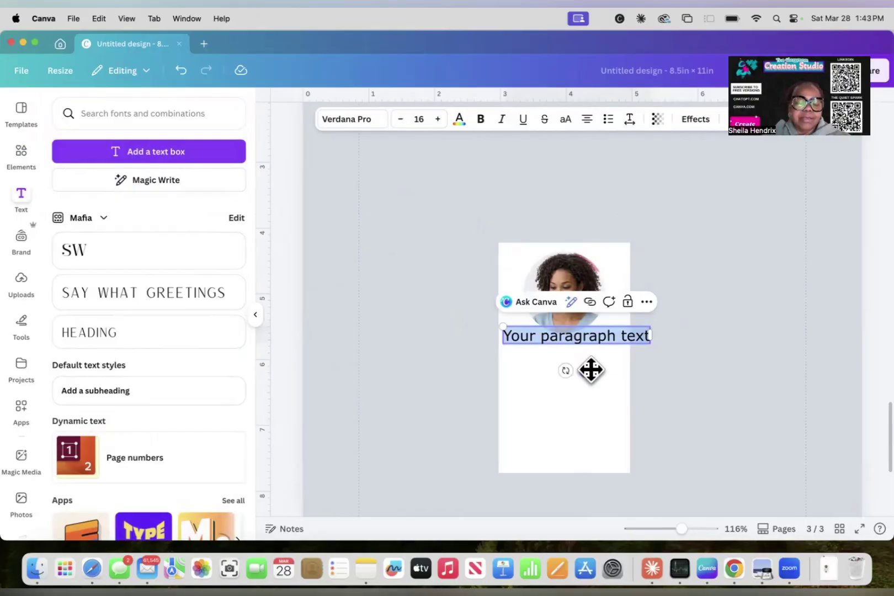
pyautogui.write('ck')
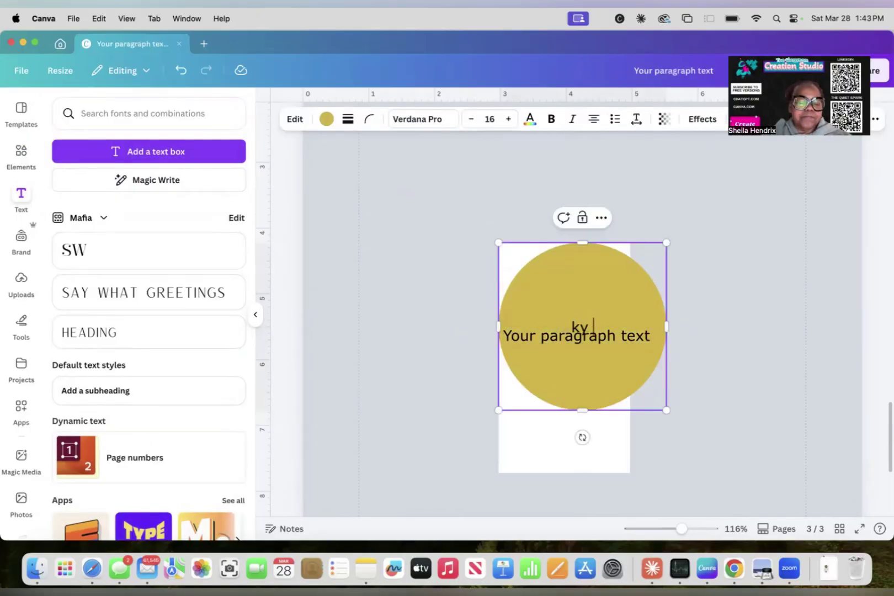
pyautogui.write('y S')
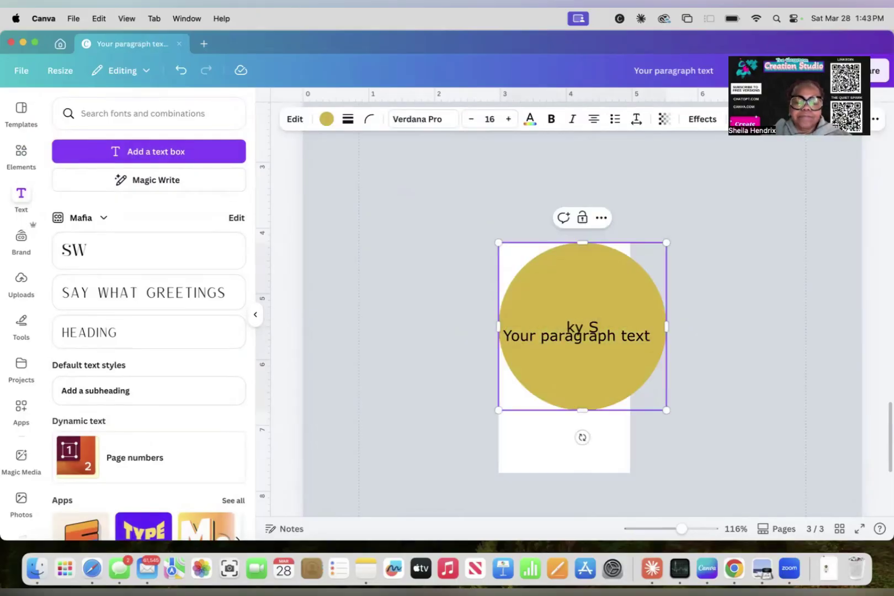
pyautogui.write('mith')
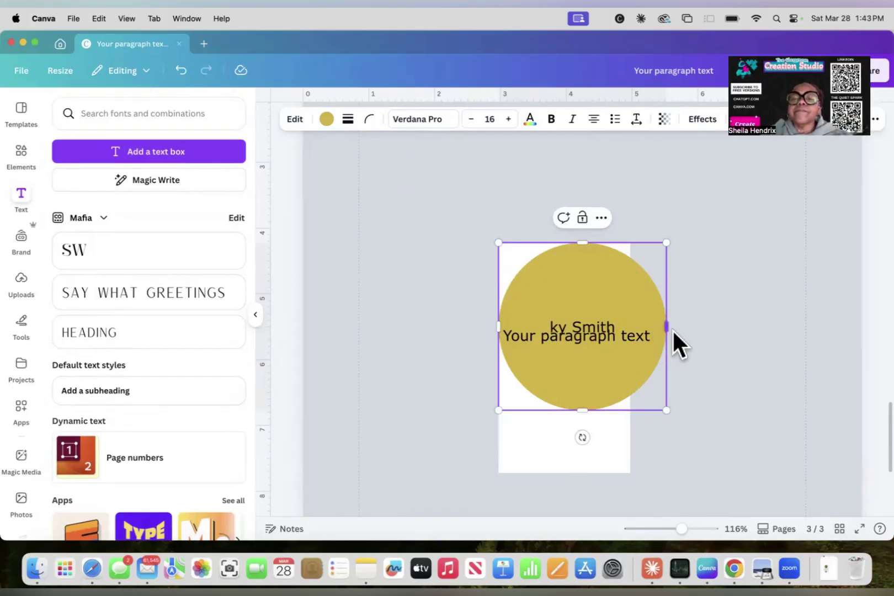
pyautogui.moveTo(668, 326); pyautogui.dragTo(708, 320)
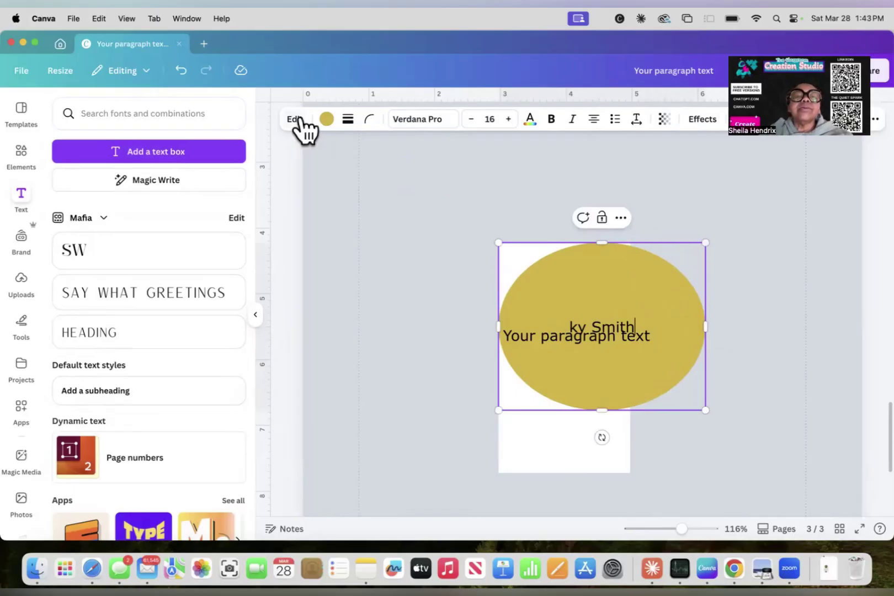
pyautogui.click(181, 70)
pyautogui.click(181, 71)
pyautogui.click(181, 71)
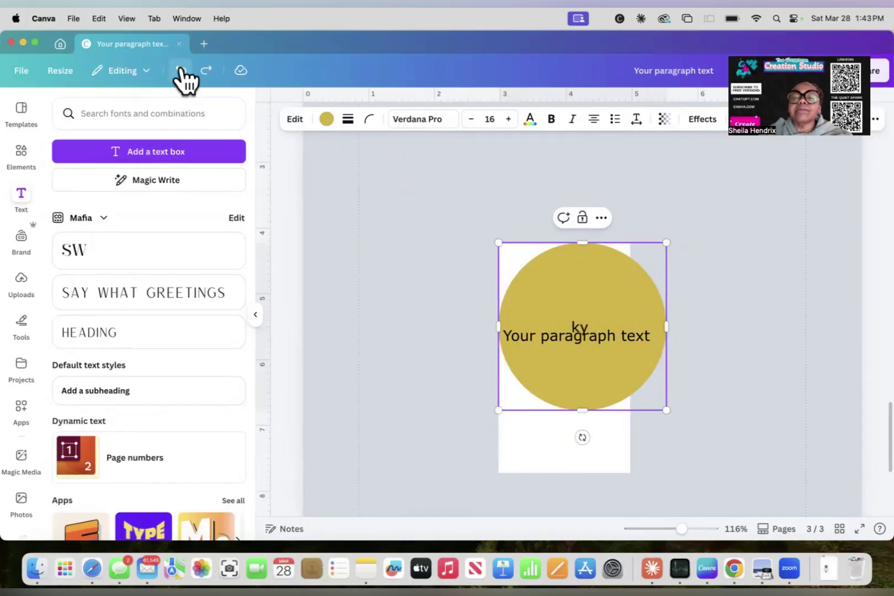
pyautogui.click(181, 71)
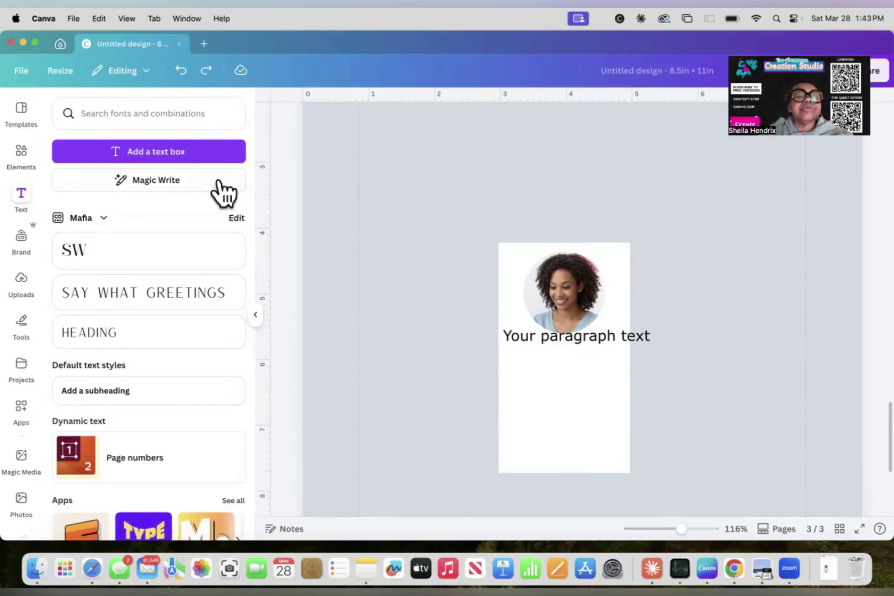
pyautogui.click(23, 154)
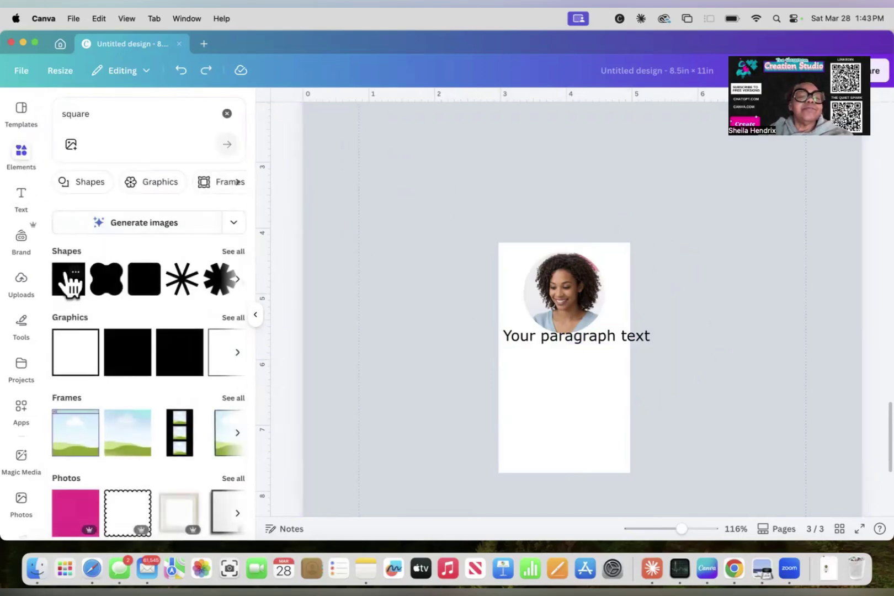
pyautogui.click(68, 280)
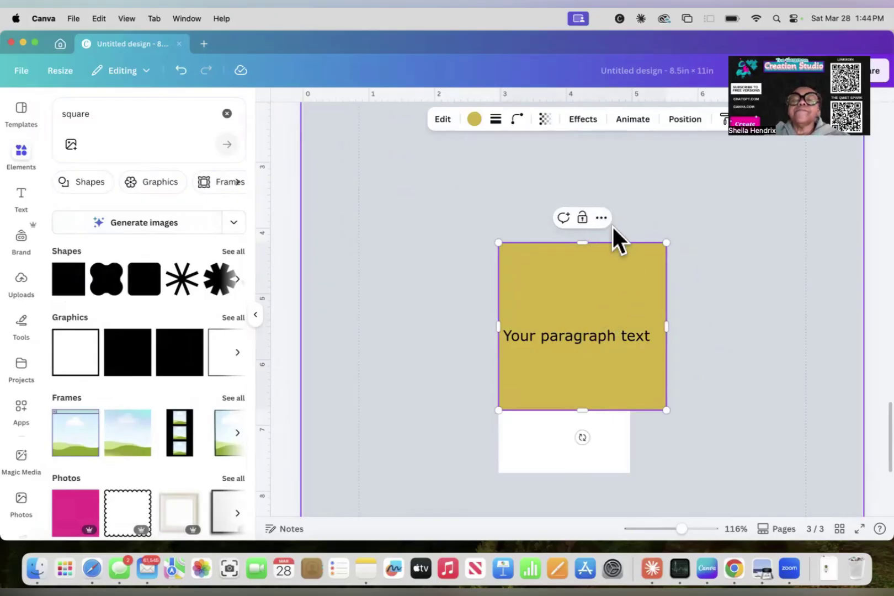
pyautogui.click(713, 243)
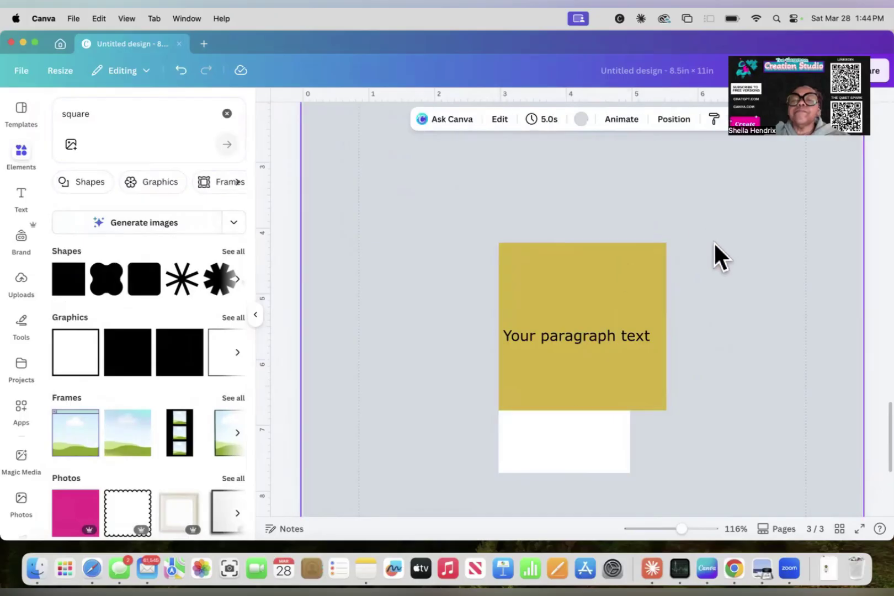
pyautogui.click(635, 269)
pyautogui.click(601, 217)
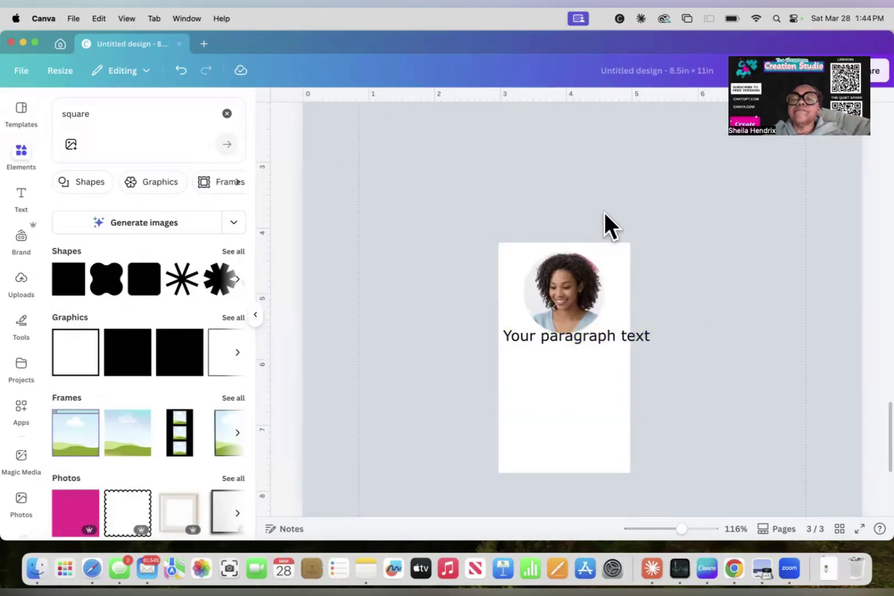
# - Replace the placeholder text below the portrait with the card holder's full name
pyautogui.click(621, 328)
pyautogui.click(622, 330)
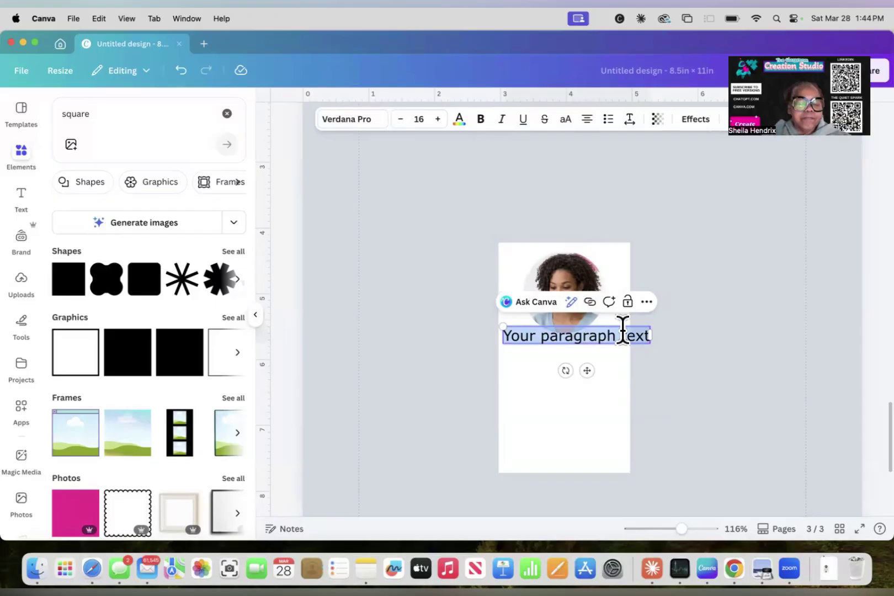
pyautogui.write('B')
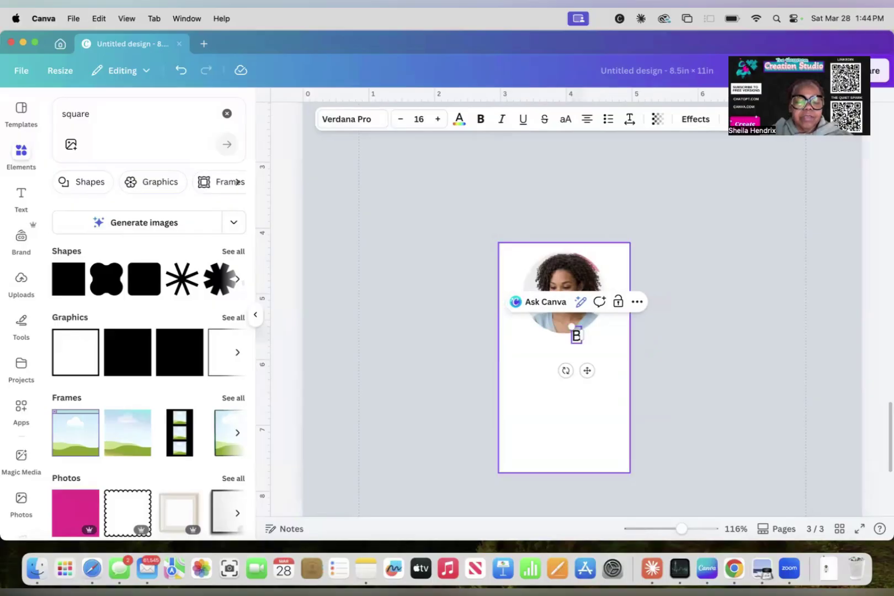
pyautogui.write('eck')
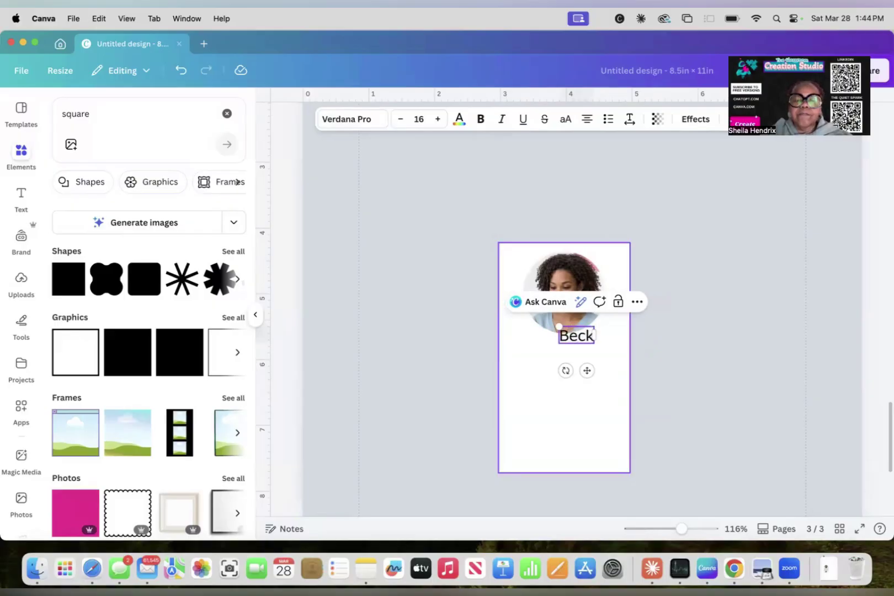
pyautogui.write('y')
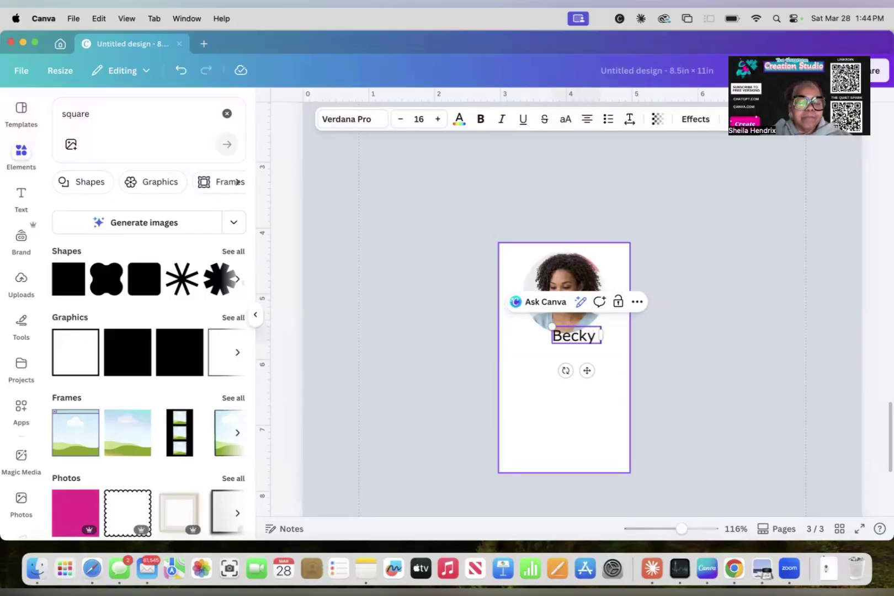
pyautogui.write(' S')
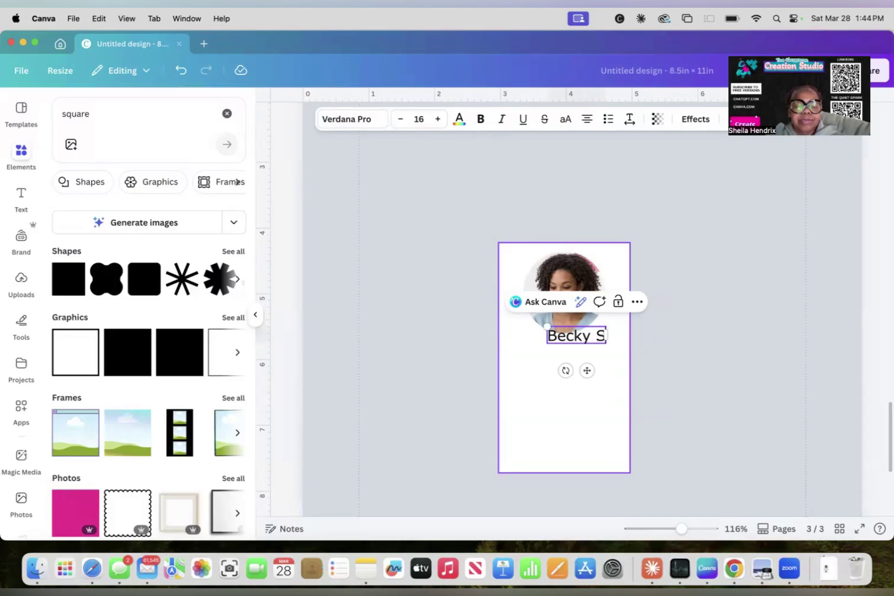
pyautogui.write('mith')
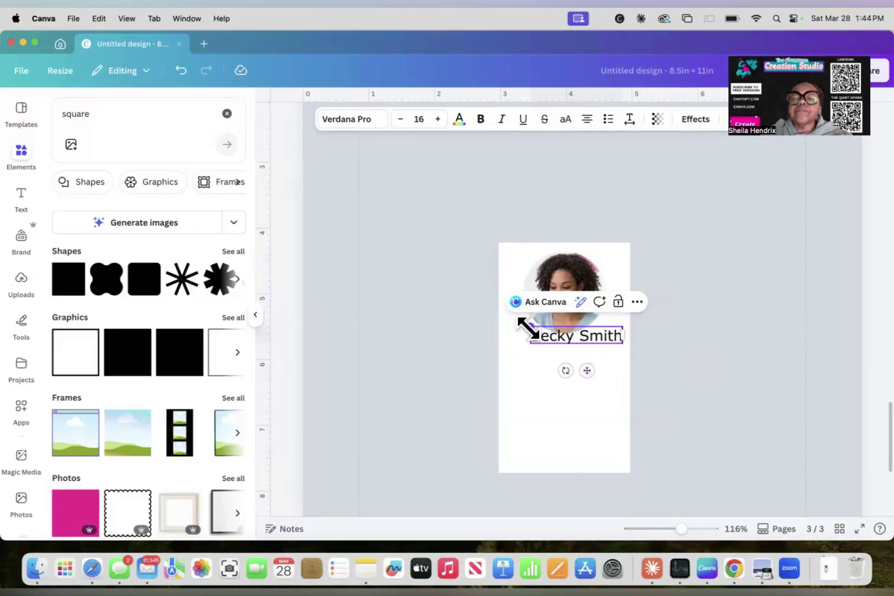
# - Shrink the name text to about size 12.4 and centre it just below the circular portrait
pyautogui.moveTo(529, 328); pyautogui.dragTo(551, 343)
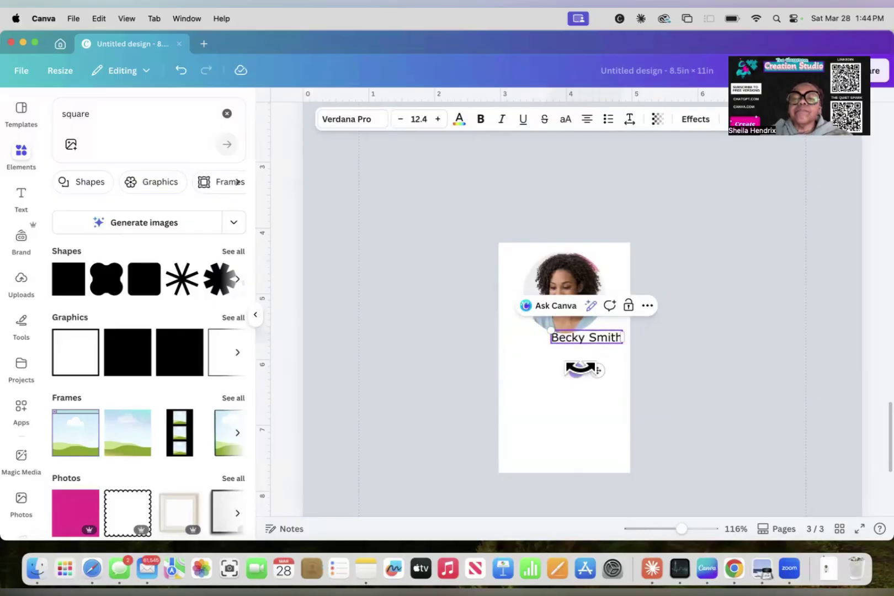
pyautogui.moveTo(591, 371); pyautogui.dragTo(575, 375)
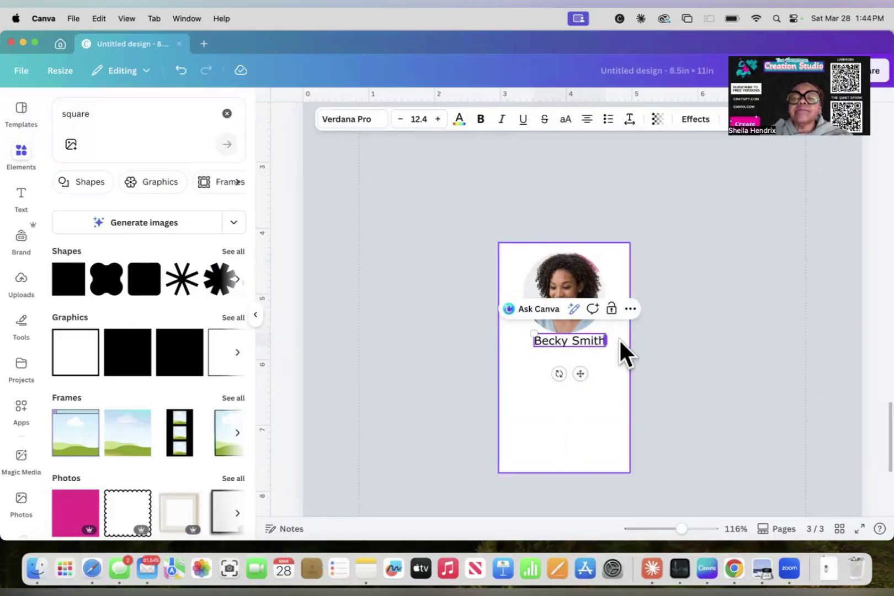
pyautogui.click(639, 332)
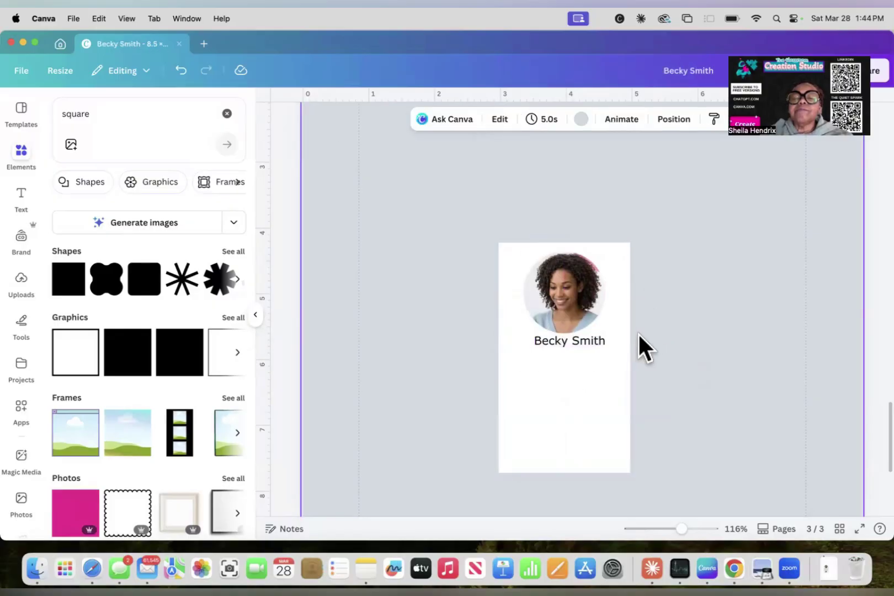
# - Duplicate the name text and place the copy directly beneath the original, aligned with it
pyautogui.click(561, 351)
pyautogui.click(561, 335)
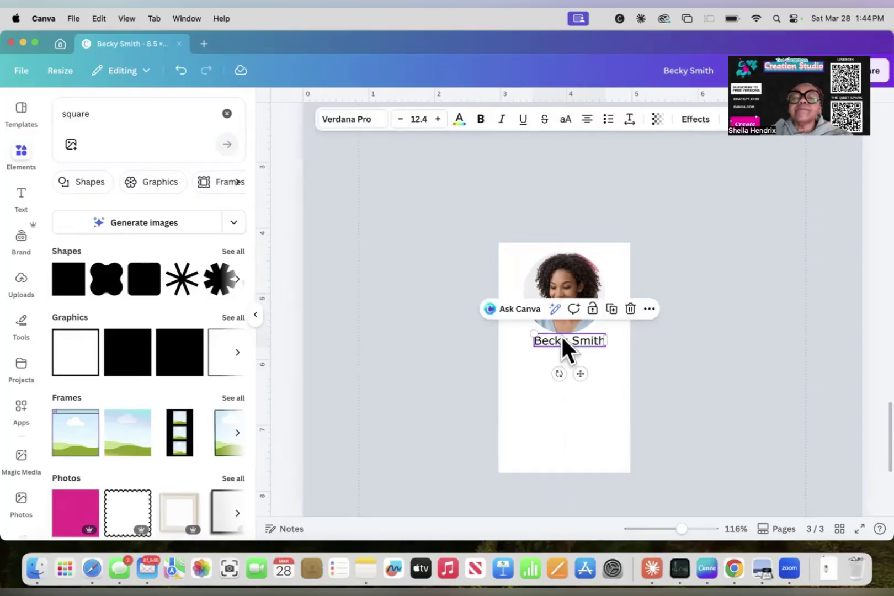
pyautogui.click(611, 309)
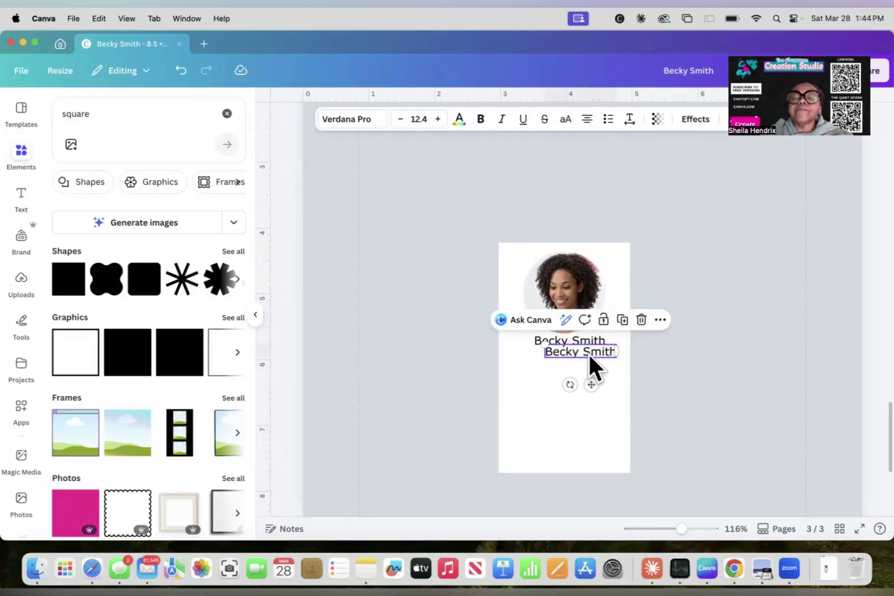
pyautogui.moveTo(588, 384); pyautogui.dragTo(583, 387)
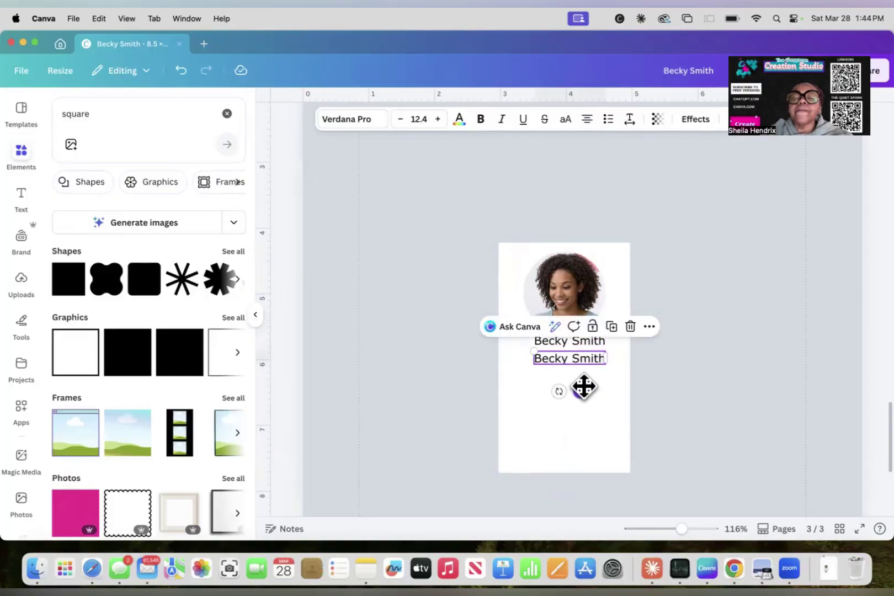
# - Replace the duplicated line's text with "My Consutant Business"
pyautogui.doubleClick(568, 359)
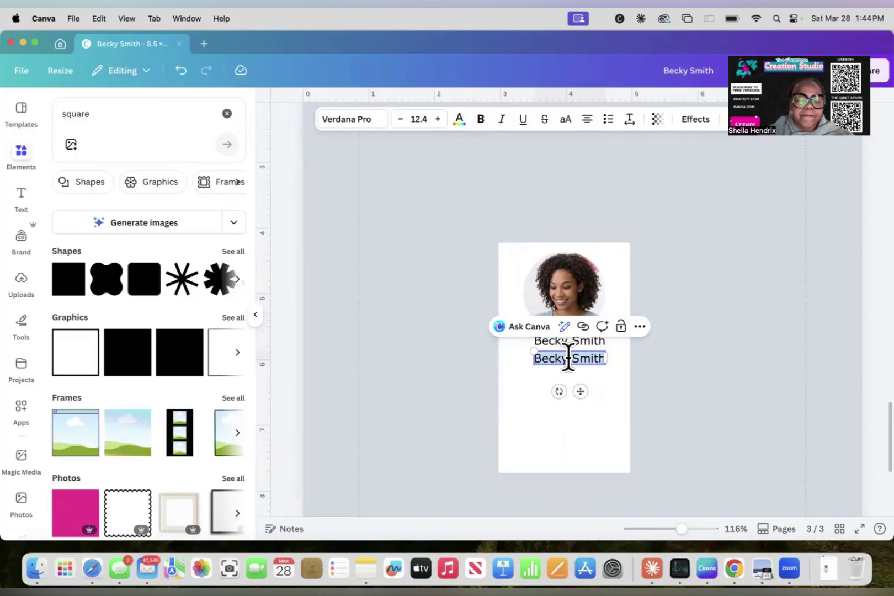
pyautogui.write('M')
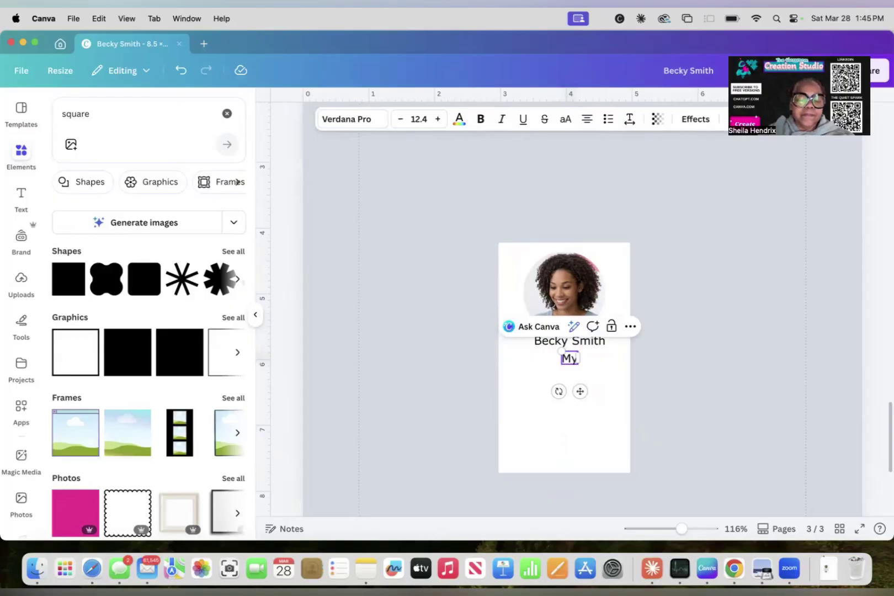
pyautogui.write('y ')
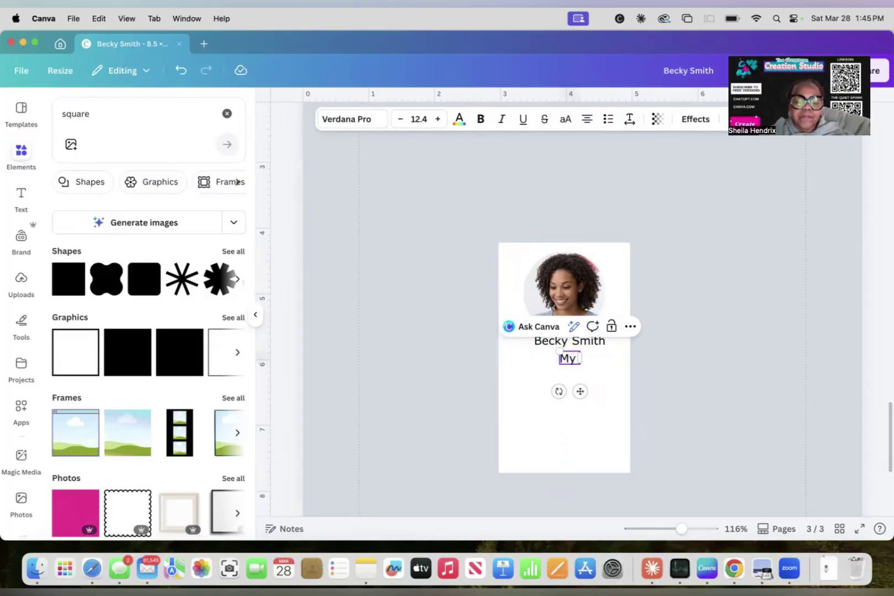
pyautogui.write('C')
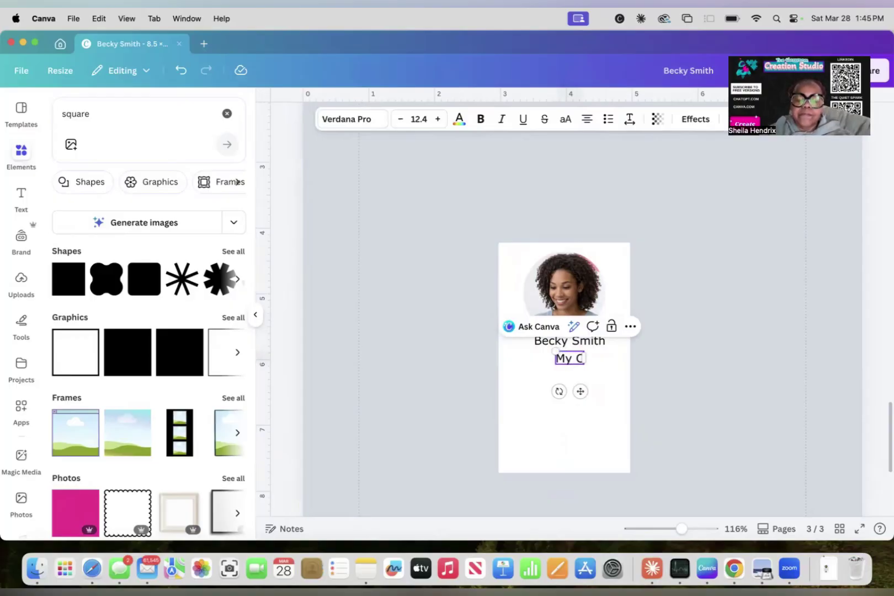
pyautogui.write('onsu')
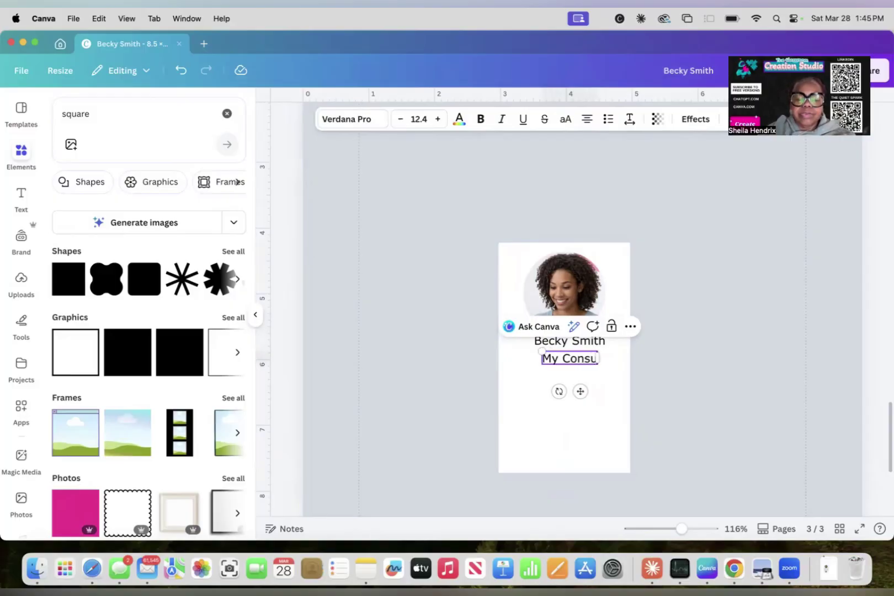
pyautogui.write('tan')
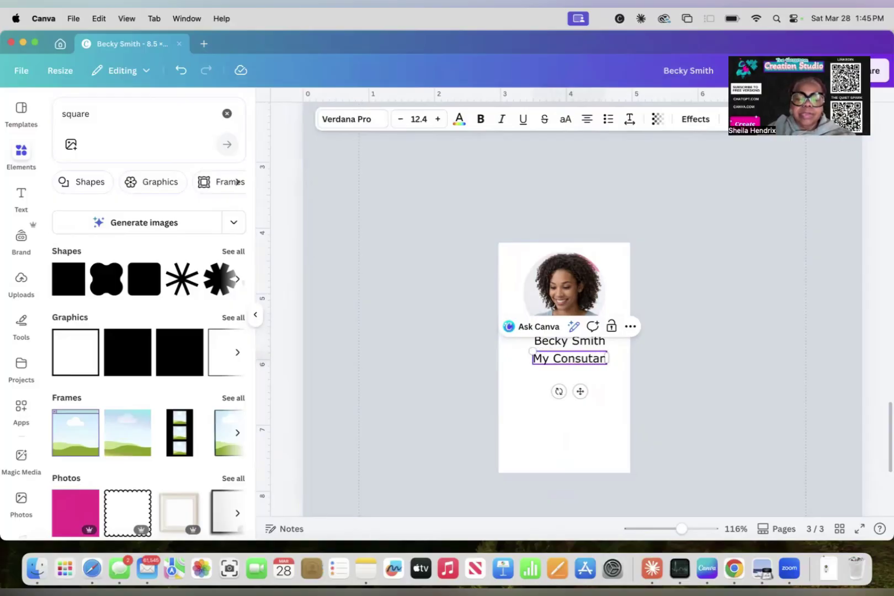
pyautogui.write('t')
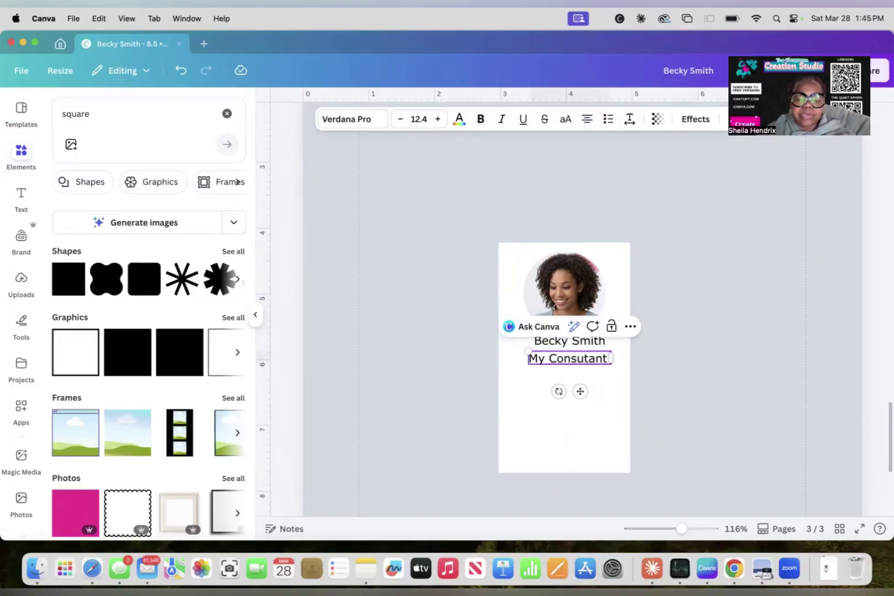
pyautogui.write(' Bus')
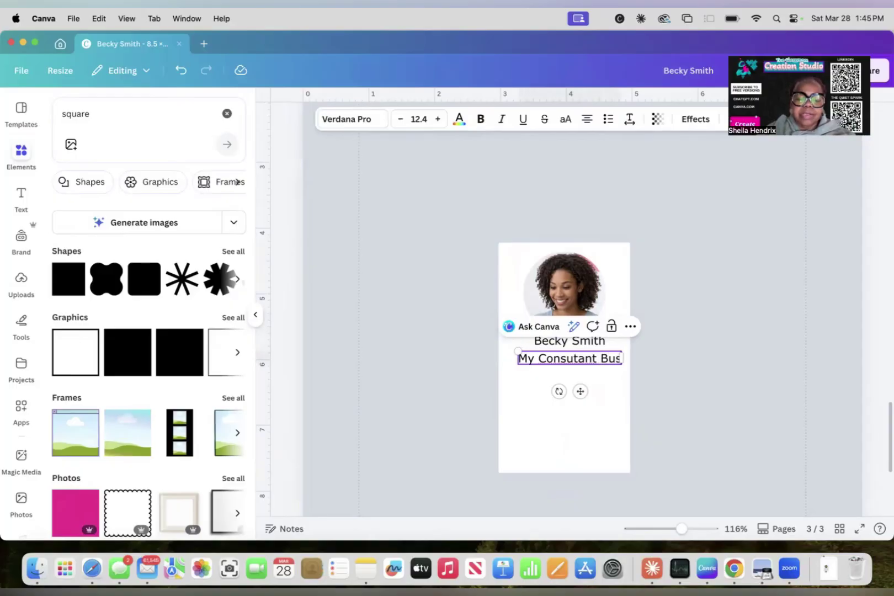
pyautogui.write('iness')
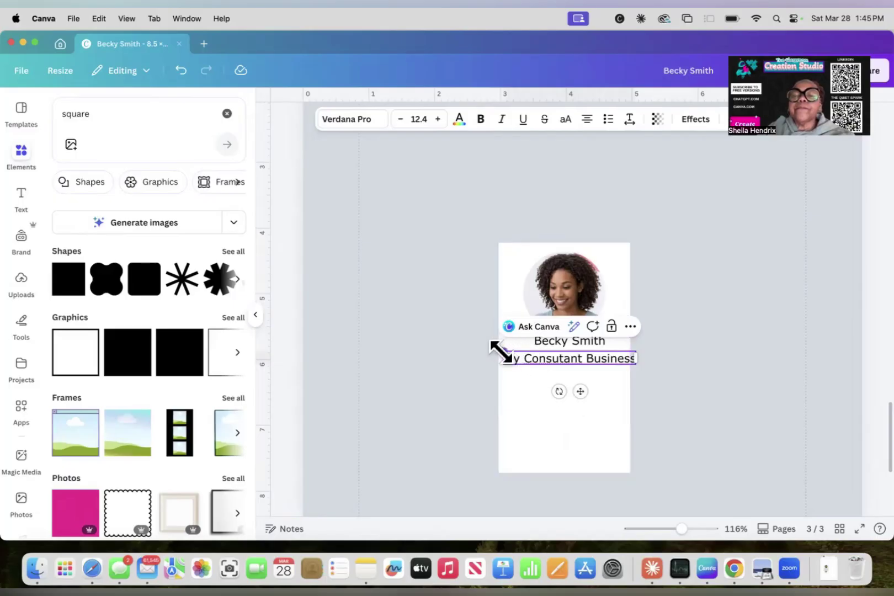
# - Shrink the business line to about size 10.8 and centre it within the card's width below the name
pyautogui.moveTo(502, 352); pyautogui.dragTo(511, 353)
pyautogui.moveTo(585, 395); pyautogui.dragTo(581, 395)
pyautogui.moveTo(501, 349); pyautogui.dragTo(509, 349)
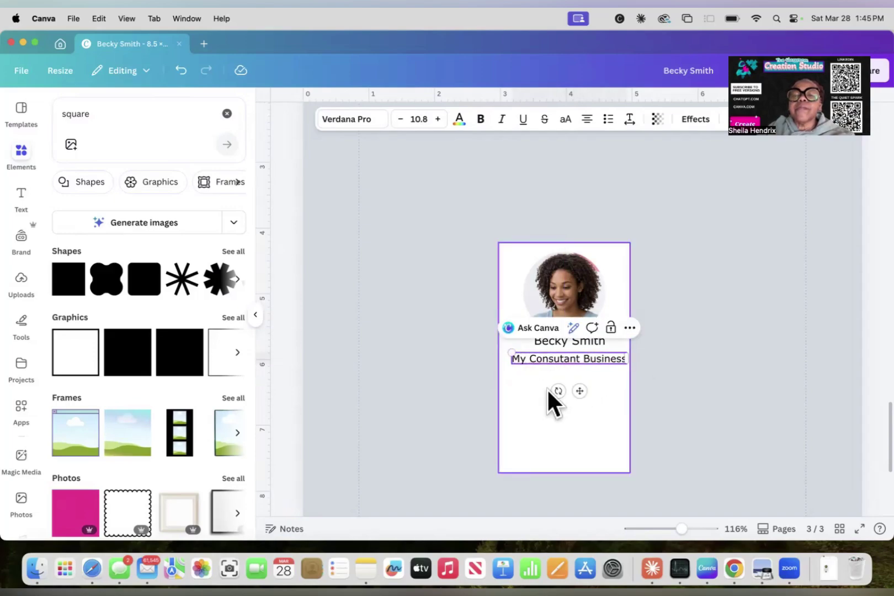
pyautogui.moveTo(580, 393); pyautogui.dragTo(578, 394)
pyautogui.click(735, 320)
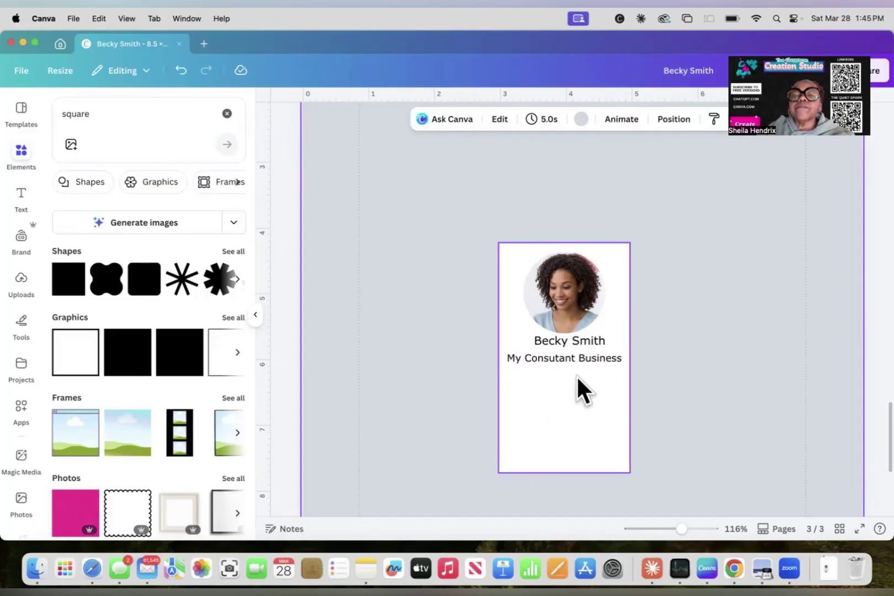
pyautogui.click(571, 359)
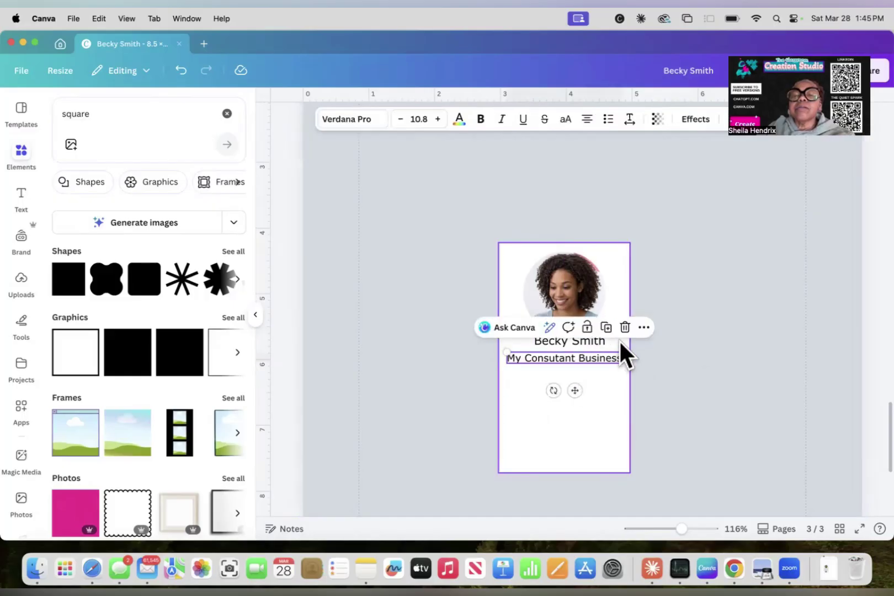
pyautogui.click(602, 384)
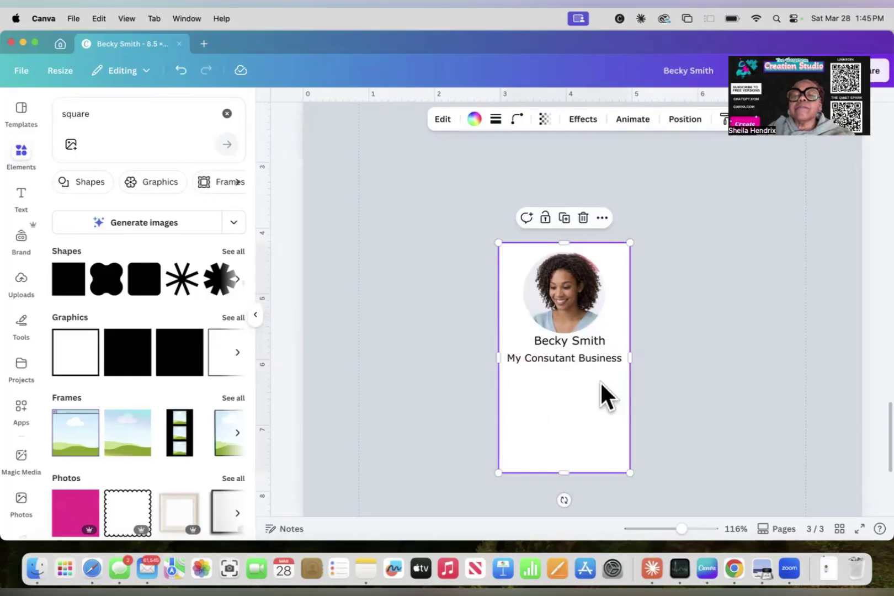
# - Duplicate the business name line and place the copy directly beneath the original
pyautogui.click(581, 358)
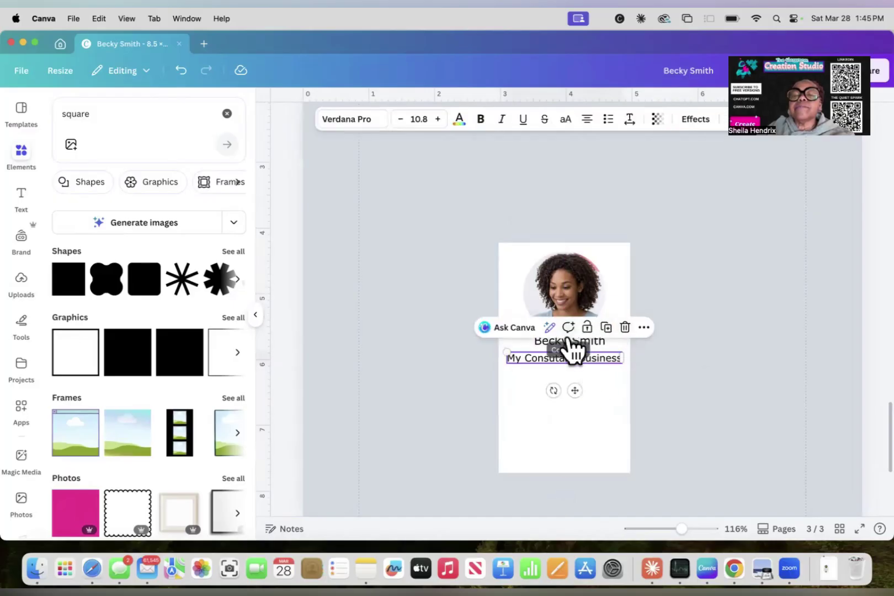
pyautogui.click(607, 328)
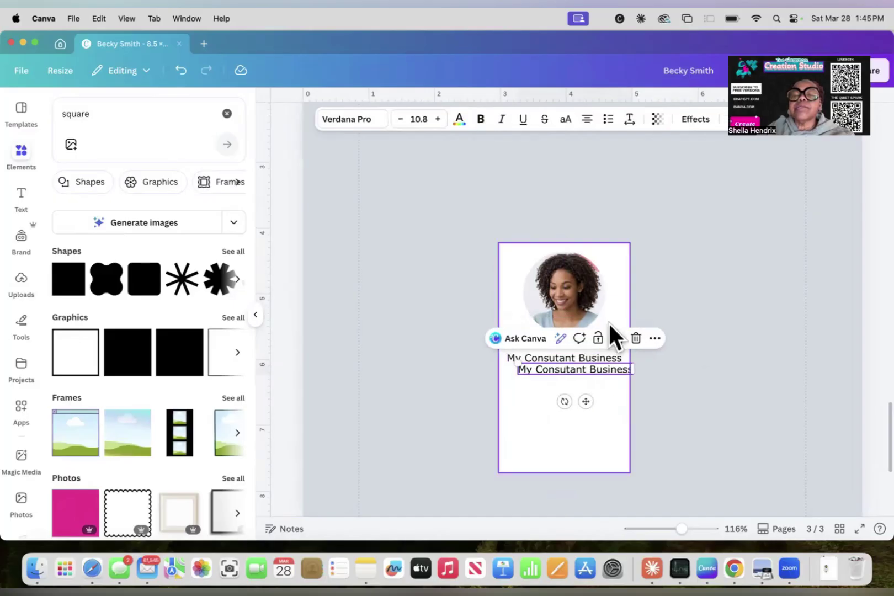
pyautogui.moveTo(587, 404); pyautogui.dragTo(581, 410)
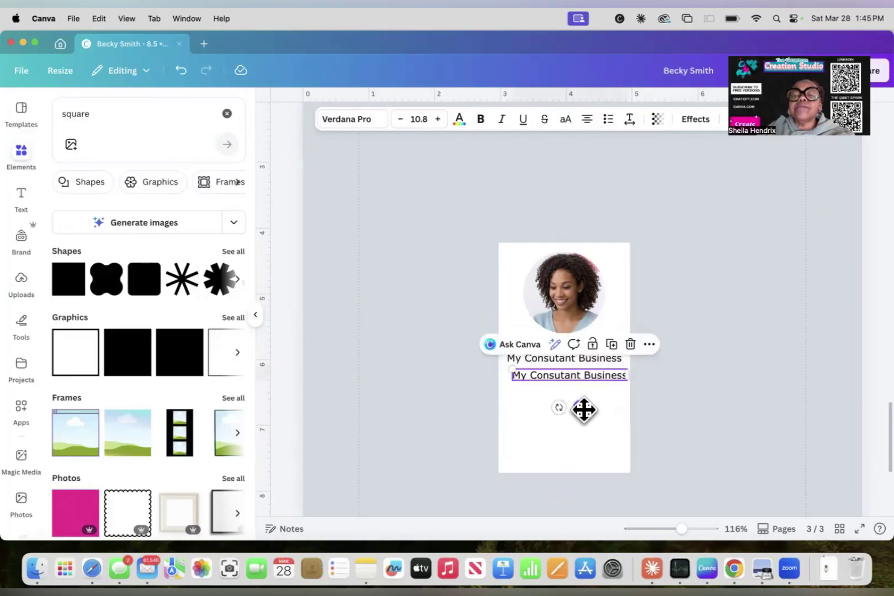
# - Replace the duplicated line's text with "ashort description of my consultant"
pyautogui.doubleClick(573, 375)
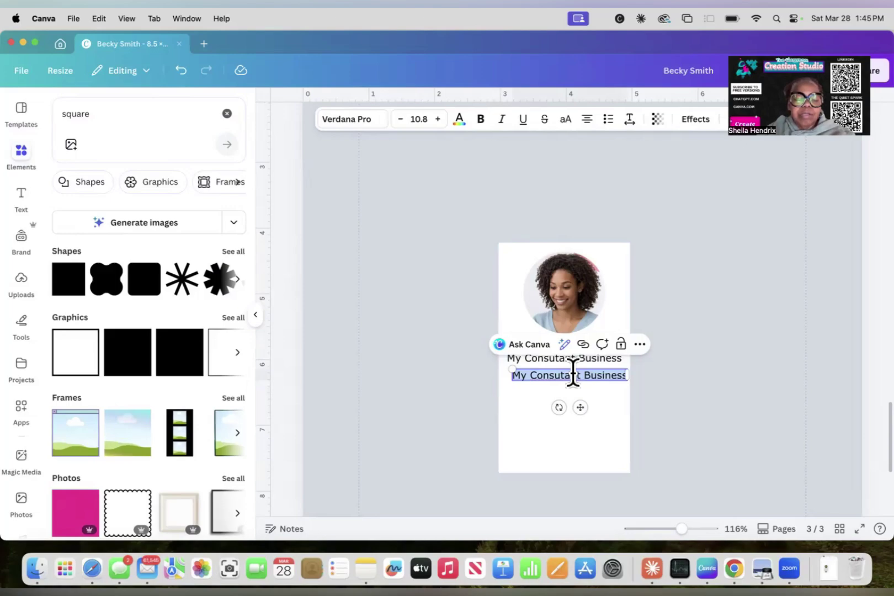
pyautogui.write('ashor')
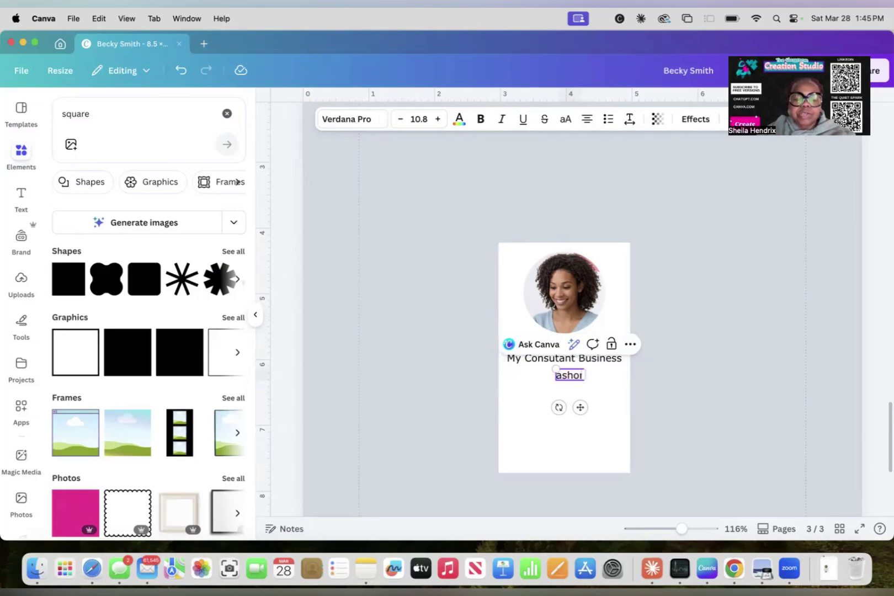
pyautogui.write('t cesc')
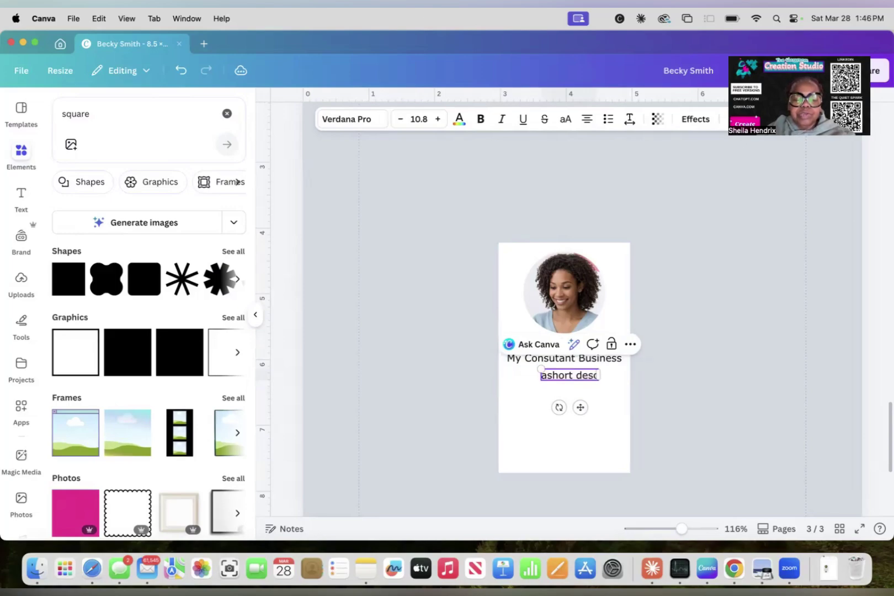
pyautogui.write('rip')
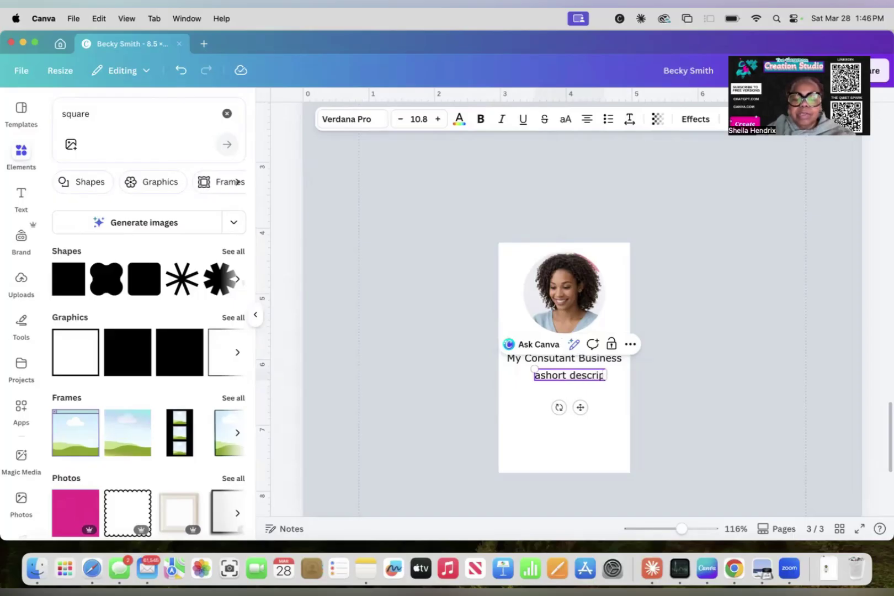
pyautogui.write('tion cf')
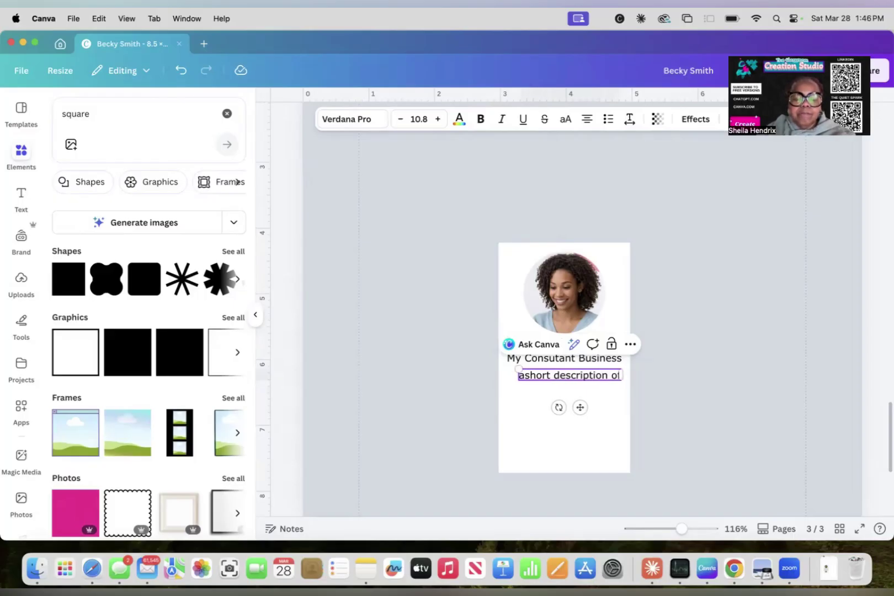
pyautogui.write(' my con')
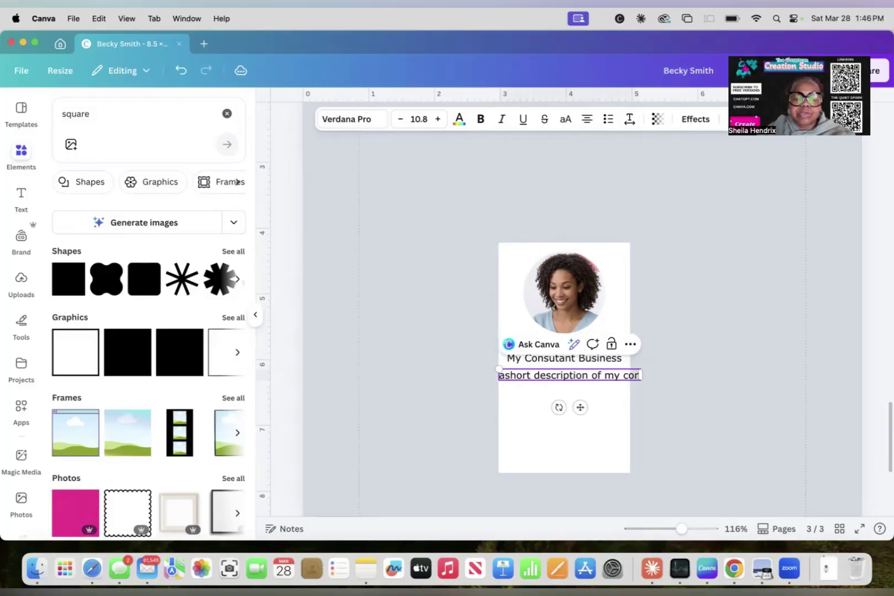
pyautogui.write('sult')
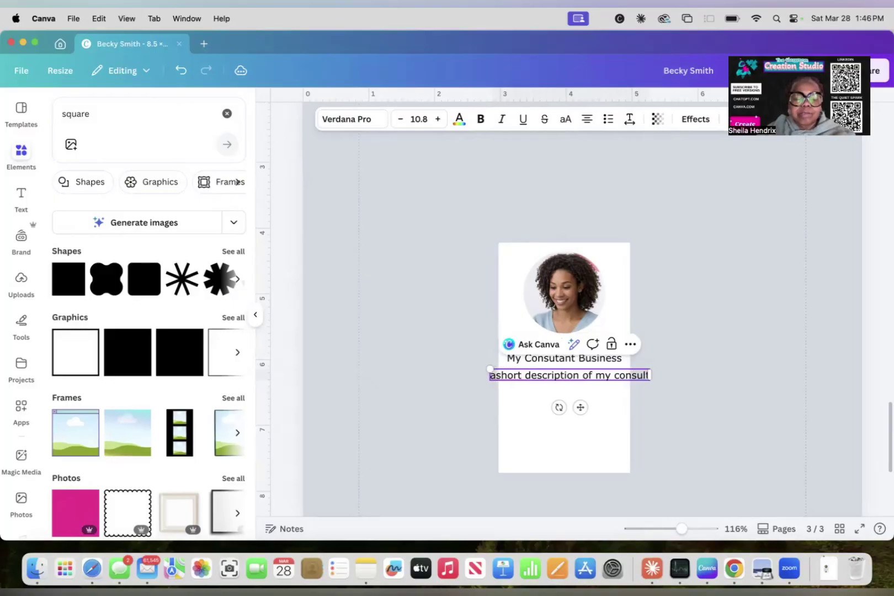
pyautogui.write('ant')
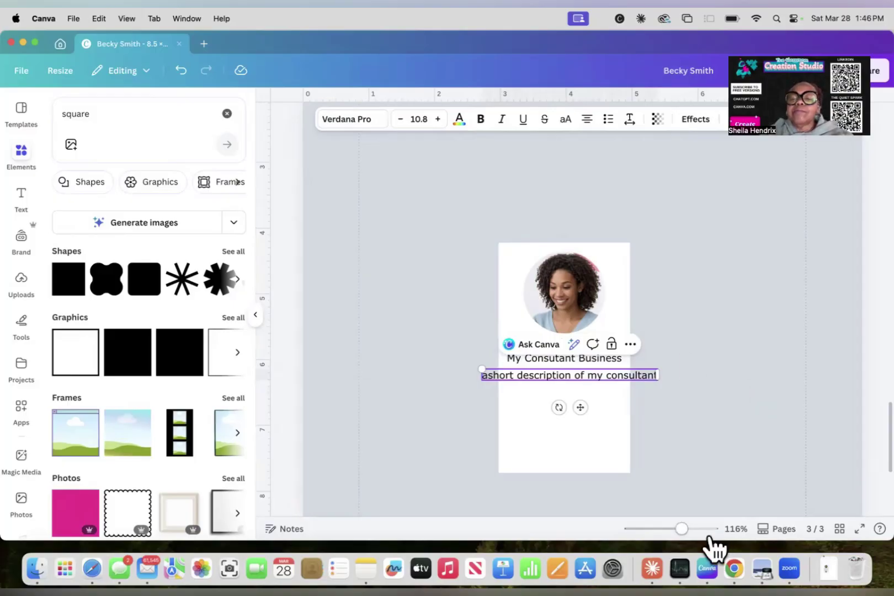
# - Generate an AI rewrite of the description line, refining it with the prompt "give me a short description"
pyautogui.moveTo(683, 529); pyautogui.dragTo(689, 529)
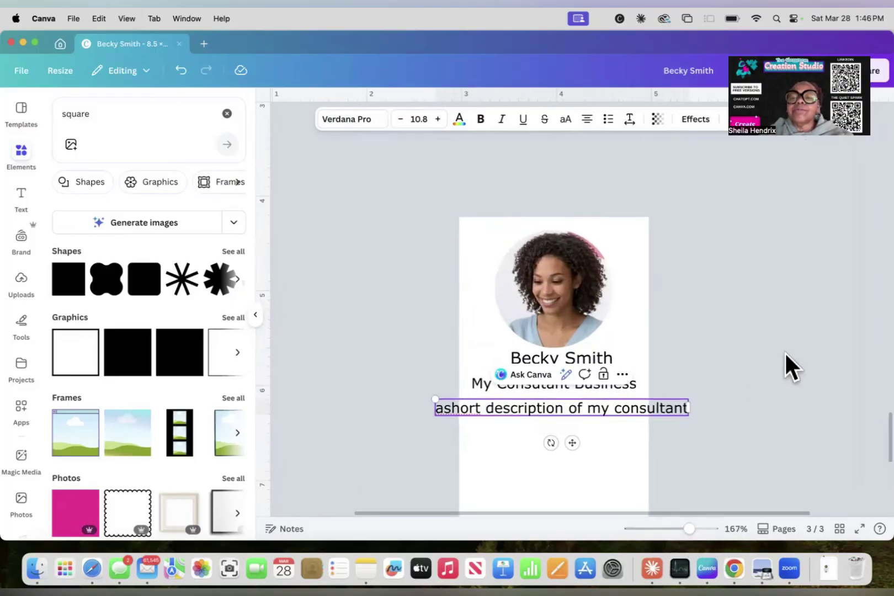
pyautogui.scroll(-1, 784, 342)
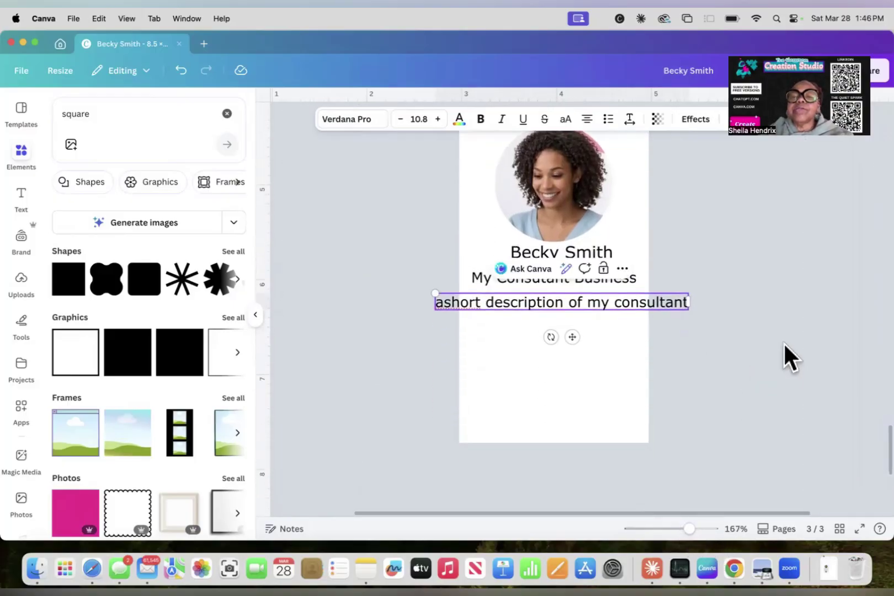
pyautogui.click(565, 268)
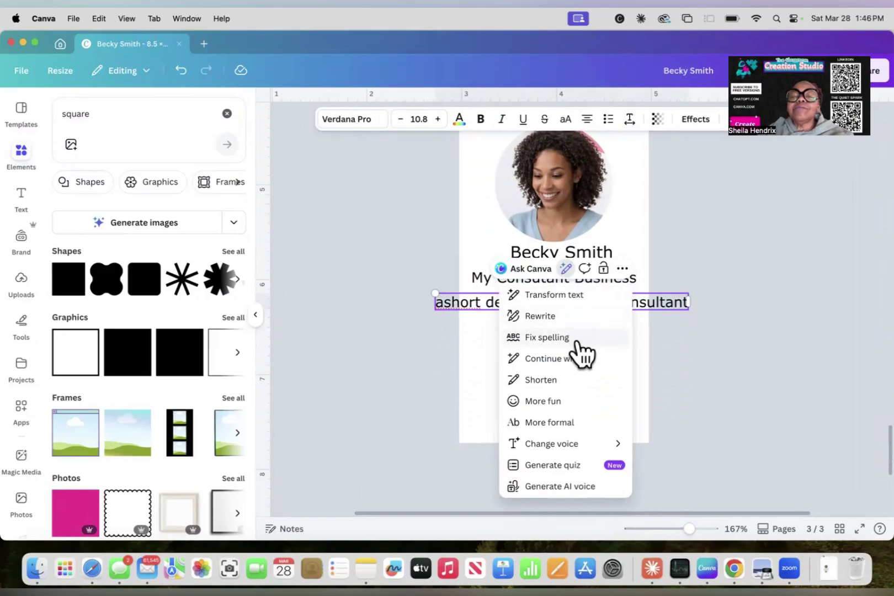
pyautogui.click(558, 310)
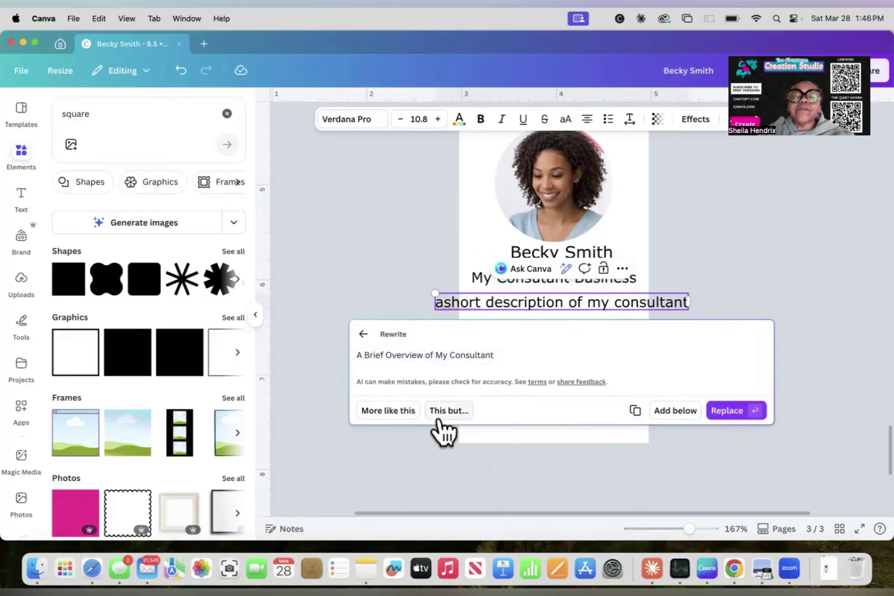
pyautogui.click(470, 410)
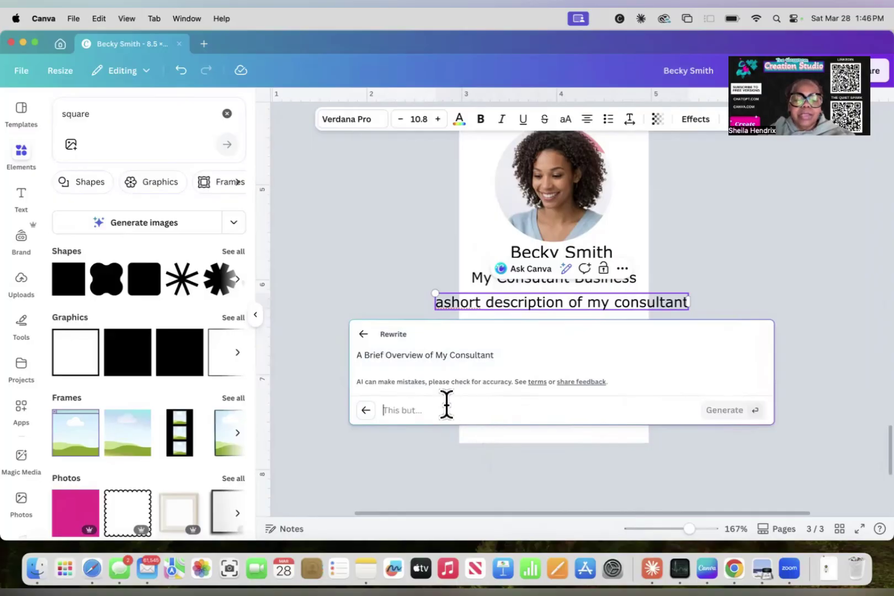
pyautogui.write('give me a short description')
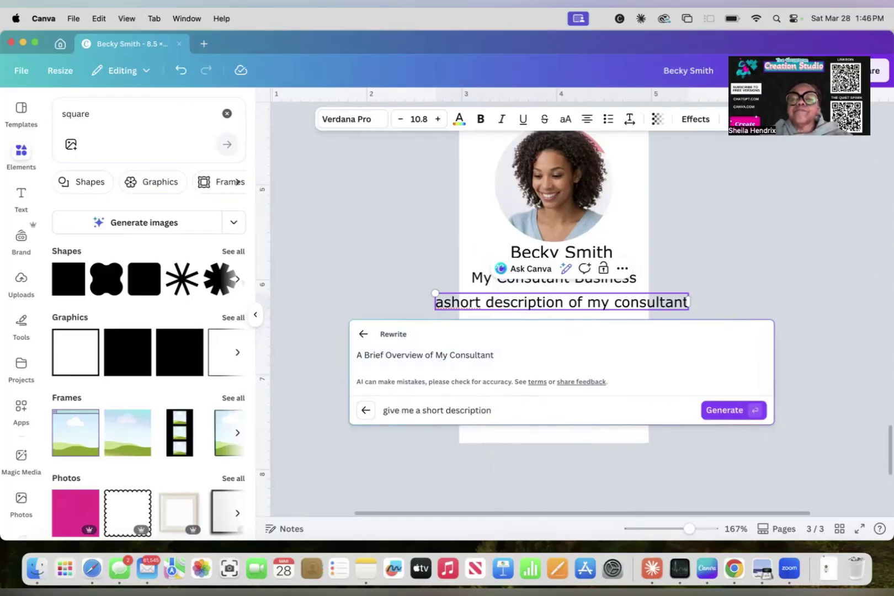
pyautogui.click(725, 410)
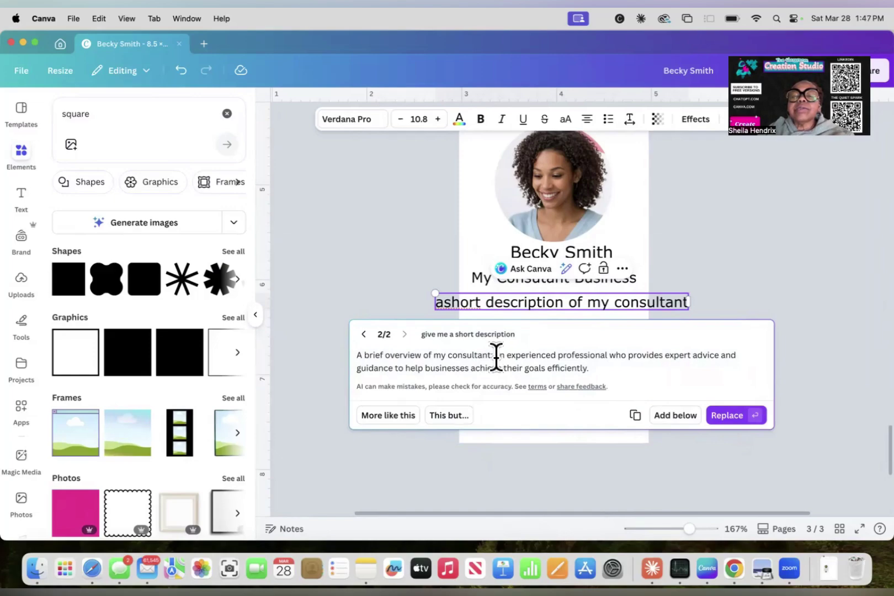
# - Replace the line with the generated description and delete its lead-in "A brief overview of my consultant:"
pyautogui.moveTo(497, 358); pyautogui.dragTo(430, 380)
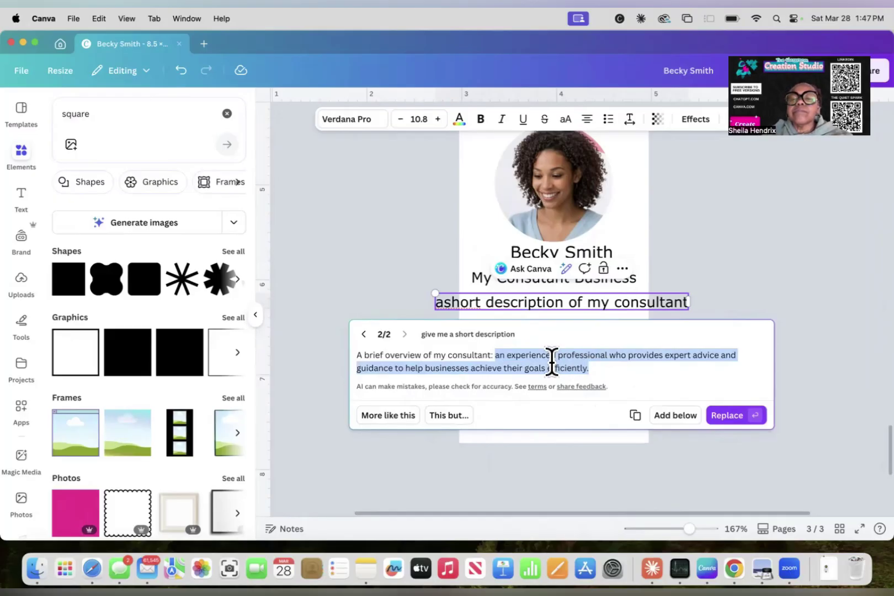
pyautogui.click(725, 416)
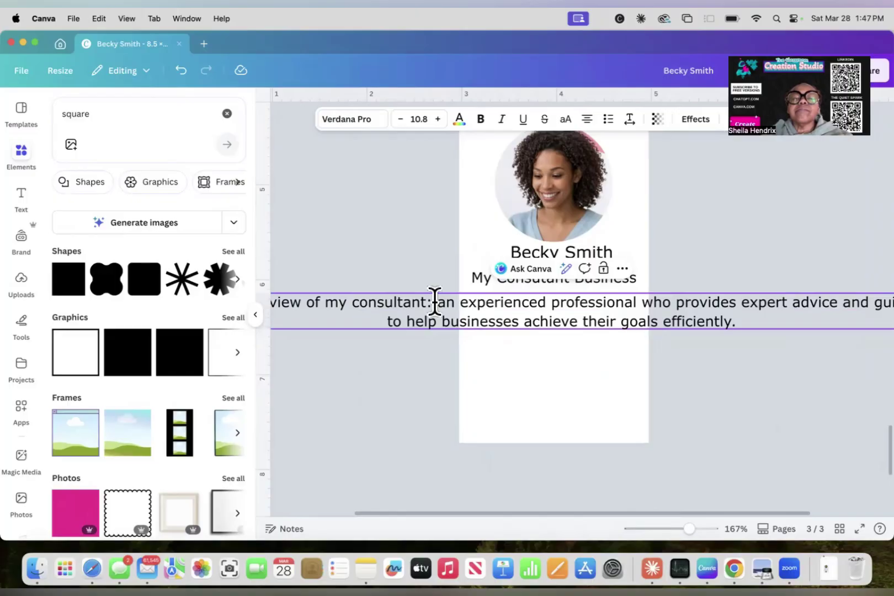
pyautogui.moveTo(436, 301); pyautogui.dragTo(268, 294)
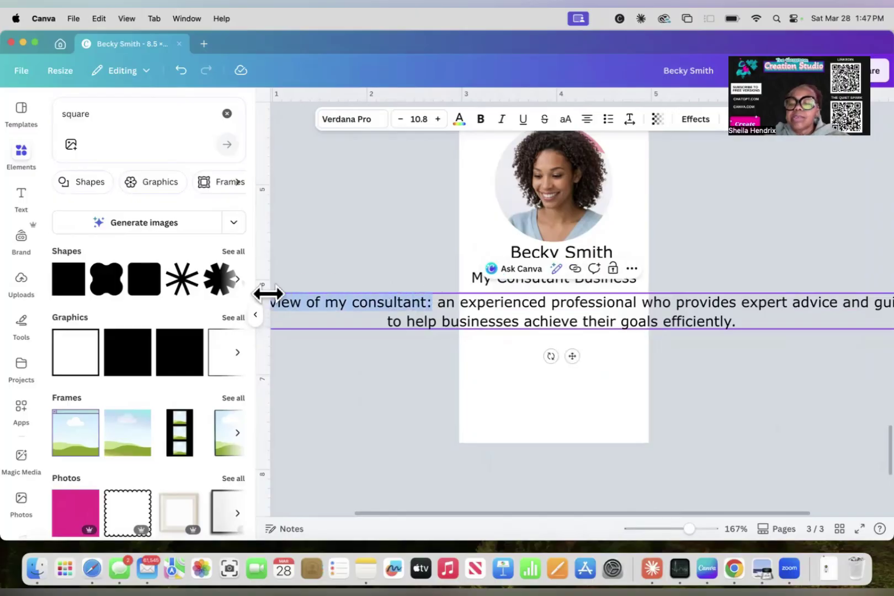
pyautogui.press('BackSpace')
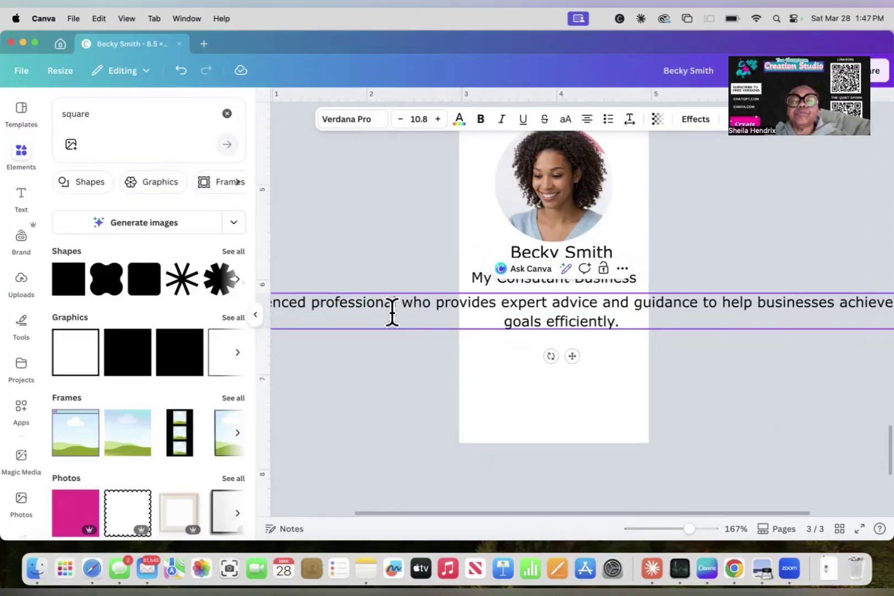
# - Narrow the description text box until it wraps to four lines and move it onto the card below the business name
pyautogui.hscroll(1, 739, 315)
pyautogui.hscroll(3, 738, 315)
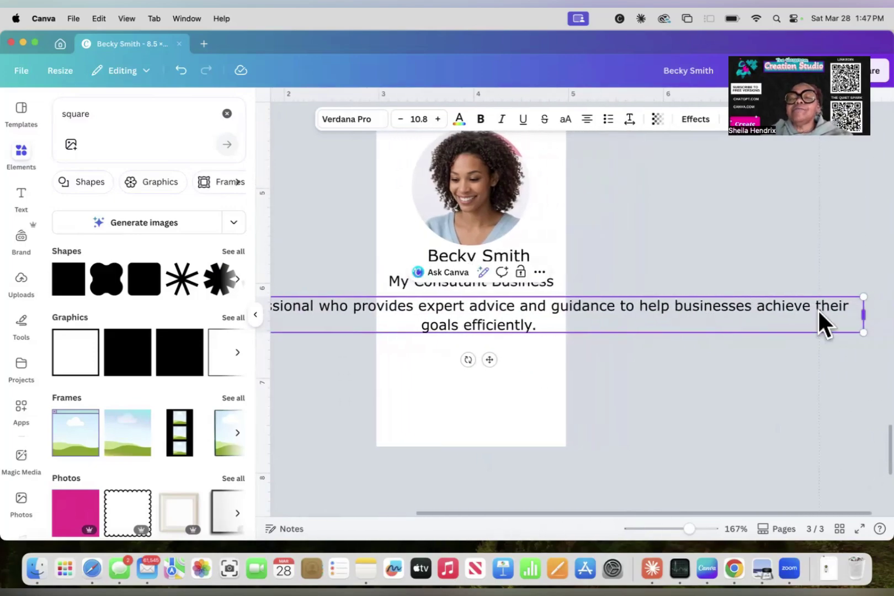
pyautogui.moveTo(818, 310); pyautogui.dragTo(555, 315)
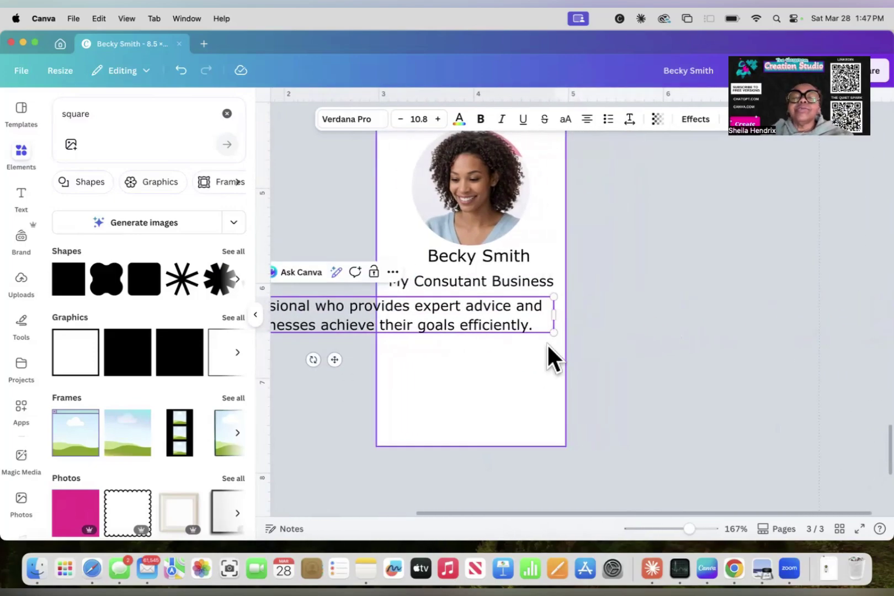
pyautogui.hscroll(-6, 547, 343)
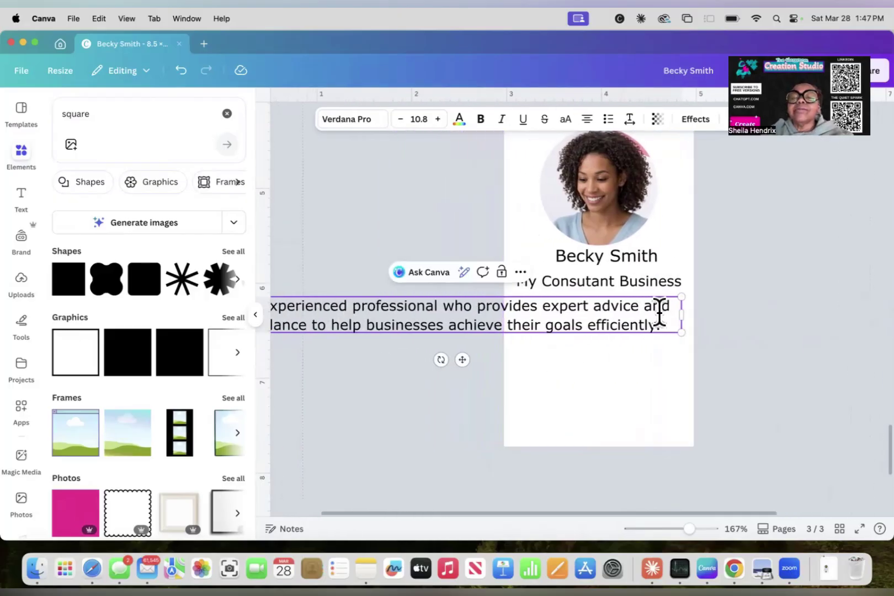
pyautogui.moveTo(681, 314); pyautogui.dragTo(470, 303)
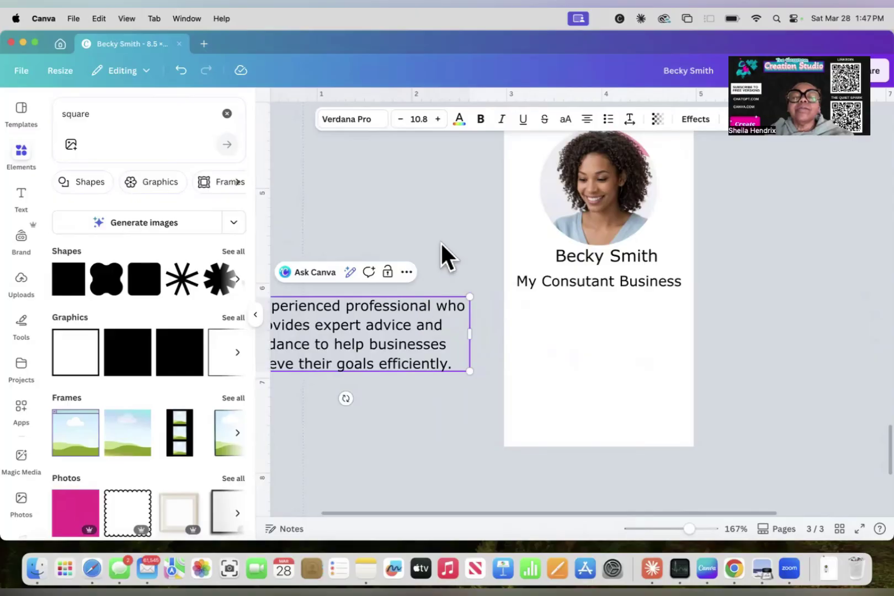
pyautogui.click(460, 249)
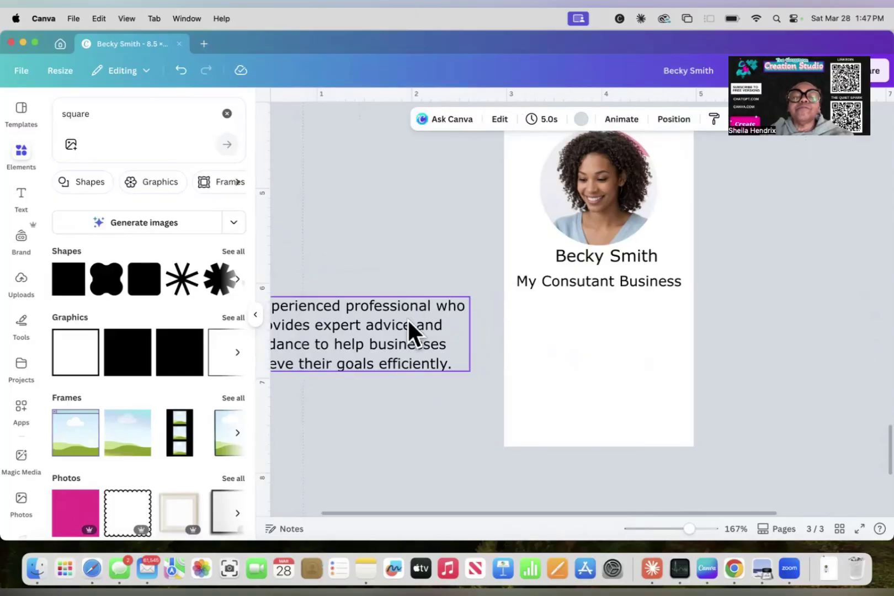
pyautogui.moveTo(408, 326); pyautogui.dragTo(640, 327)
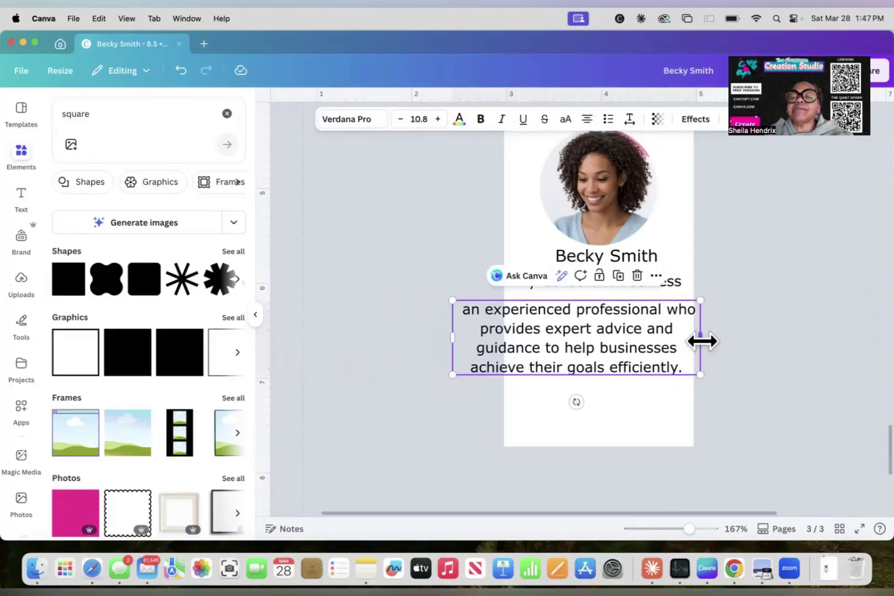
# - Reduce the description's font size to 8.8 and fit its text box centrally within the card's width
pyautogui.moveTo(701, 338); pyautogui.dragTo(678, 333)
pyautogui.click(400, 119)
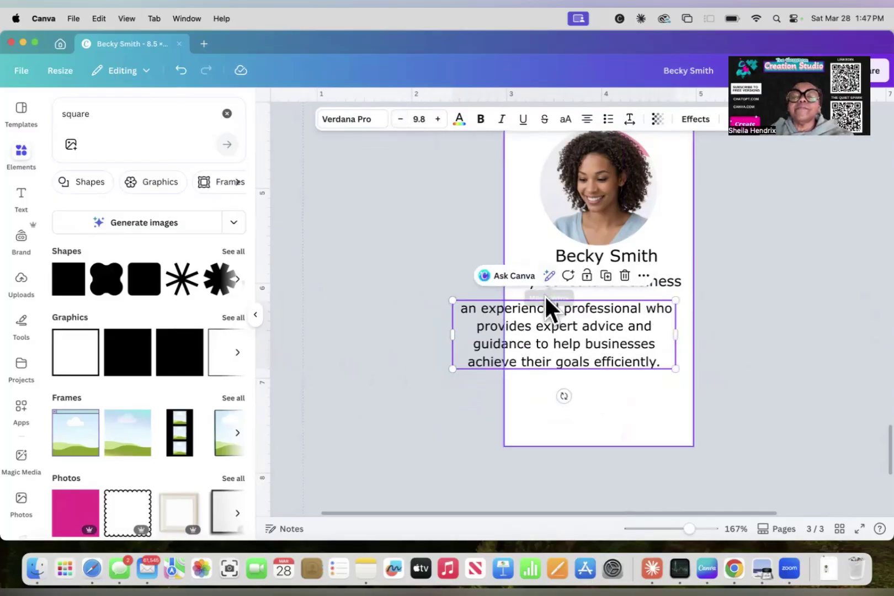
pyautogui.click(401, 119)
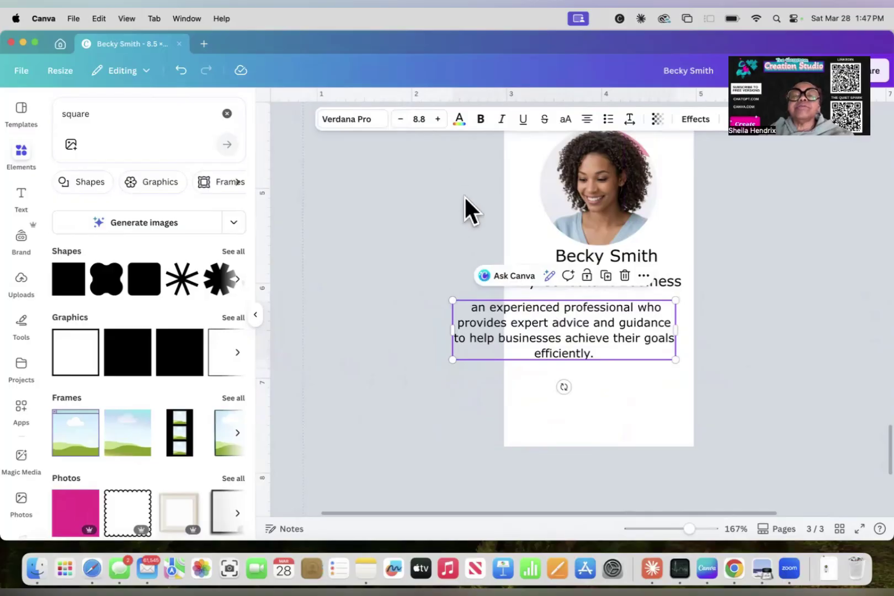
pyautogui.moveTo(447, 330); pyautogui.dragTo(501, 327)
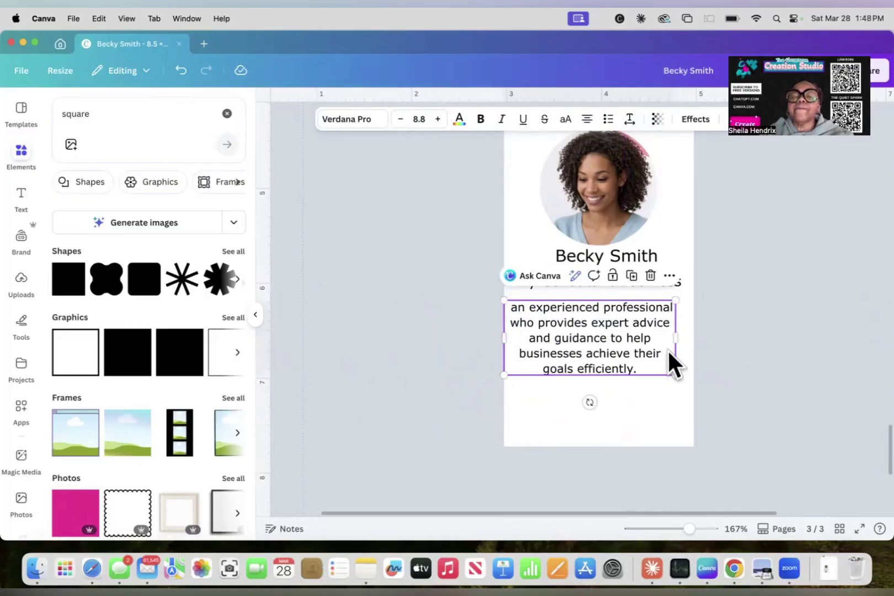
pyautogui.click(701, 339)
pyautogui.moveTo(647, 341); pyautogui.dragTo(656, 341)
# - Set the description in italic Alegreya and narrow its text box slightly
pyautogui.click(350, 122)
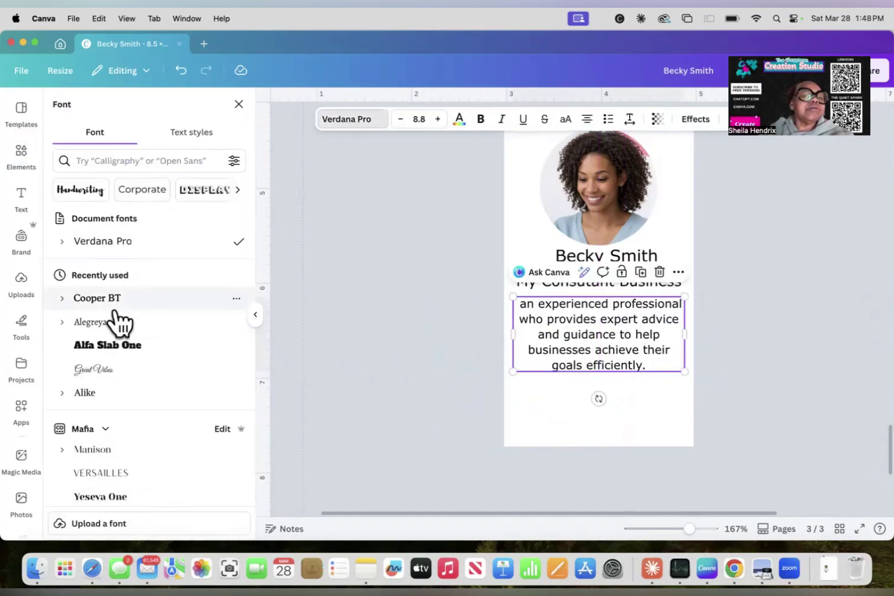
pyautogui.click(91, 321)
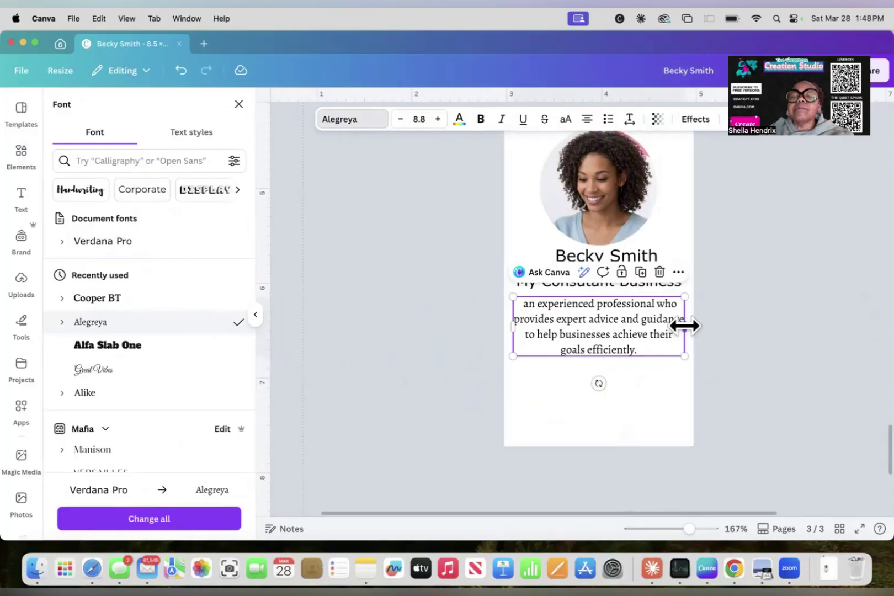
pyautogui.moveTo(685, 325); pyautogui.dragTo(684, 327)
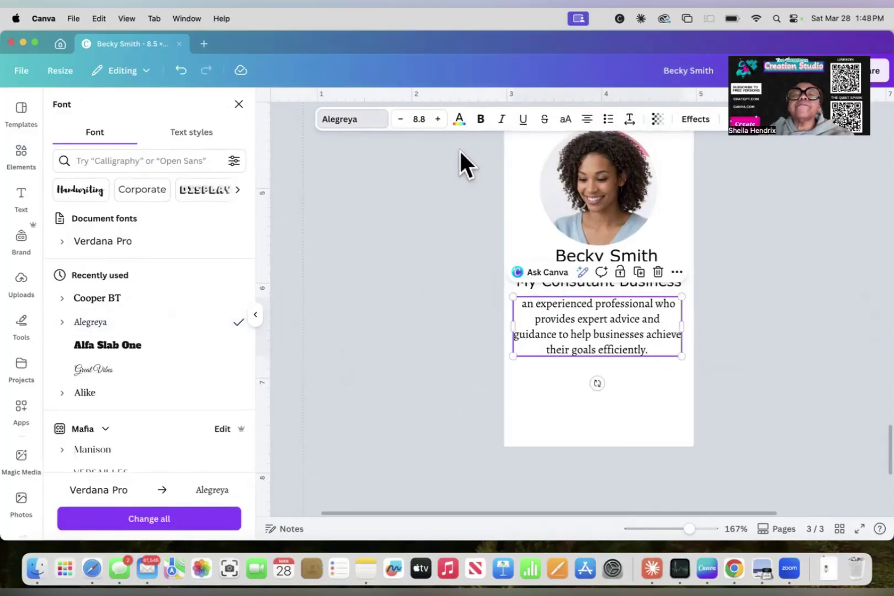
pyautogui.click(503, 120)
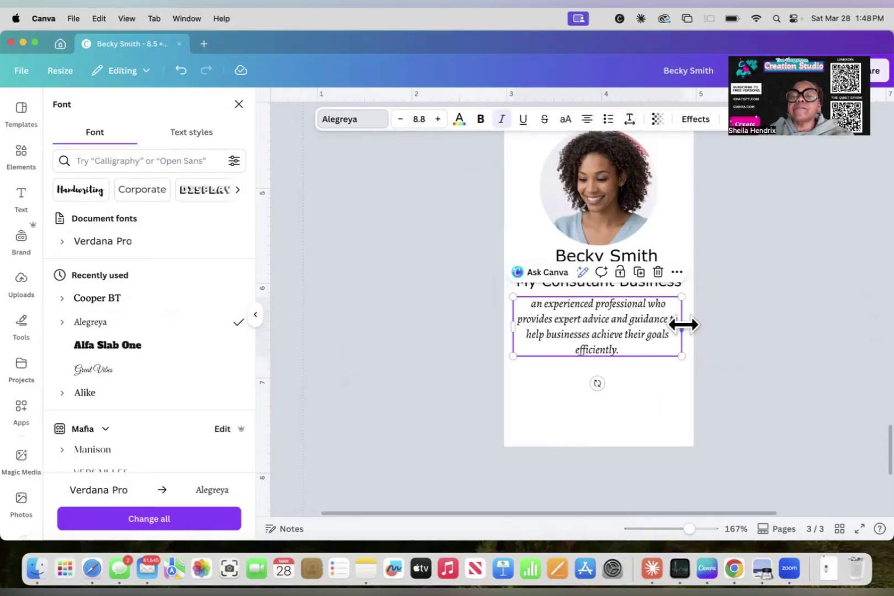
# - Widen the description's text box until the text wraps to three lines
pyautogui.moveTo(683, 325); pyautogui.dragTo(692, 322)
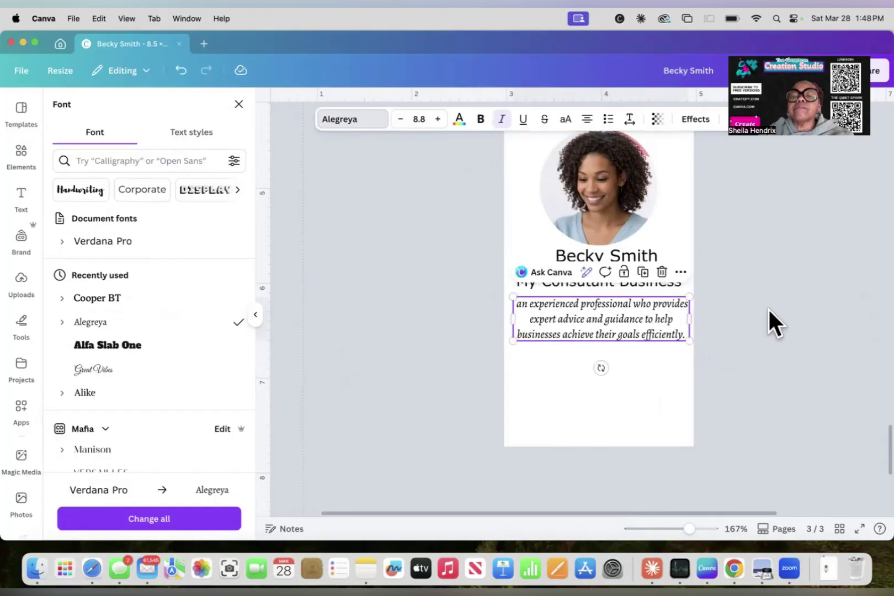
pyautogui.click(769, 310)
# - Set the card holder's name in Great Vibes and extend its text box to the left to recentre it below the portrait
pyautogui.click(613, 259)
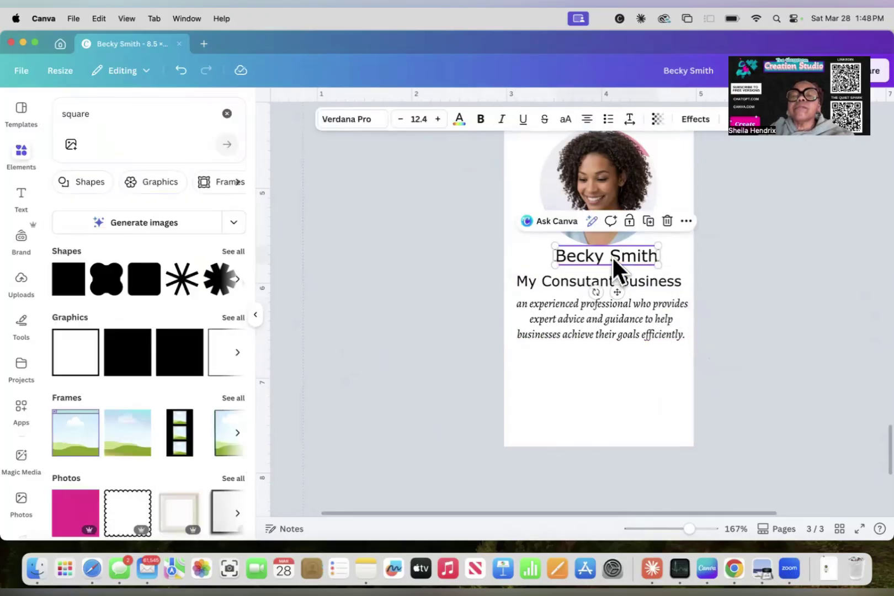
pyautogui.doubleClick(609, 255)
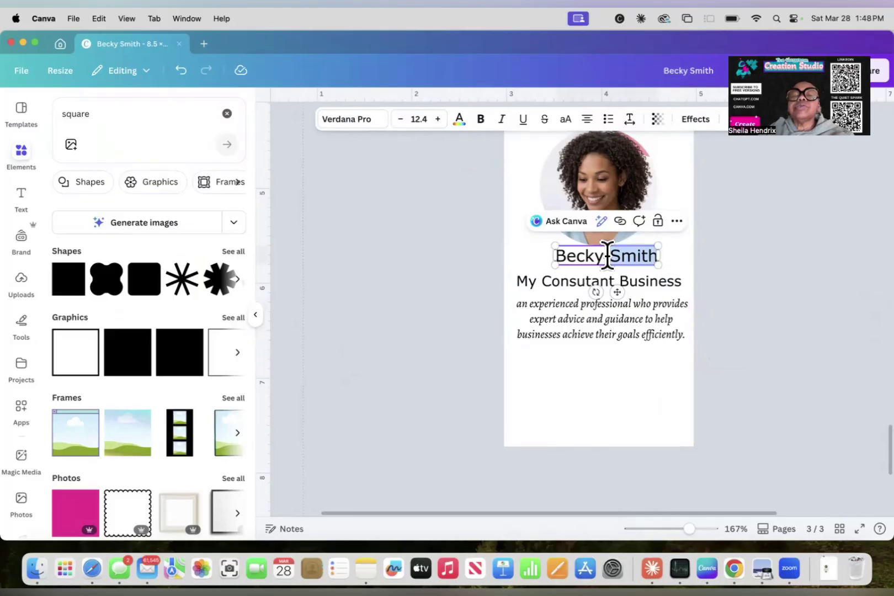
pyautogui.tripleClick(608, 255)
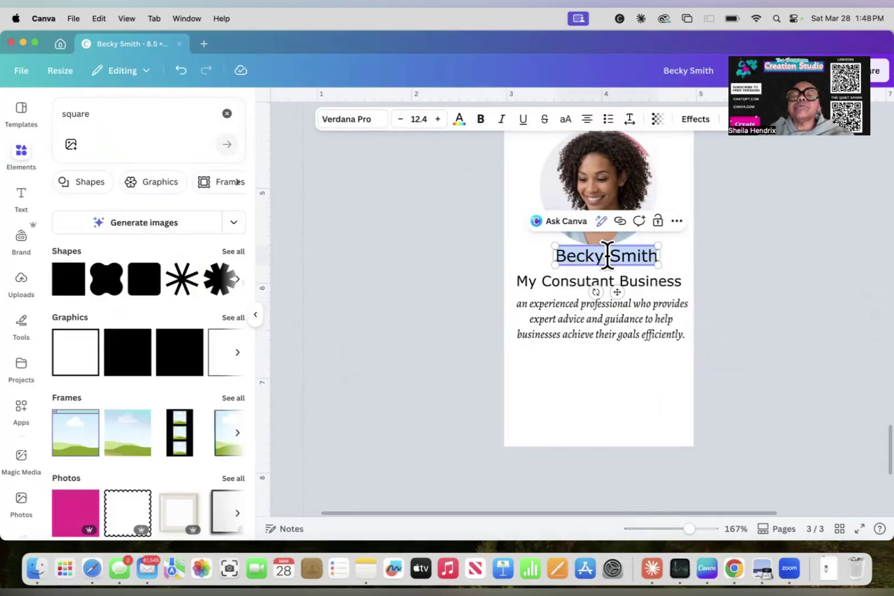
pyautogui.click(358, 122)
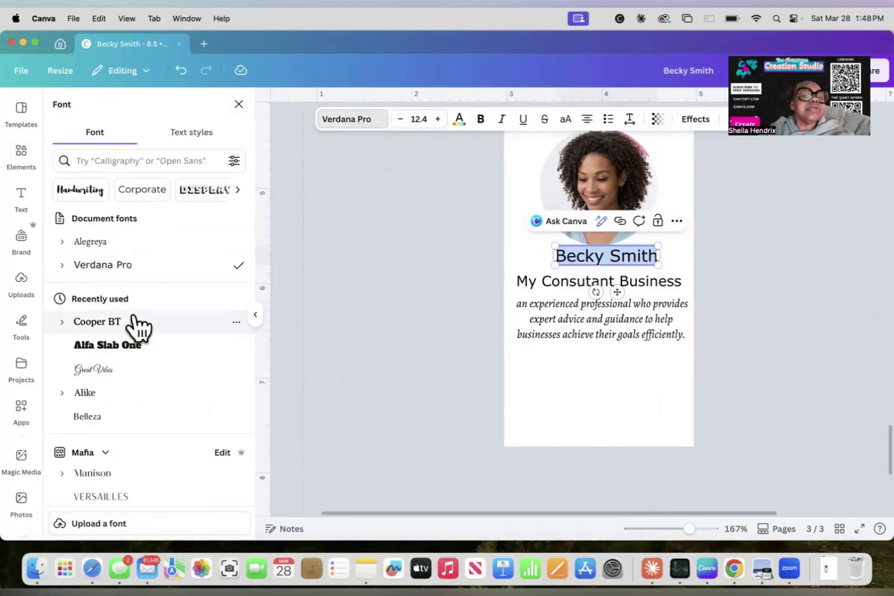
pyautogui.click(127, 370)
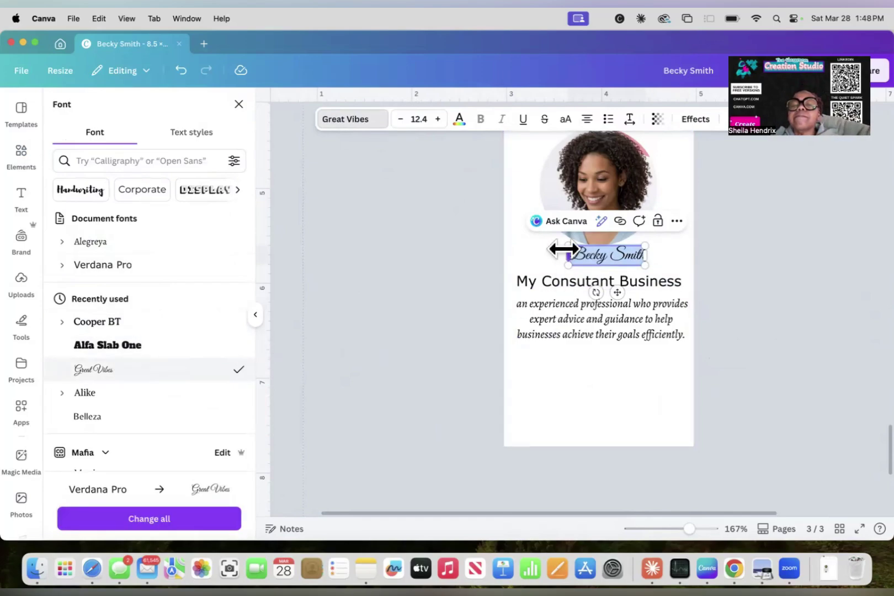
pyautogui.moveTo(563, 250); pyautogui.dragTo(553, 249)
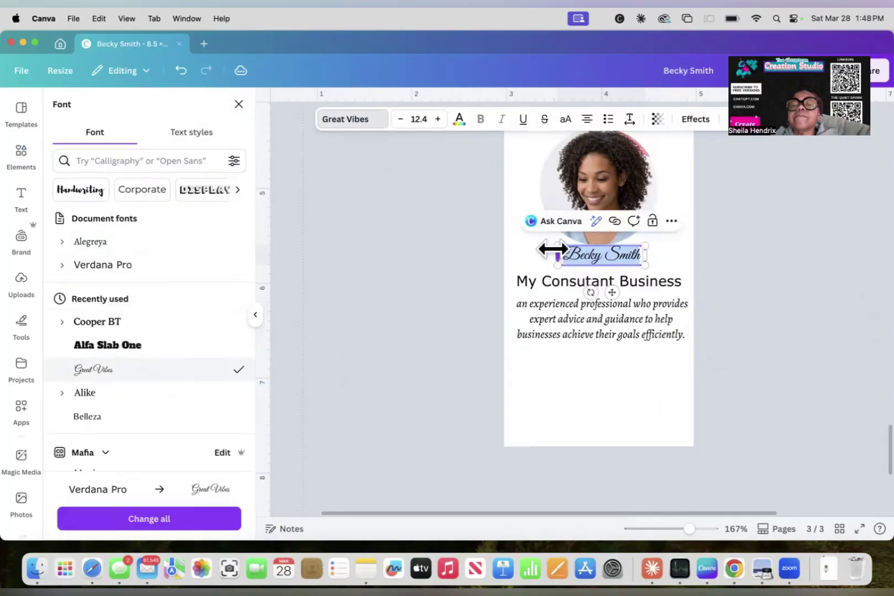
pyautogui.click(481, 276)
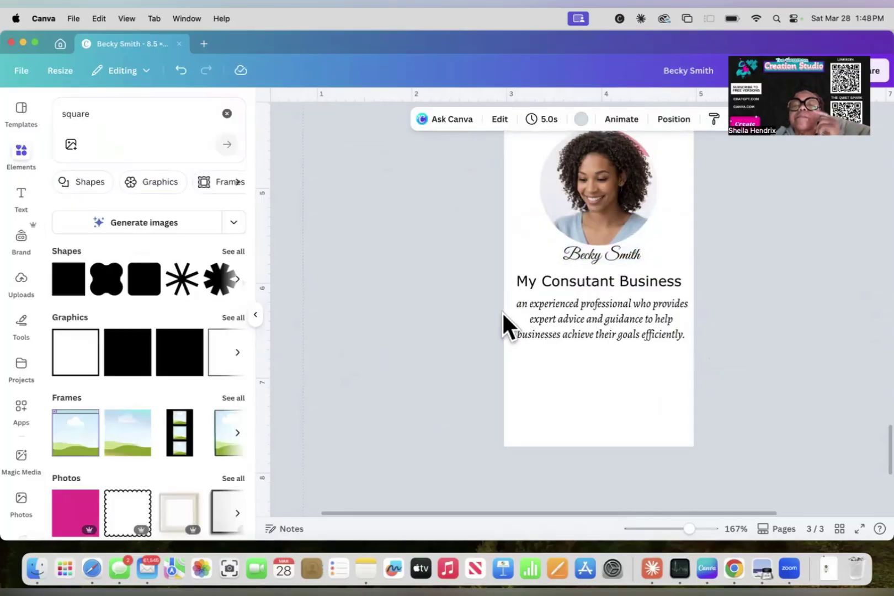
# - Set the business name in Lucida Calligraphy and scale its text down to size 9.4
pyautogui.click(564, 276)
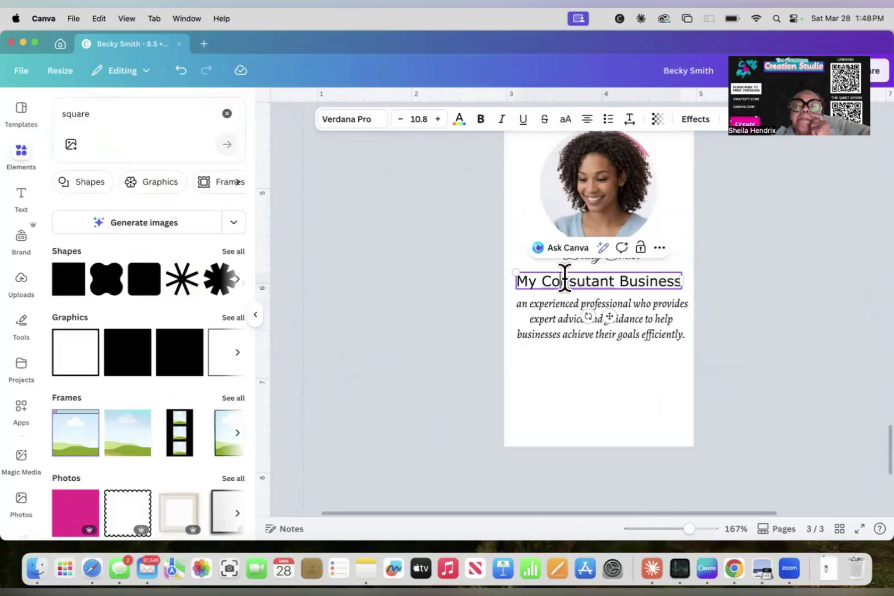
pyautogui.click(564, 276)
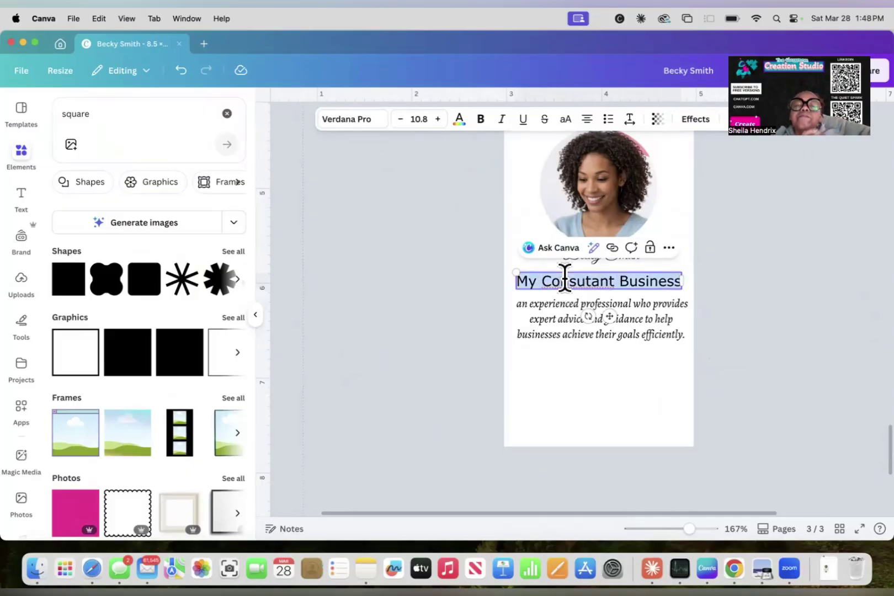
pyautogui.click(363, 119)
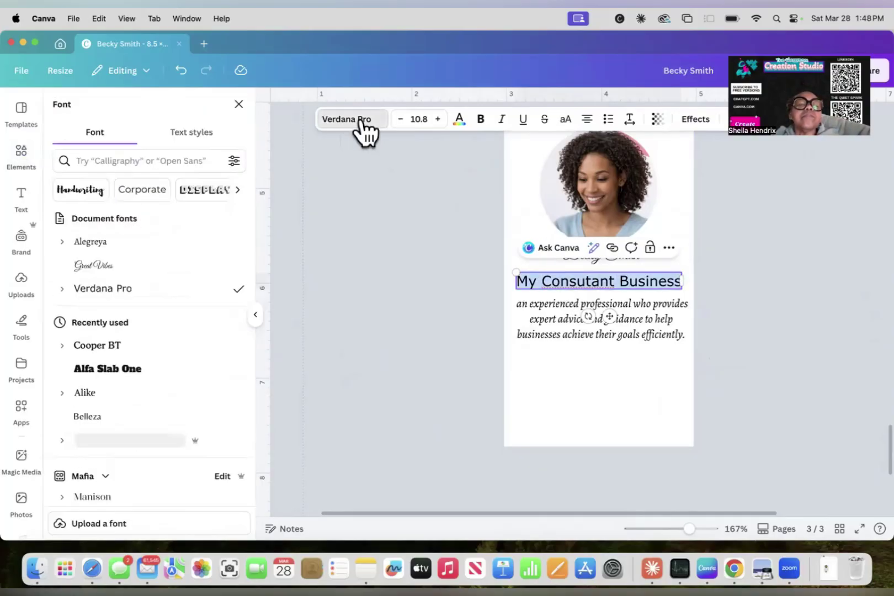
pyautogui.scroll(-2, 140, 375)
pyautogui.click(138, 390)
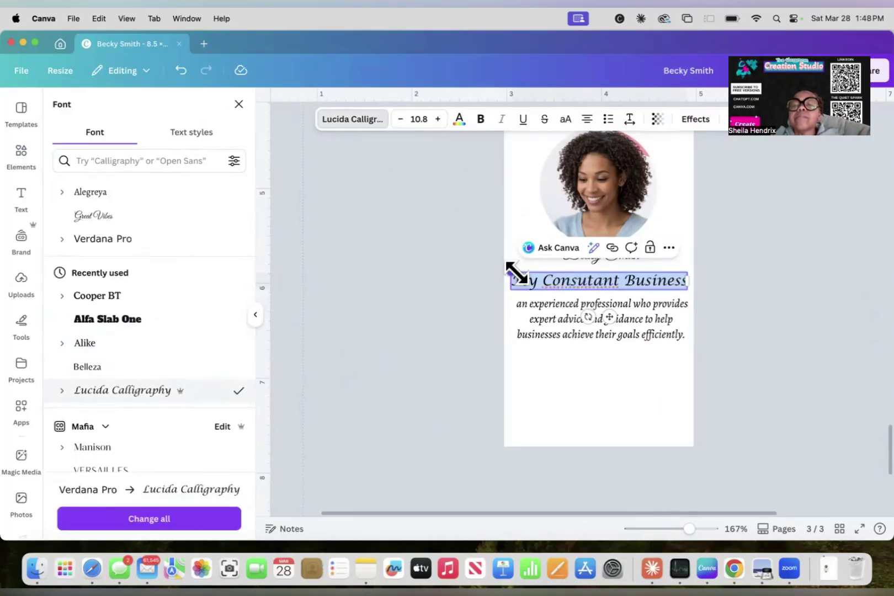
pyautogui.moveTo(516, 272); pyautogui.dragTo(533, 273)
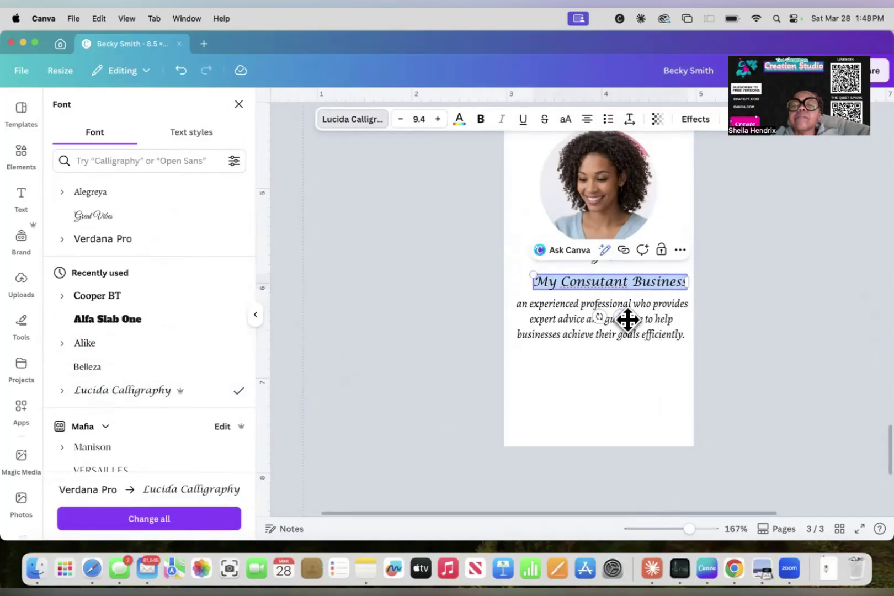
# - Move the business name up close beneath the holder's name and shift the description up to follow it
pyautogui.moveTo(624, 316); pyautogui.dragTo(621, 309)
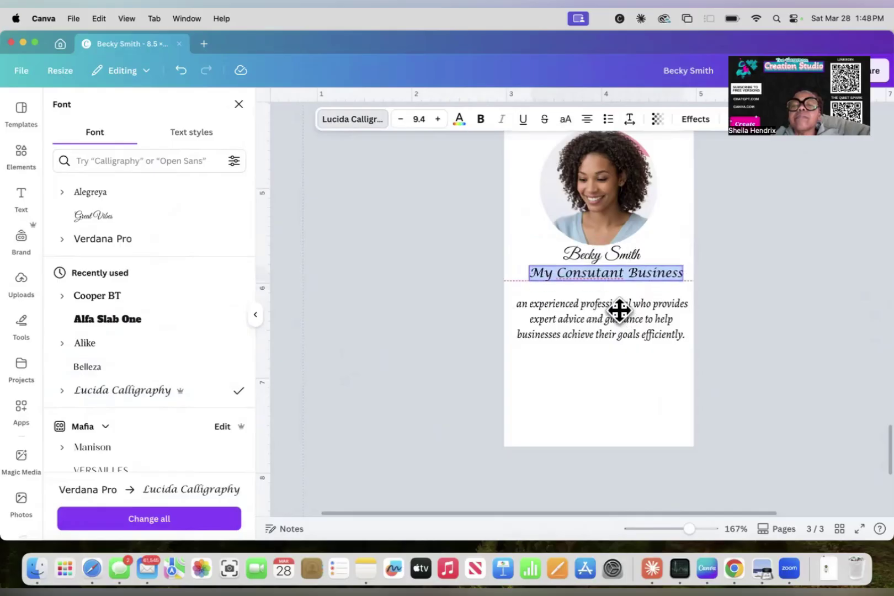
pyautogui.click(622, 319)
pyautogui.moveTo(626, 327); pyautogui.dragTo(627, 321)
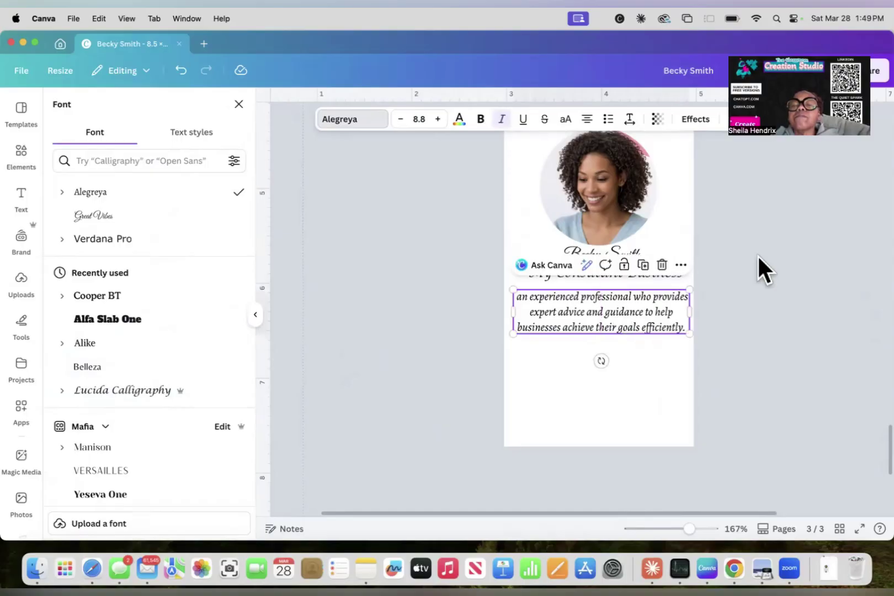
pyautogui.click(772, 255)
# - Copy the QR code from page 2 and paste it onto the business card on page 3
pyautogui.scroll(3, 772, 255)
pyautogui.scroll(10, 772, 255)
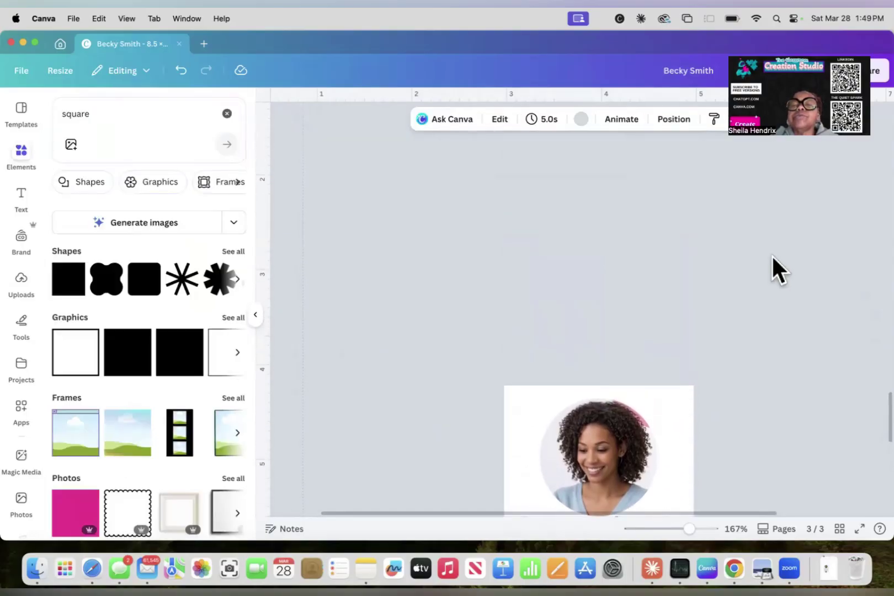
pyautogui.scroll(5, 772, 255)
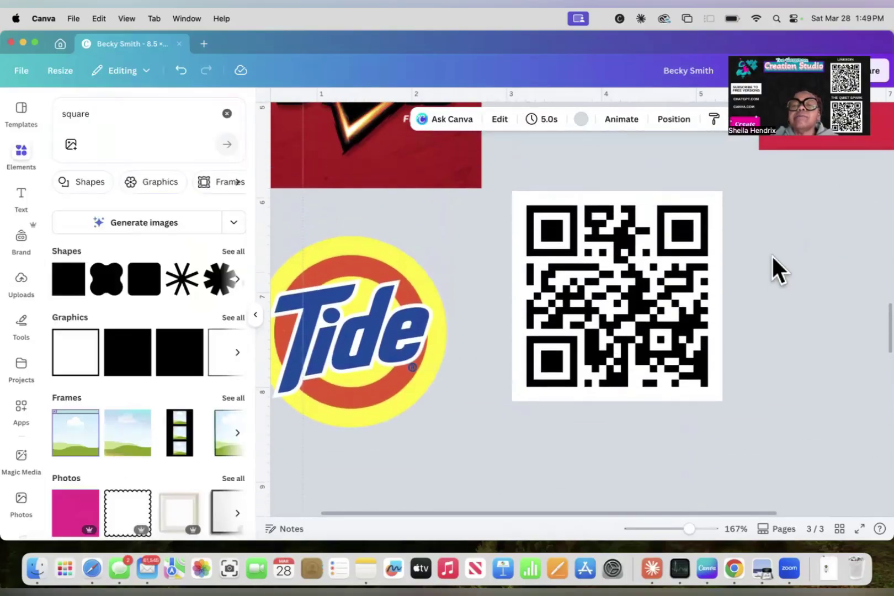
pyautogui.click(676, 291)
pyautogui.rightClick(676, 292)
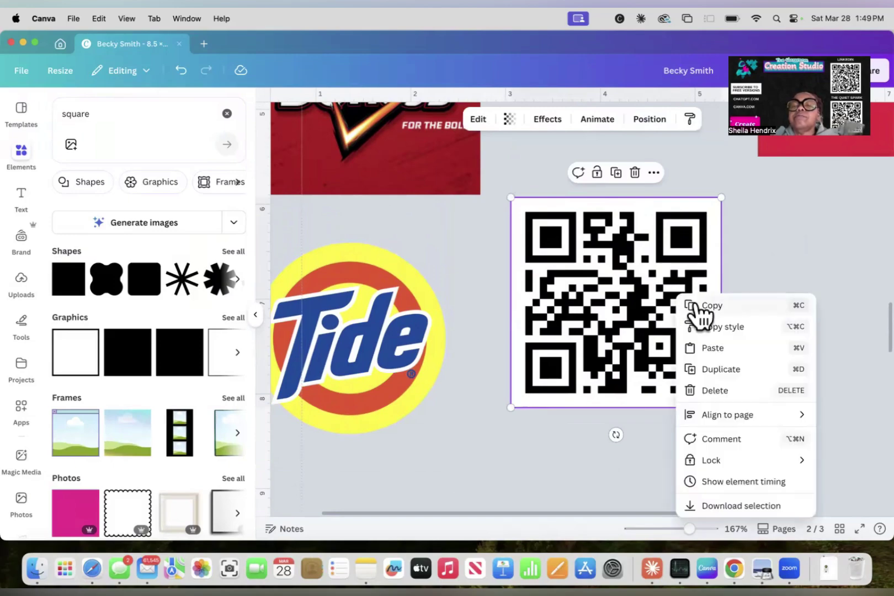
pyautogui.click(716, 305)
pyautogui.scroll(-1, 779, 334)
pyautogui.scroll(-10, 779, 334)
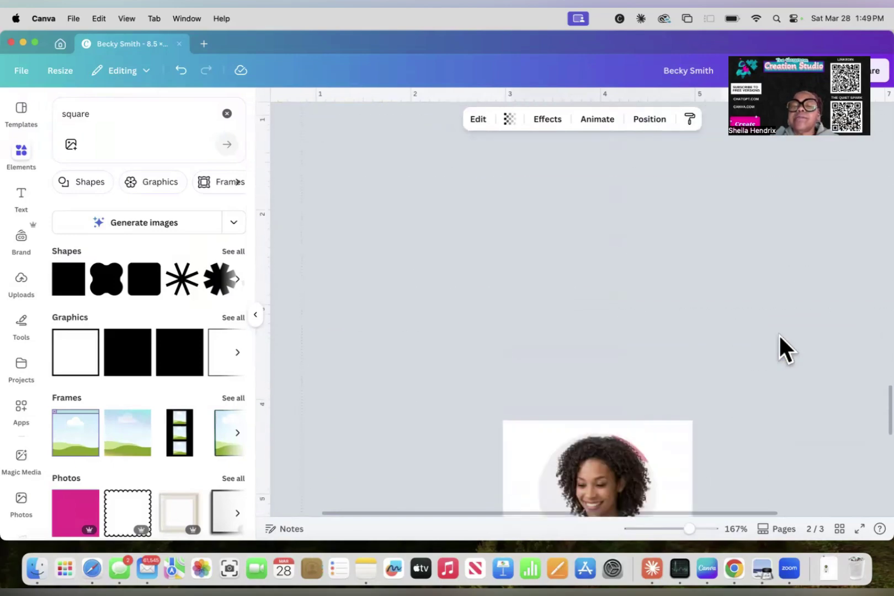
pyautogui.click(607, 265)
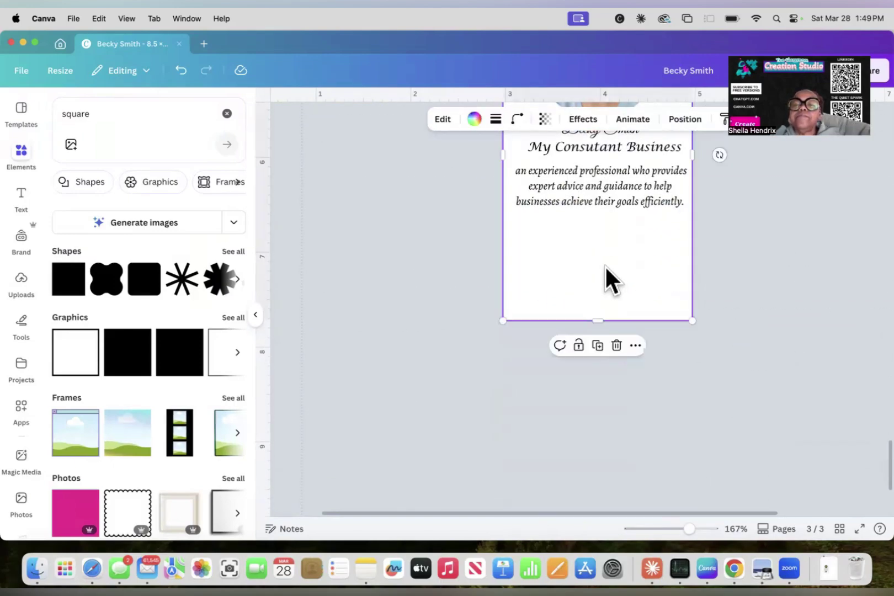
pyautogui.rightClick(605, 265)
pyautogui.click(660, 301)
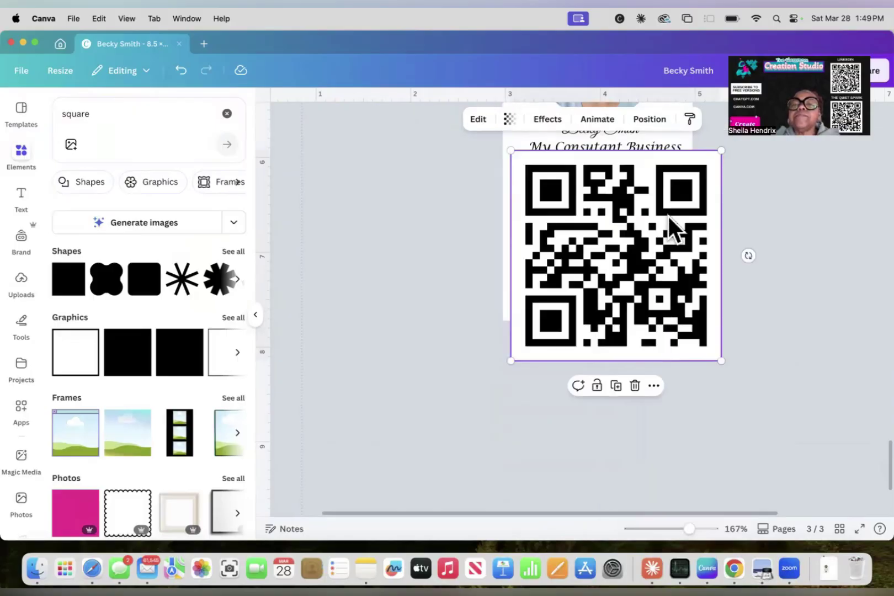
# - Shrink the QR code to less than half the card's width and centre it in the blank area below the description
pyautogui.moveTo(720, 151); pyautogui.dragTo(615, 257)
pyautogui.moveTo(579, 315); pyautogui.dragTo(614, 267)
pyautogui.moveTo(646, 209); pyautogui.dragTo(631, 228)
pyautogui.moveTo(594, 282); pyautogui.dragTo(597, 264)
pyautogui.click(721, 262)
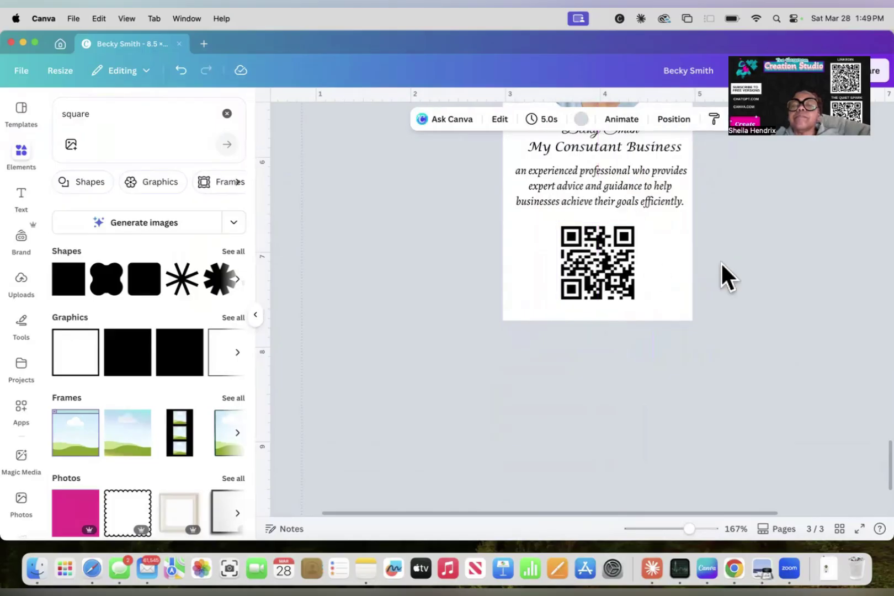
# - Nudge the circular portrait and the QR code slightly upward on the card, keeping both centred
pyautogui.scroll(3, 720, 262)
pyautogui.hscroll(2, 721, 263)
pyautogui.scroll(1, 721, 262)
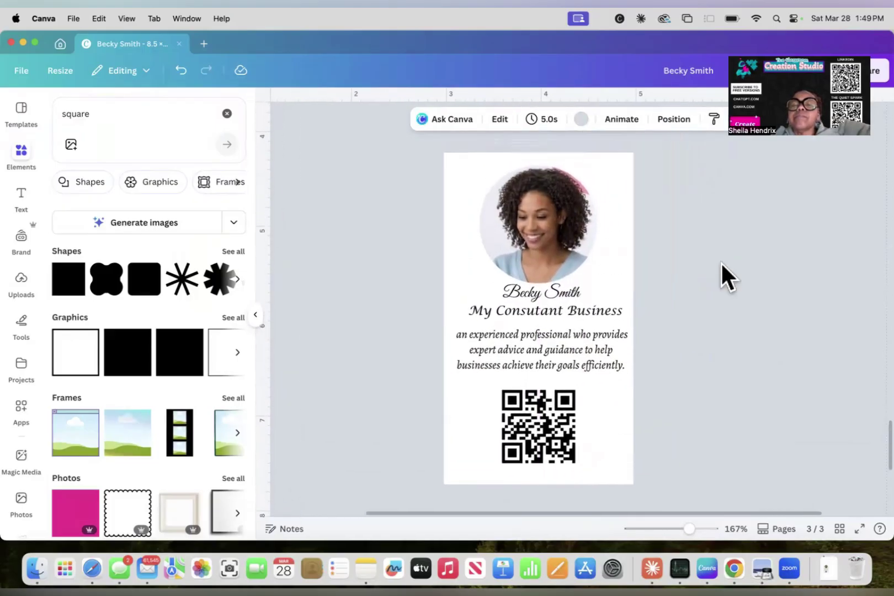
pyautogui.scroll(-2, 721, 262)
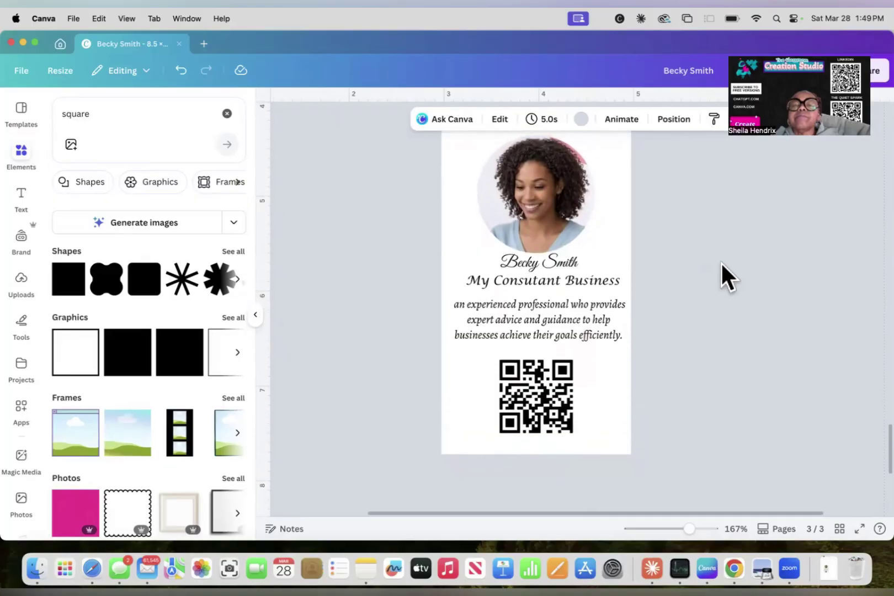
pyautogui.scroll(1, 721, 262)
pyautogui.scroll(1, 721, 262)
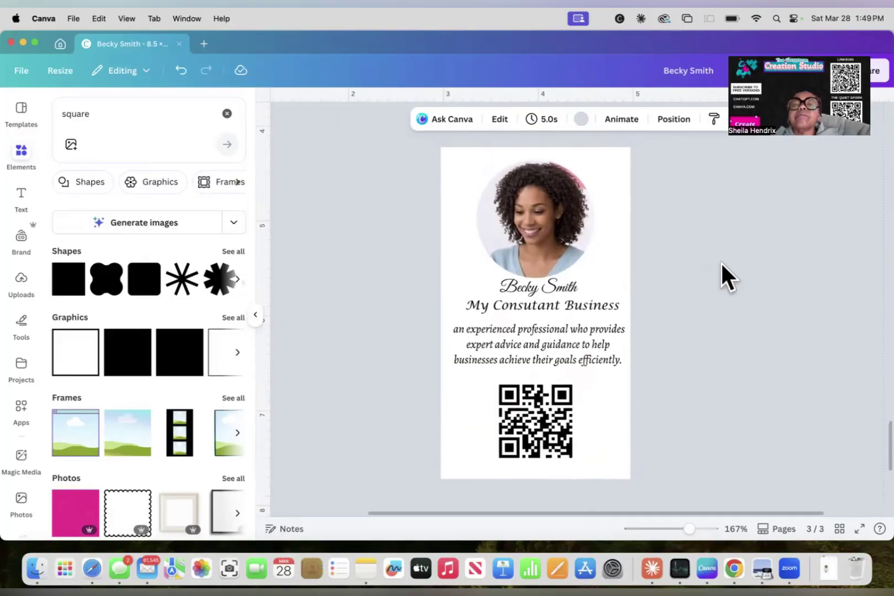
pyautogui.click(568, 222)
pyautogui.moveTo(568, 222); pyautogui.dragTo(567, 220)
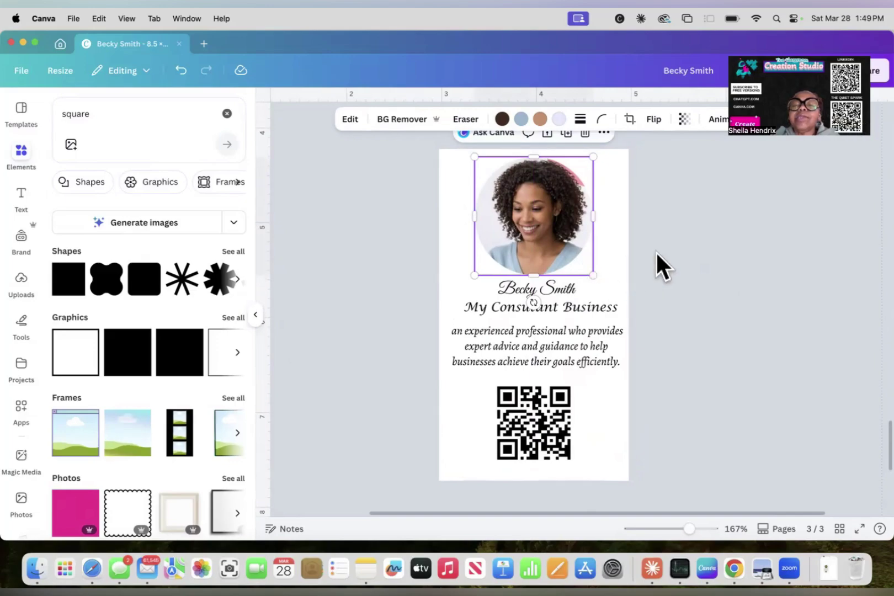
pyautogui.click(690, 252)
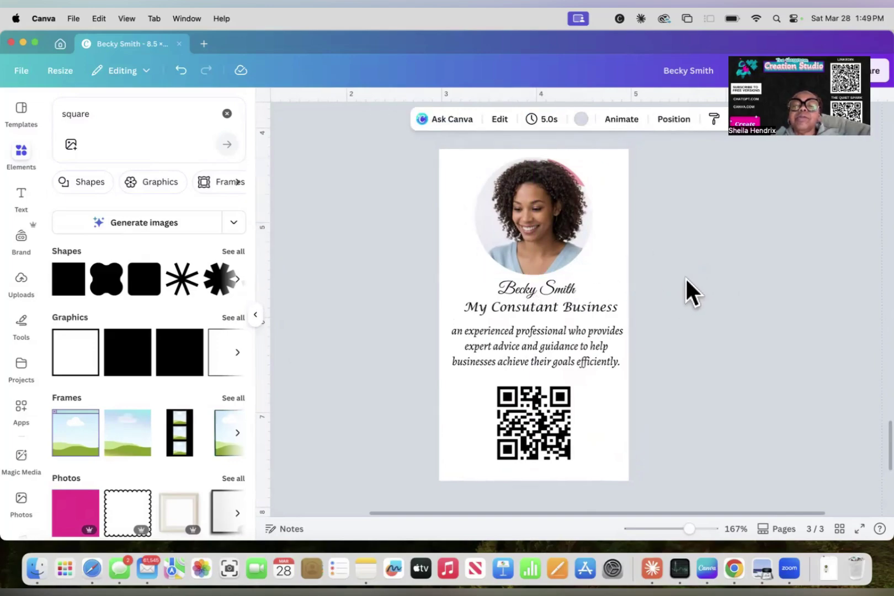
pyautogui.moveTo(531, 428); pyautogui.dragTo(531, 414)
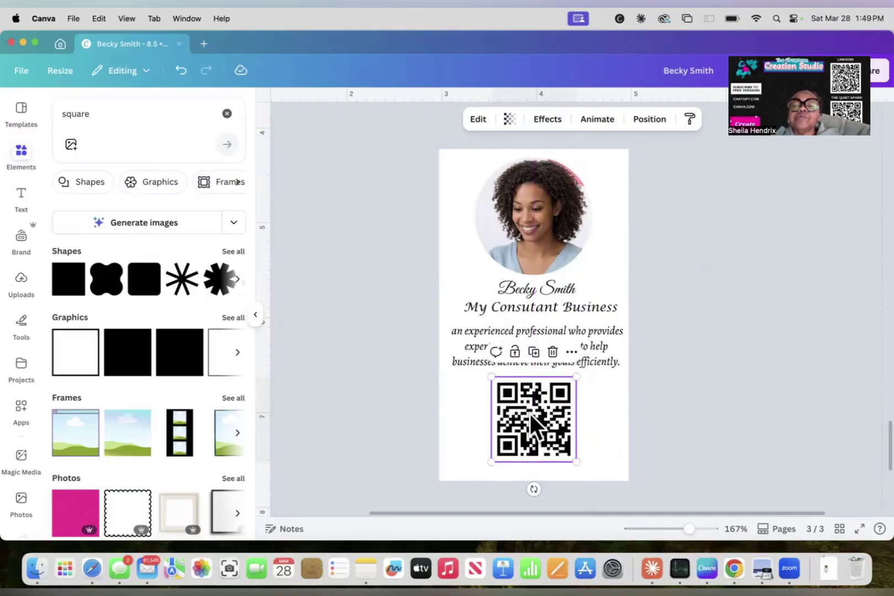
pyautogui.click(739, 293)
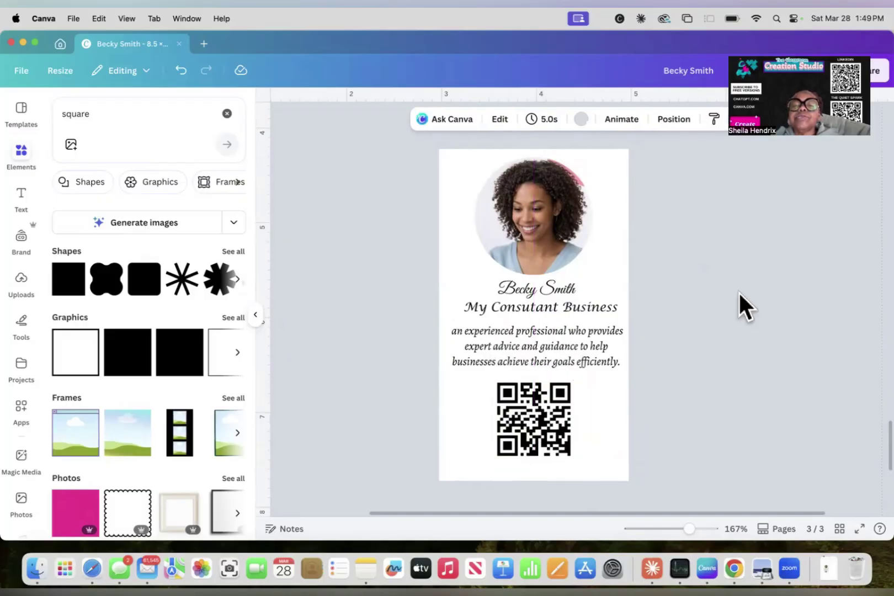
# - Fill the card's background with the light grey photo colour taken from the portrait
pyautogui.scroll(3, 739, 291)
pyautogui.scroll(-3, 738, 290)
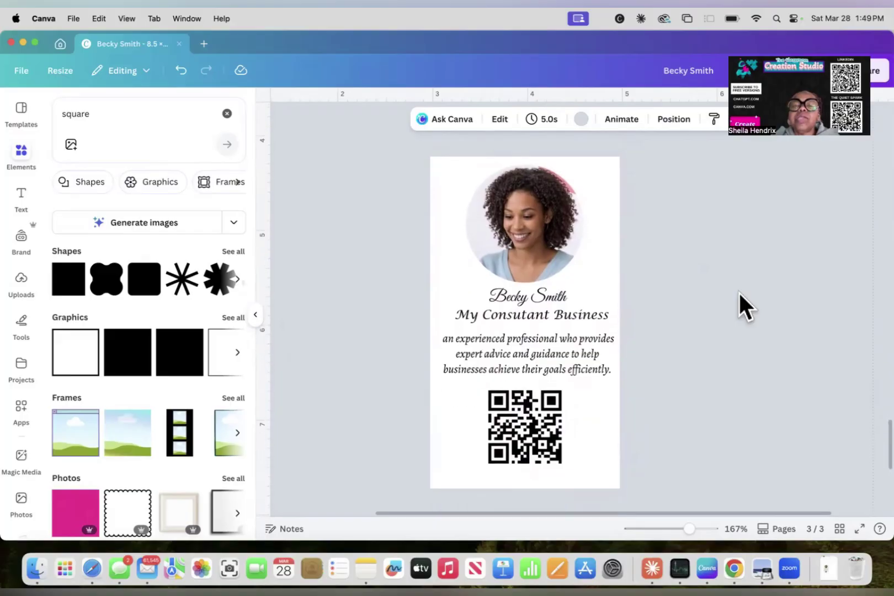
pyautogui.hscroll(-1, 739, 290)
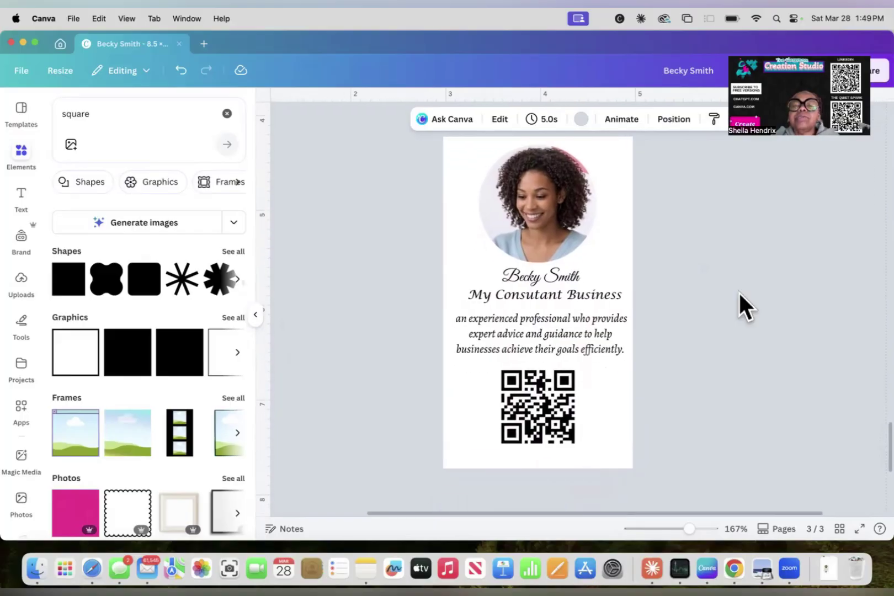
pyautogui.click(622, 147)
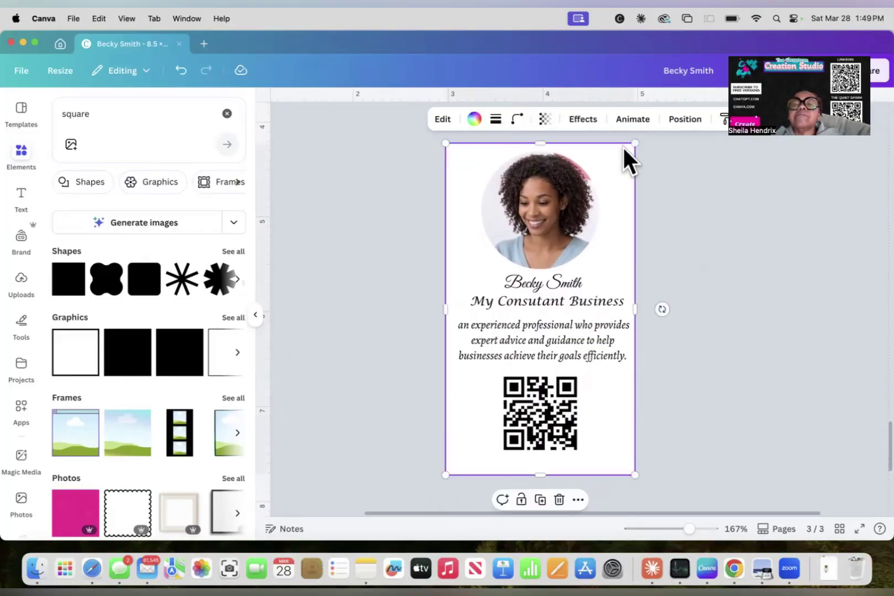
pyautogui.click(475, 120)
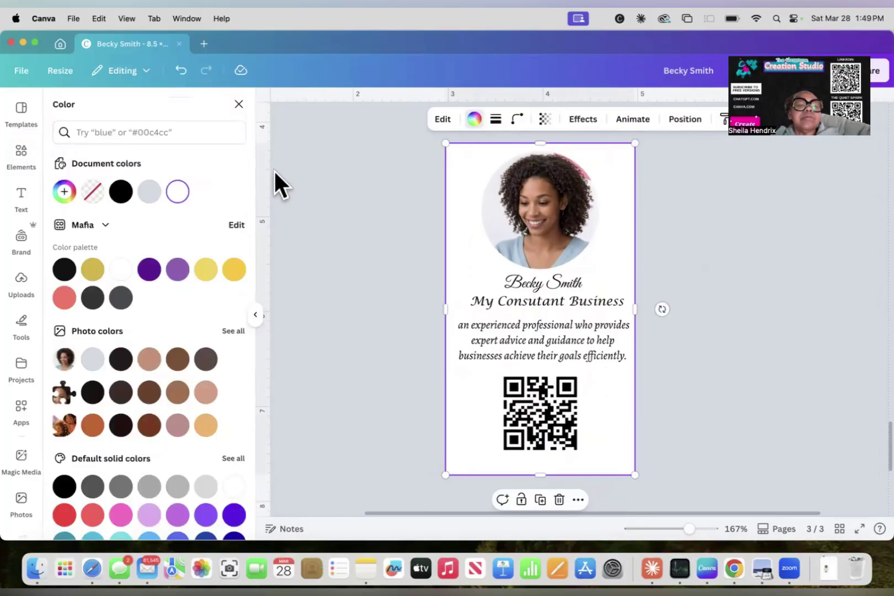
pyautogui.scroll(-1, 145, 282)
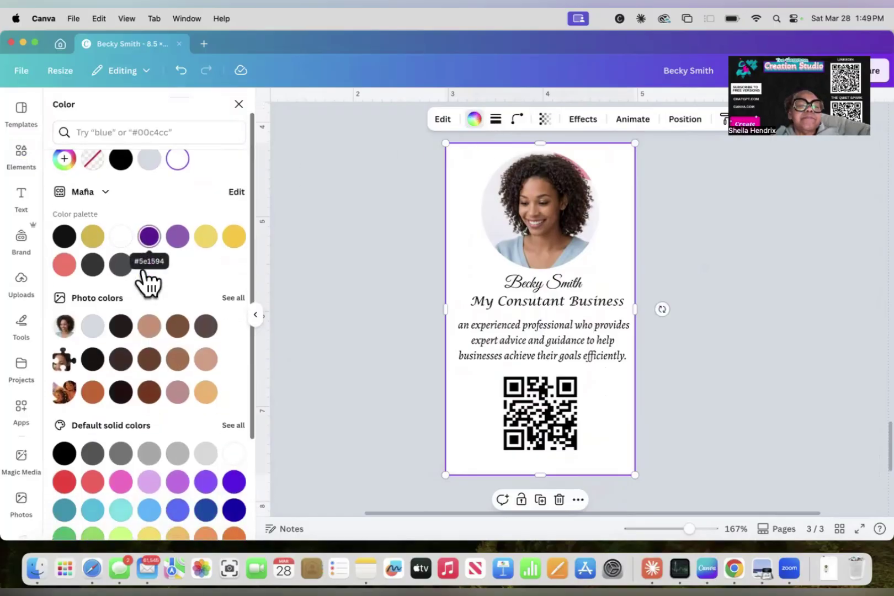
pyautogui.click(93, 327)
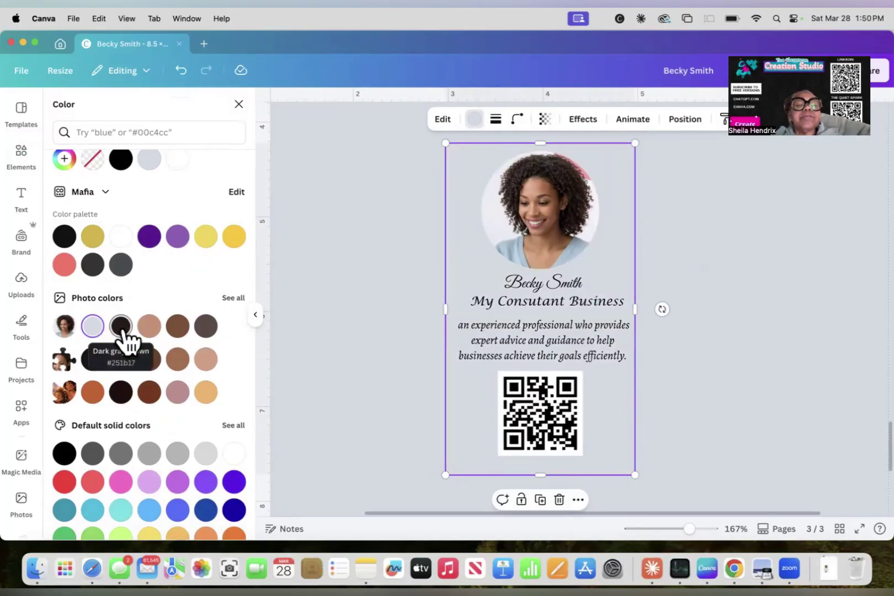
# - Try the orange-brown photo colour as the card's background and restore the portrait's light grey
pyautogui.click(95, 392)
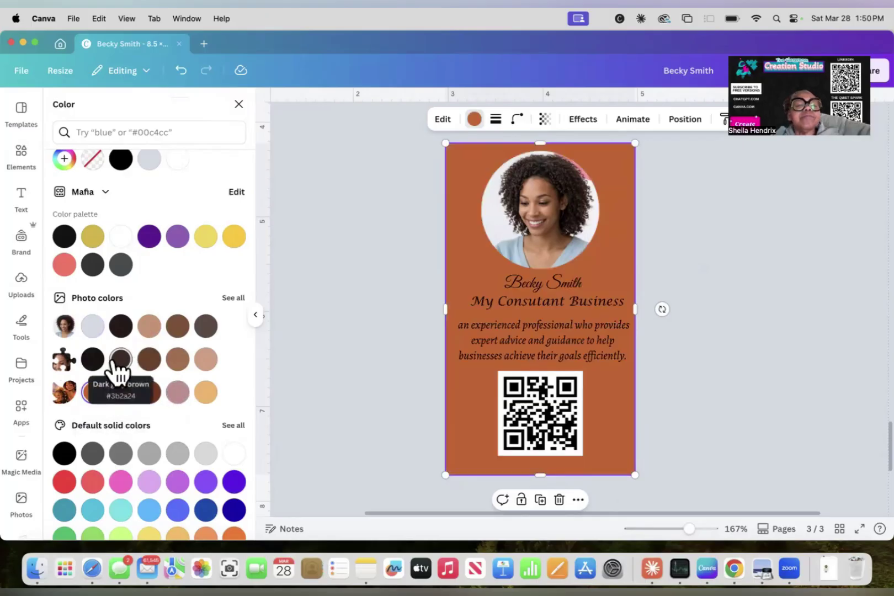
pyautogui.click(92, 327)
pyautogui.click(370, 299)
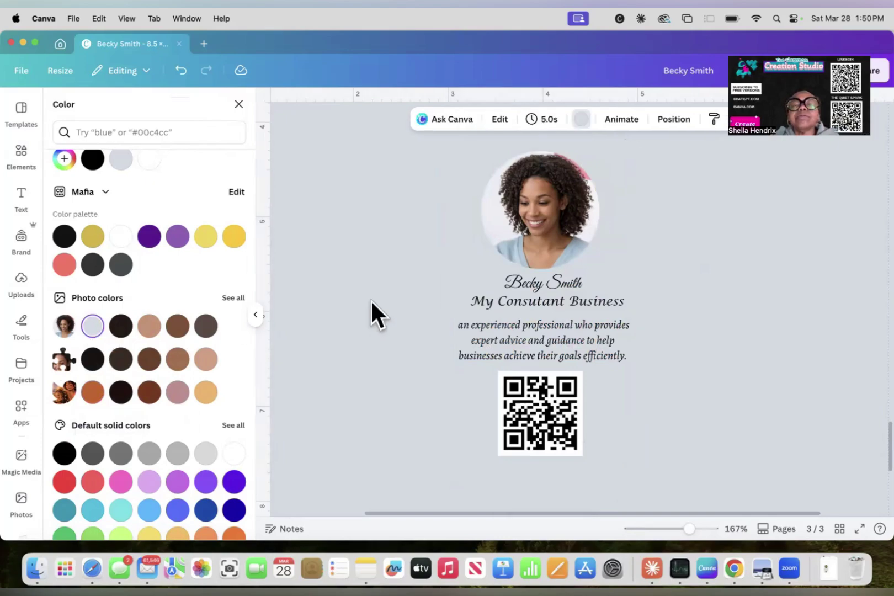
# - Recolour the business card's background rectangle with a custom light blue, #C2D4E8
pyautogui.click(469, 236)
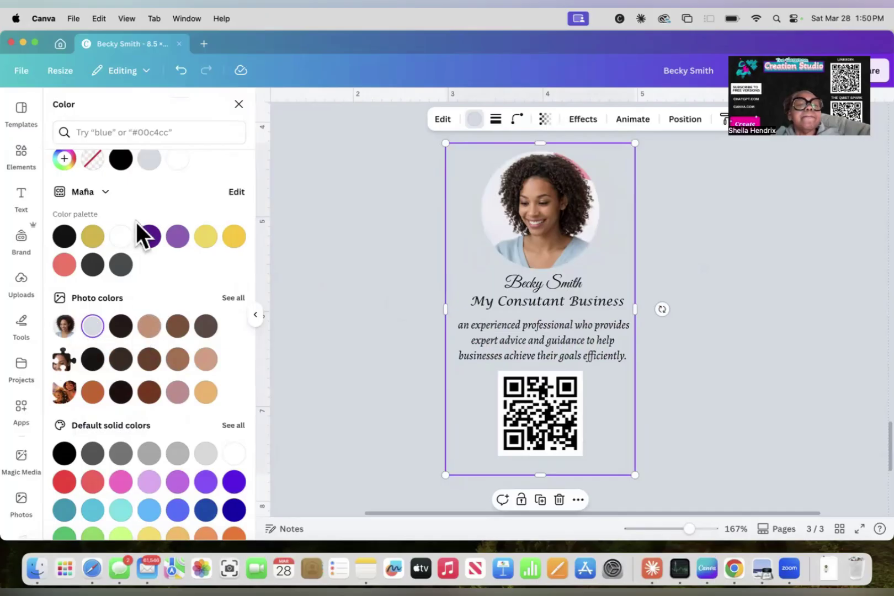
pyautogui.scroll(1, 136, 222)
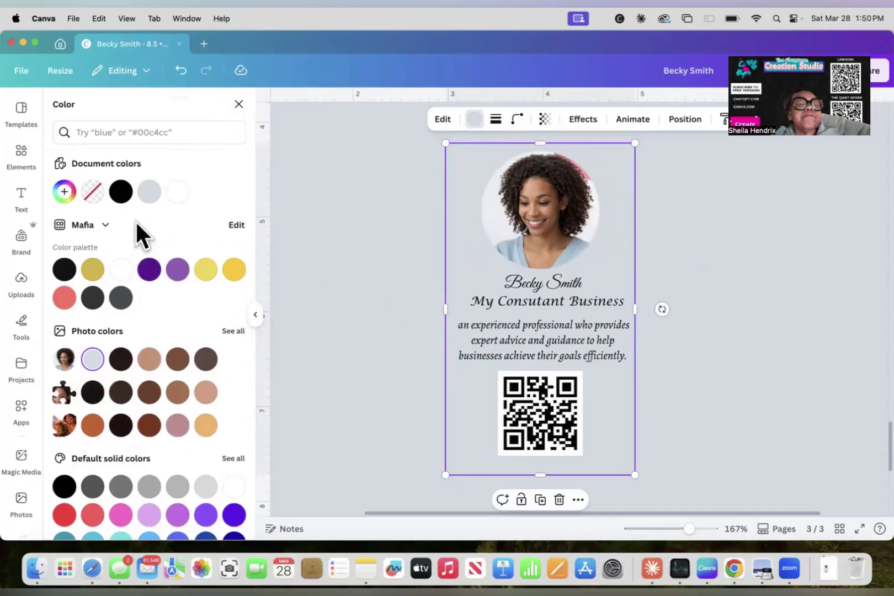
pyautogui.click(65, 192)
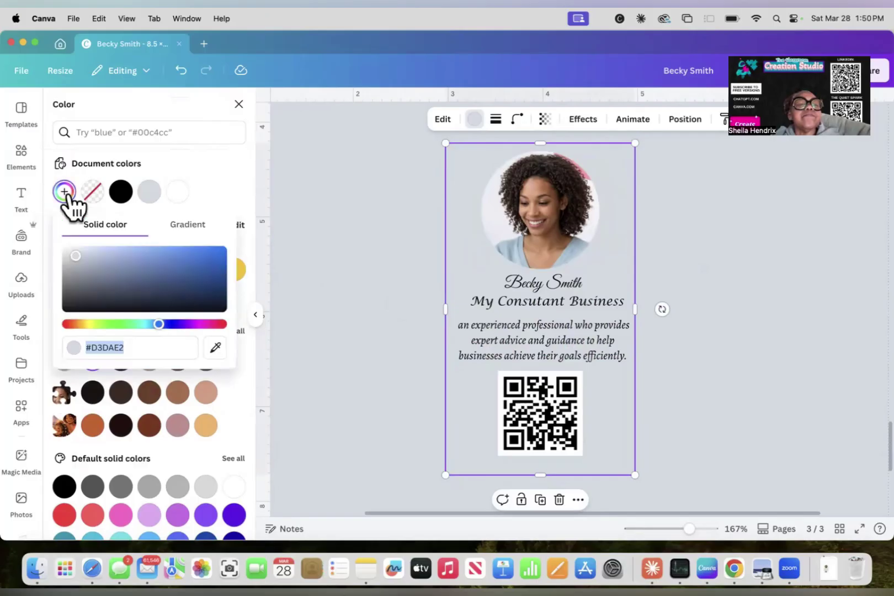
pyautogui.moveTo(87, 262); pyautogui.dragTo(87, 255)
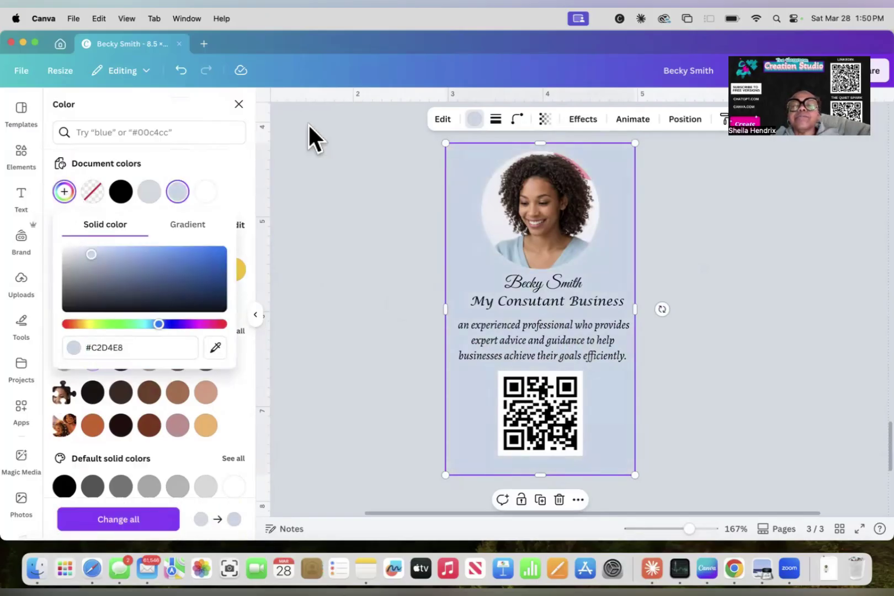
pyautogui.click(325, 142)
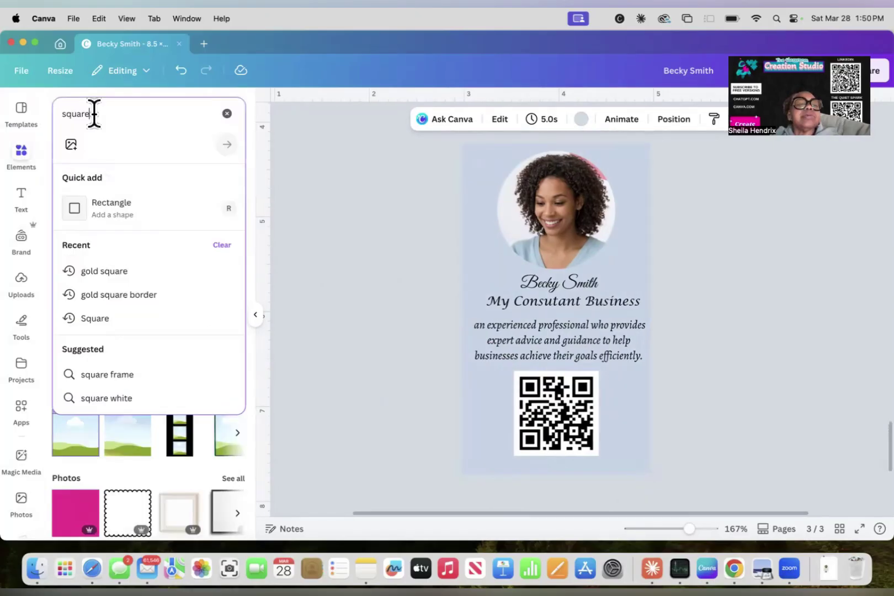
# - Search the elements for "background" and add the blue wavy-line graphic to the page
pyautogui.moveTo(91, 113); pyautogui.dragTo(54, 114)
pyautogui.write('backgrou')
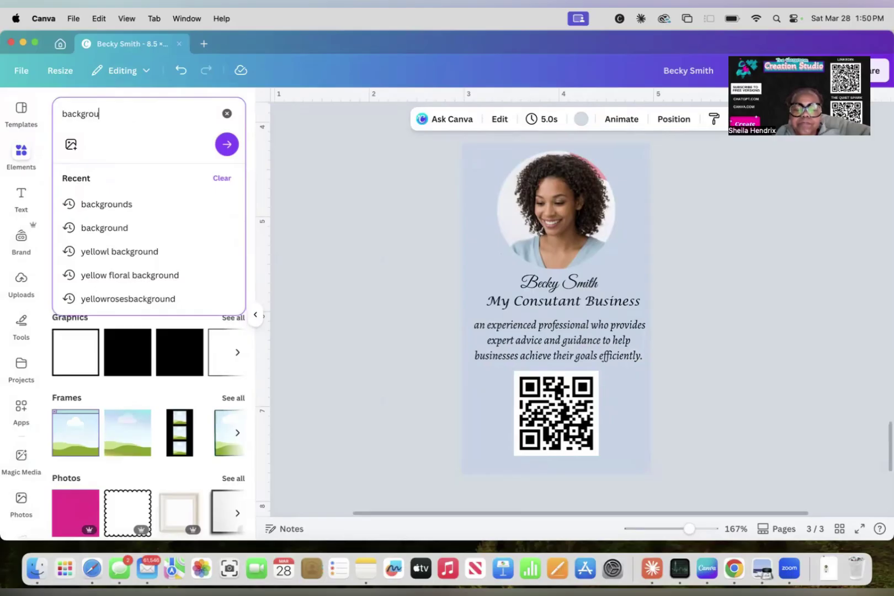
pyautogui.write('nd')
pyautogui.press('Return')
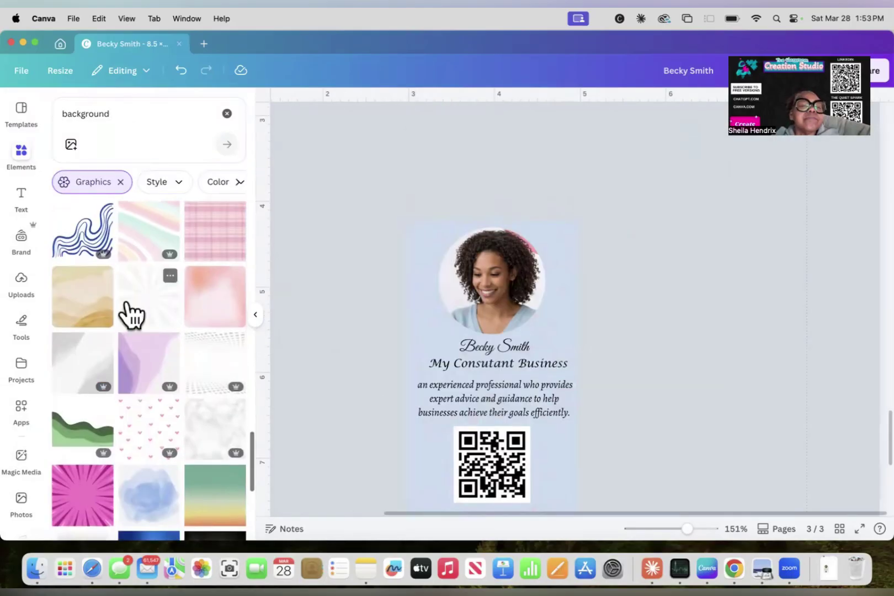
pyautogui.scroll(2, 124, 313)
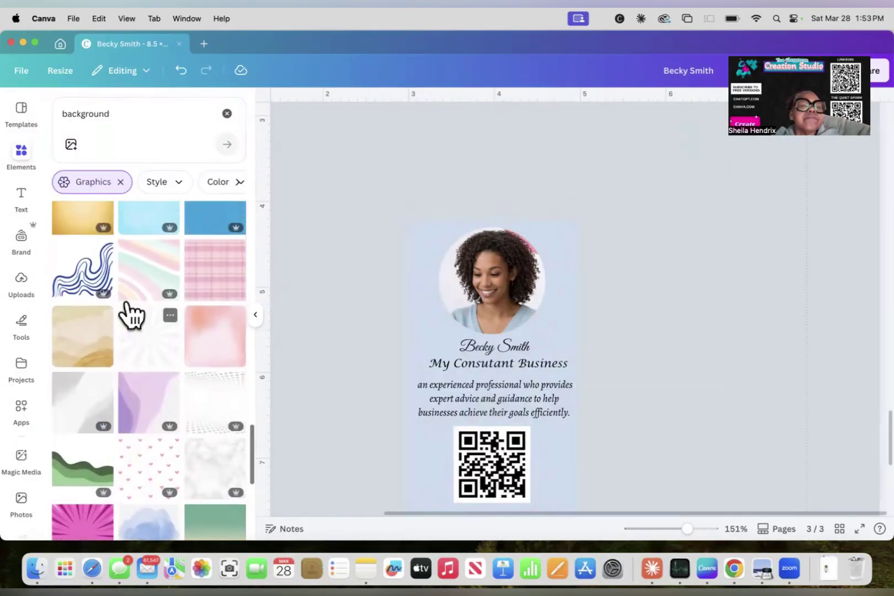
pyautogui.click(72, 285)
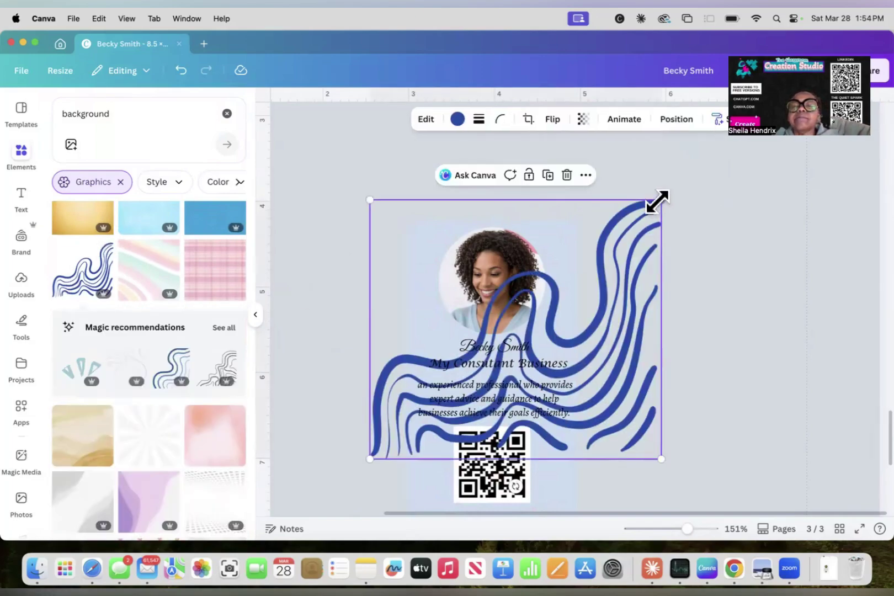
# - Shrink the blue wavy-line graphic proportionally until it matches the width of the business card
pyautogui.moveTo(662, 200)
pyautogui.mouseDown()
pyautogui.moveTo(594, 227)
pyautogui.moveTo(545, 266)
pyautogui.moveTo(555, 256)
pyautogui.mouseUp()
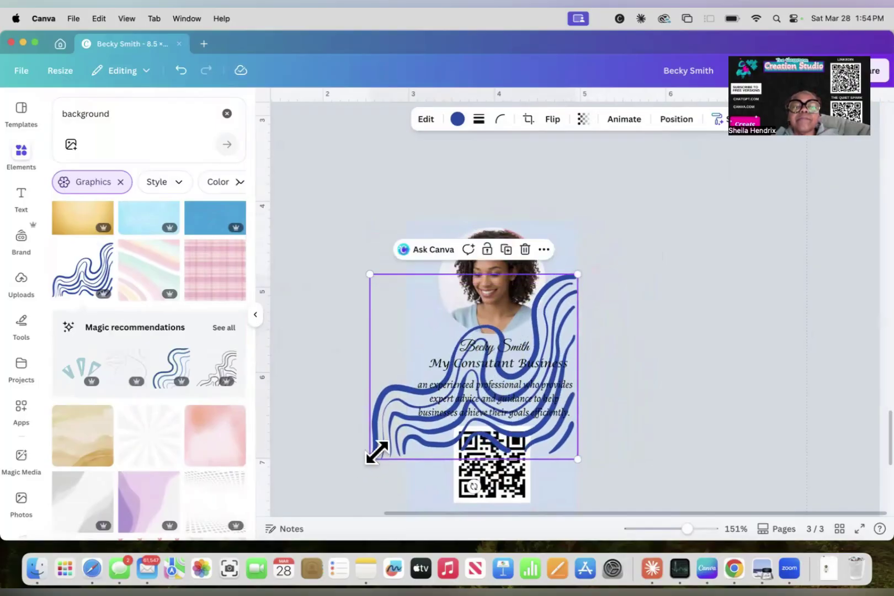
pyautogui.moveTo(377, 453); pyautogui.dragTo(405, 425)
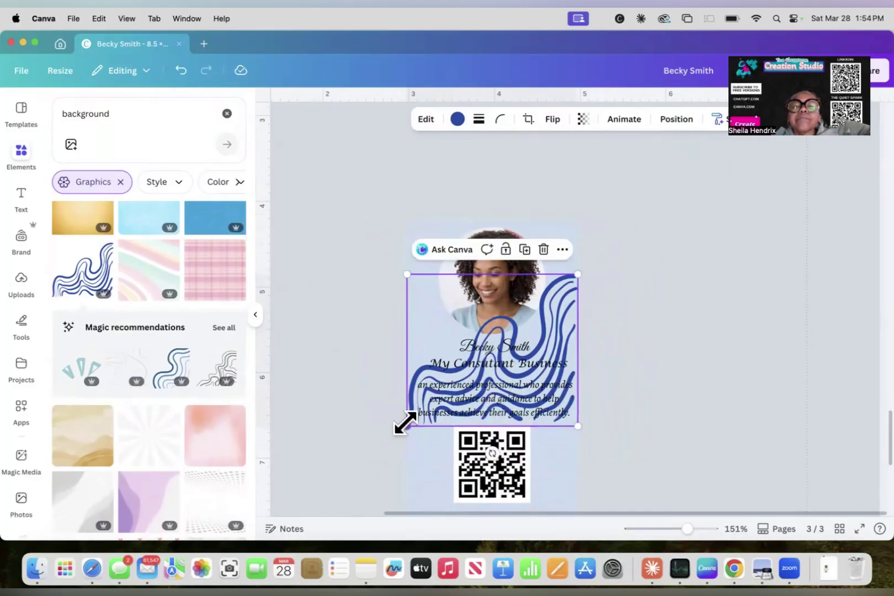
pyautogui.rightClick(480, 297)
pyautogui.click(689, 245)
pyautogui.scroll(-3, 690, 245)
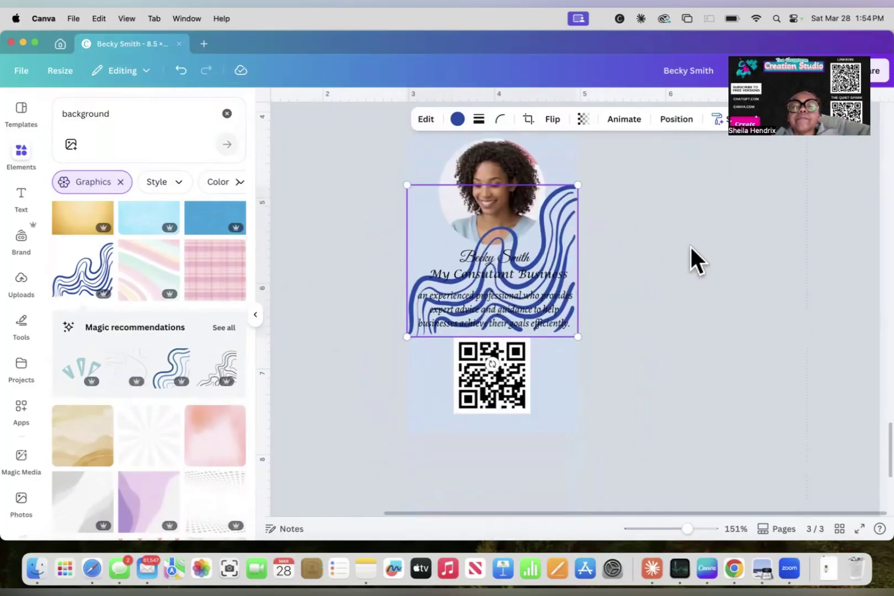
pyautogui.scroll(2, 665, 284)
pyautogui.click(529, 311)
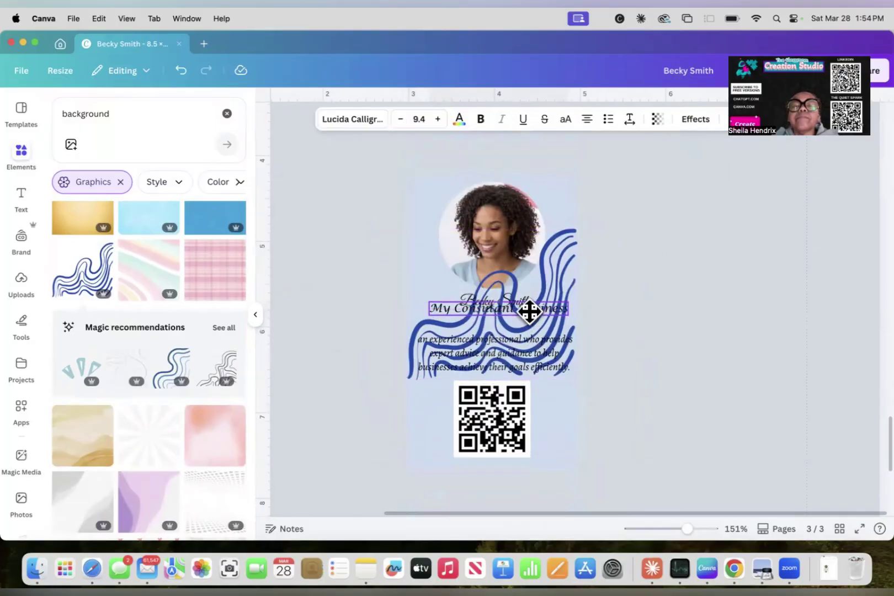
pyautogui.moveTo(529, 311); pyautogui.dragTo(527, 293)
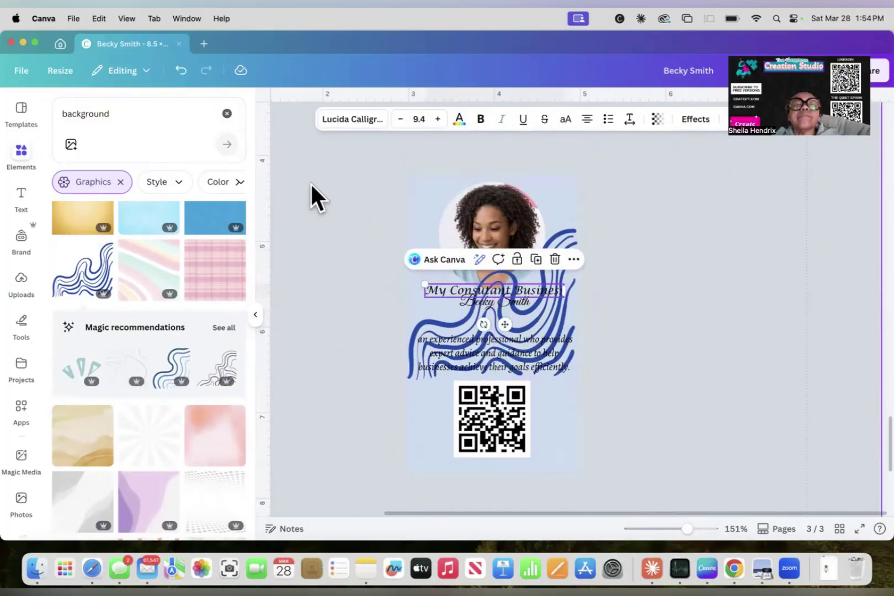
pyautogui.click(180, 70)
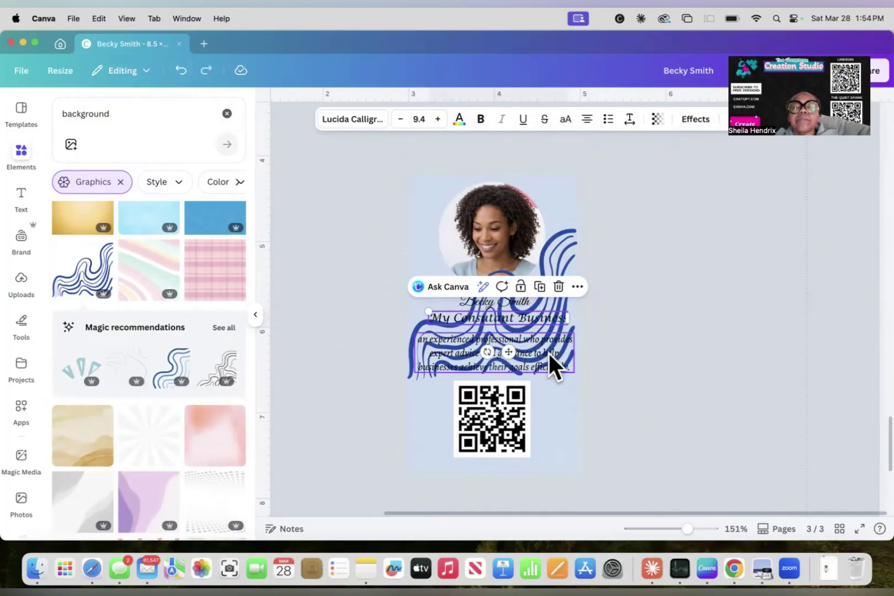
pyautogui.click(631, 352)
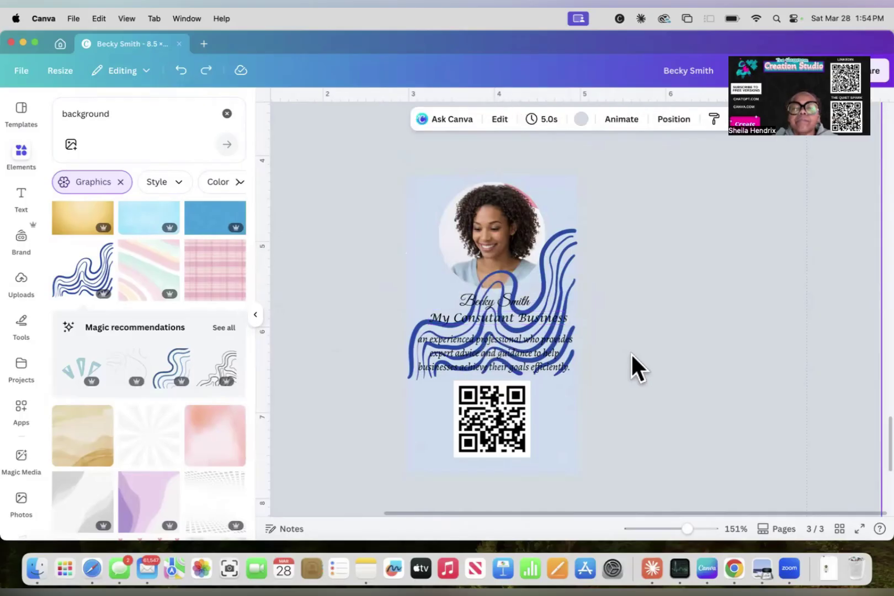
# - Move the wavy-line graphic to the card's lower edge and layer it behind the QR code and portrait, just above the background rectangle
pyautogui.click(568, 296)
pyautogui.moveTo(577, 232); pyautogui.dragTo(566, 367)
pyautogui.click(597, 385)
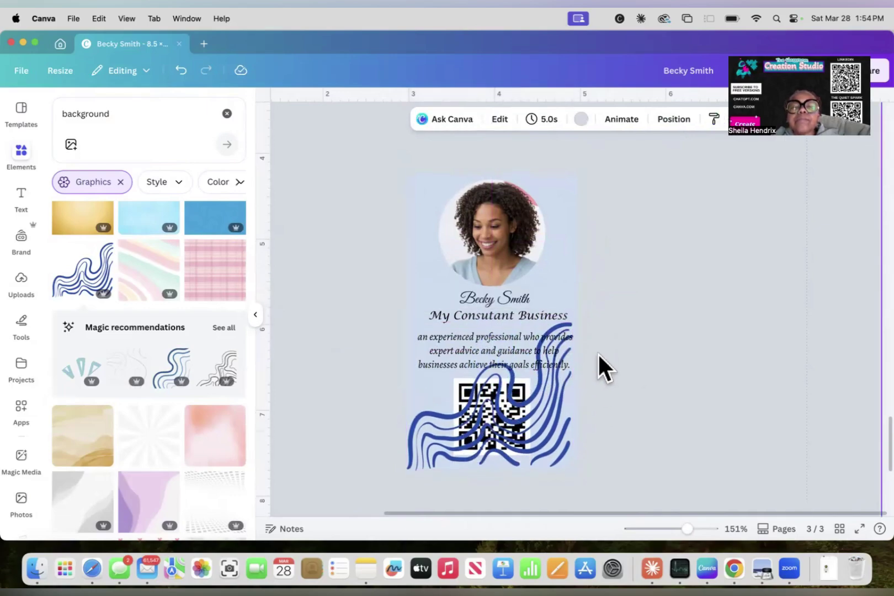
pyautogui.scroll(-1, 597, 353)
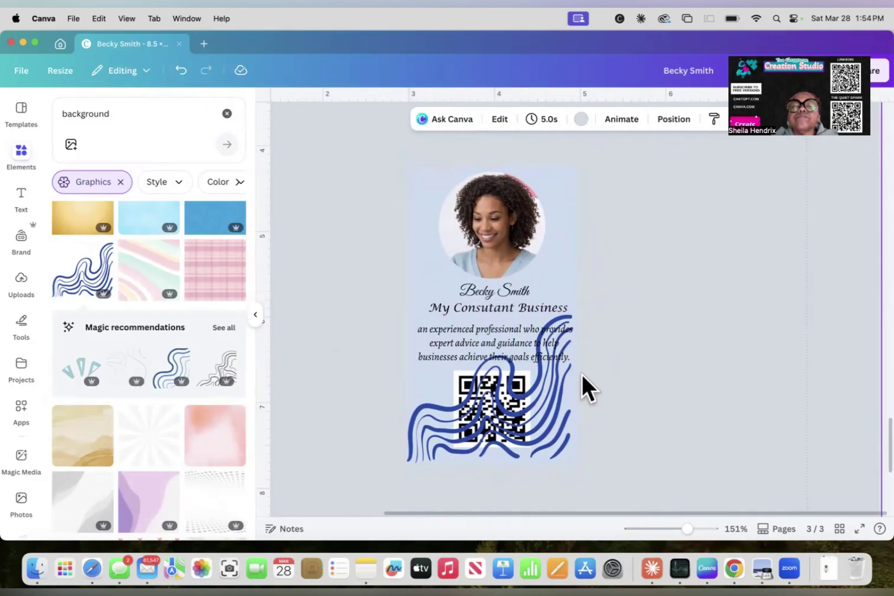
pyautogui.click(672, 117)
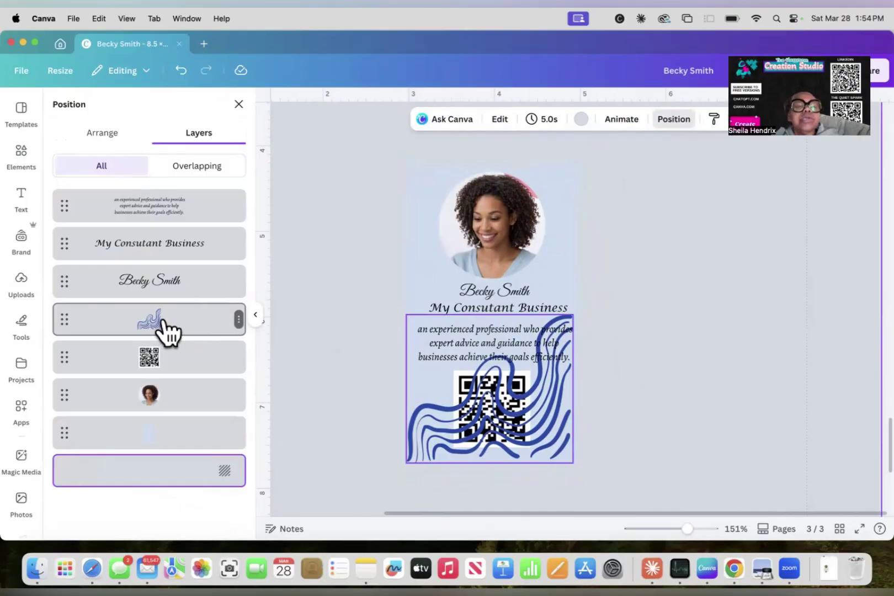
pyautogui.moveTo(153, 323); pyautogui.dragTo(153, 430)
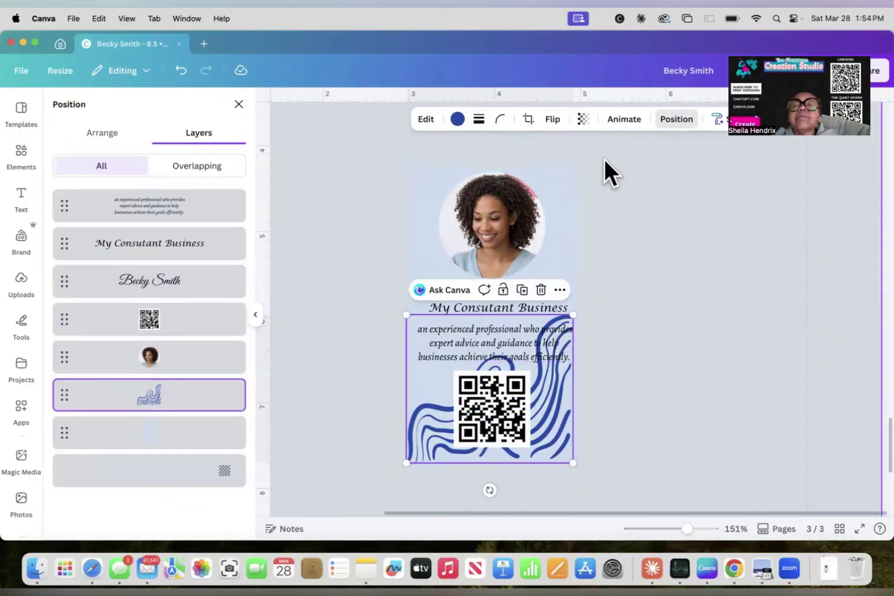
# - Fade the wavy-line graphic into a subtle pattern by setting its transparency to 8
pyautogui.click(588, 121)
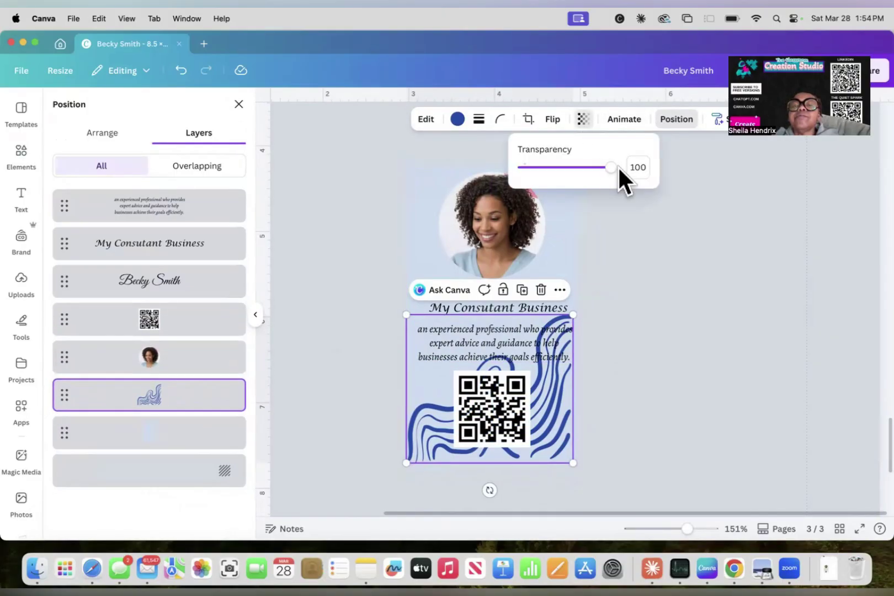
pyautogui.moveTo(610, 168); pyautogui.dragTo(530, 187)
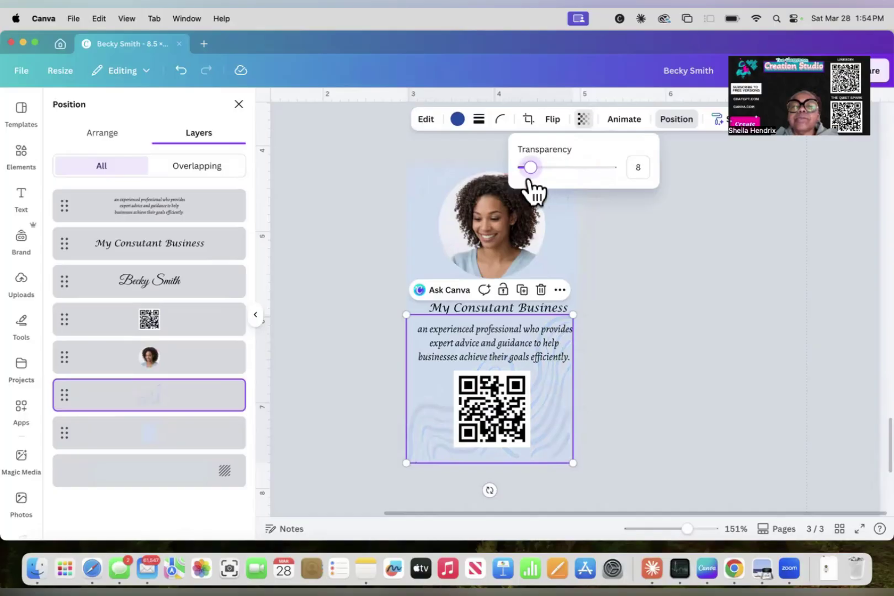
pyautogui.click(727, 320)
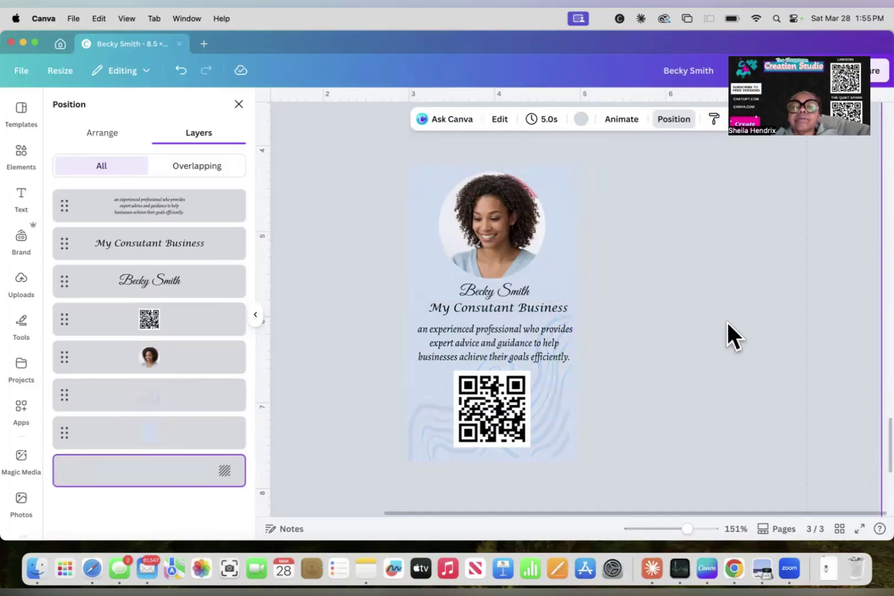
pyautogui.scroll(1, 726, 321)
pyautogui.scroll(-2, 726, 321)
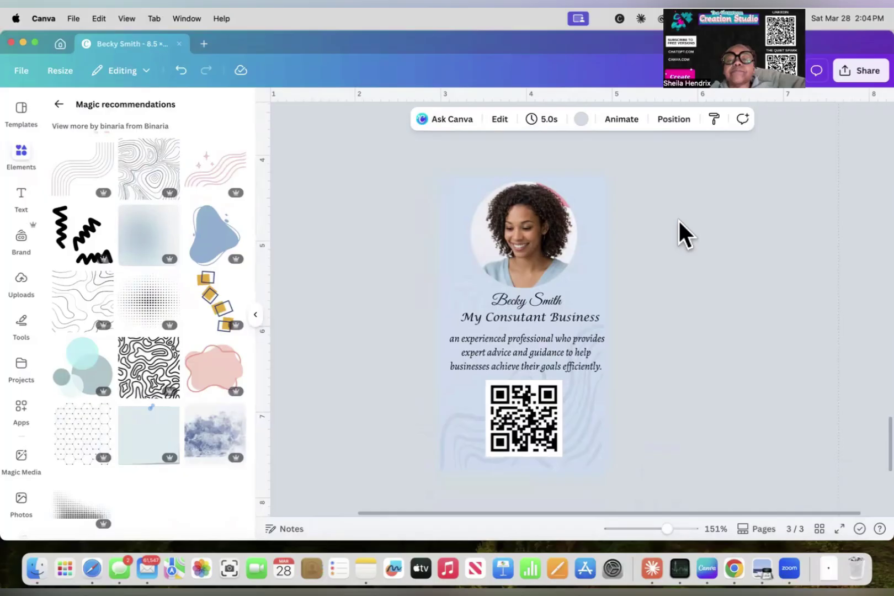
# - Change the page background behind the business card to white
pyautogui.click(580, 119)
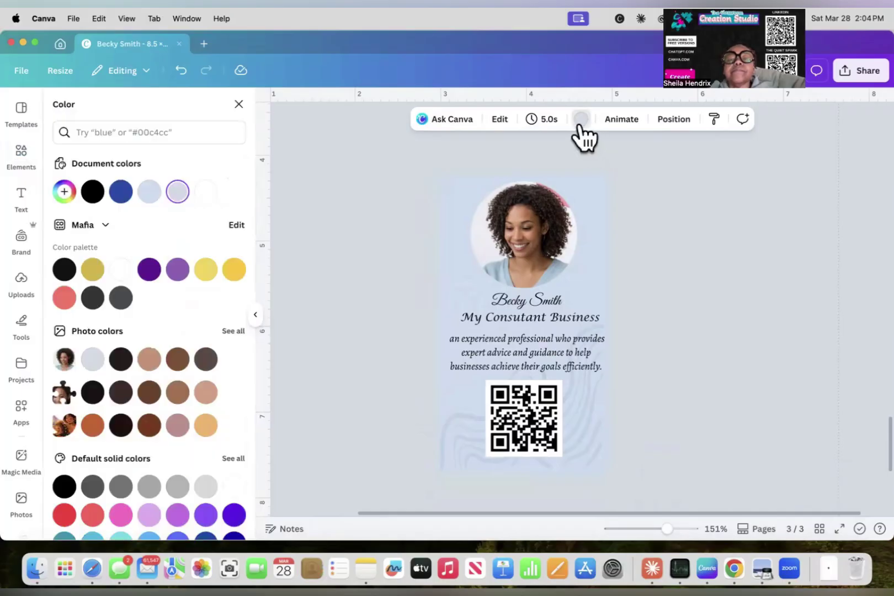
pyautogui.click(206, 192)
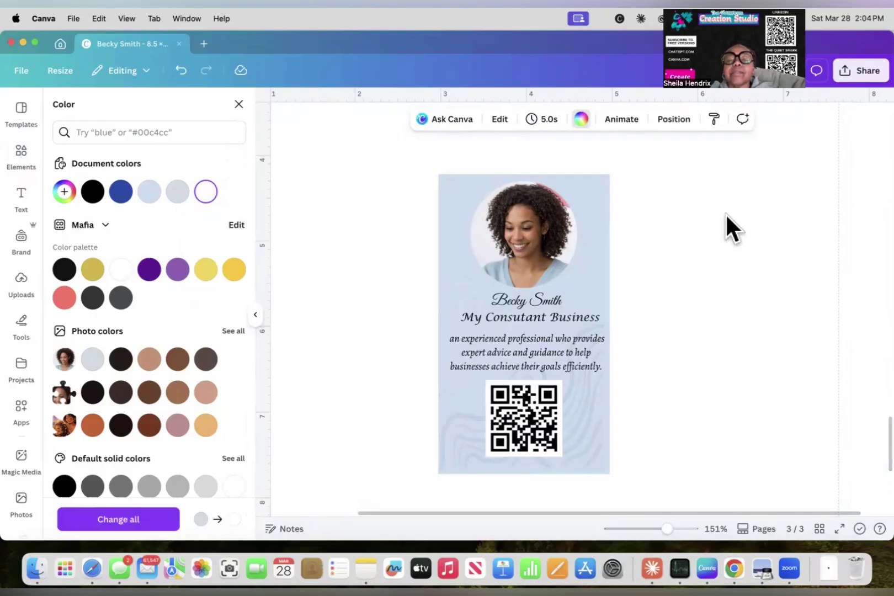
pyautogui.scroll(1, 726, 213)
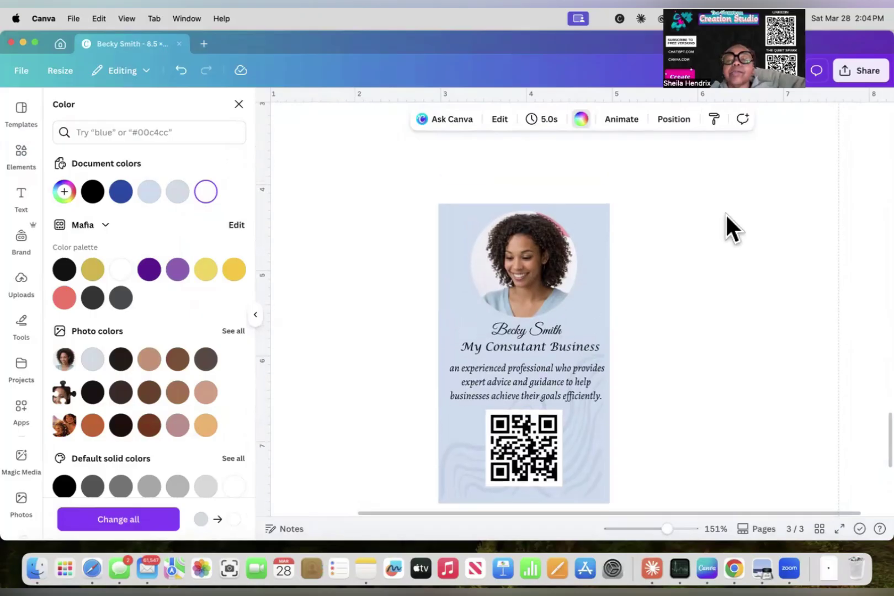
pyautogui.scroll(1, 725, 213)
pyautogui.scroll(-2, 725, 213)
pyautogui.scroll(1, 726, 213)
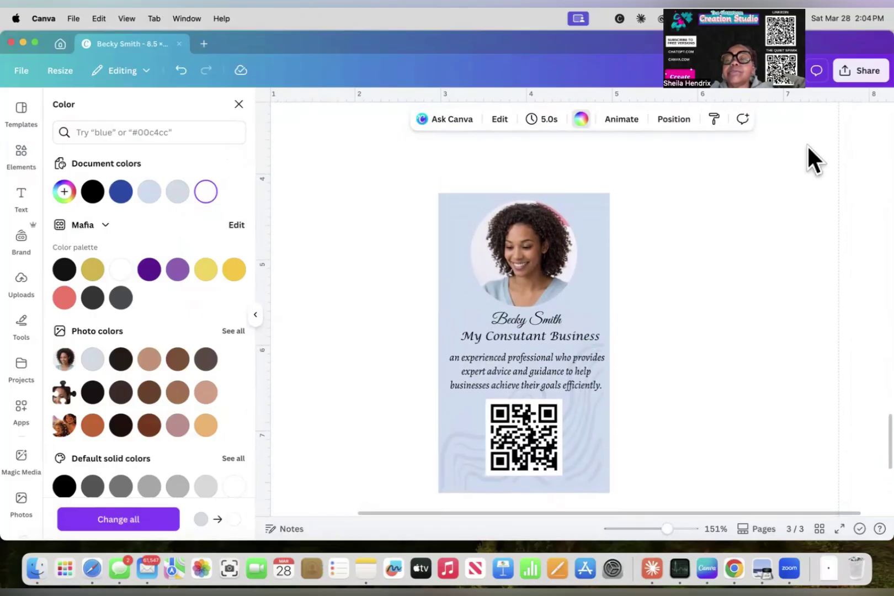
# - Download page 3 as a PNG at size 1 and save the file in the Downloads folder
pyautogui.click(860, 70)
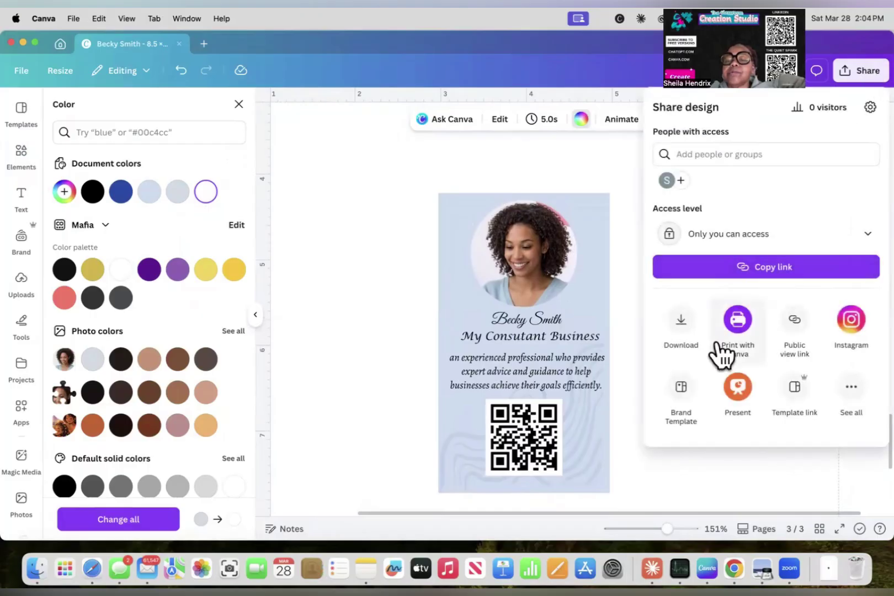
pyautogui.click(682, 325)
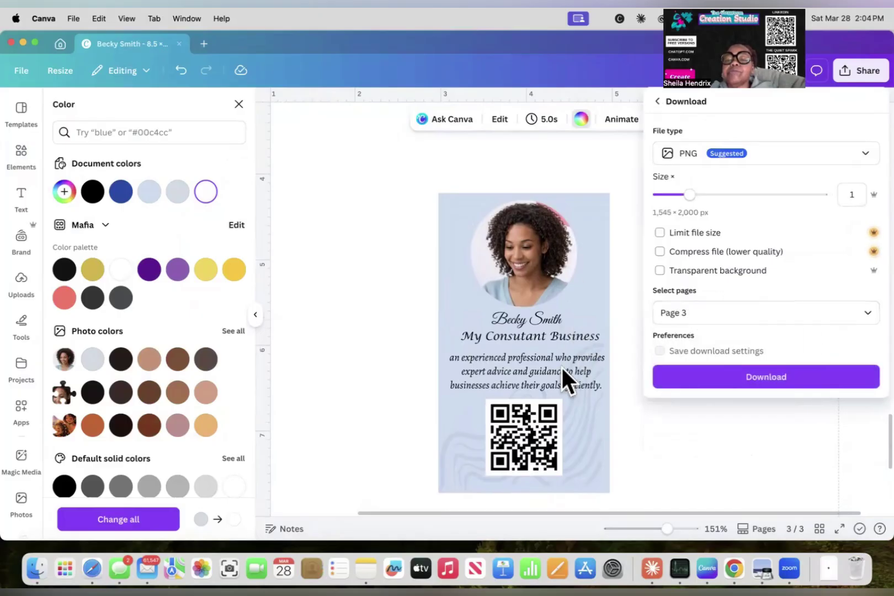
pyautogui.click(772, 379)
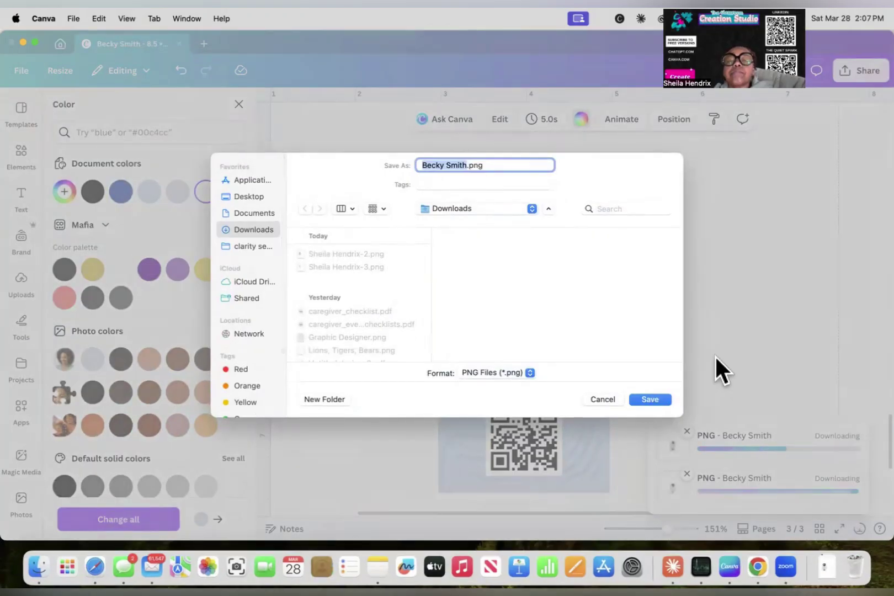
pyautogui.click(652, 399)
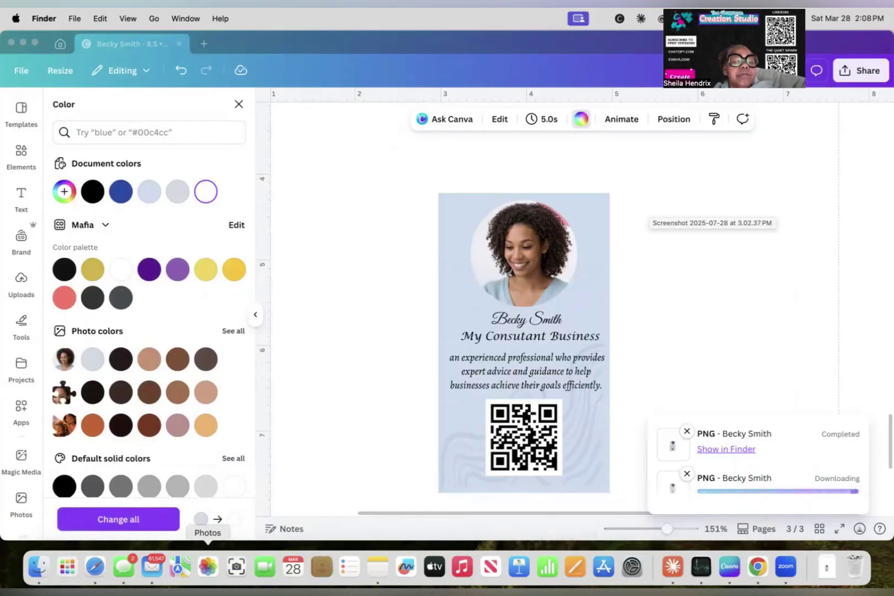
# - Switch to Safari, open ChatGPT in a new browser tab and go to its image generation page
pyautogui.click(95, 567)
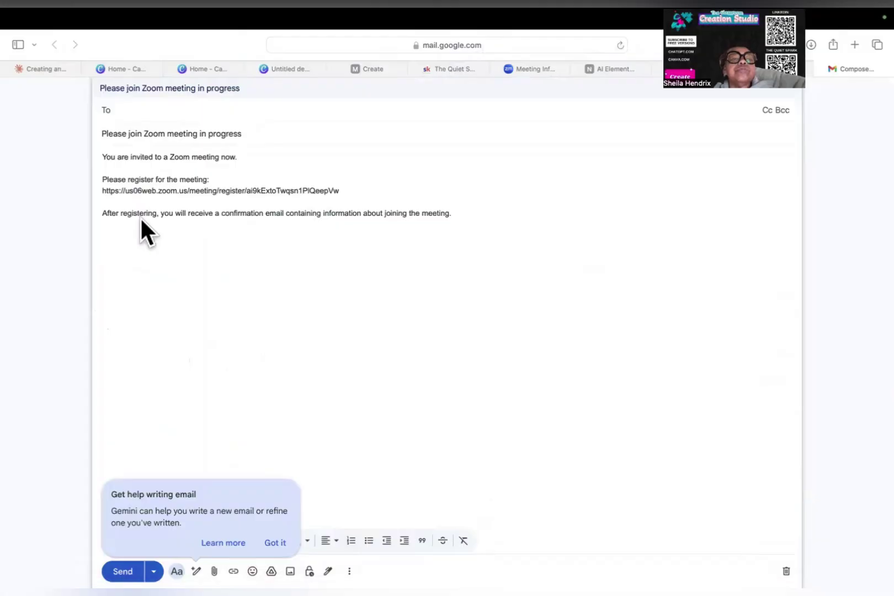
pyautogui.press('super+t')
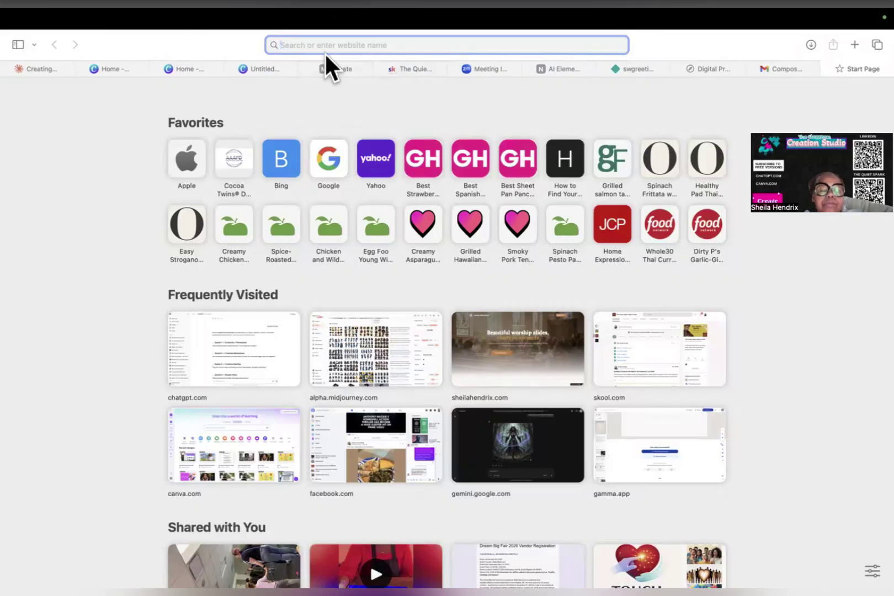
pyautogui.write('chat')
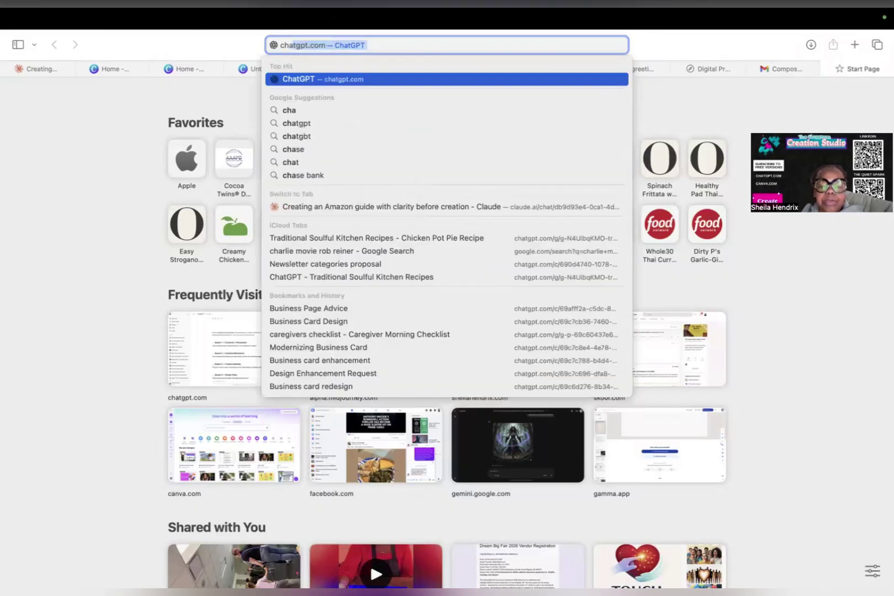
pyautogui.write('gp')
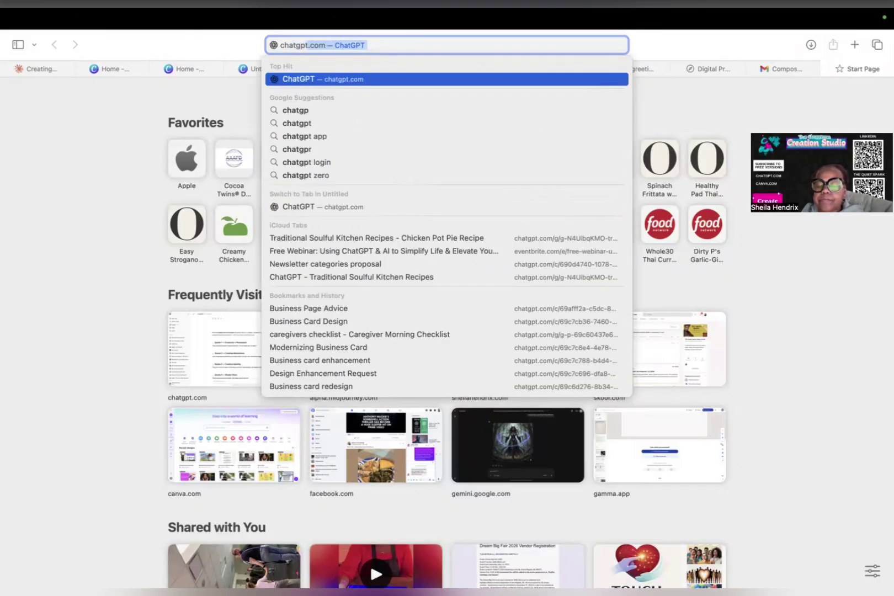
pyautogui.press('Return')
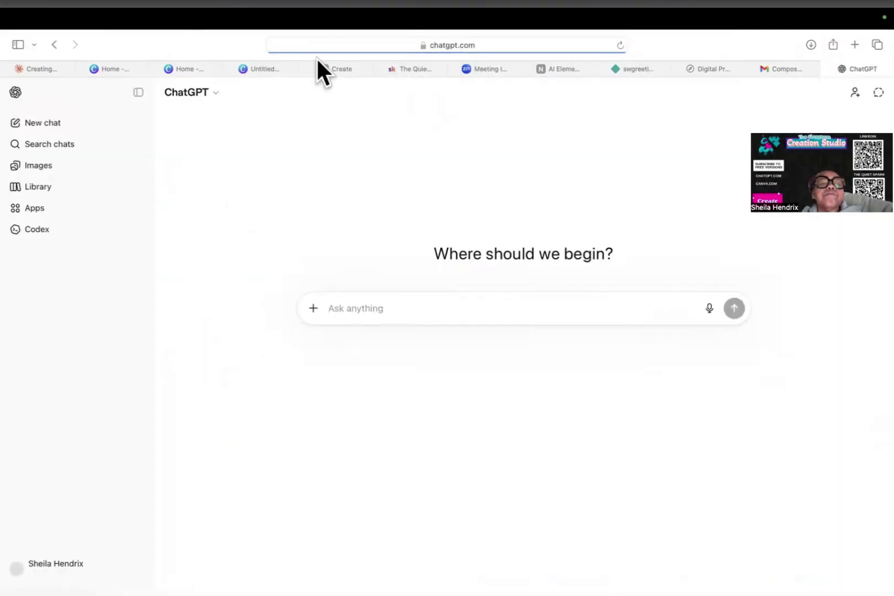
pyautogui.click(53, 167)
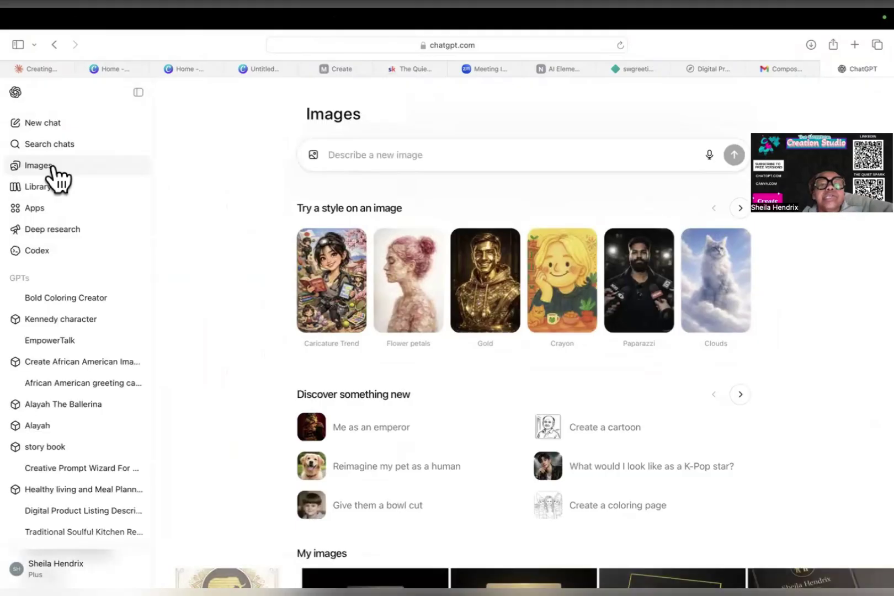
# - Attach the newly downloaded business card PNG from the Downloads folder to the image request
pyautogui.click(313, 157)
pyautogui.click(336, 272)
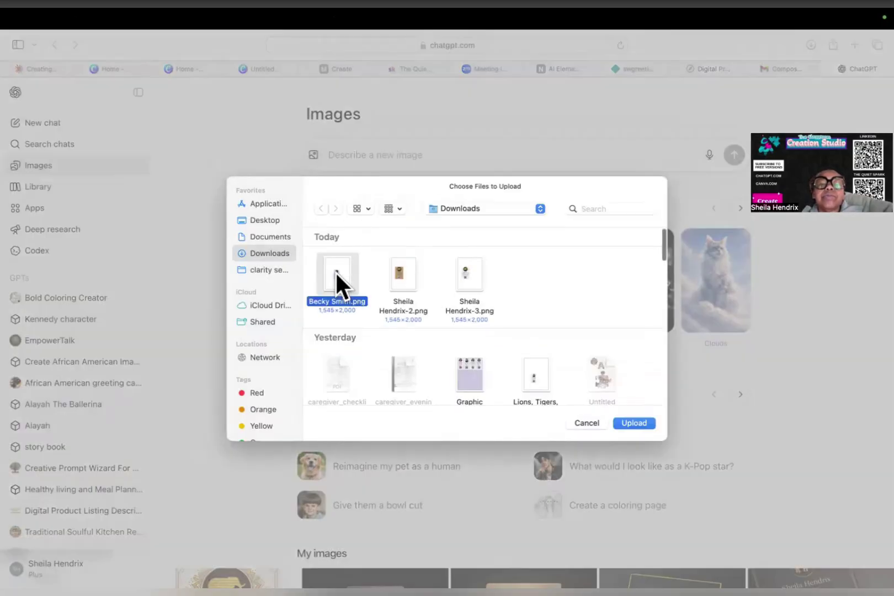
pyautogui.click(638, 421)
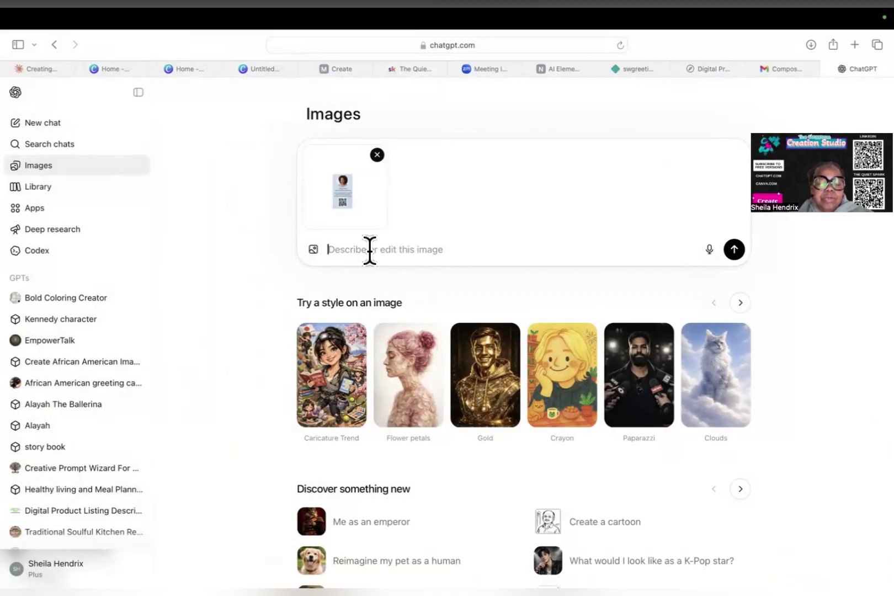
# - Submit the prompt "separate the business card from the background and make the card look more modern and appealing"
pyautogui.write('seper')
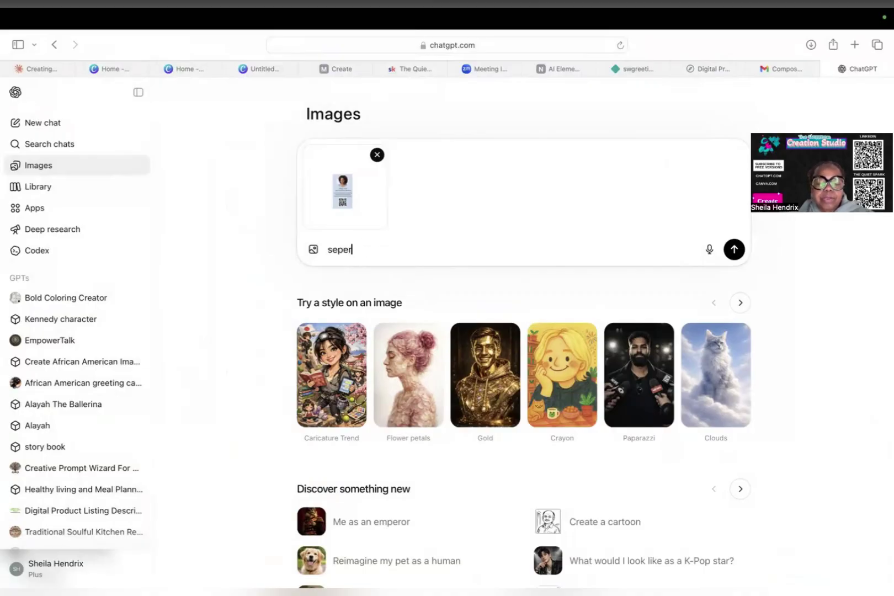
pyautogui.write('ate')
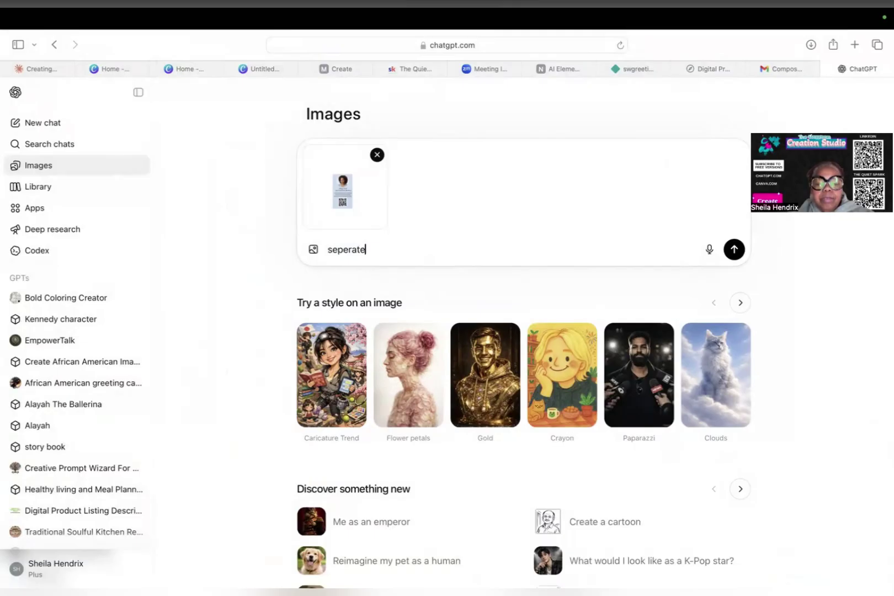
pyautogui.write(' the business card fro')
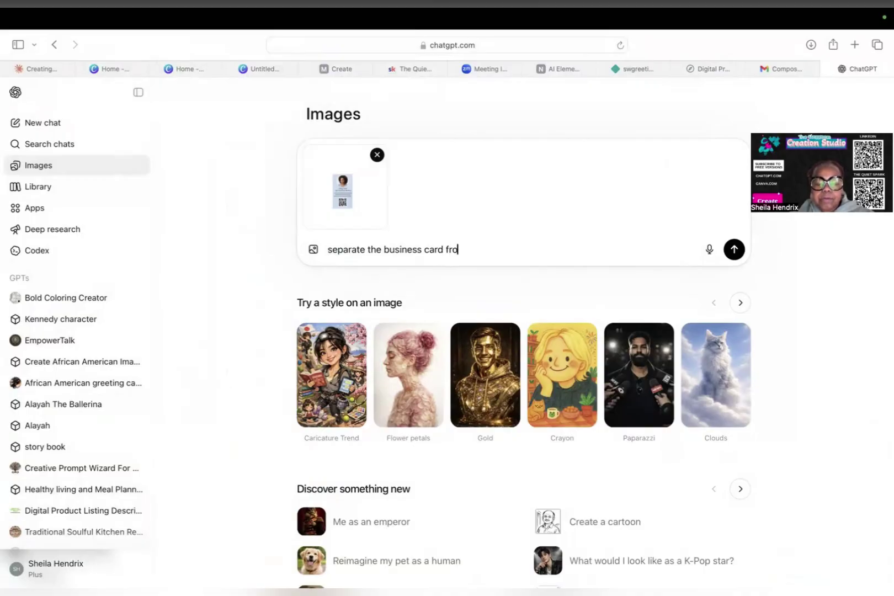
pyautogui.write('m the backg')
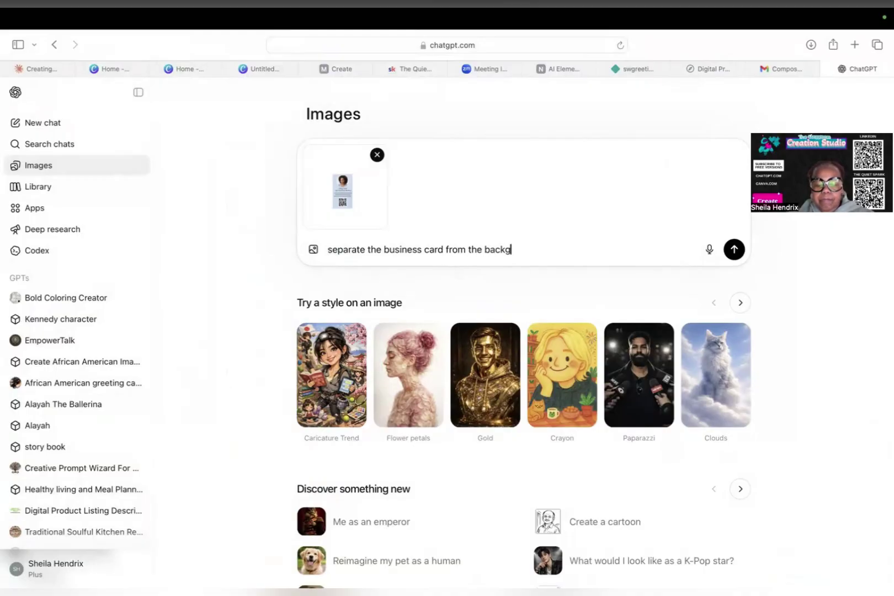
pyautogui.write('round and ma')
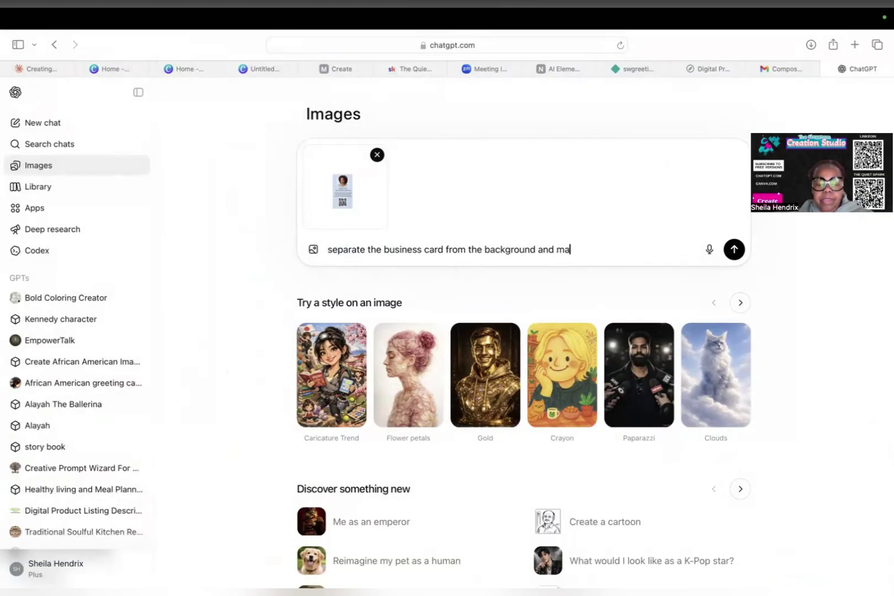
pyautogui.write('ke the card ')
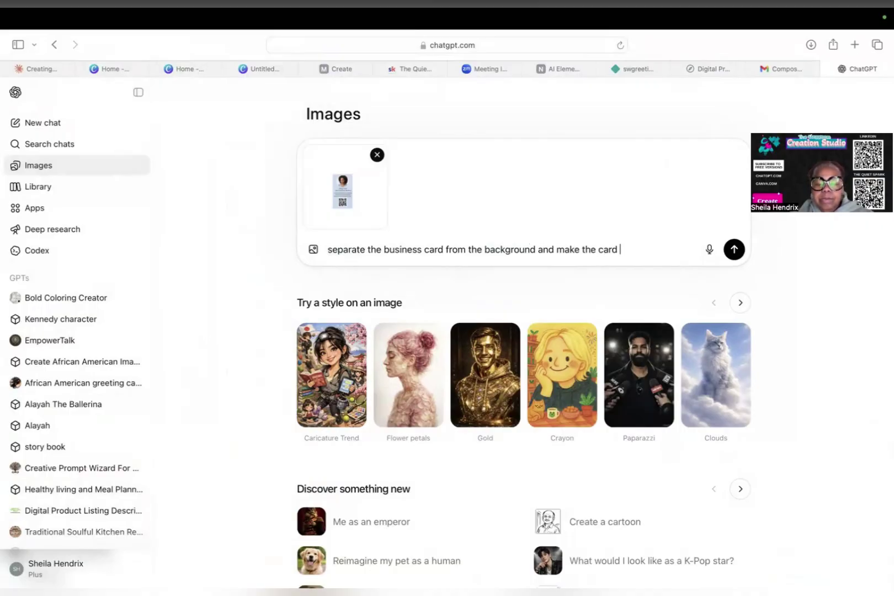
pyautogui.write('look m')
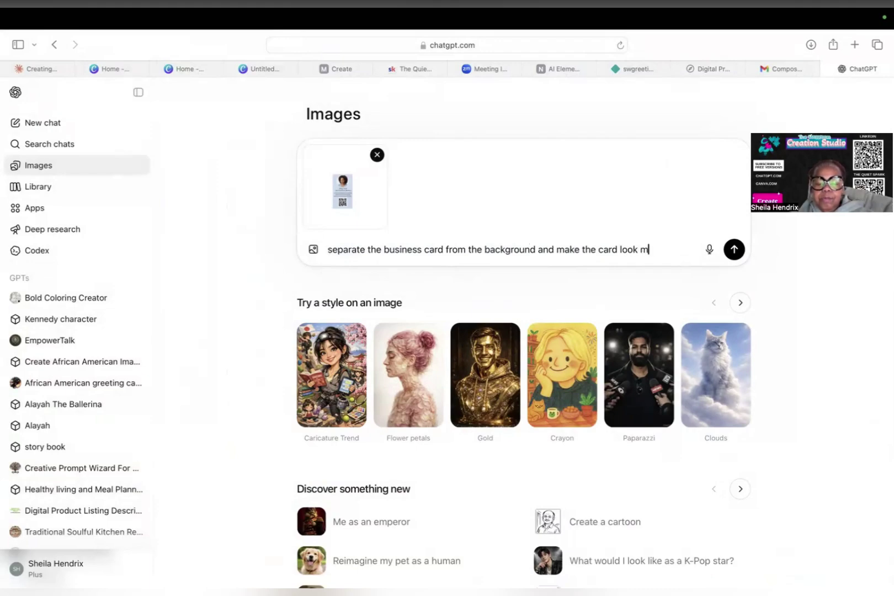
pyautogui.write('ore mod')
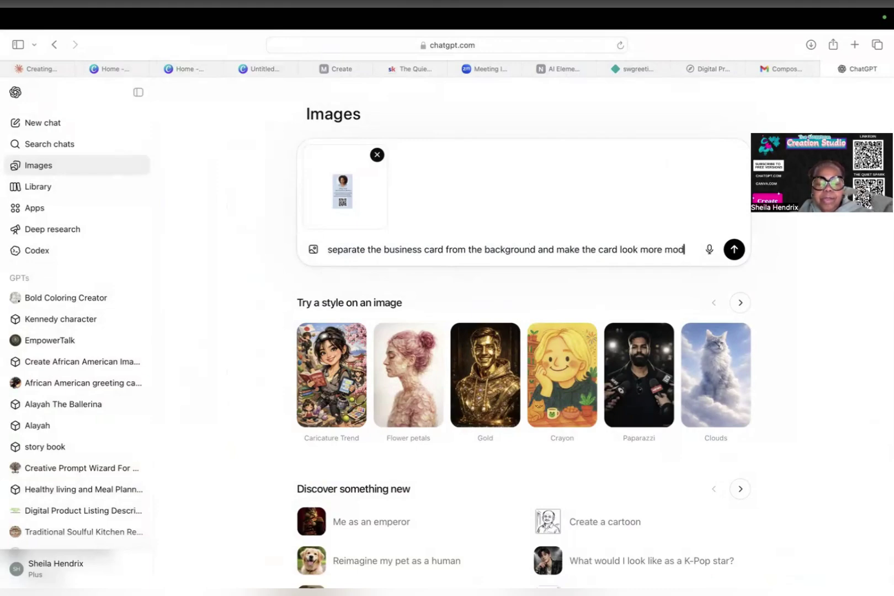
pyautogui.write('ern')
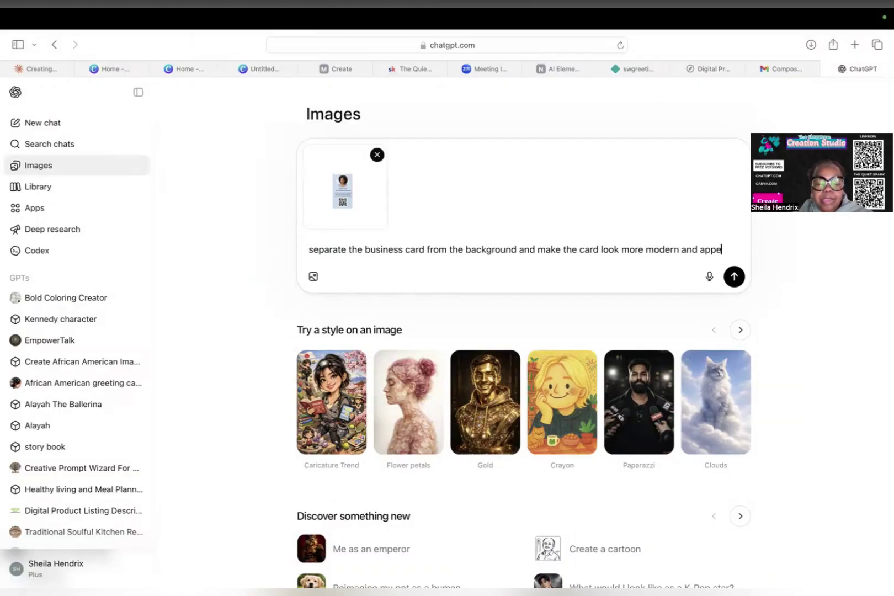
pyautogui.write('and appealing')
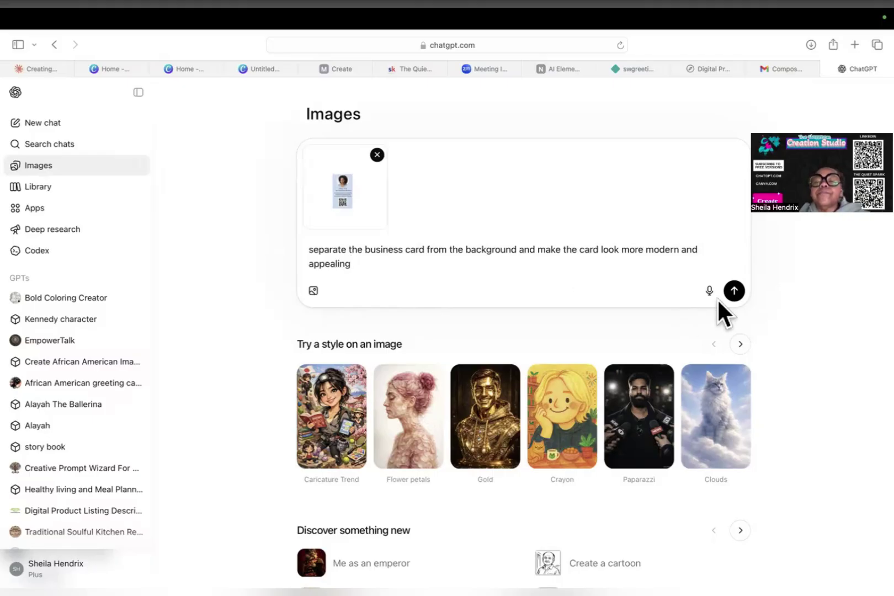
pyautogui.click(734, 293)
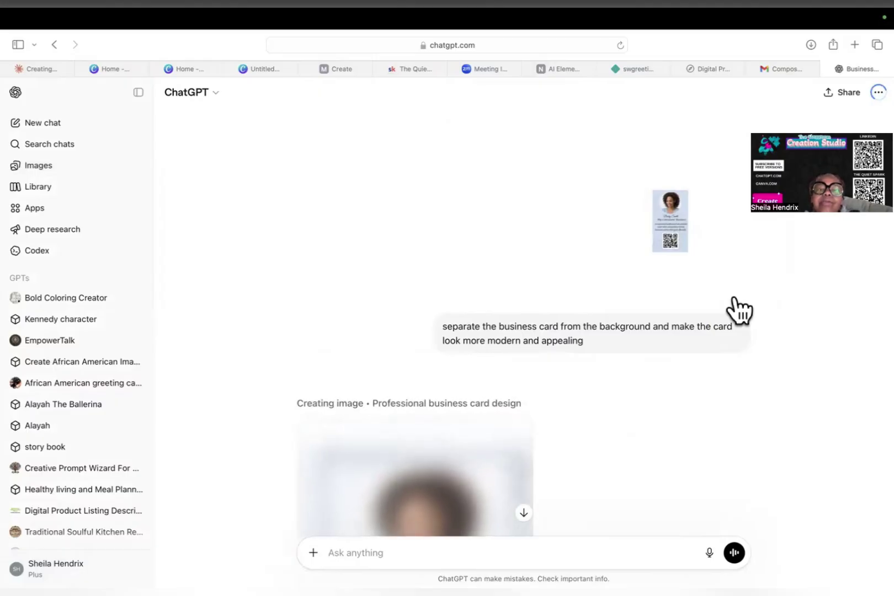
# - Open the generated business card image at full size and copy it to the clipboard
pyautogui.scroll(-5, 686, 356)
pyautogui.scroll(-2, 685, 355)
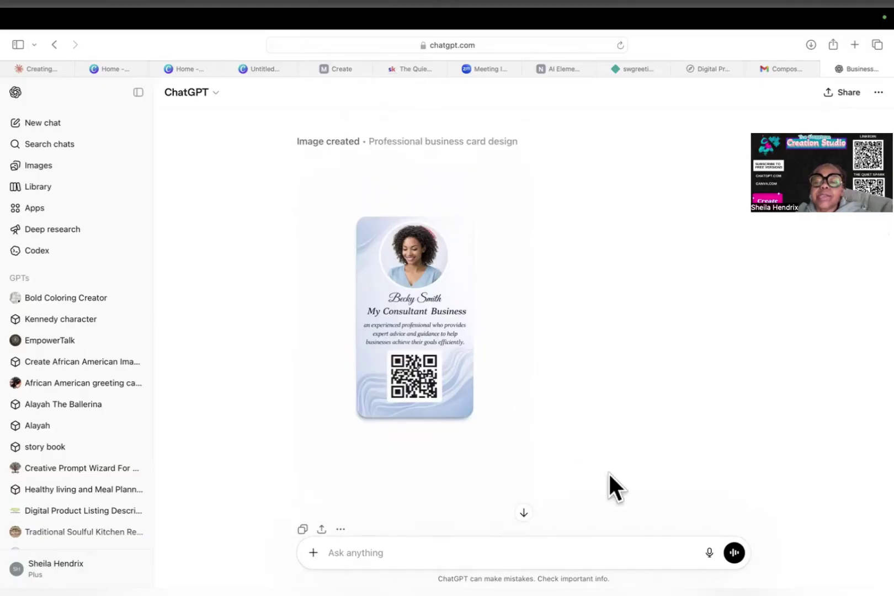
pyautogui.click(392, 461)
pyautogui.rightClick(383, 401)
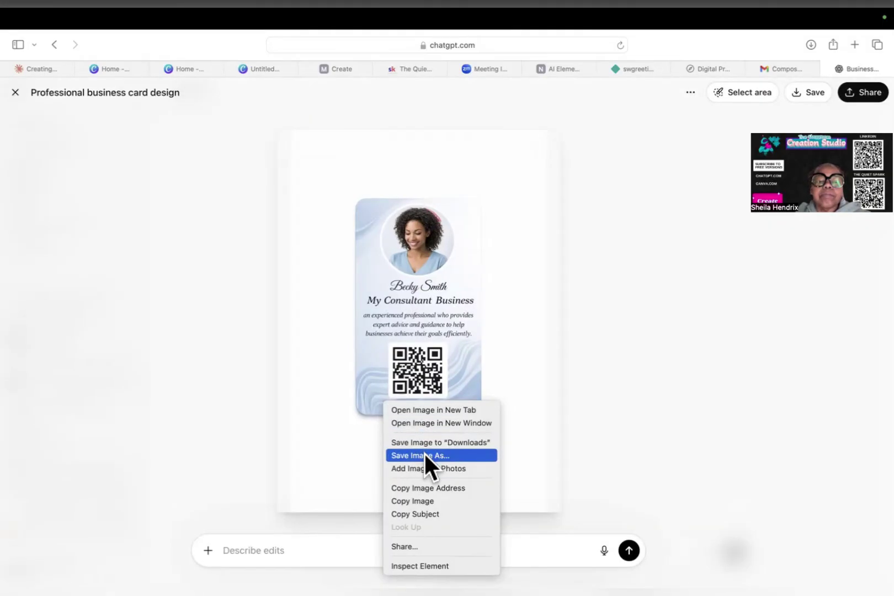
pyautogui.click(432, 501)
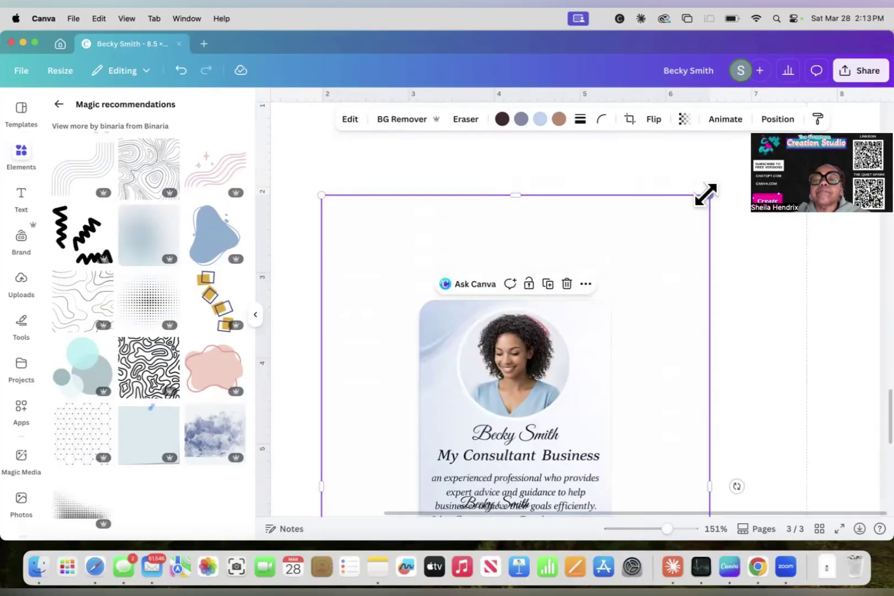
# - Switch to Canva, paste the copied image on page 3, shrink it to about 2.7 in wide and place it right of the original card
pyautogui.moveTo(707, 193); pyautogui.dragTo(573, 439)
pyautogui.scroll(-5, 572, 439)
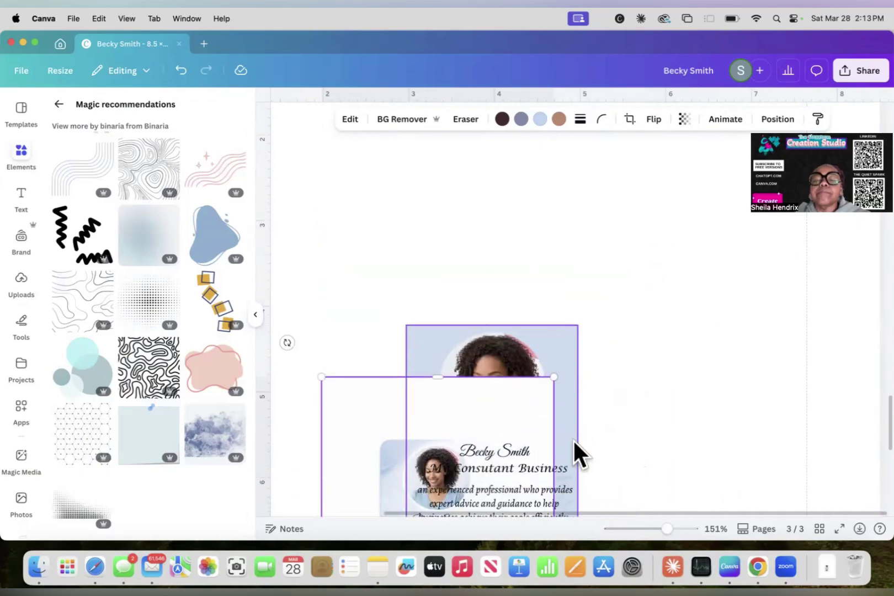
pyautogui.click(256, 314)
pyautogui.scroll(-4, 632, 272)
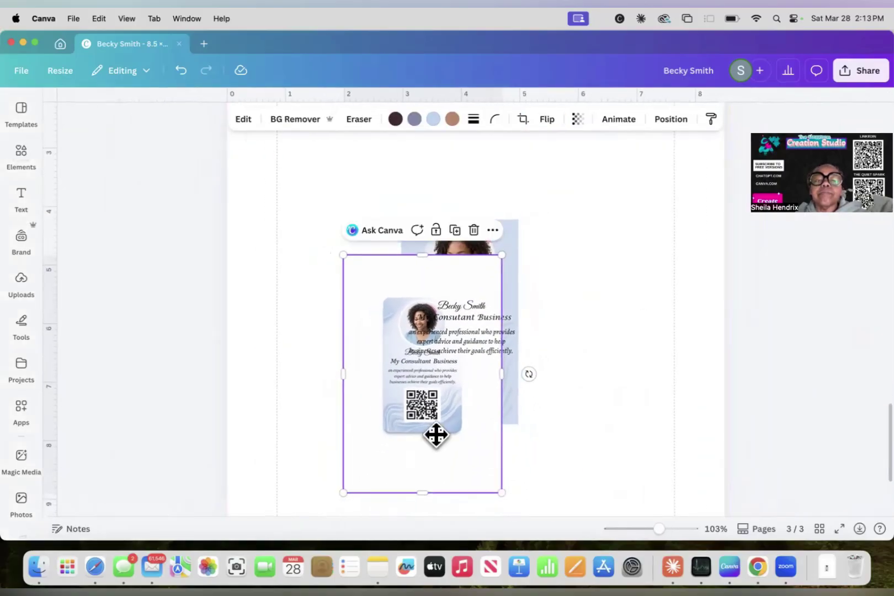
pyautogui.moveTo(435, 434); pyautogui.dragTo(587, 395)
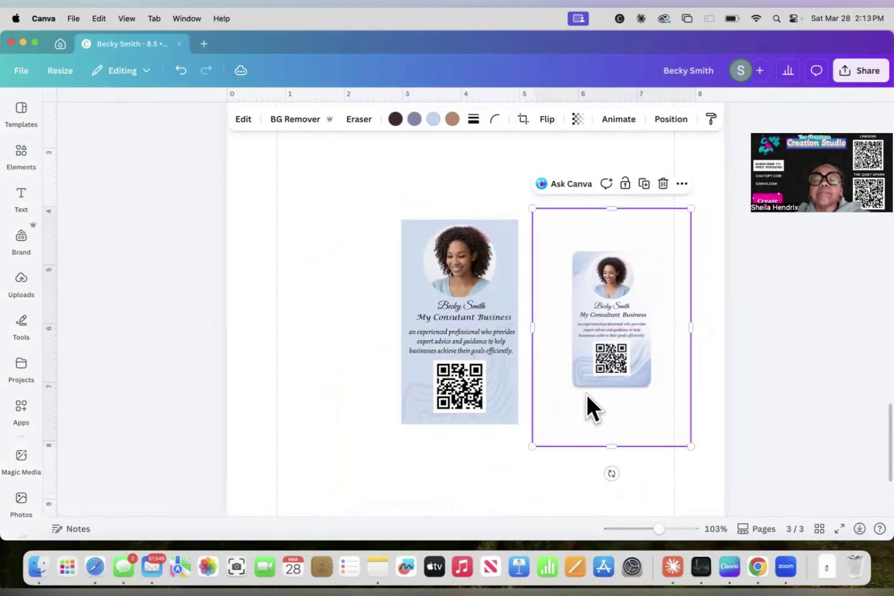
# - Move all elements of the original card toward the page's left margin and bring the generated card image closer beside it
pyautogui.moveTo(361, 188); pyautogui.dragTo(466, 429)
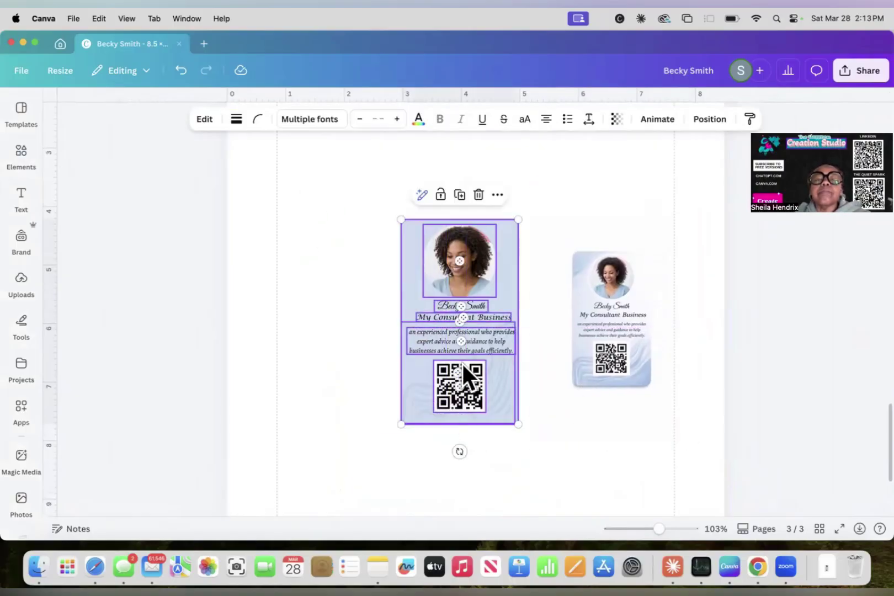
pyautogui.moveTo(464, 366); pyautogui.dragTo(356, 377)
pyautogui.moveTo(622, 330); pyautogui.dragTo(527, 356)
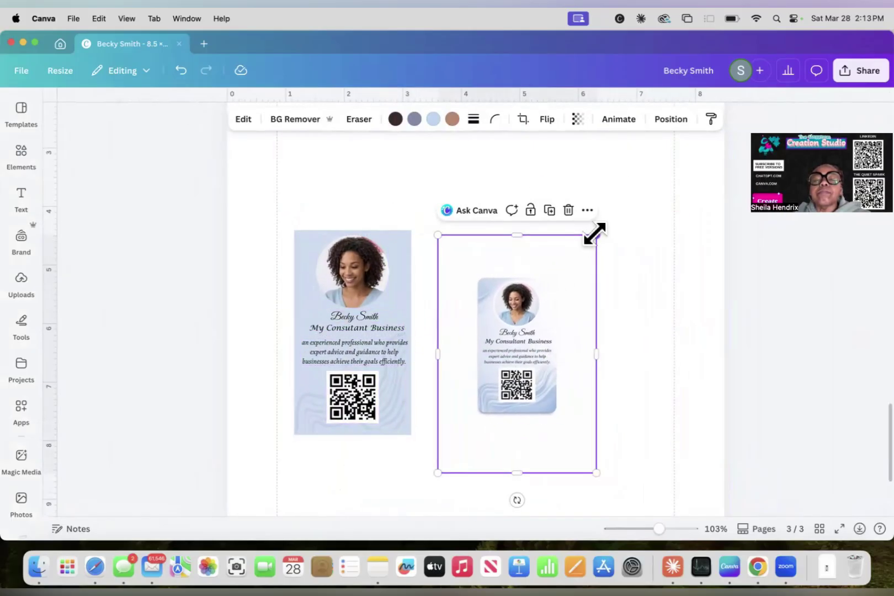
# - Crop the white margins off all four sides of the generated image so only the card remains
pyautogui.moveTo(595, 233); pyautogui.dragTo(599, 226)
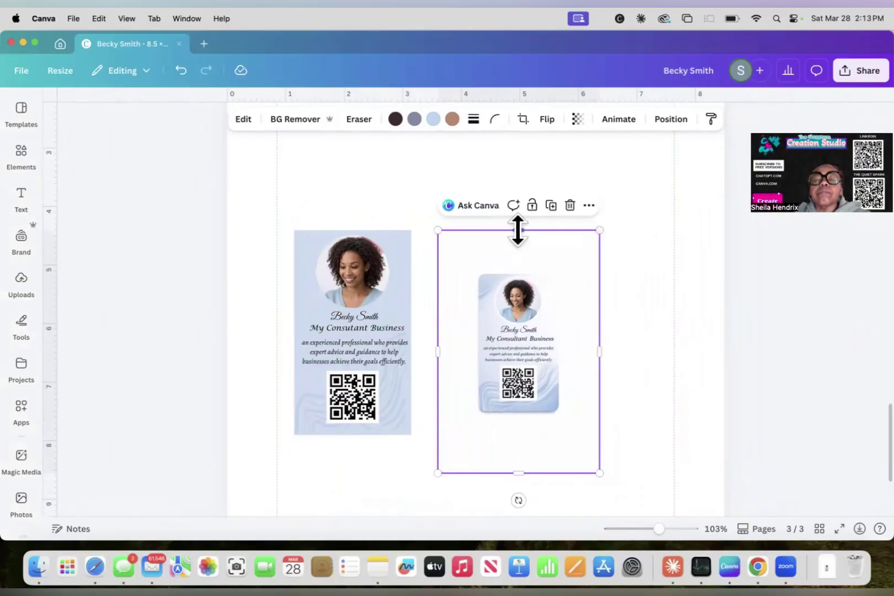
pyautogui.moveTo(518, 230); pyautogui.dragTo(527, 276)
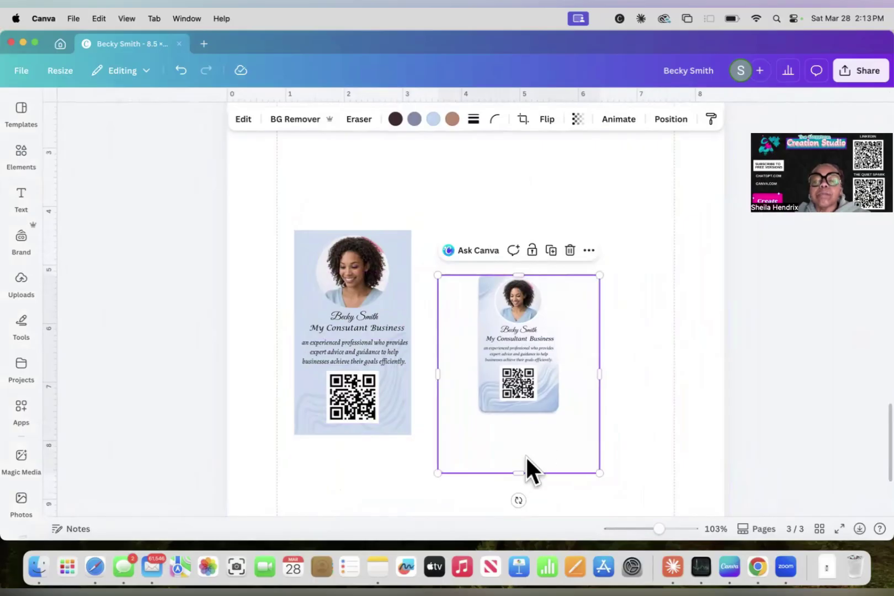
pyautogui.moveTo(519, 469); pyautogui.dragTo(527, 412)
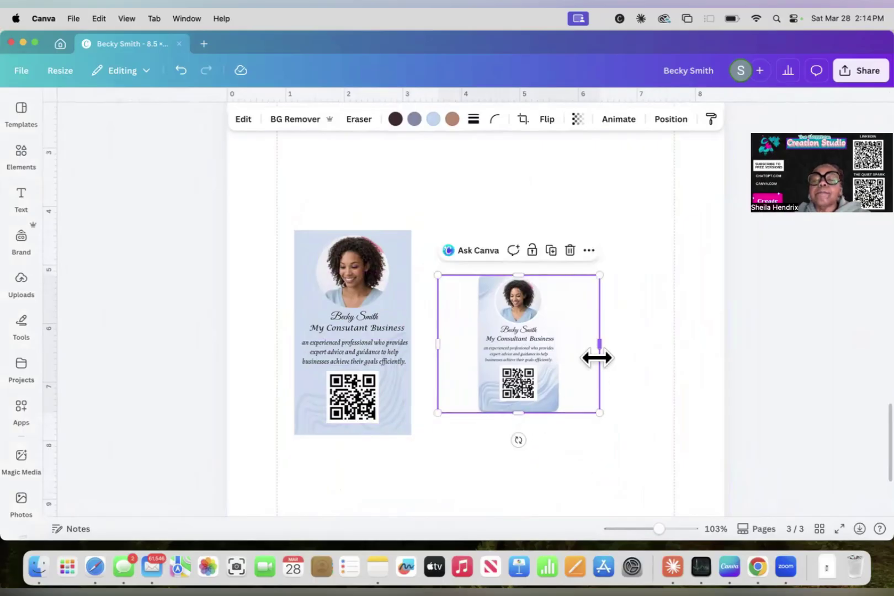
pyautogui.moveTo(599, 349); pyautogui.dragTo(559, 351)
pyautogui.moveTo(438, 346); pyautogui.dragTo(480, 343)
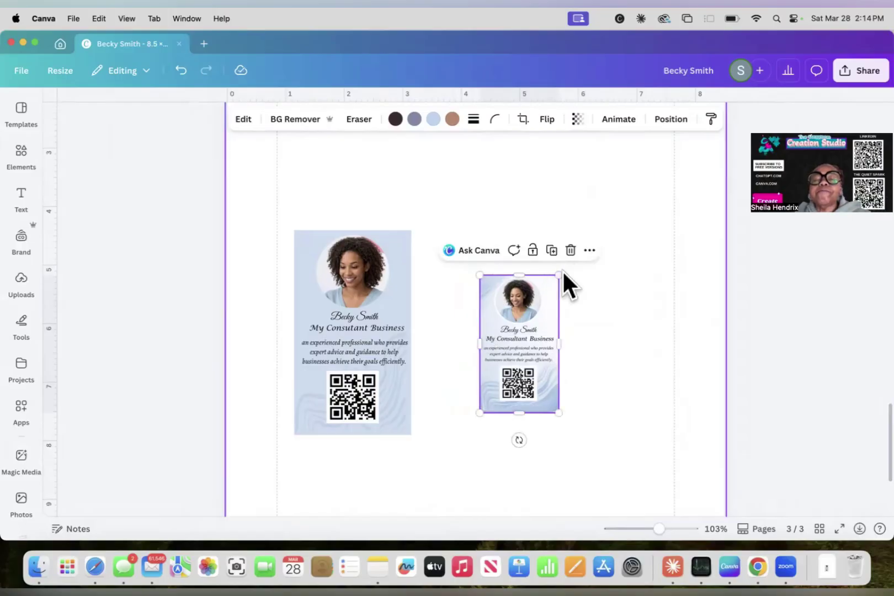
# - Enlarge the cropped card to about 2.1 × 3.6 in and place it beside the original with their upper edges level
pyautogui.moveTo(559, 275); pyautogui.dragTo(585, 231)
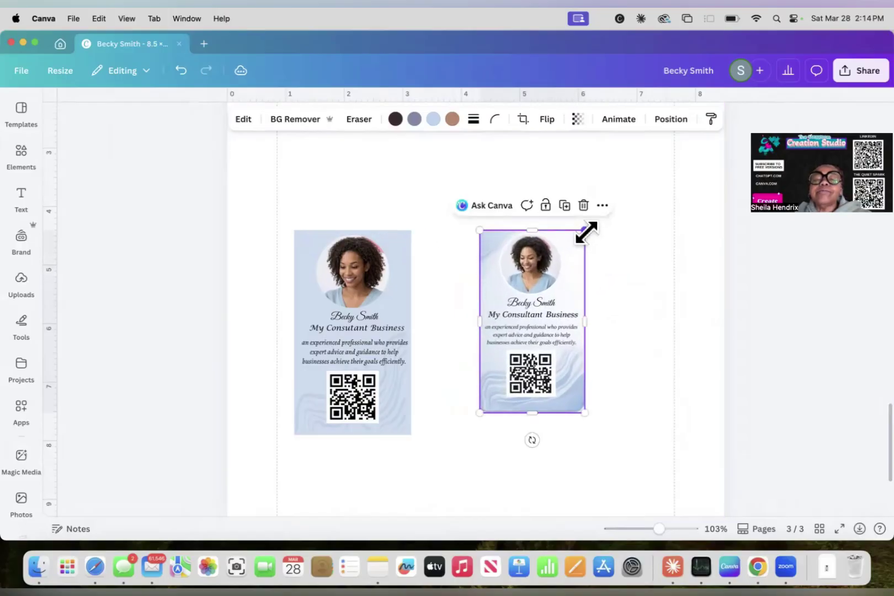
pyautogui.moveTo(480, 412); pyautogui.dragTo(462, 440)
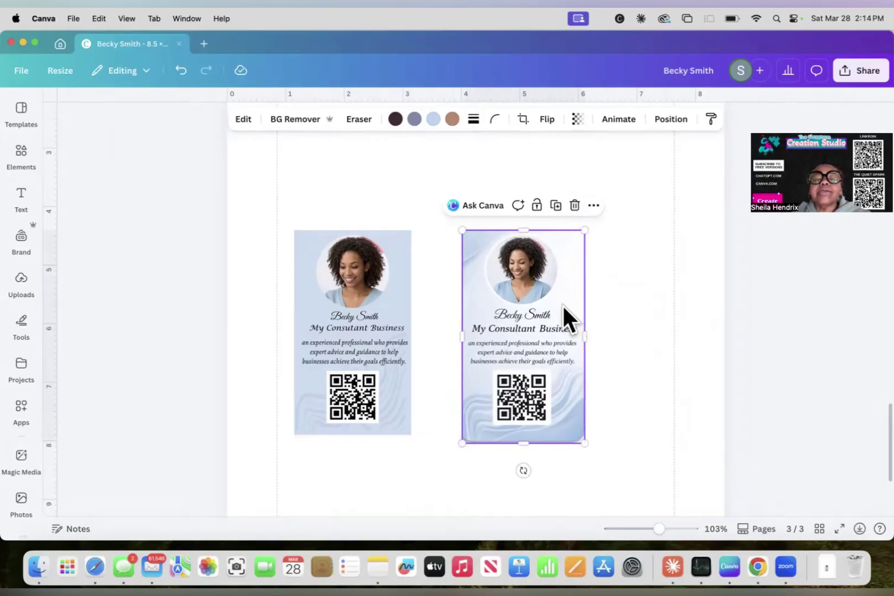
pyautogui.moveTo(562, 305); pyautogui.dragTo(538, 307)
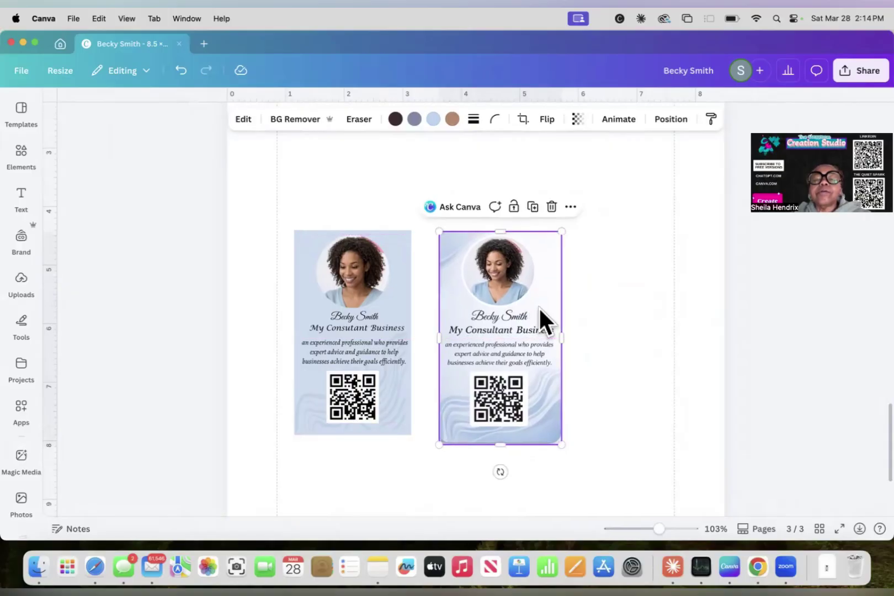
pyautogui.click(617, 301)
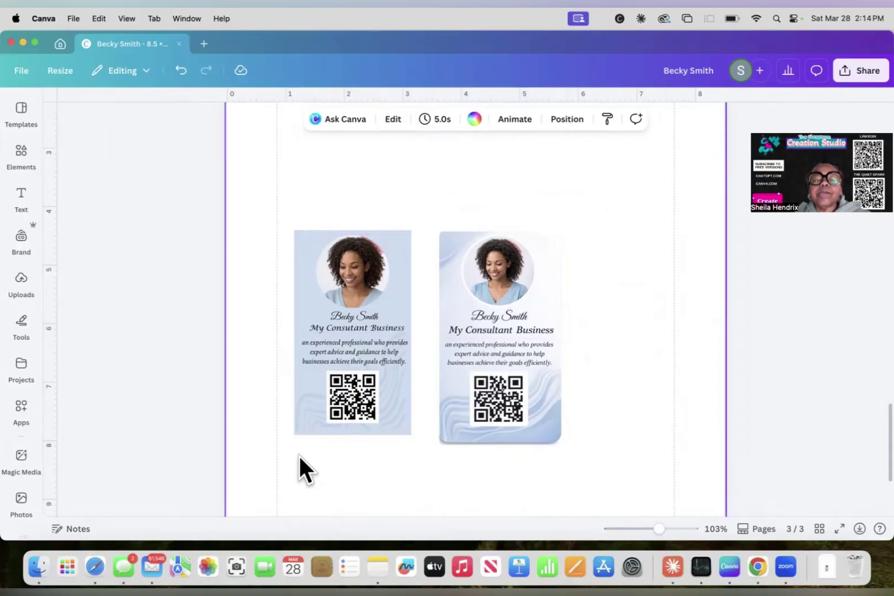
# - Enlarge the generated card to about 2.6 × 4.5 in while keeping its lower edge in place
pyautogui.click(547, 279)
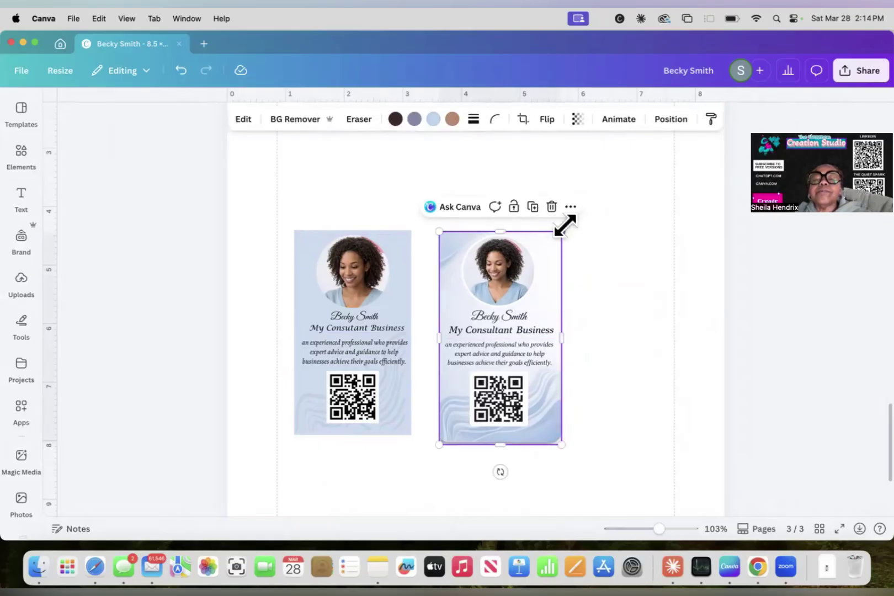
pyautogui.moveTo(564, 226); pyautogui.dragTo(598, 184)
pyautogui.click(652, 249)
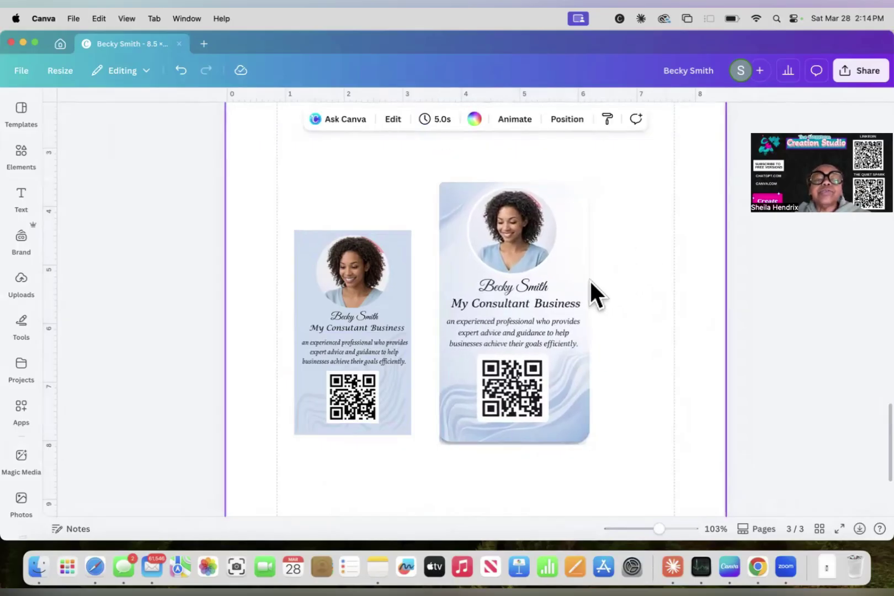
# - Copy the original card's QR code, paste it, and scale and place the copy over the QR code on the generated card
pyautogui.click(352, 402)
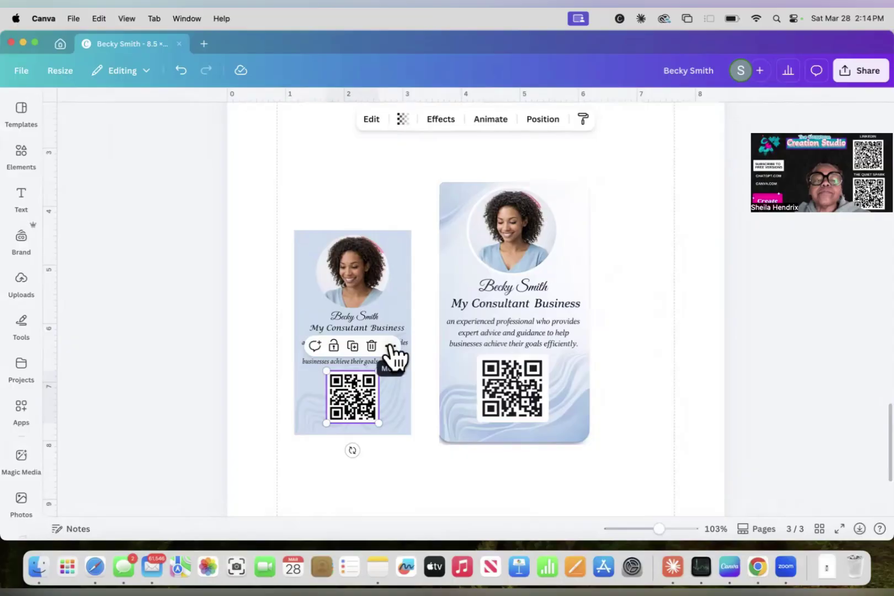
pyautogui.rightClick(353, 395)
pyautogui.click(396, 300)
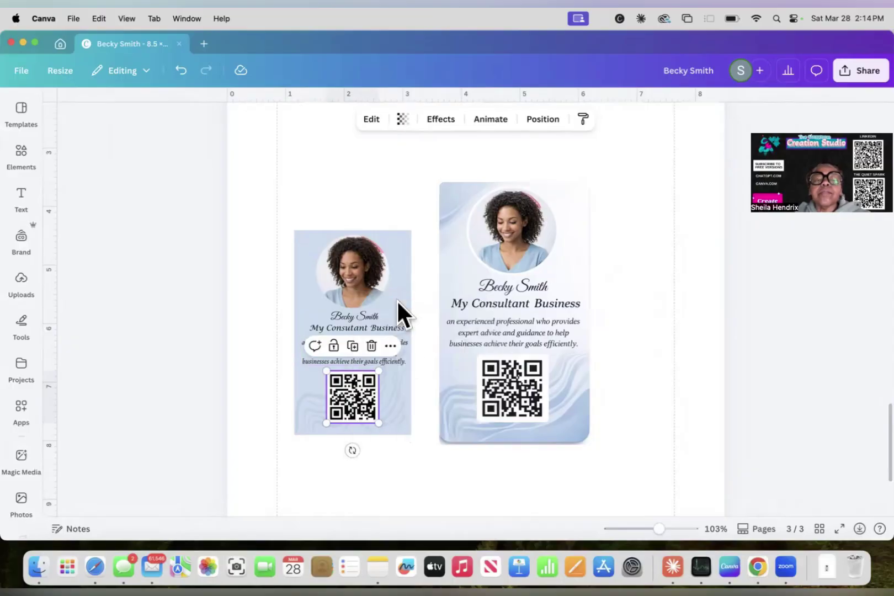
pyautogui.click(505, 401)
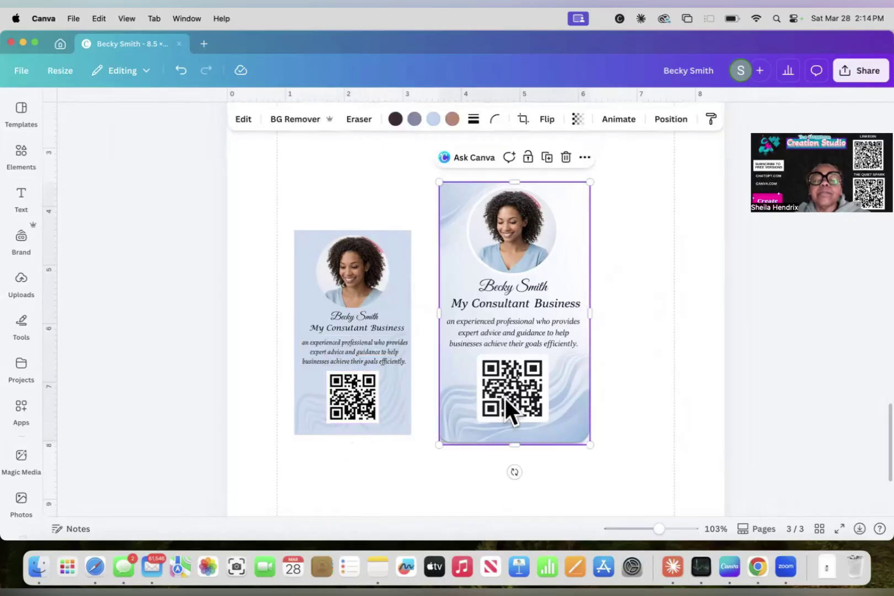
pyautogui.rightClick(504, 397)
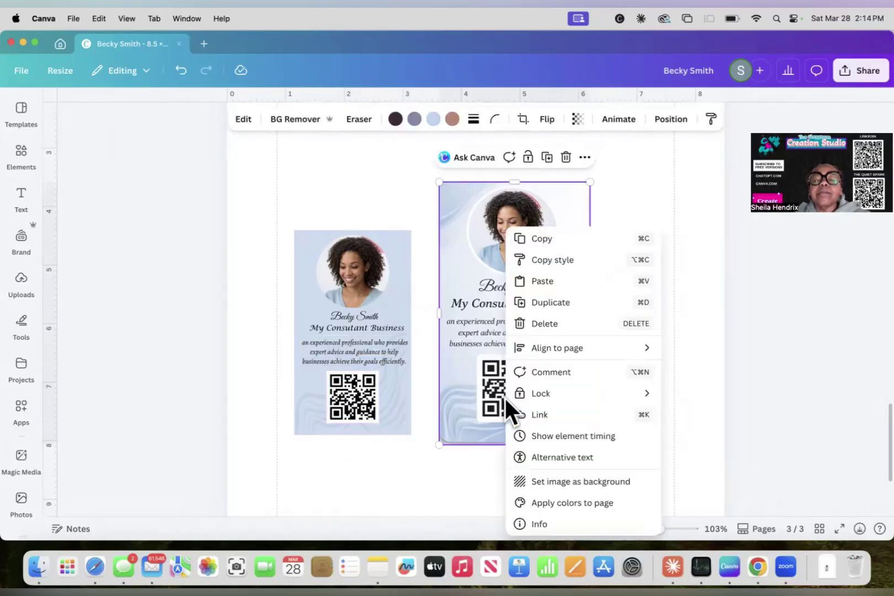
pyautogui.click(549, 280)
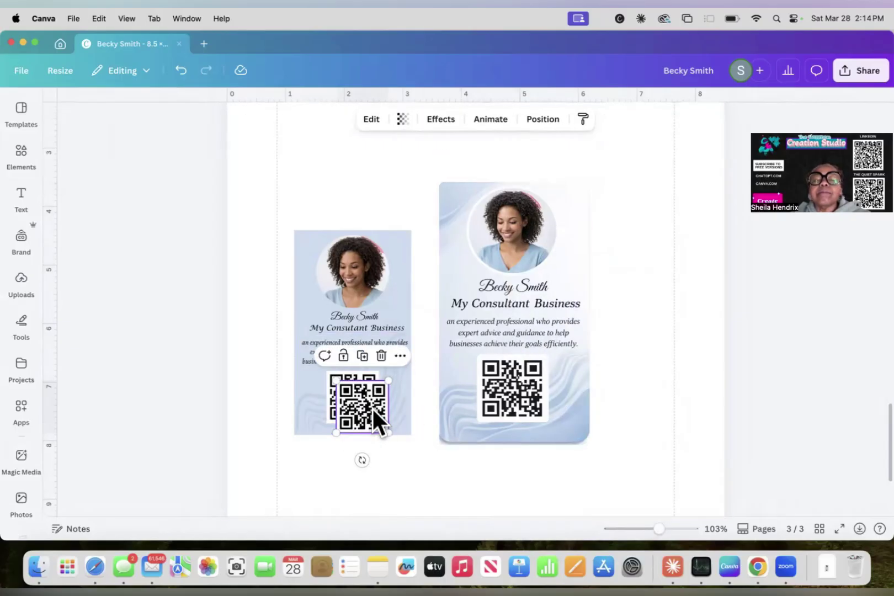
pyautogui.moveTo(373, 412); pyautogui.dragTo(555, 419)
pyautogui.click(691, 366)
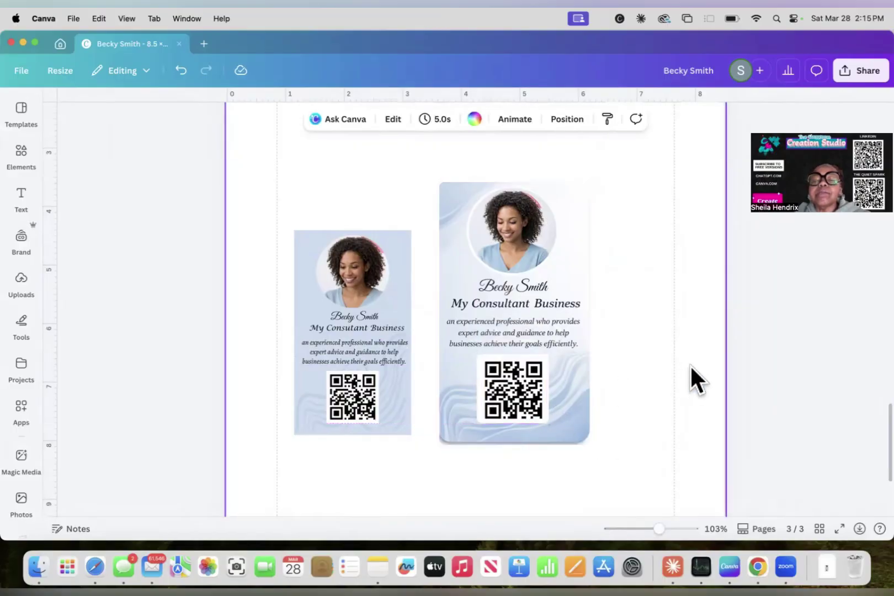
# - Enlarge the pasted QR code slightly to about 1.2 in wide so it fully covers the generated card's printed code
pyautogui.scroll(3, 675, 345)
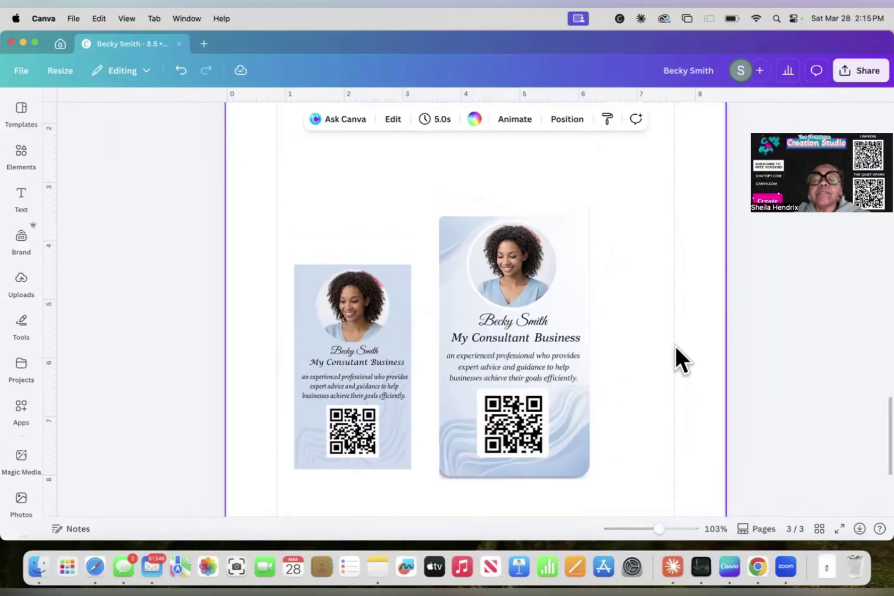
pyautogui.click(500, 402)
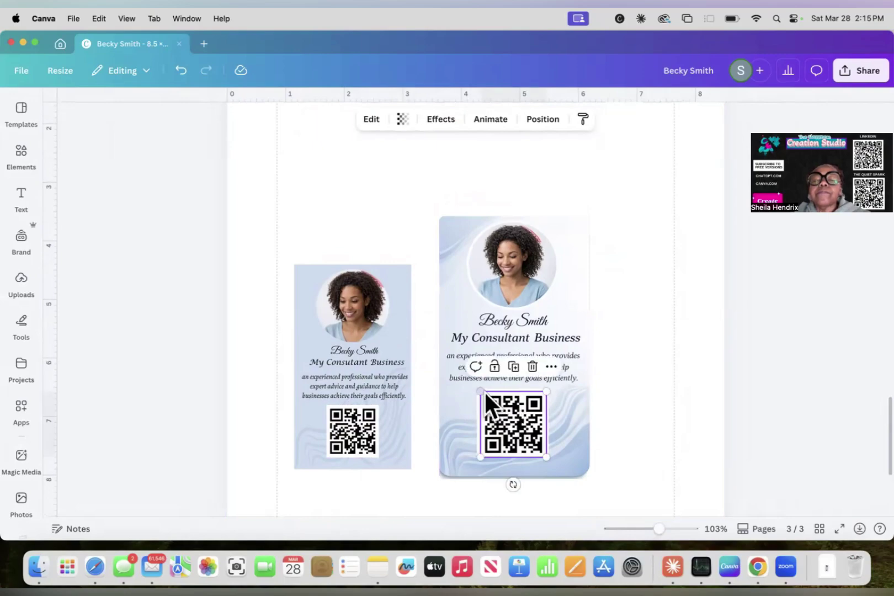
pyautogui.moveTo(481, 392); pyautogui.dragTo(475, 384)
pyautogui.moveTo(548, 457); pyautogui.dragTo(553, 460)
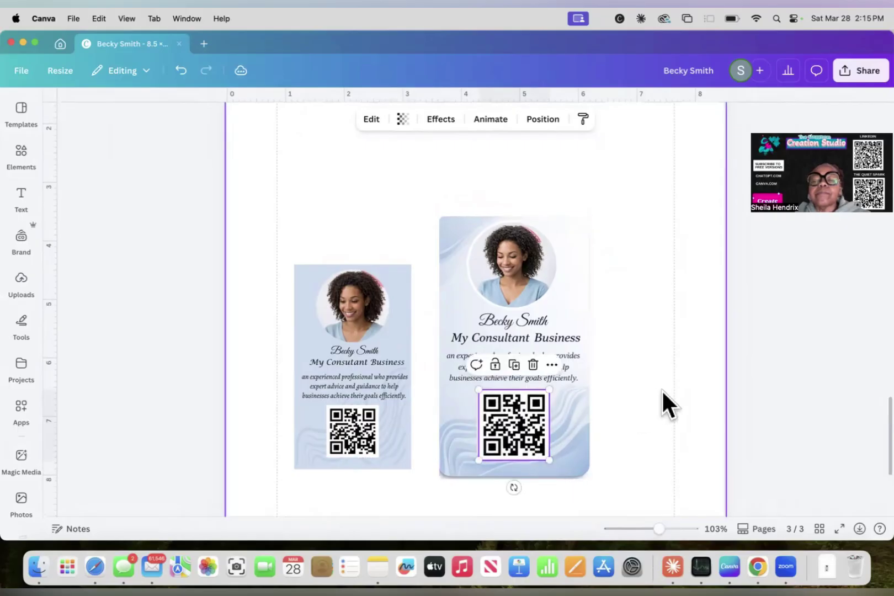
pyautogui.click(662, 389)
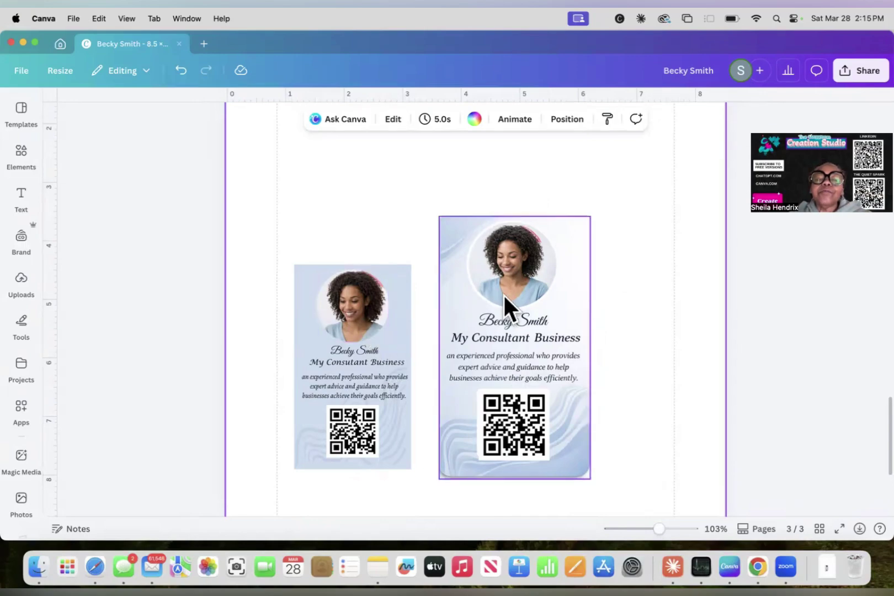
# - Crop the lower edge of the generated card image to remove its rounded corners and shadow
pyautogui.click(516, 476)
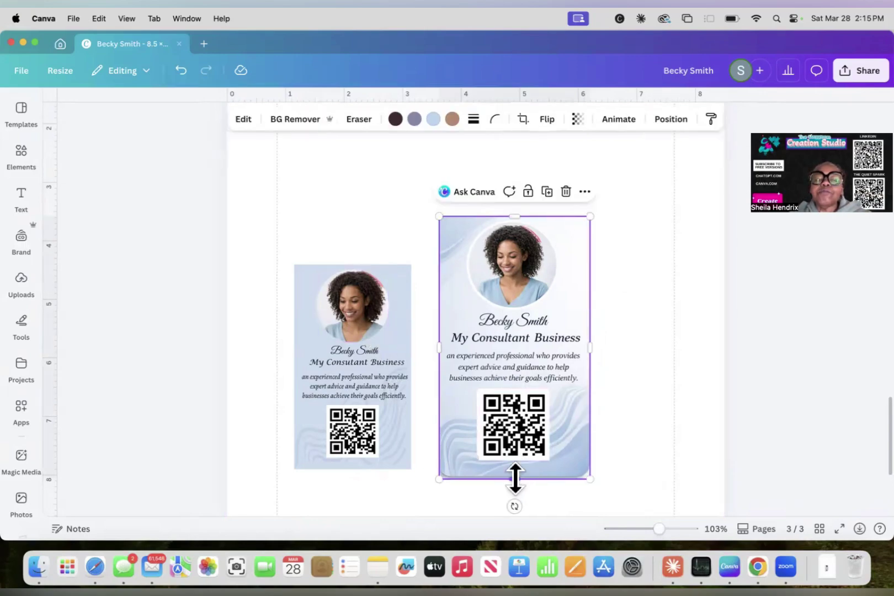
pyautogui.moveTo(515, 480); pyautogui.dragTo(515, 469)
pyautogui.click(636, 436)
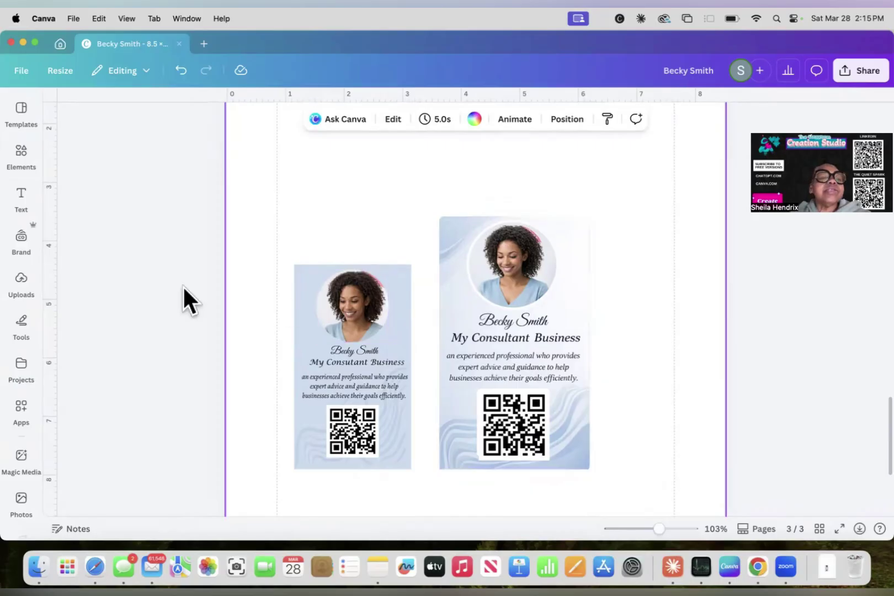
# - Search the elements library for "frames", replacing the previous search term
pyautogui.click(22, 196)
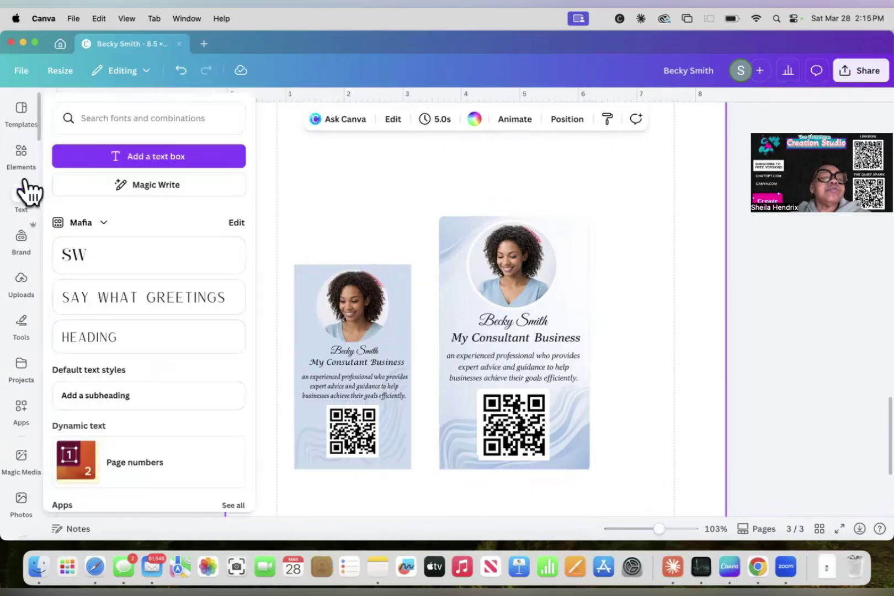
pyautogui.click(22, 125)
pyautogui.click(22, 152)
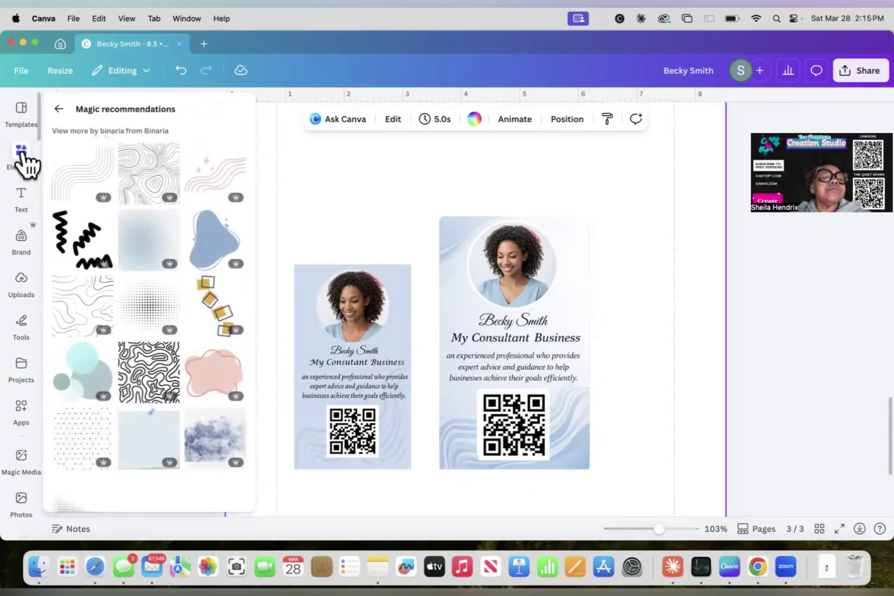
pyautogui.click(22, 283)
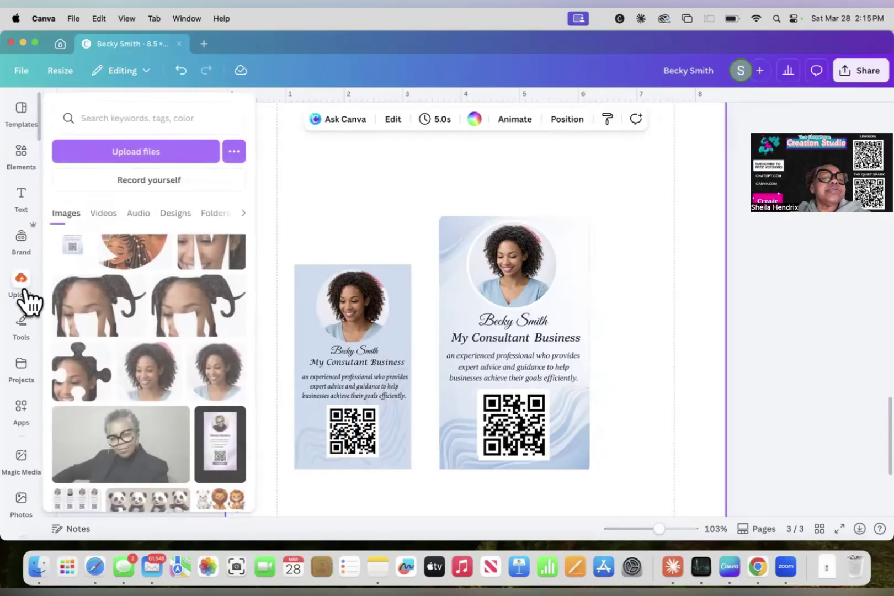
pyautogui.click(22, 156)
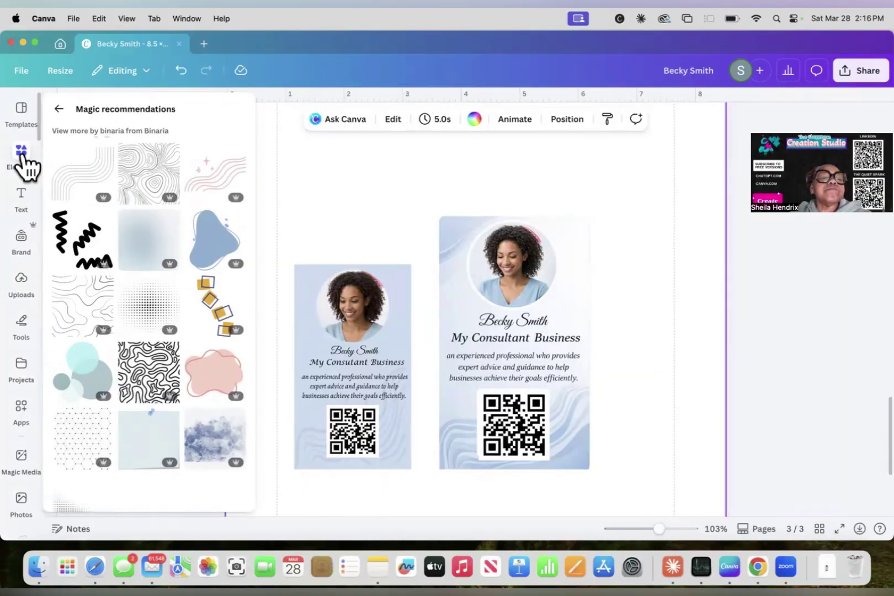
pyautogui.click(61, 110)
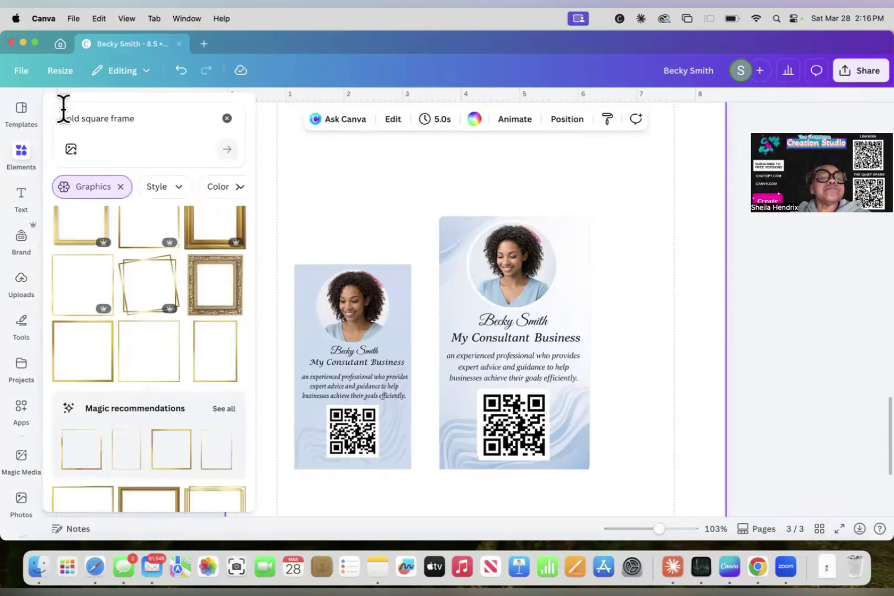
pyautogui.moveTo(139, 117); pyautogui.dragTo(56, 119)
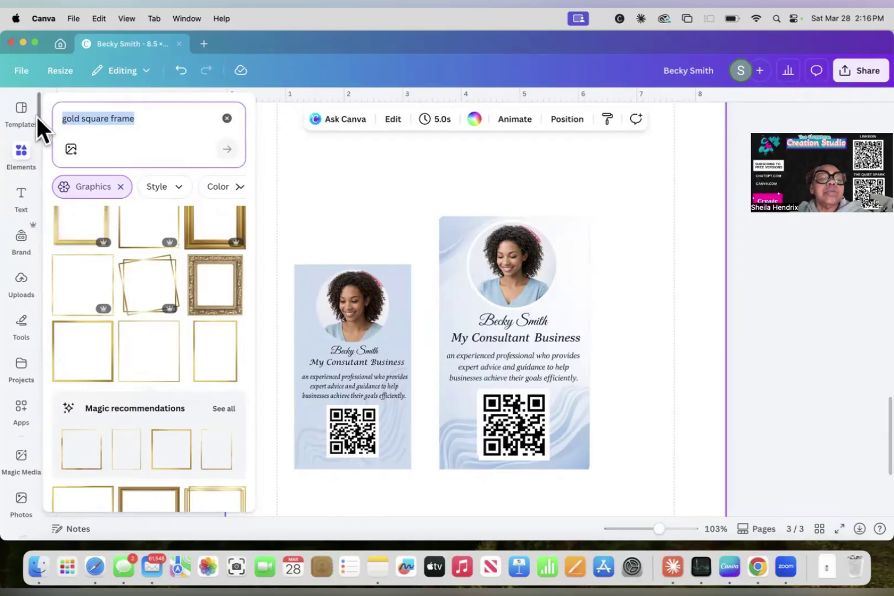
pyautogui.write('fr')
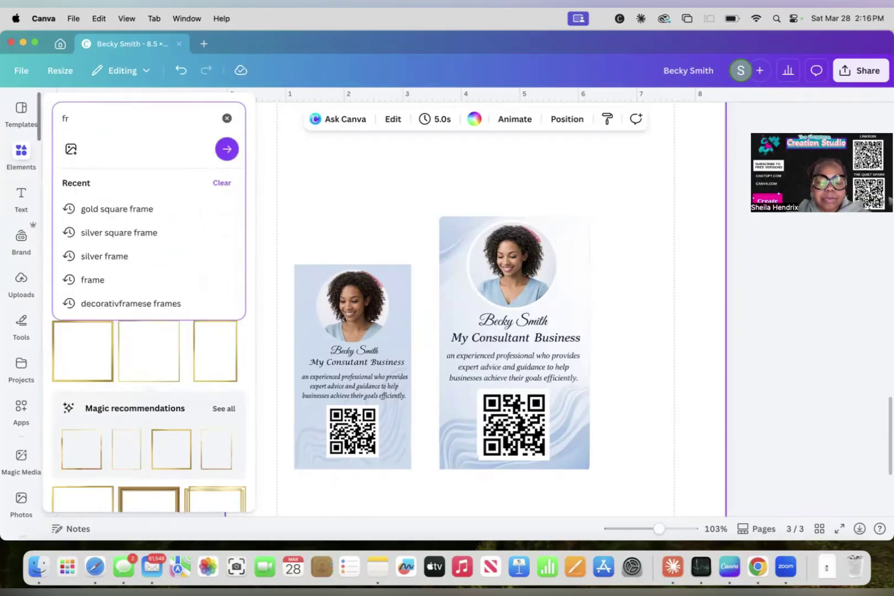
pyautogui.write('ames')
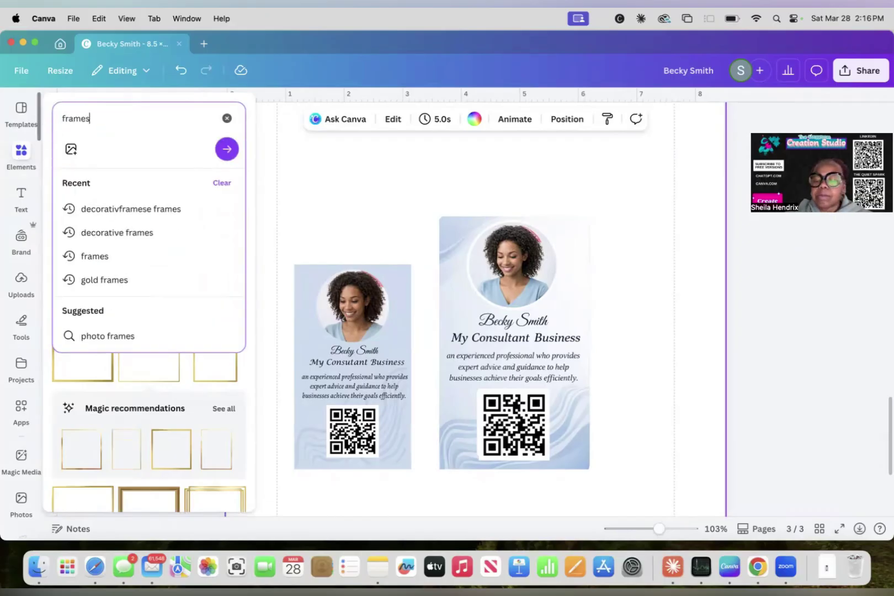
pyautogui.press('Return')
# - Remove the Graphics filter from the frames results and add the circle frame to the page
pyautogui.click(20, 163)
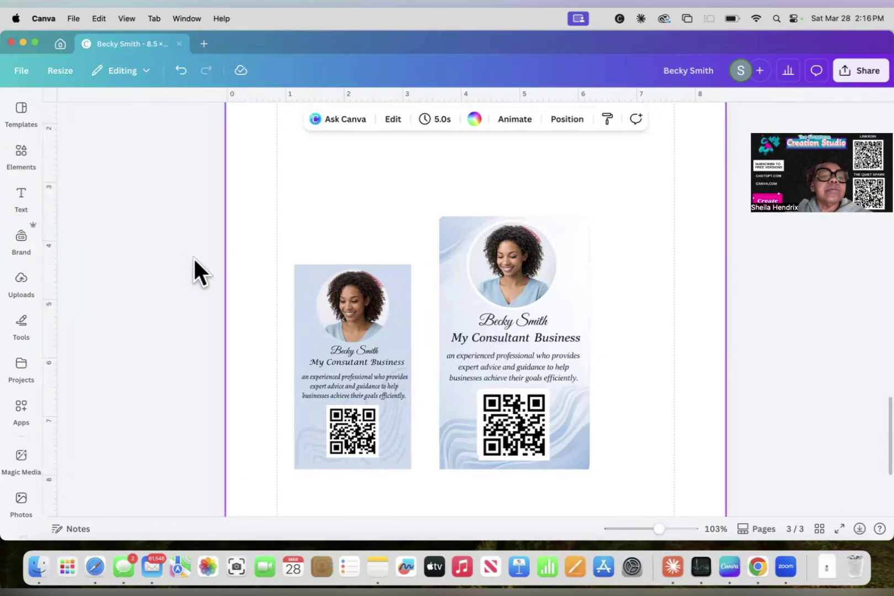
pyautogui.click(169, 226)
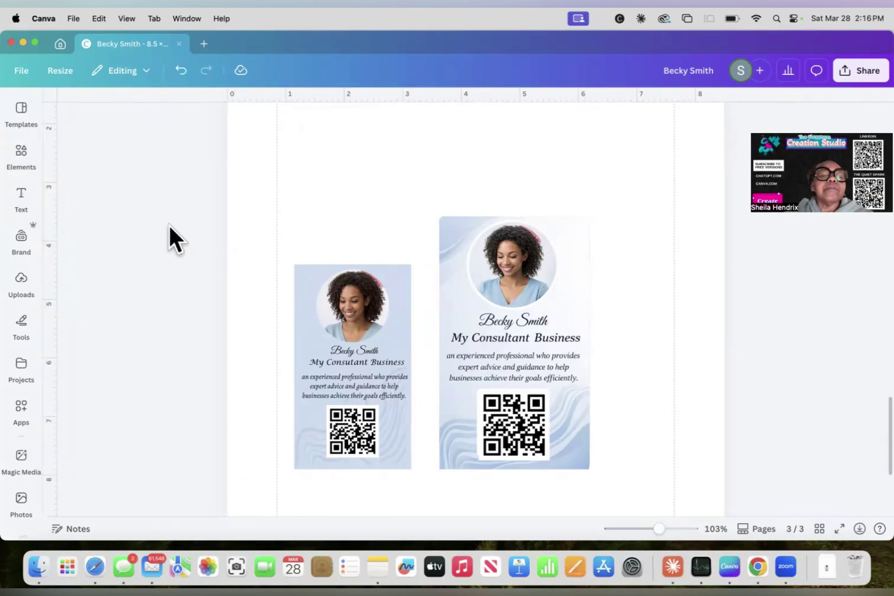
pyautogui.click(26, 165)
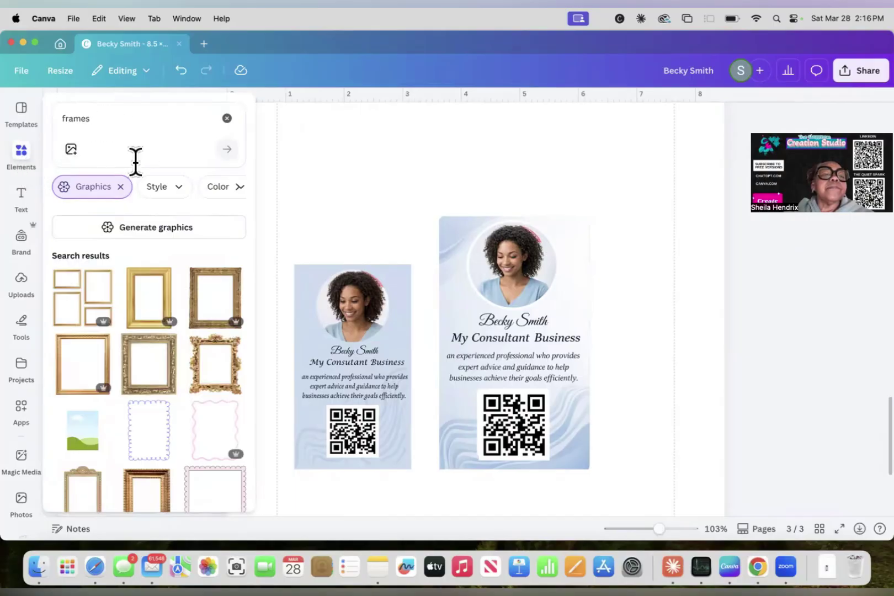
pyautogui.click(120, 186)
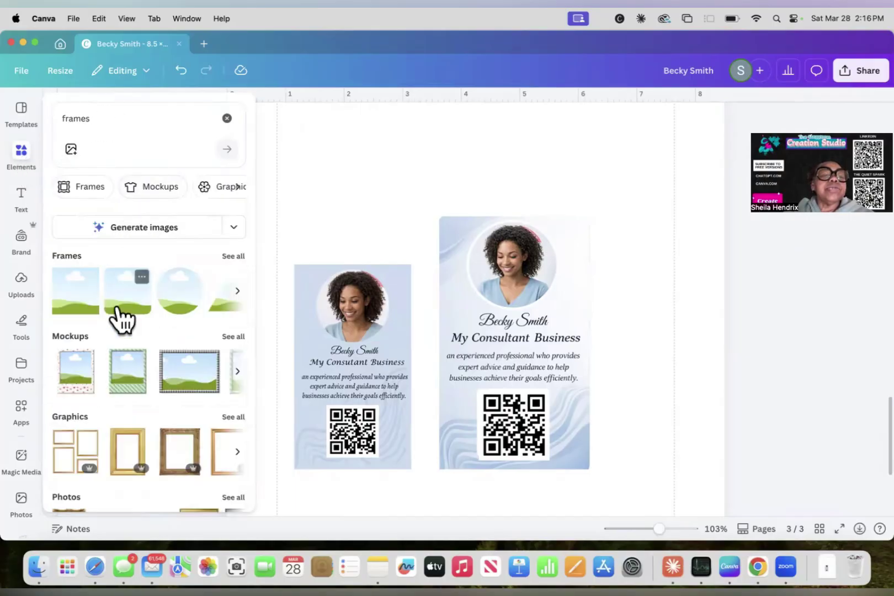
pyautogui.click(178, 291)
pyautogui.click(256, 302)
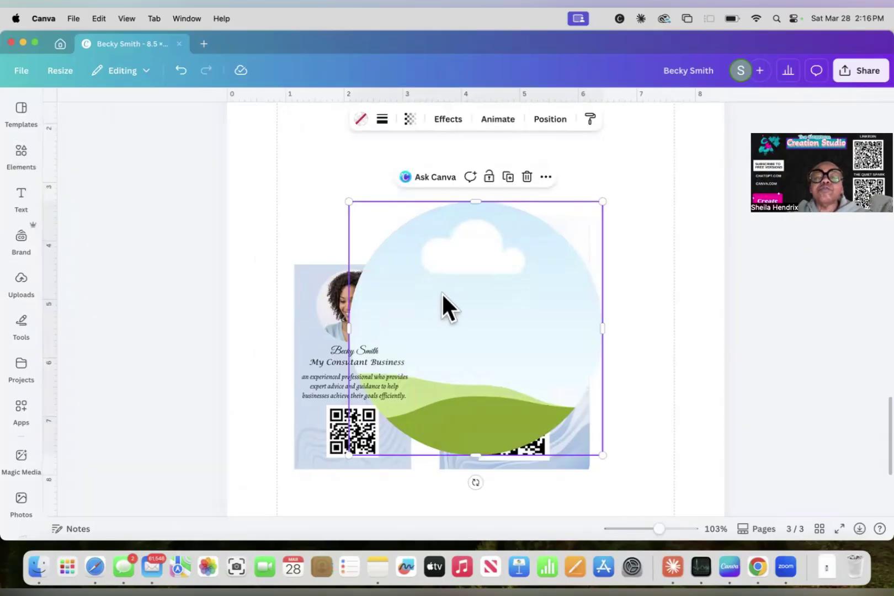
# - Shrink the circle frame to about 1.3 in across and place it over the portrait on the generated card
pyautogui.moveTo(601, 204); pyautogui.dragTo(472, 347)
pyautogui.moveTo(431, 425); pyautogui.dragTo(571, 278)
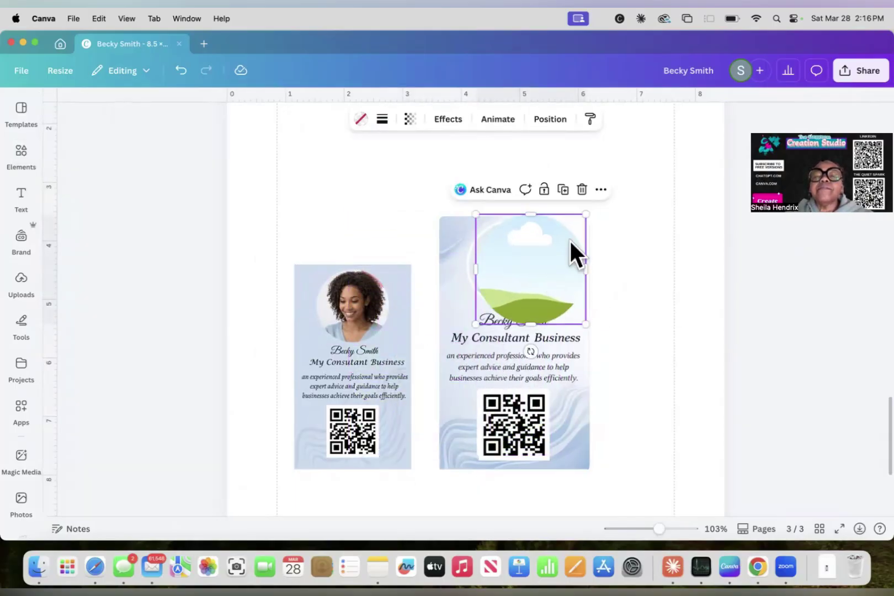
pyautogui.moveTo(580, 218); pyautogui.dragTo(555, 247)
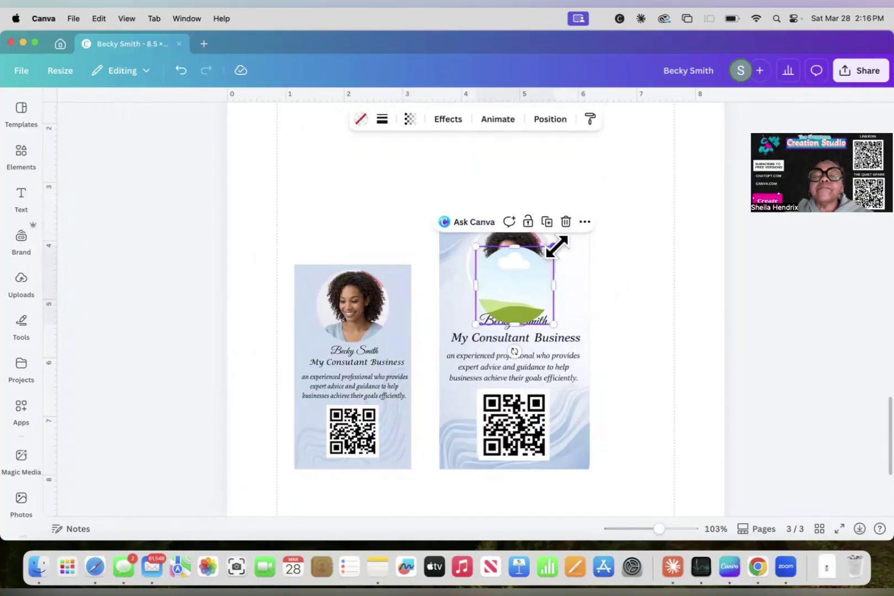
pyautogui.moveTo(521, 277); pyautogui.dragTo(515, 260)
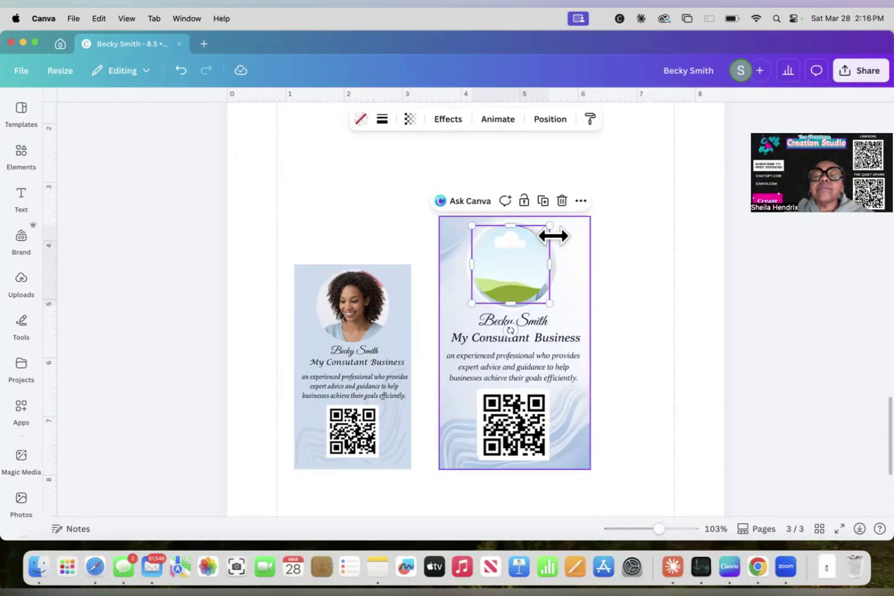
# - Enlarge the circle frame to about 1.5 in across and reposition it to cover the portrait on the generated card
pyautogui.moveTo(548, 227); pyautogui.dragTo(554, 225)
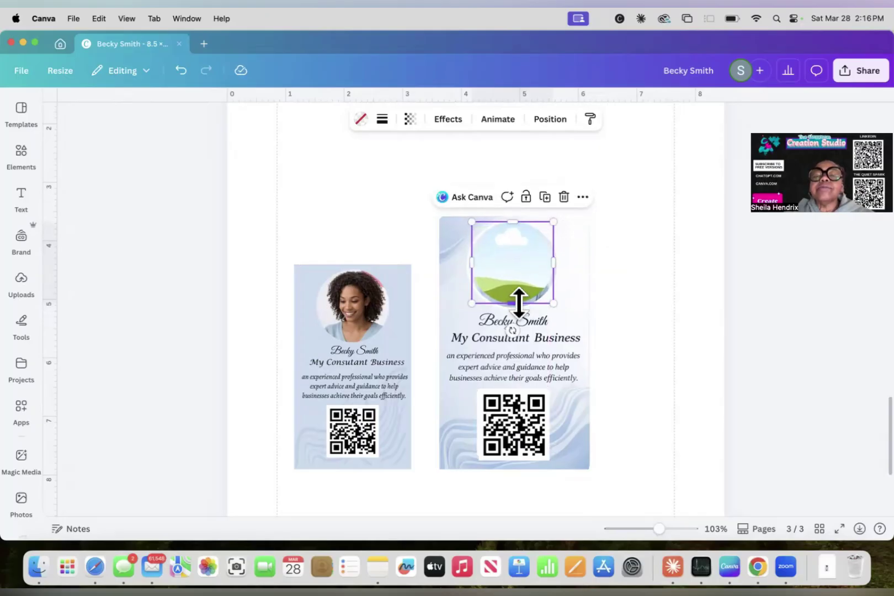
pyautogui.moveTo(517, 303); pyautogui.dragTo(519, 303)
pyautogui.click(597, 264)
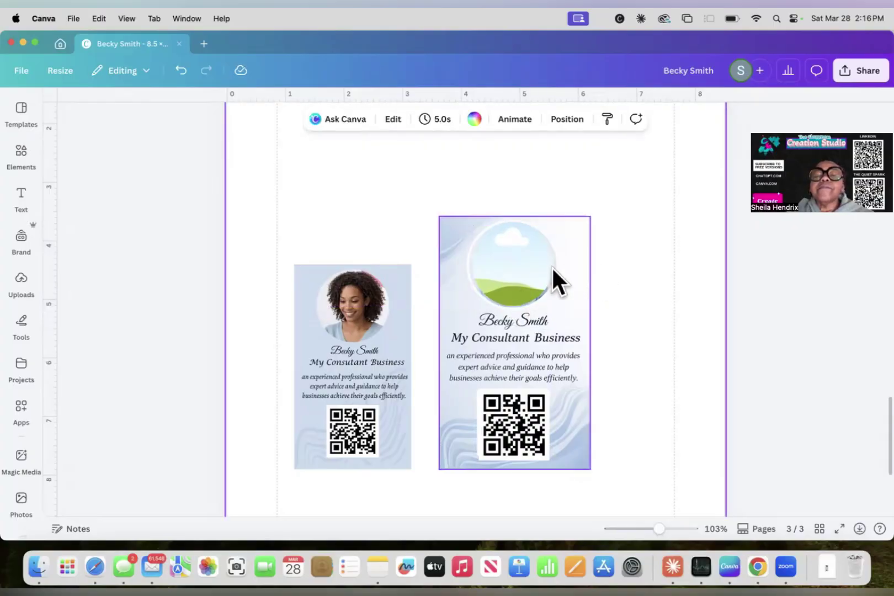
pyautogui.click(525, 266)
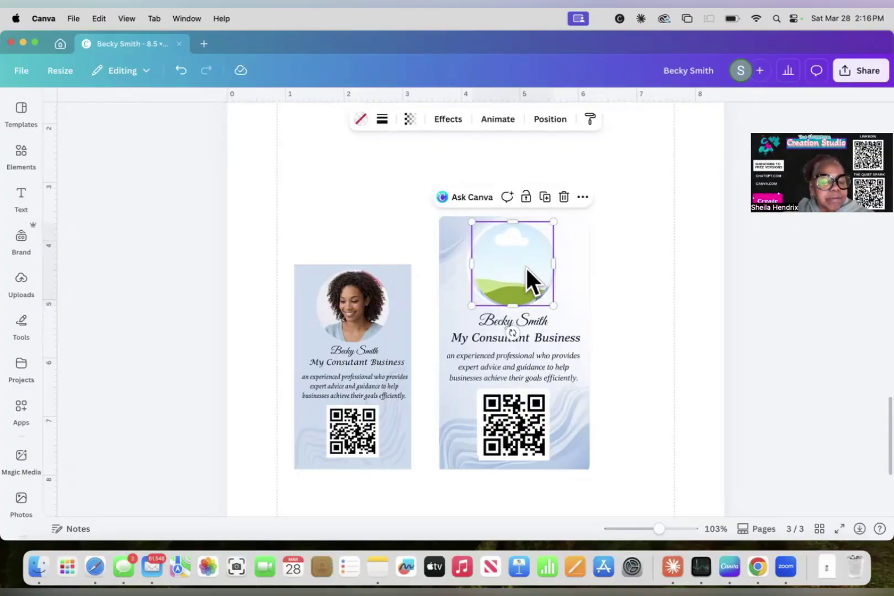
pyautogui.moveTo(525, 270); pyautogui.dragTo(525, 267)
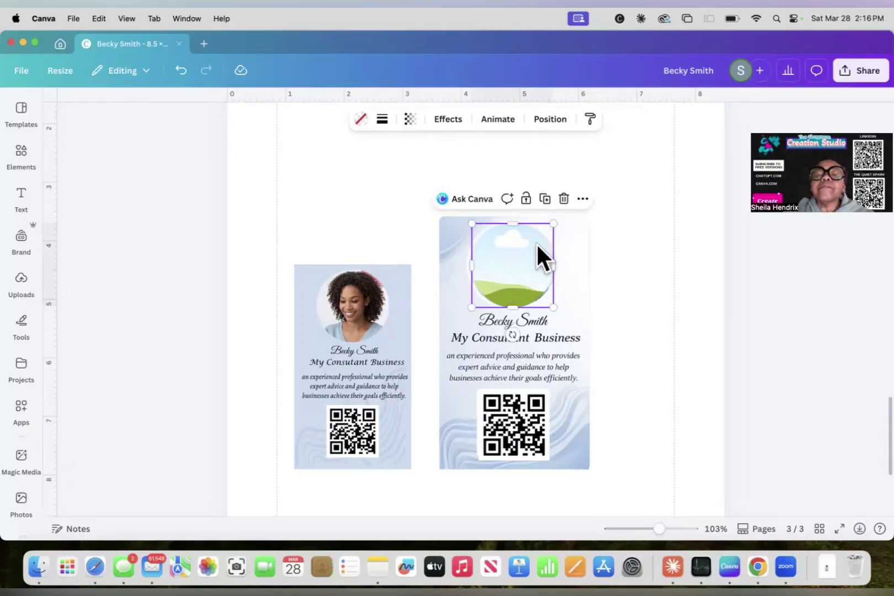
pyautogui.moveTo(549, 224); pyautogui.dragTo(553, 221)
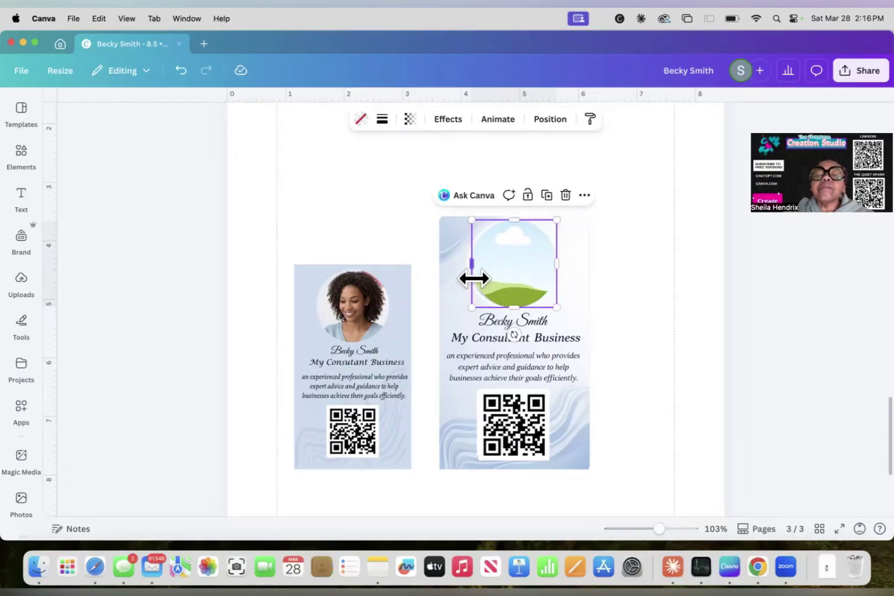
pyautogui.moveTo(465, 305); pyautogui.dragTo(459, 305)
pyautogui.click(459, 305)
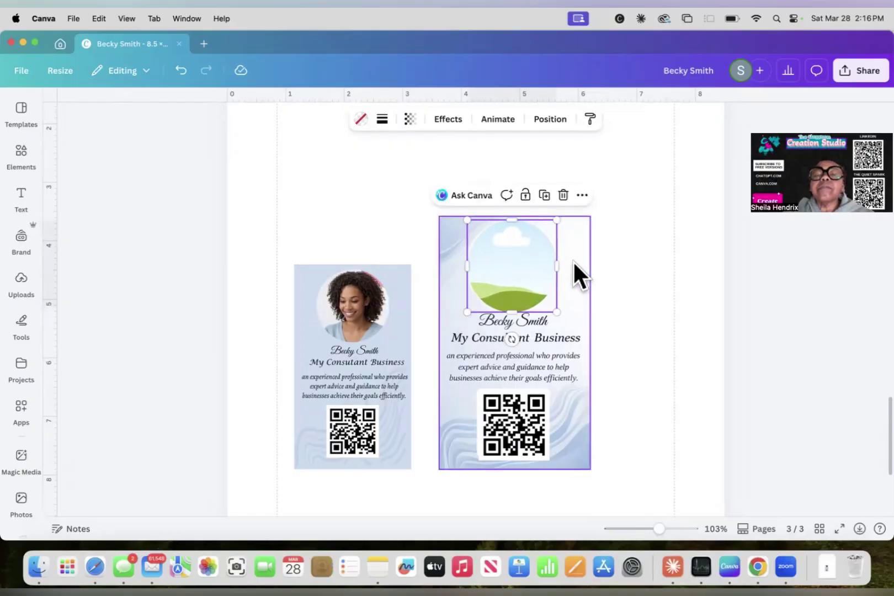
# - Give the circle frame a solid white stroke with a weight of 4
pyautogui.click(542, 253)
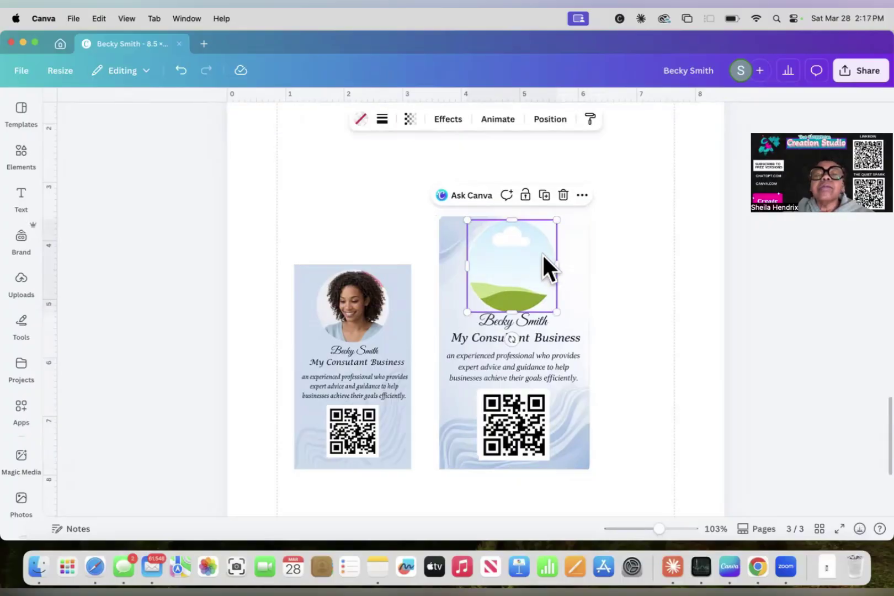
pyautogui.click(383, 119)
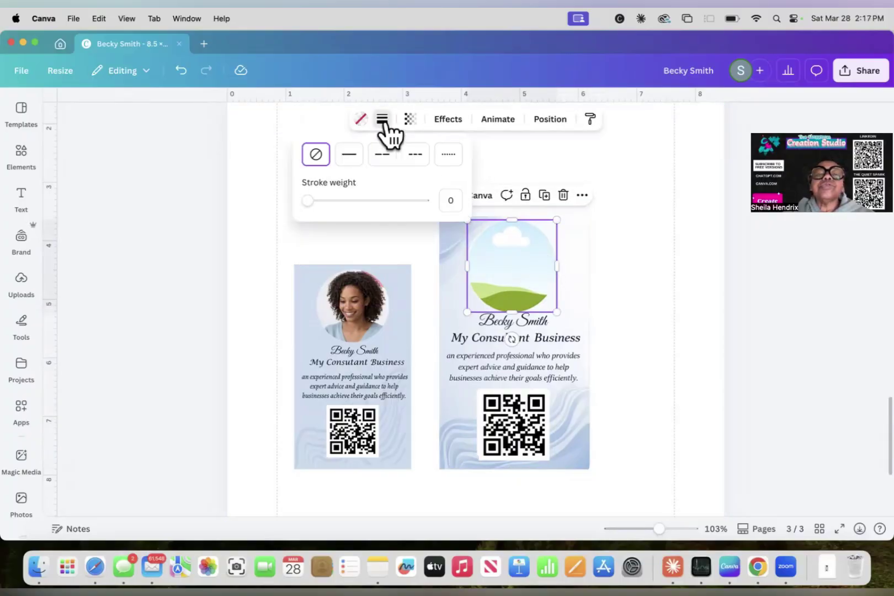
pyautogui.click(350, 155)
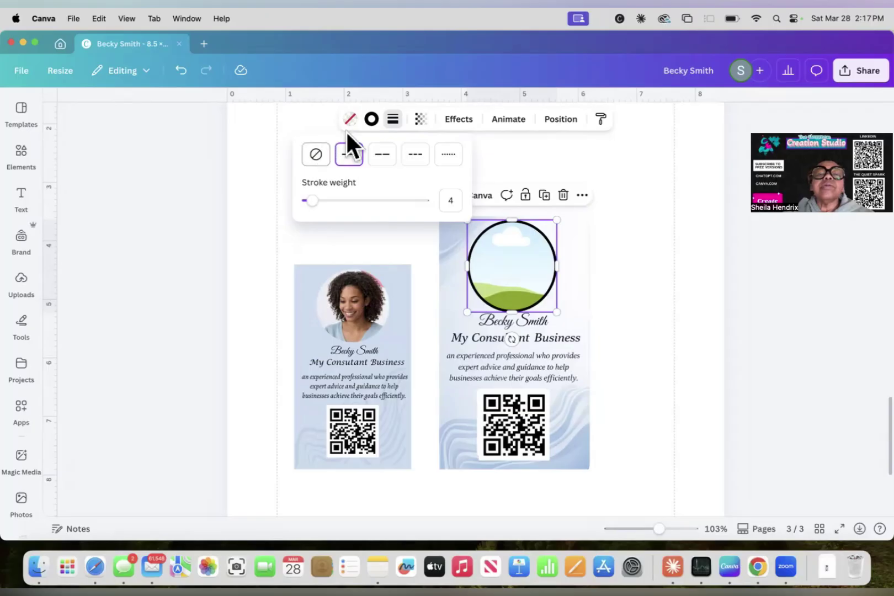
pyautogui.click(371, 119)
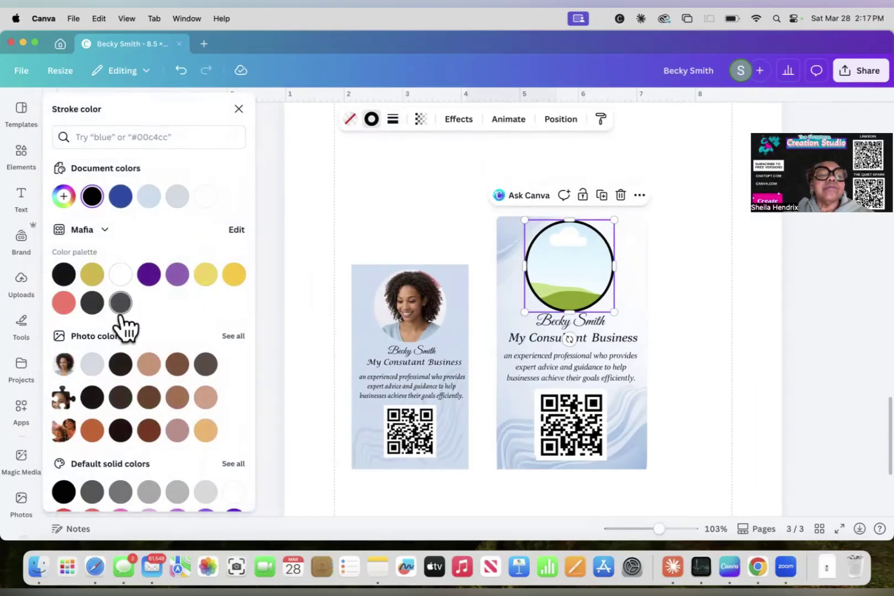
pyautogui.click(120, 274)
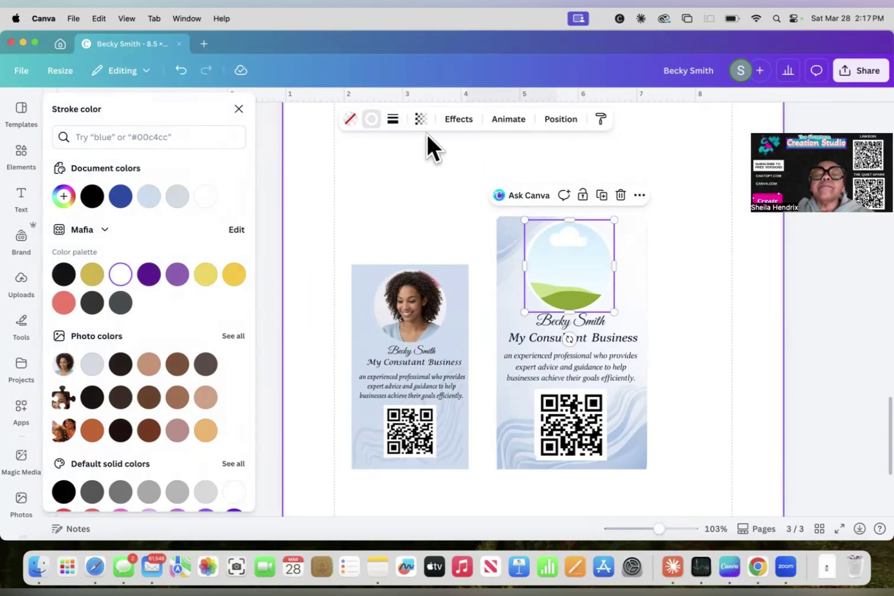
pyautogui.click(659, 243)
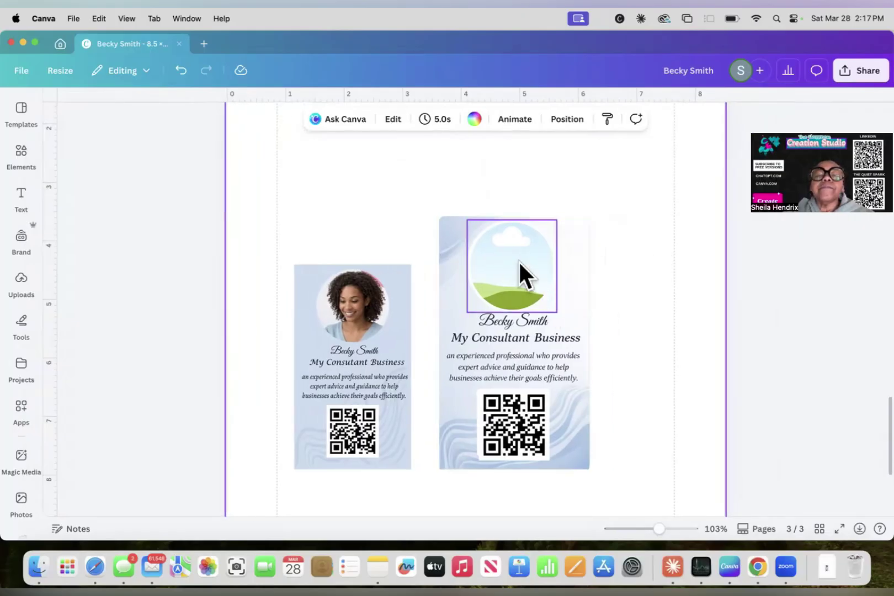
# - Fine-tune the stroke weight of the circle frame's white border
pyautogui.click(519, 263)
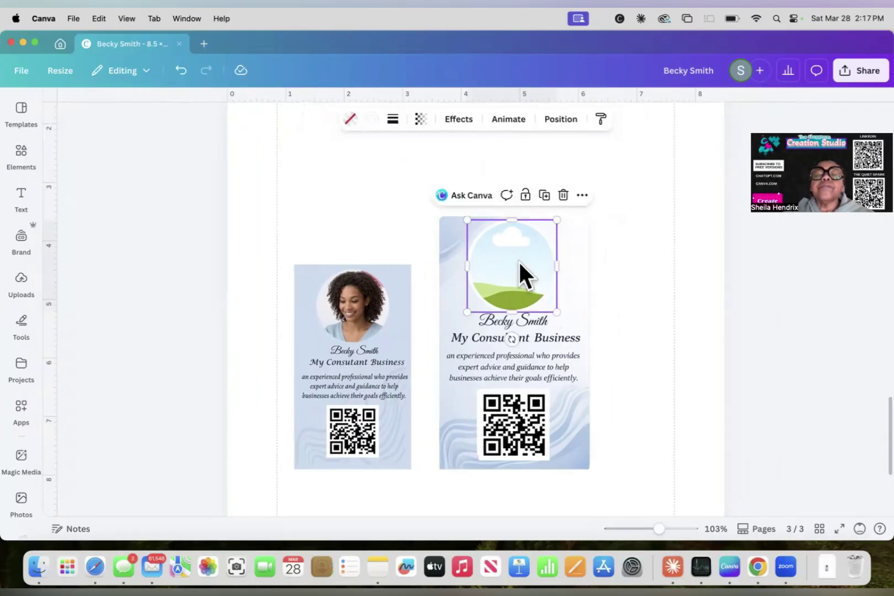
pyautogui.click(393, 120)
pyautogui.moveTo(323, 201)
pyautogui.mouseDown()
pyautogui.moveTo(332, 202)
pyautogui.moveTo(314, 202)
pyautogui.moveTo(321, 202)
pyautogui.mouseUp()
pyautogui.click(630, 238)
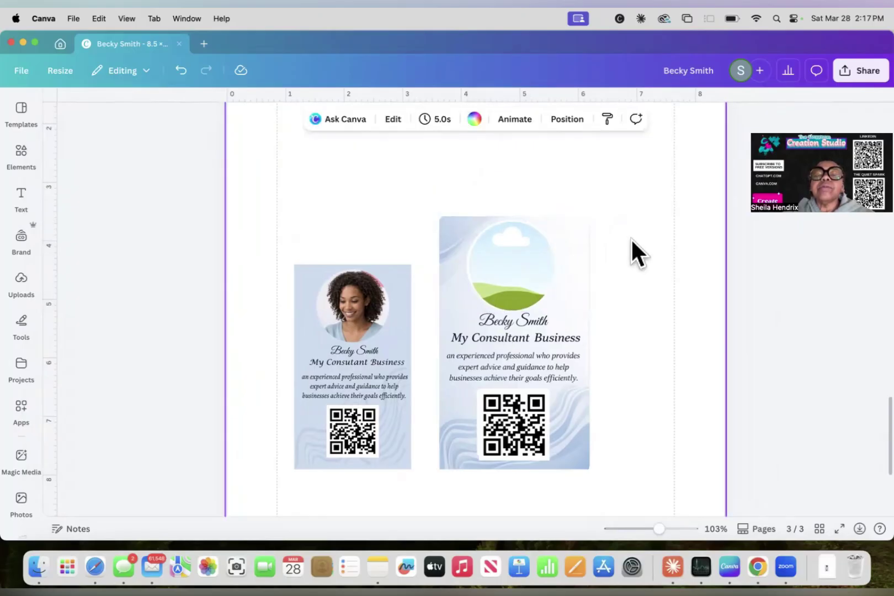
# - Add the uploaded portrait of the curly-haired woman to the page and place it inside the circle frame on the generated card
pyautogui.click(22, 198)
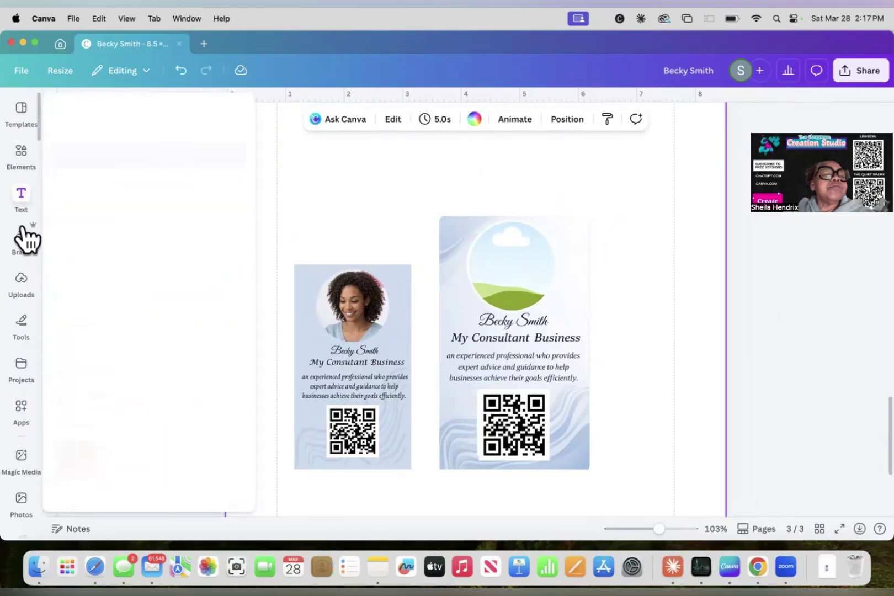
pyautogui.click(25, 236)
pyautogui.click(22, 283)
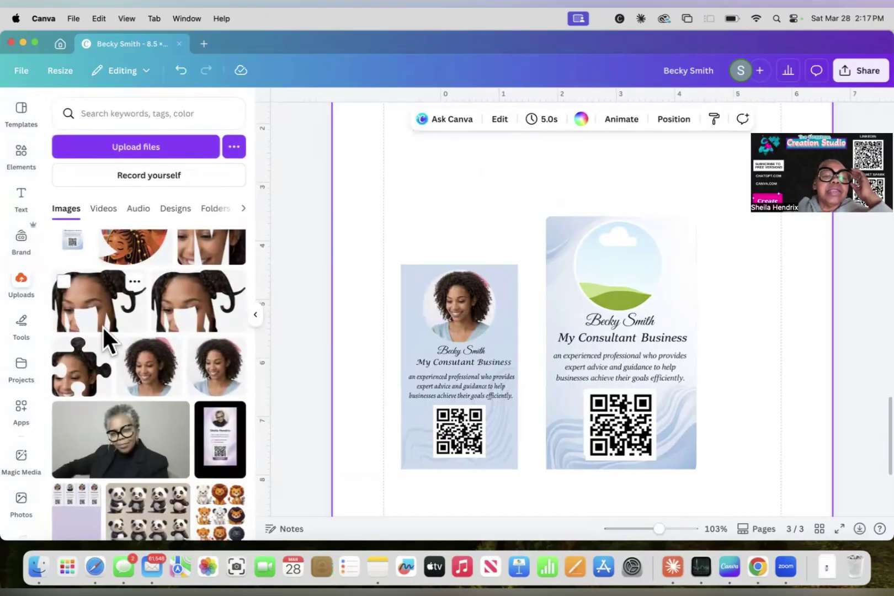
pyautogui.scroll(-2, 102, 325)
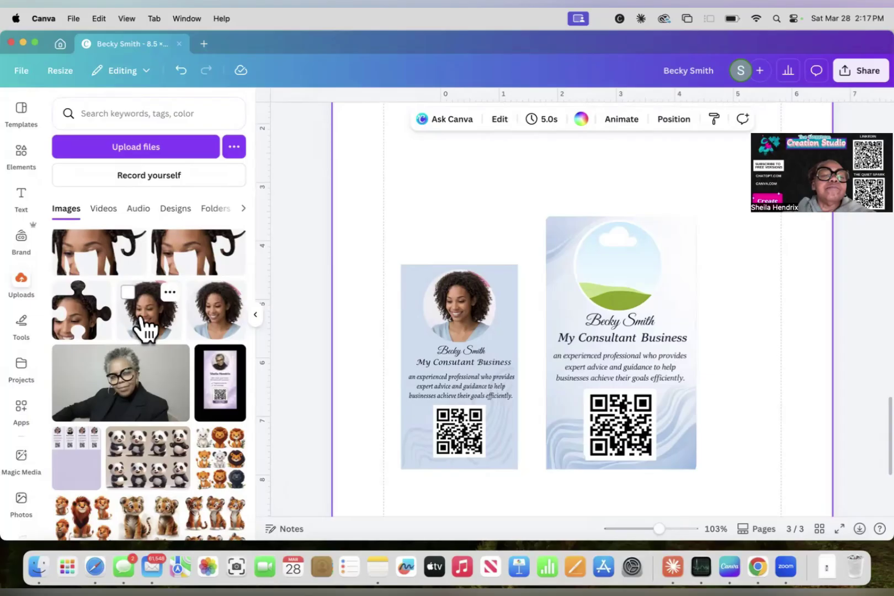
pyautogui.click(209, 328)
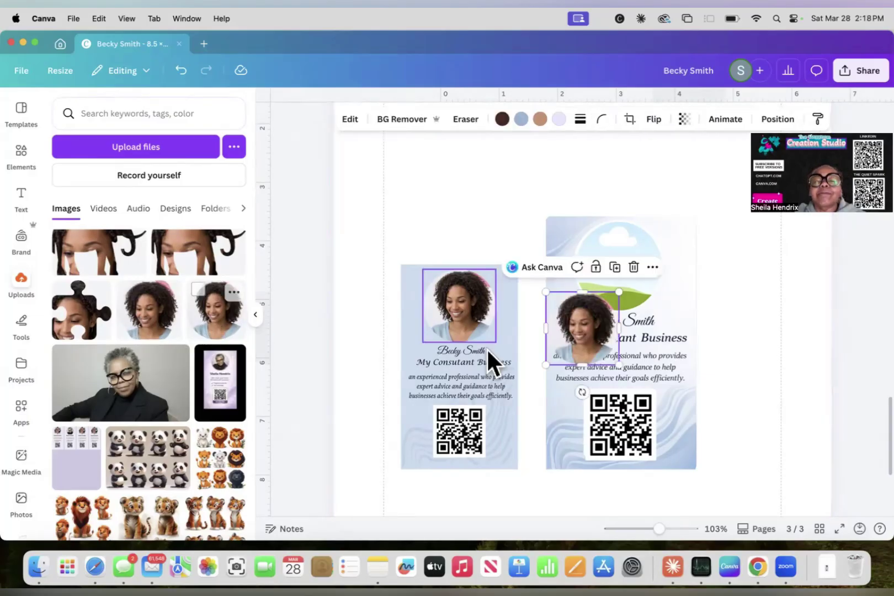
pyautogui.moveTo(589, 318); pyautogui.dragTo(611, 273)
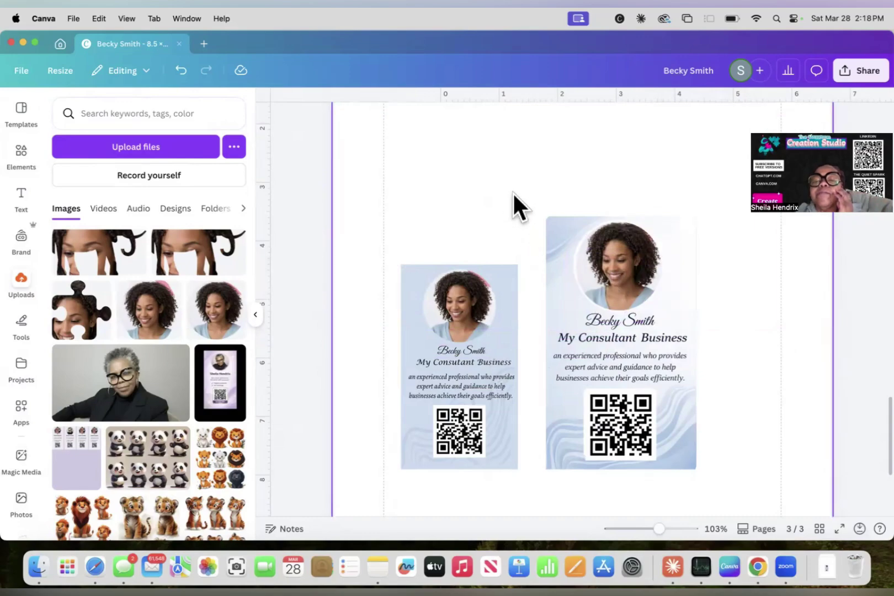